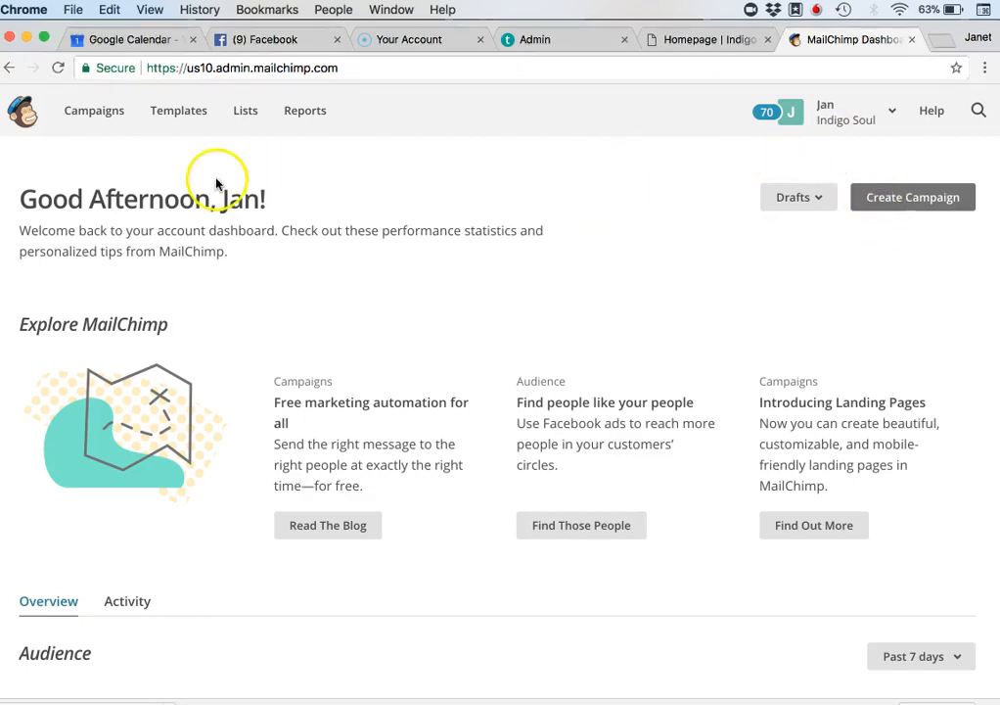
Step: Start a new campaign as a landing page of the Signup page type, closing the Facebook browser tab along the way
click(89, 116)
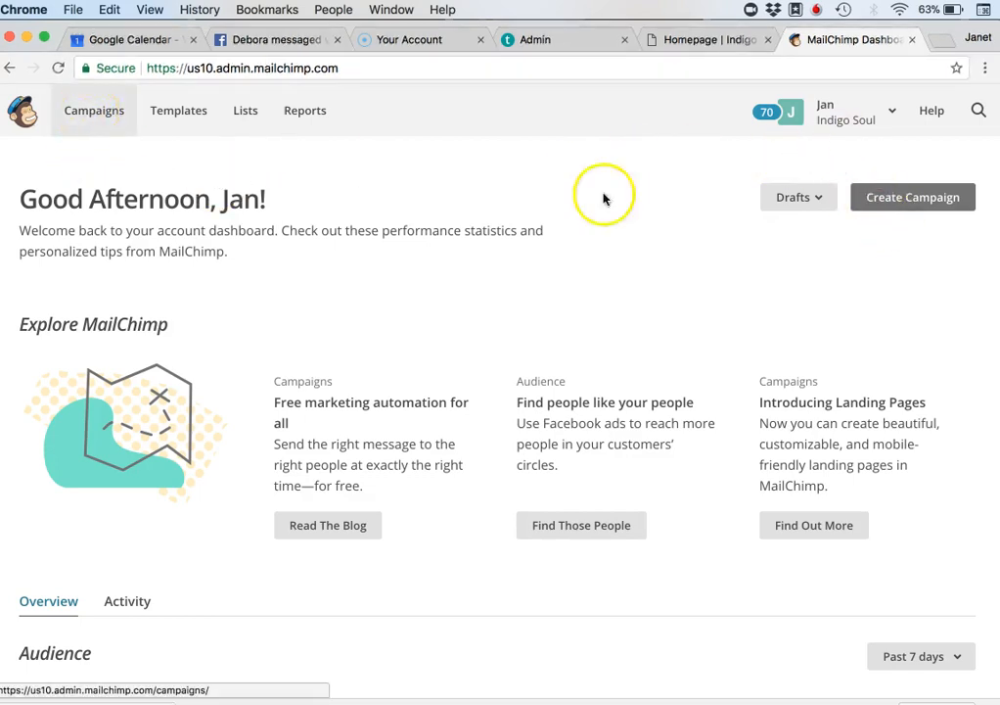
click(915, 198)
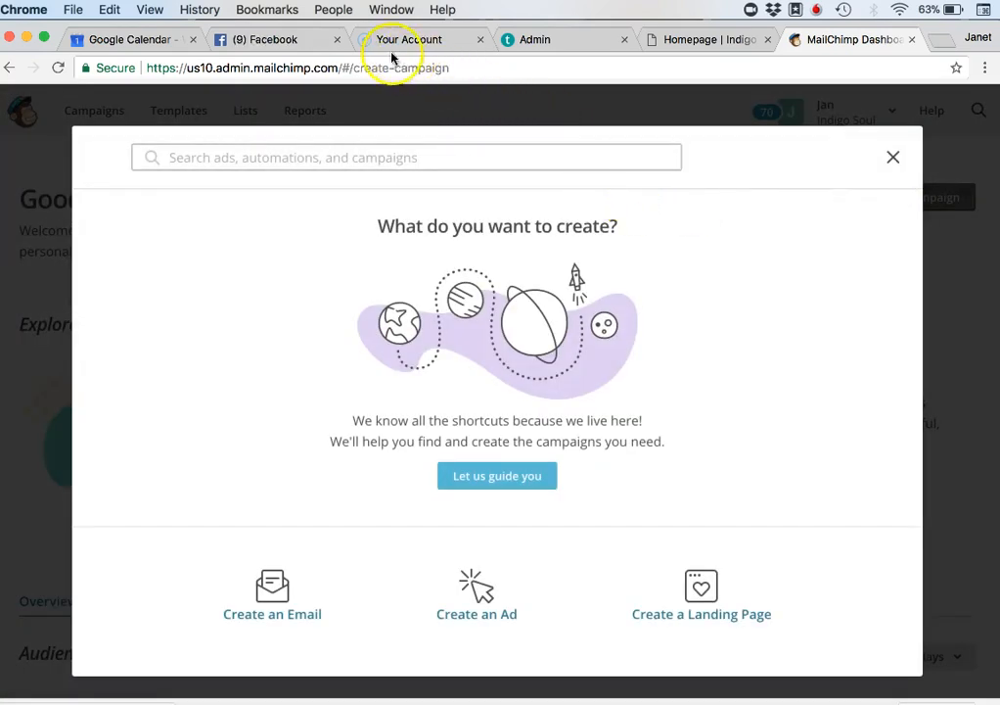
click(336, 40)
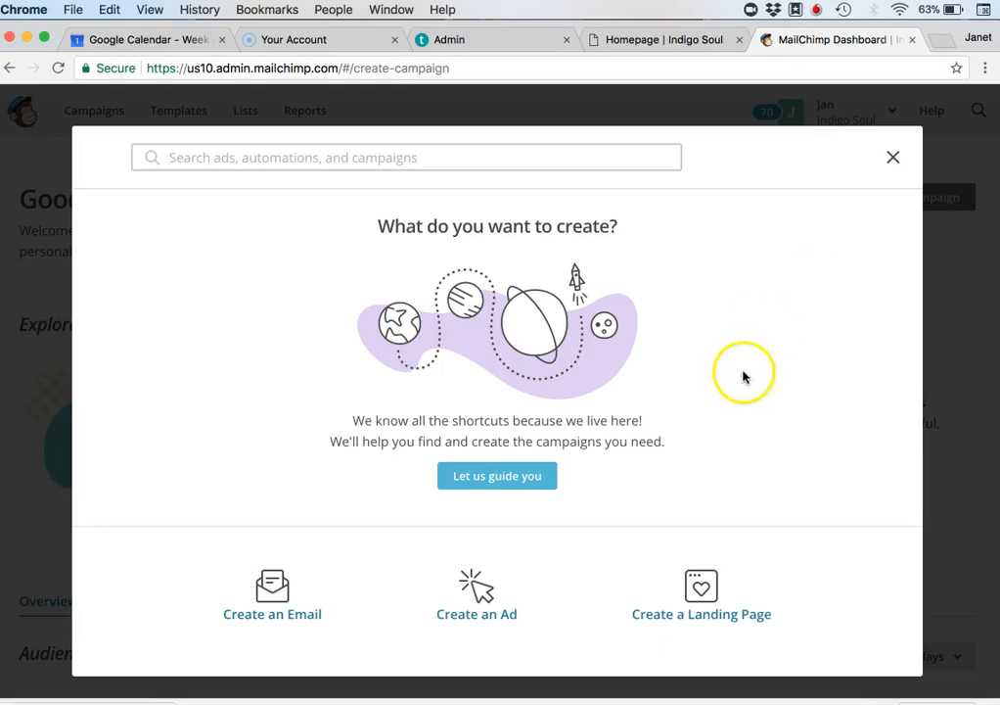
click(703, 592)
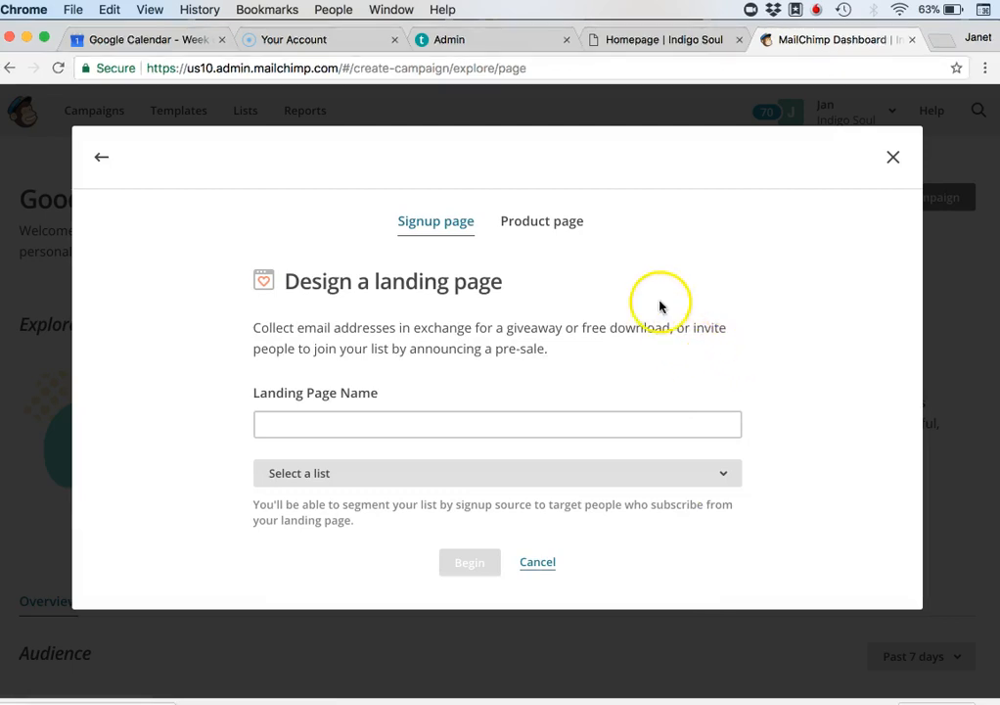
click(547, 224)
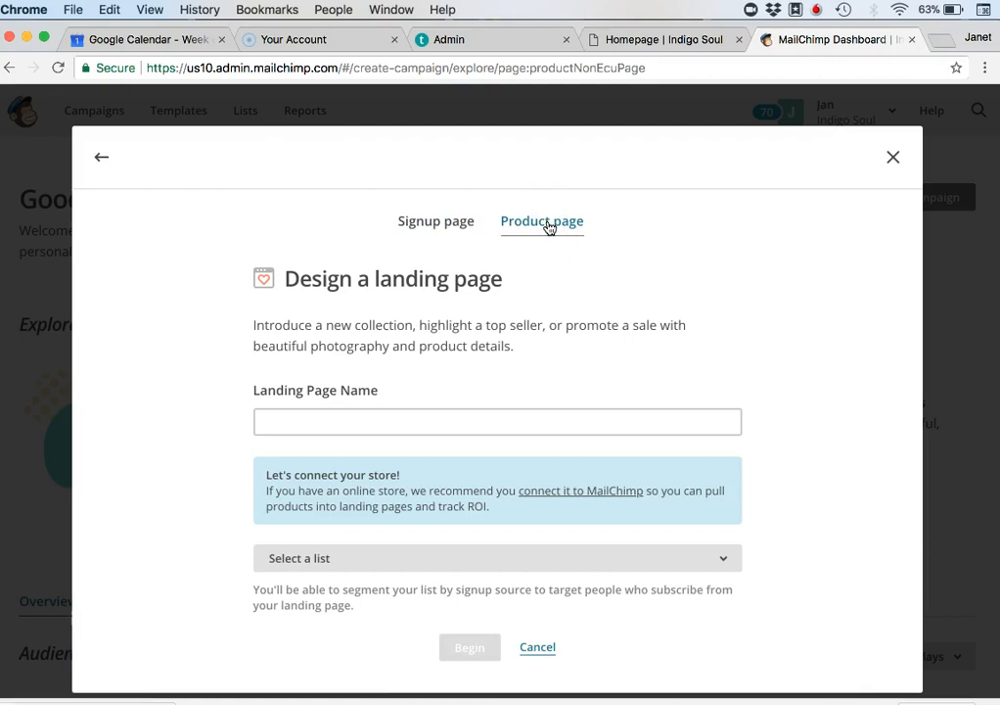
click(461, 229)
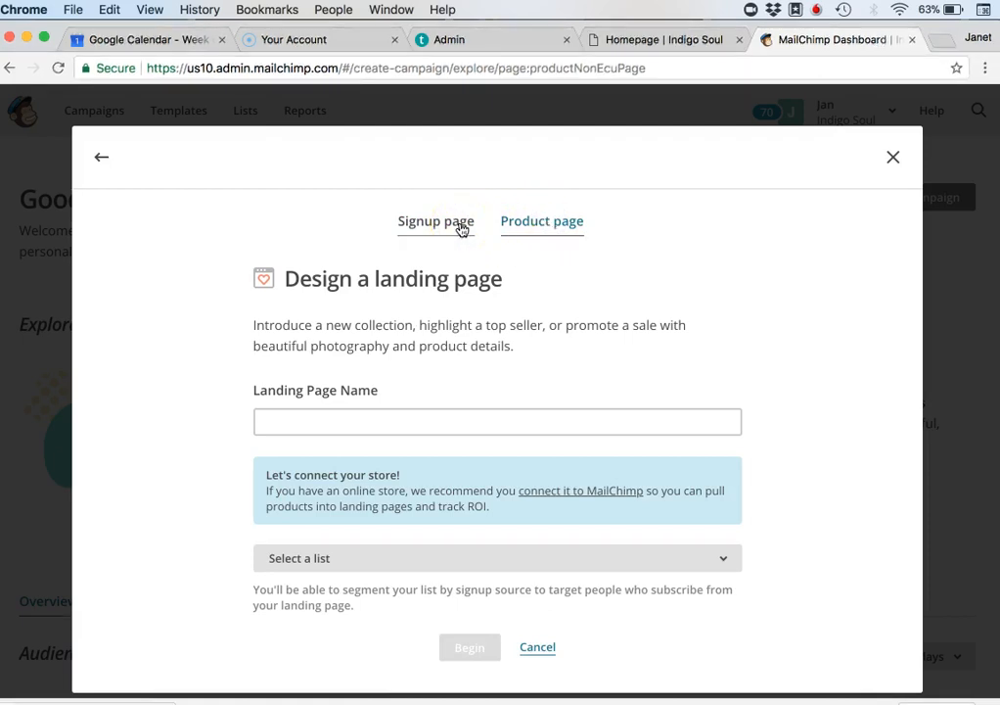
click(462, 229)
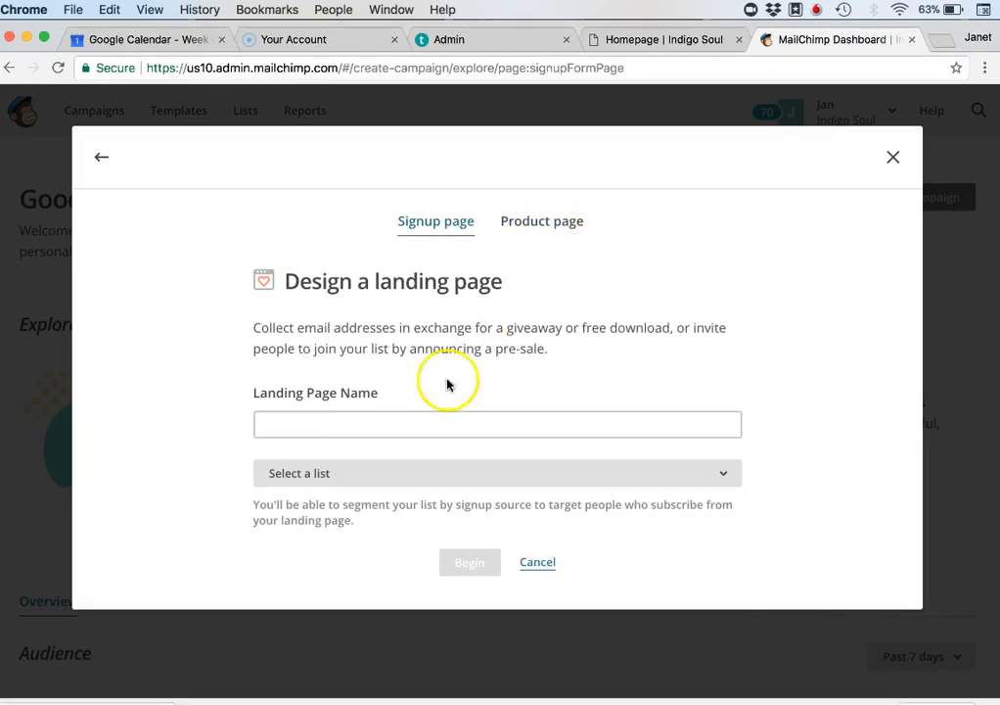
Step: Name the landing page "Crystal Diploma Course", assign it to the SALES PAGE Demo list, and begin designing it
click(388, 422)
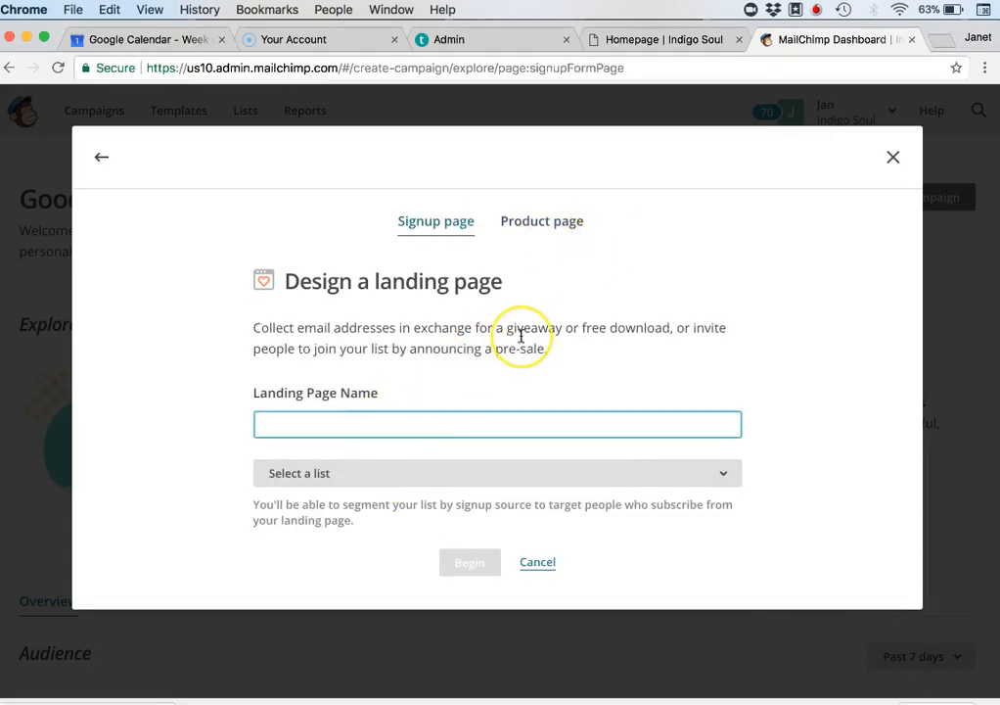
text(Crystal Diploma Course)
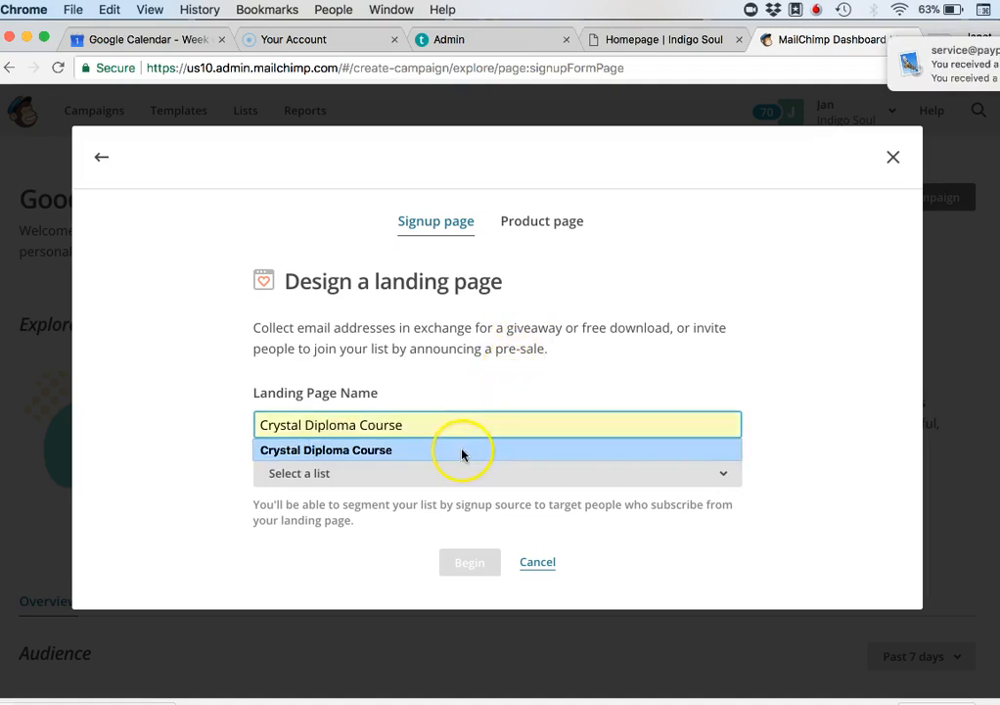
click(462, 450)
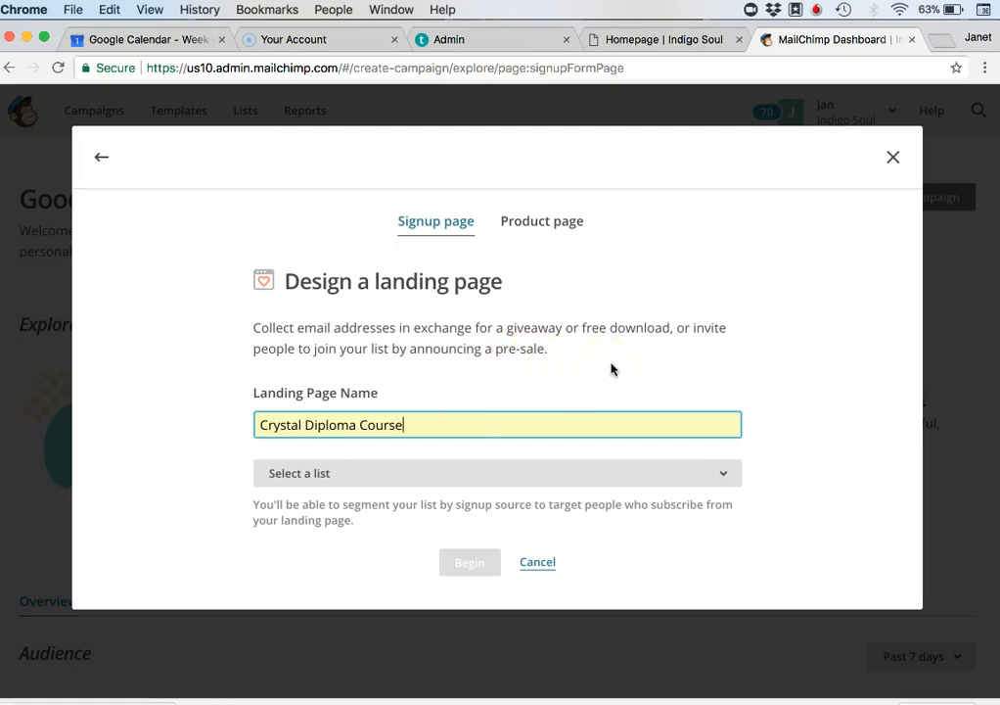
click(581, 484)
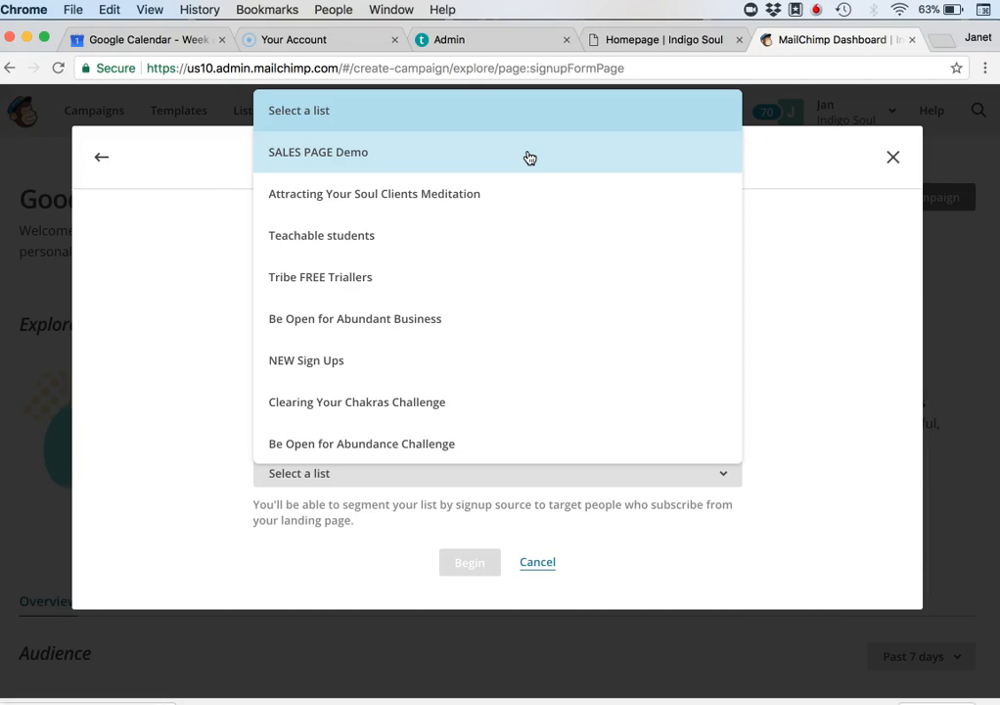
click(528, 157)
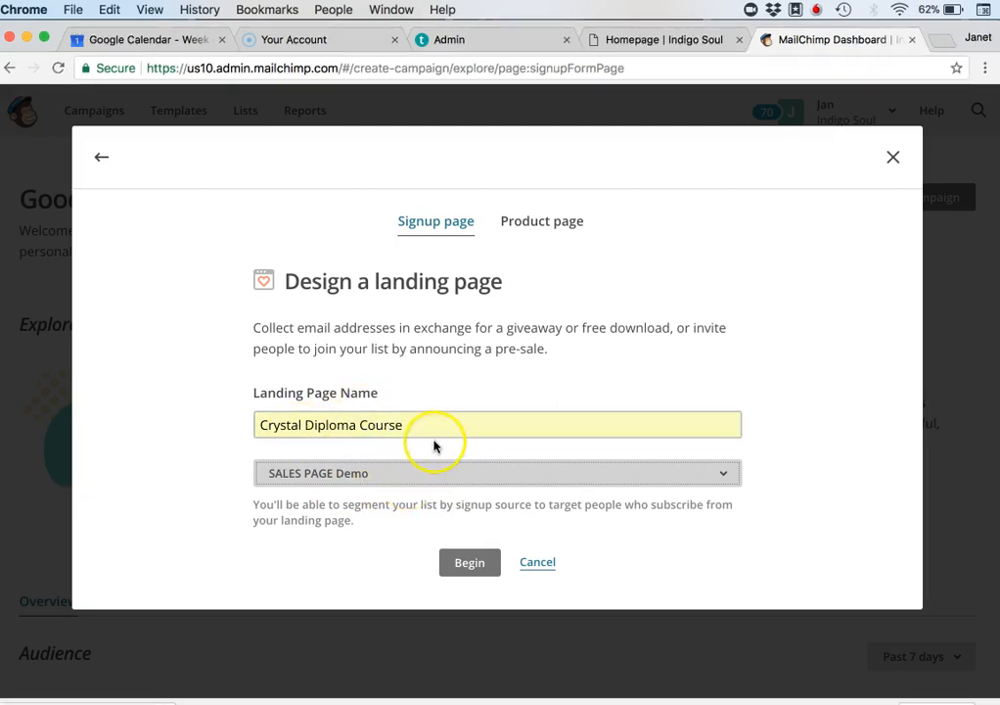
click(474, 564)
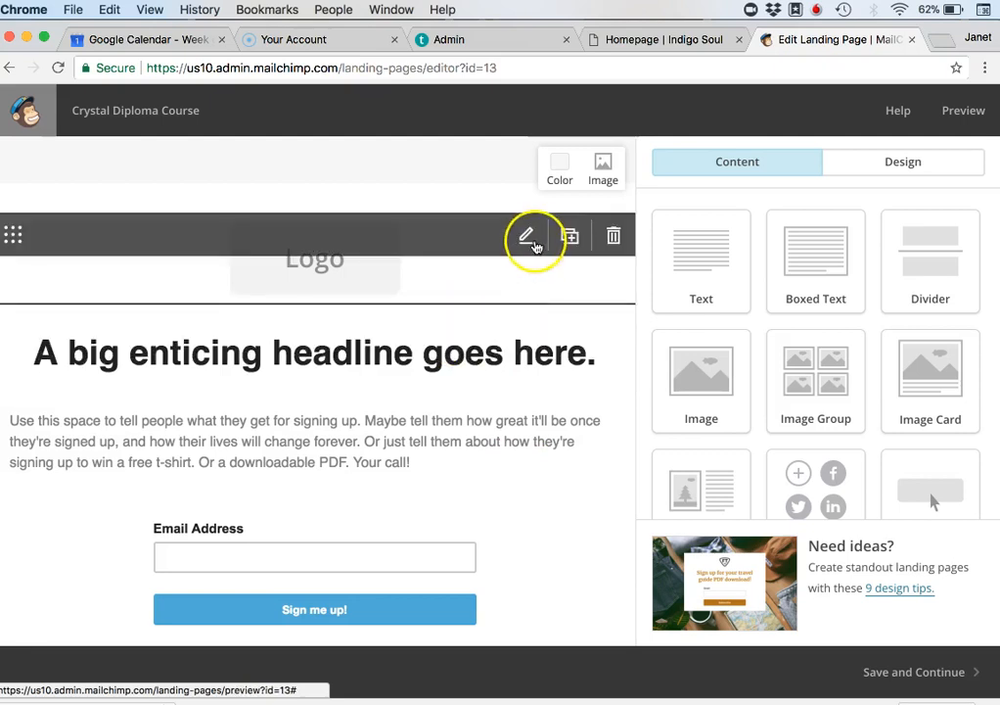
Step: Open the placeholder logo block for editing and record the size 196 x 84 in a new note in Notes
click(527, 239)
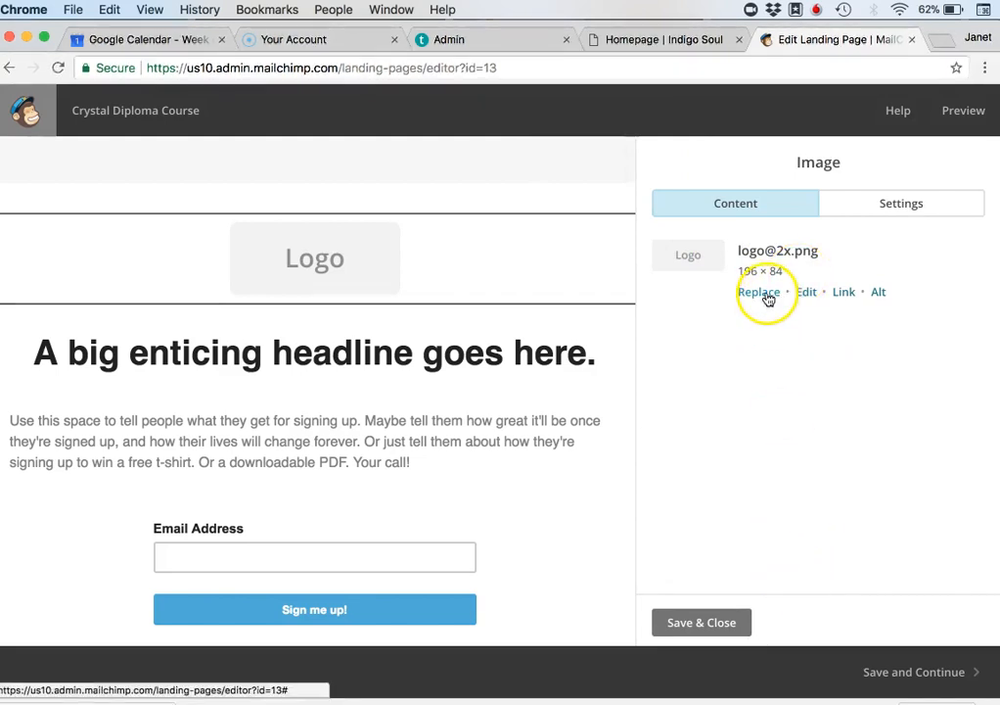
click(580, 702)
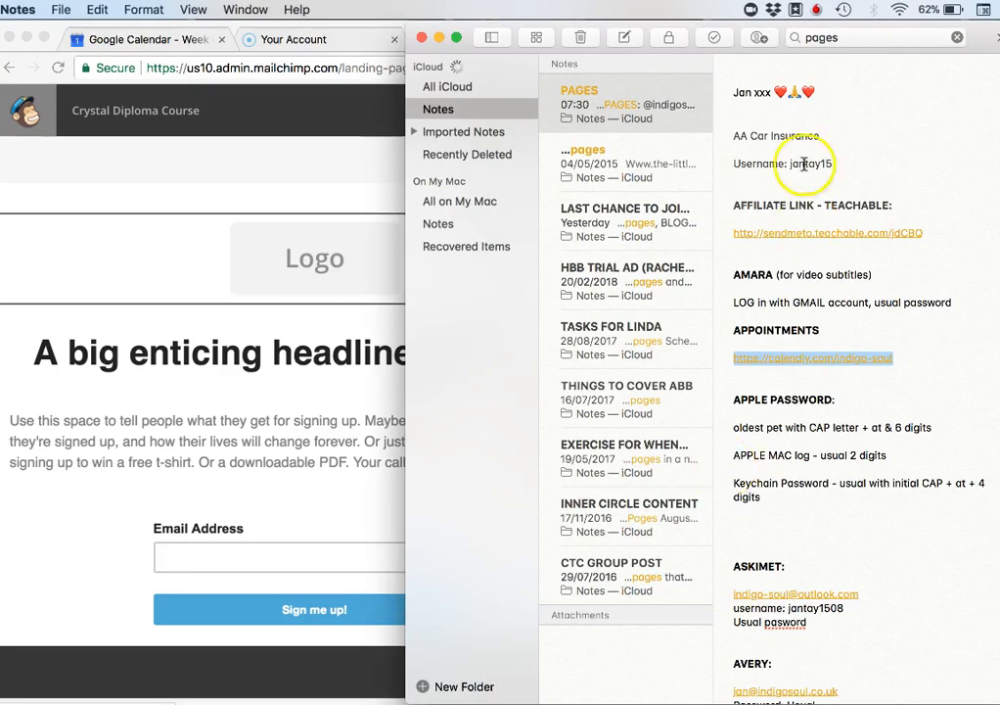
click(629, 37)
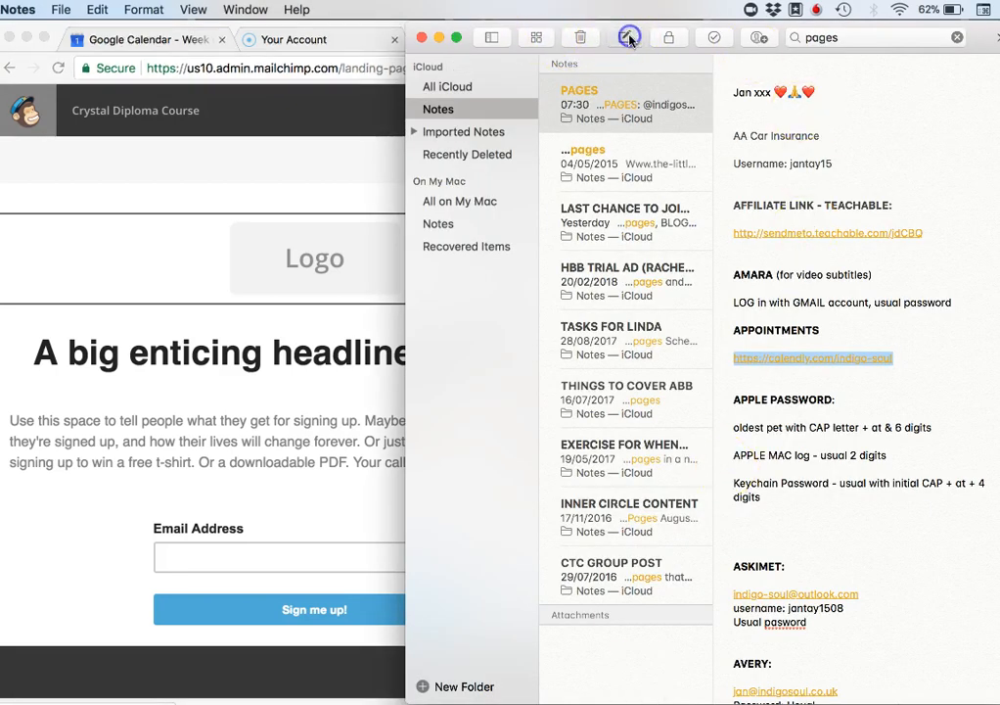
text(19)
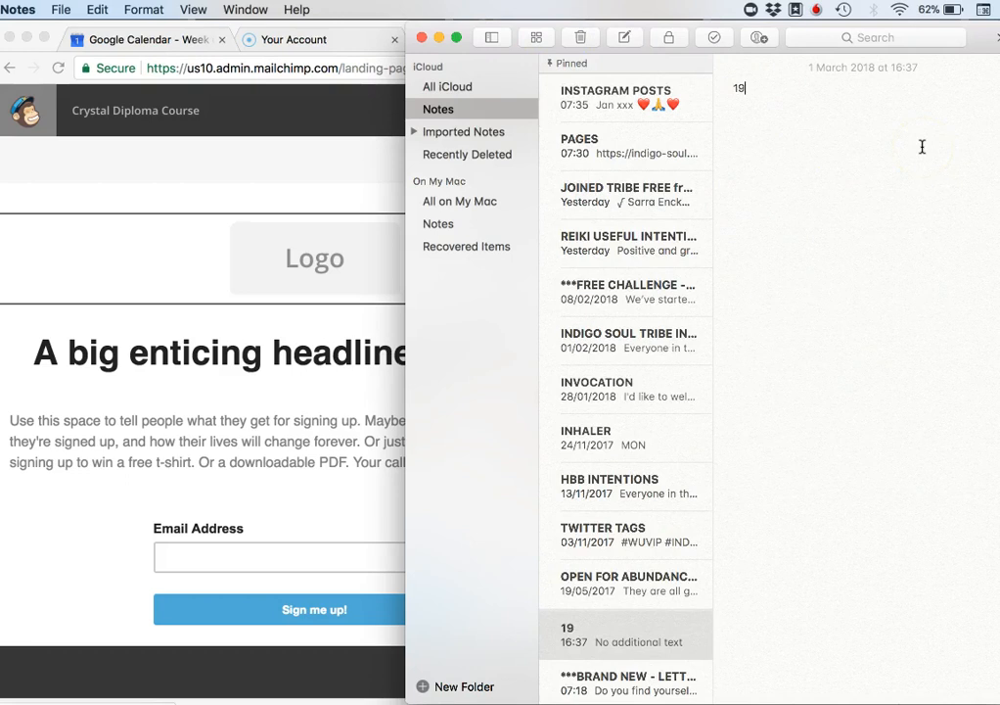
text(6 x)
drag(471, 30, 98, 141)
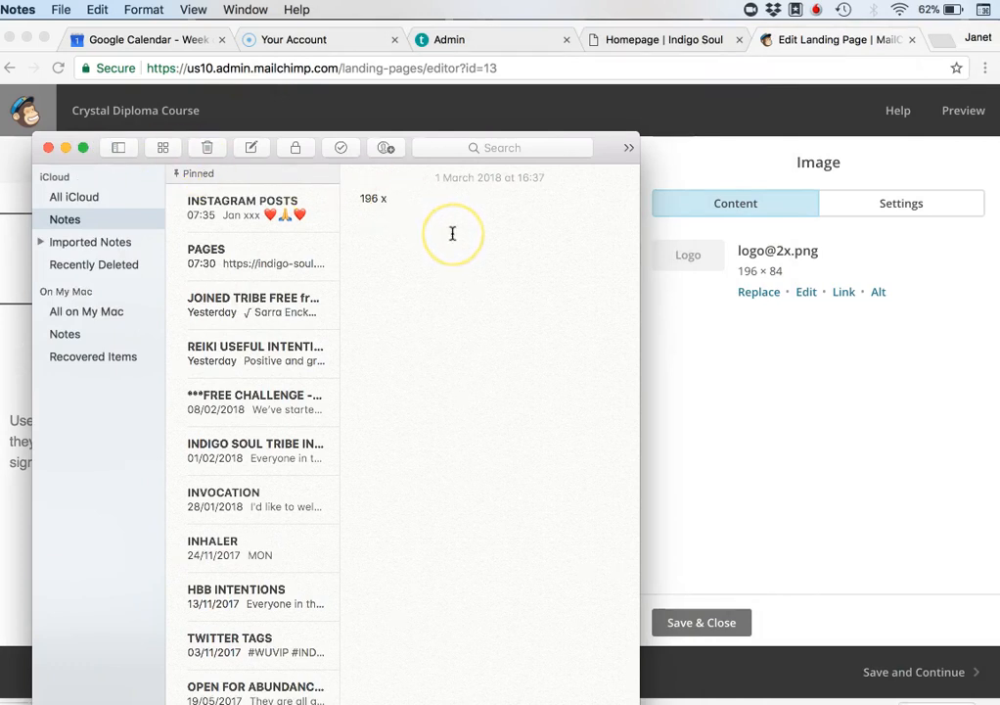
click(65, 147)
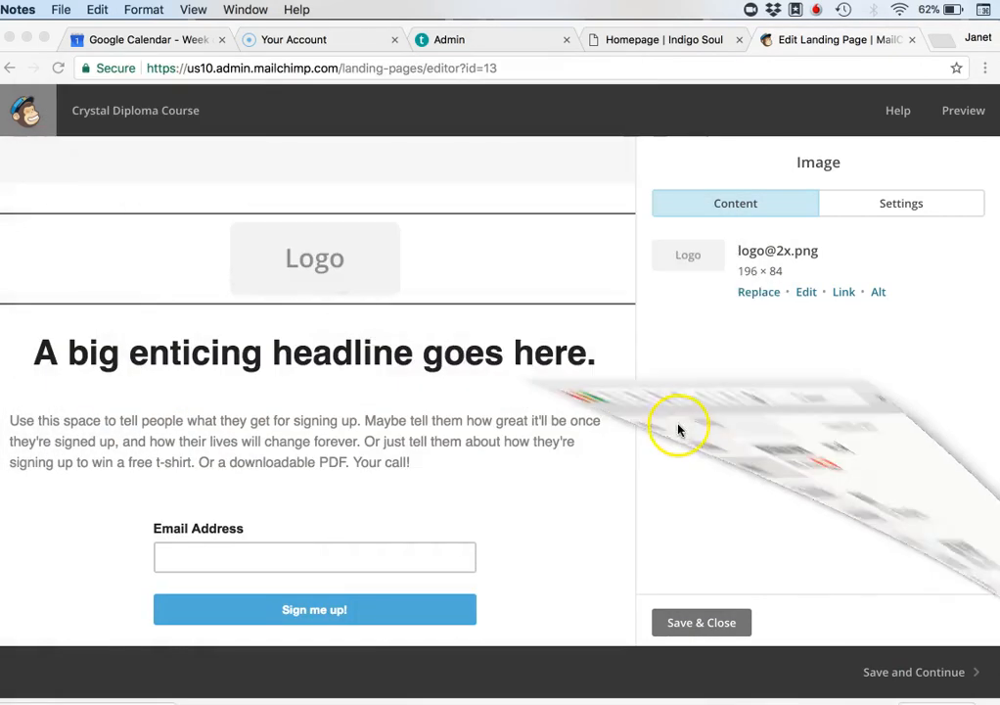
Step: Return to the landing page editor and open the file library to replace the placeholder logo
click(759, 293)
click(759, 293)
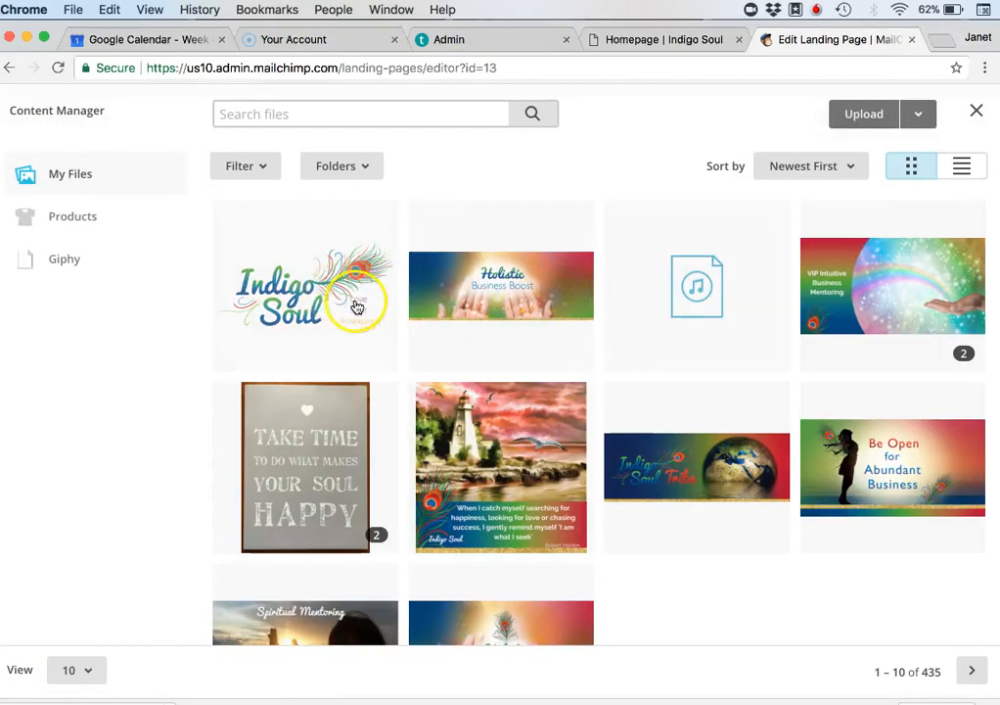
click(859, 118)
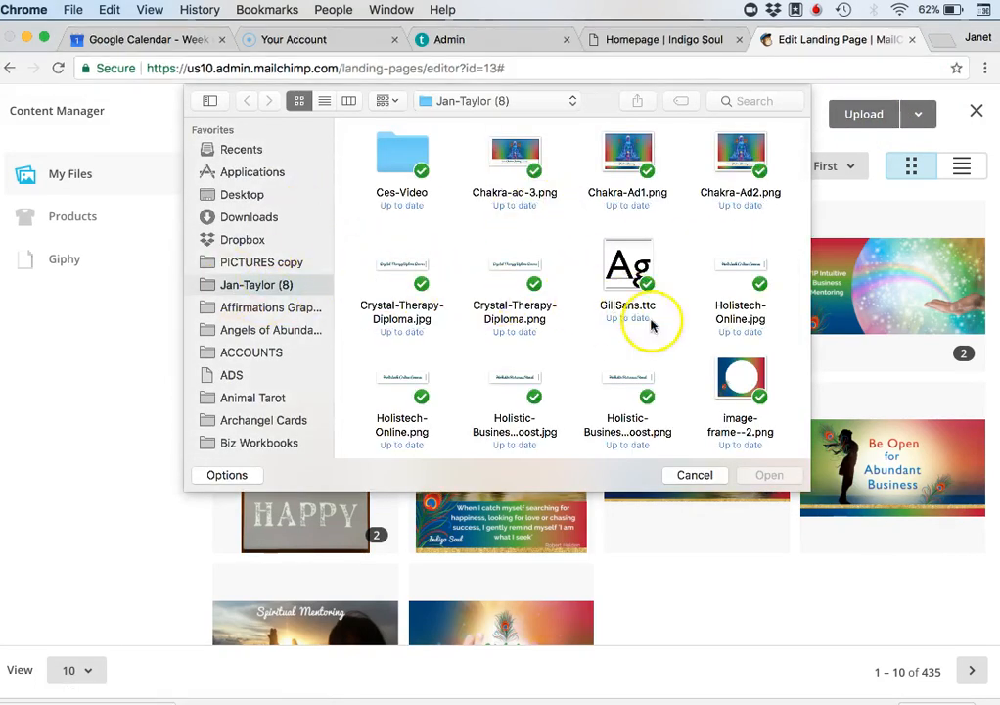
scroll(486, 341, down, 2)
scroll(486, 340, up, 2)
click(430, 272)
click(768, 478)
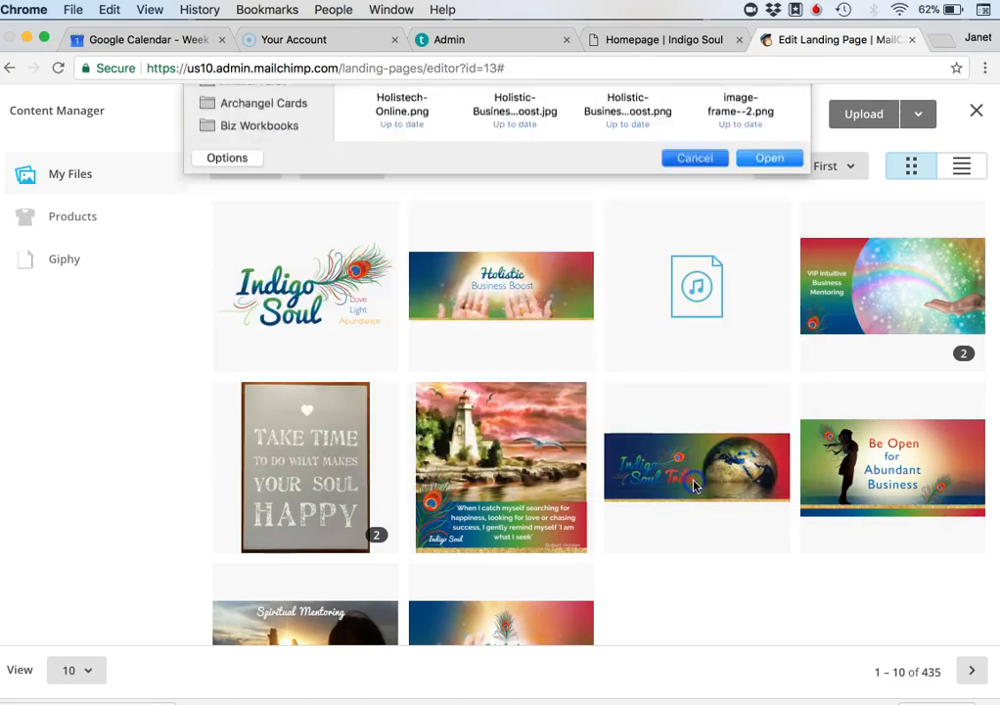
Step: Insert the existing Indigo Soul logo from the file library in place of the placeholder logo
click(328, 284)
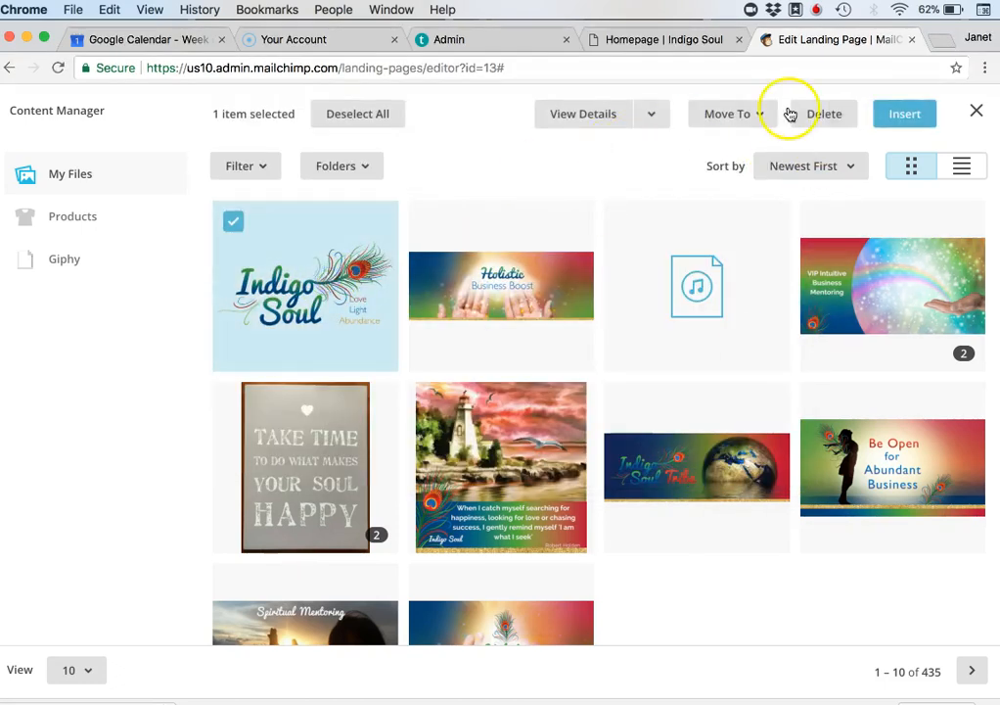
click(909, 115)
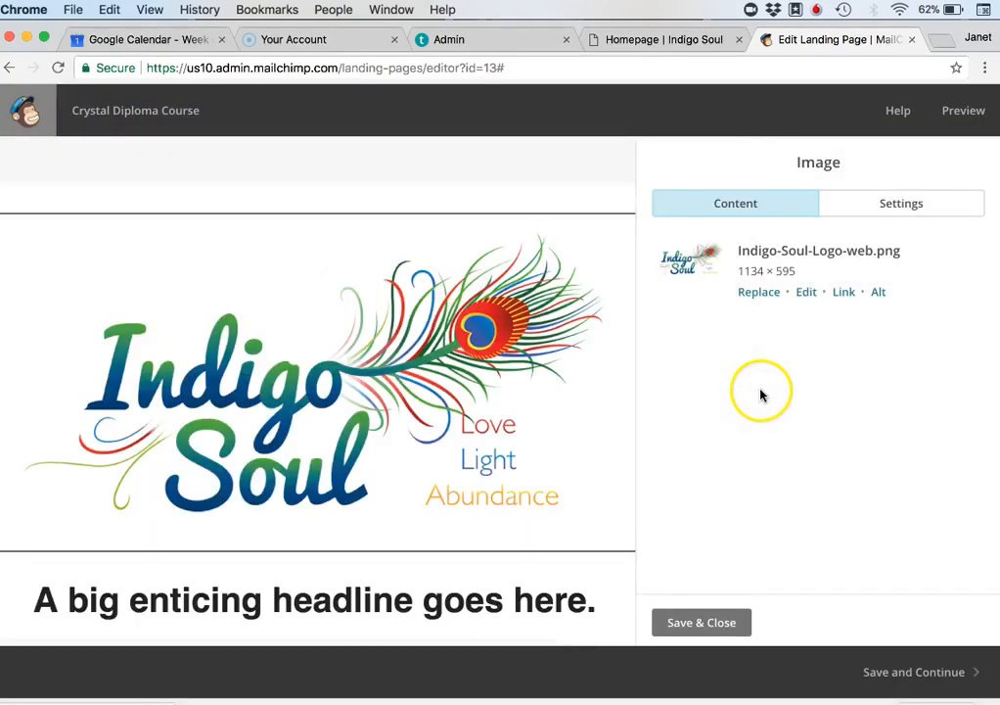
Step: Resize the logo with proportions locked, entering width 196 and then height 84, and save both the image and its block
click(807, 295)
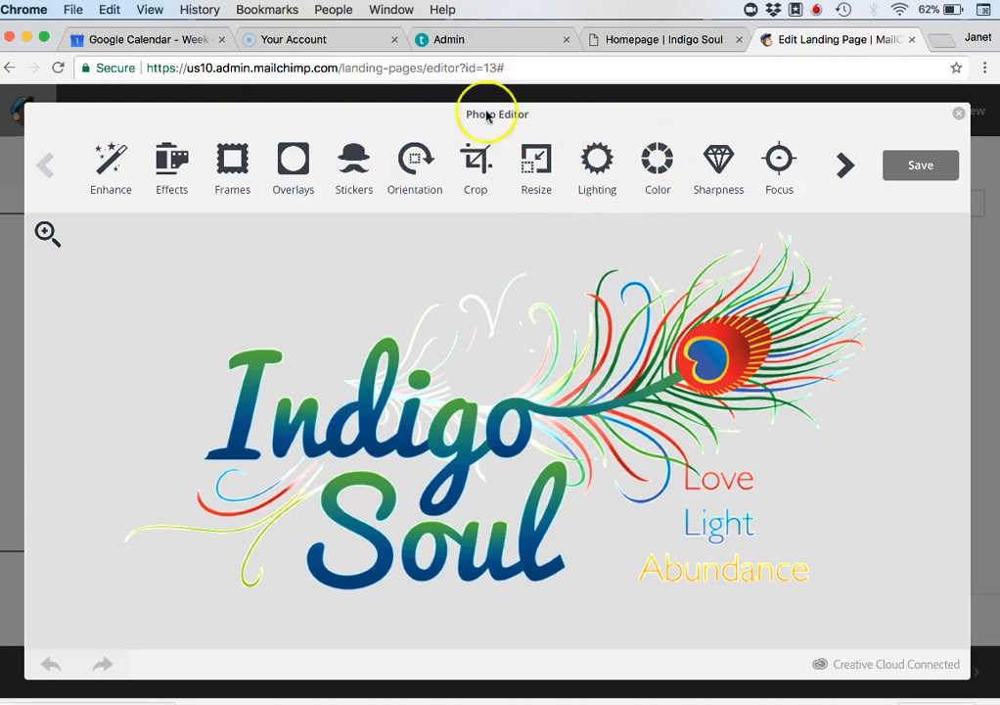
click(531, 166)
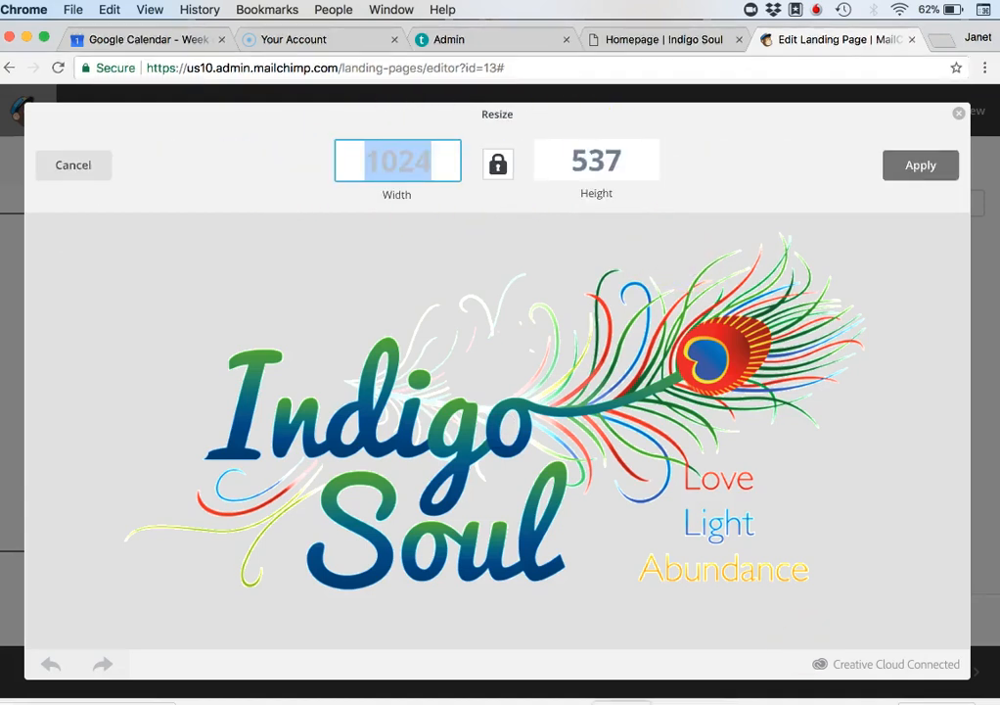
click(621, 702)
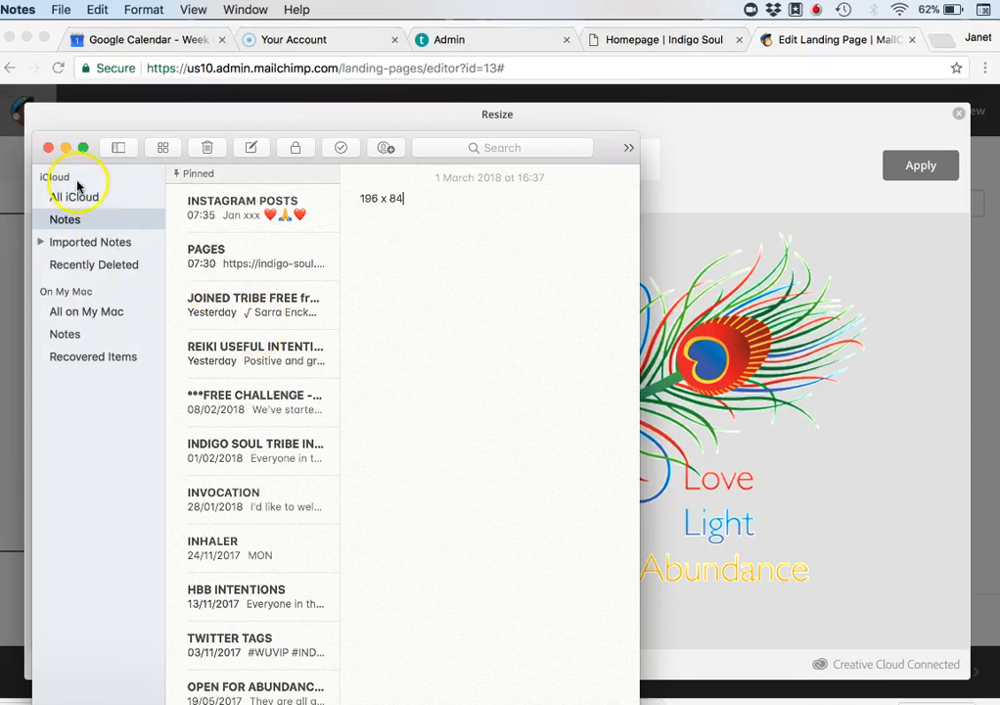
click(48, 147)
click(335, 154)
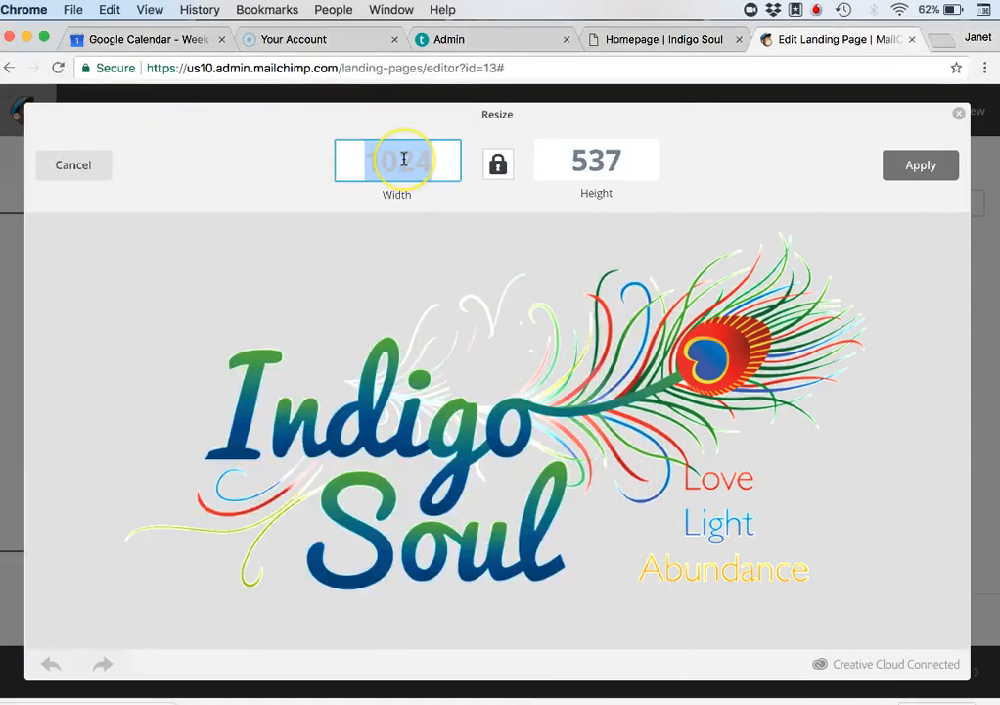
text(196)
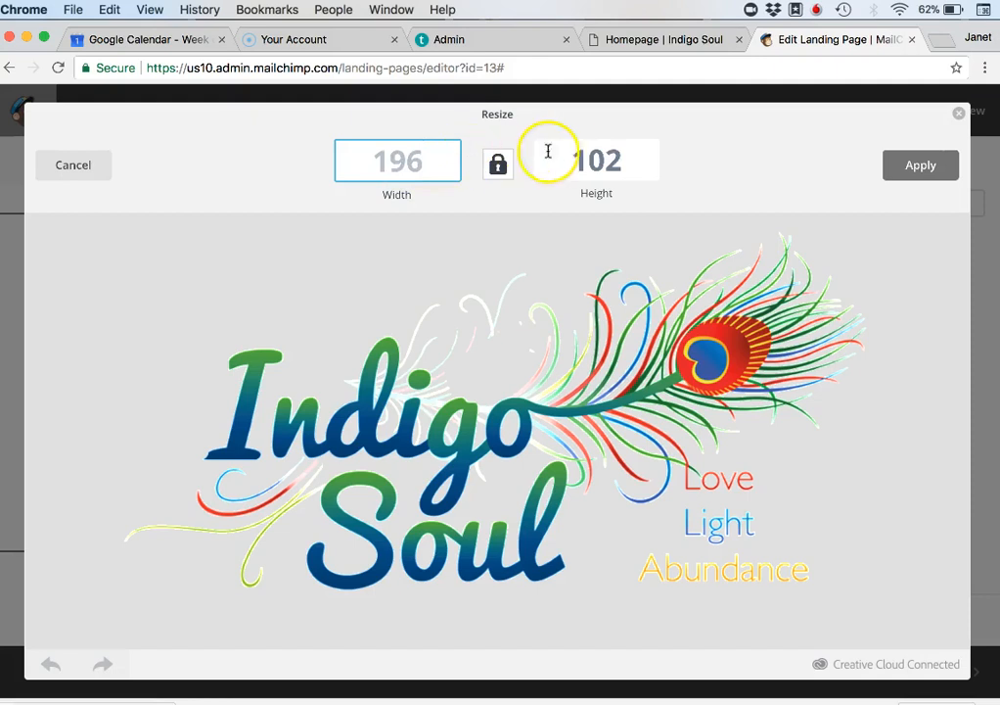
click(589, 156)
text(84)
click(926, 172)
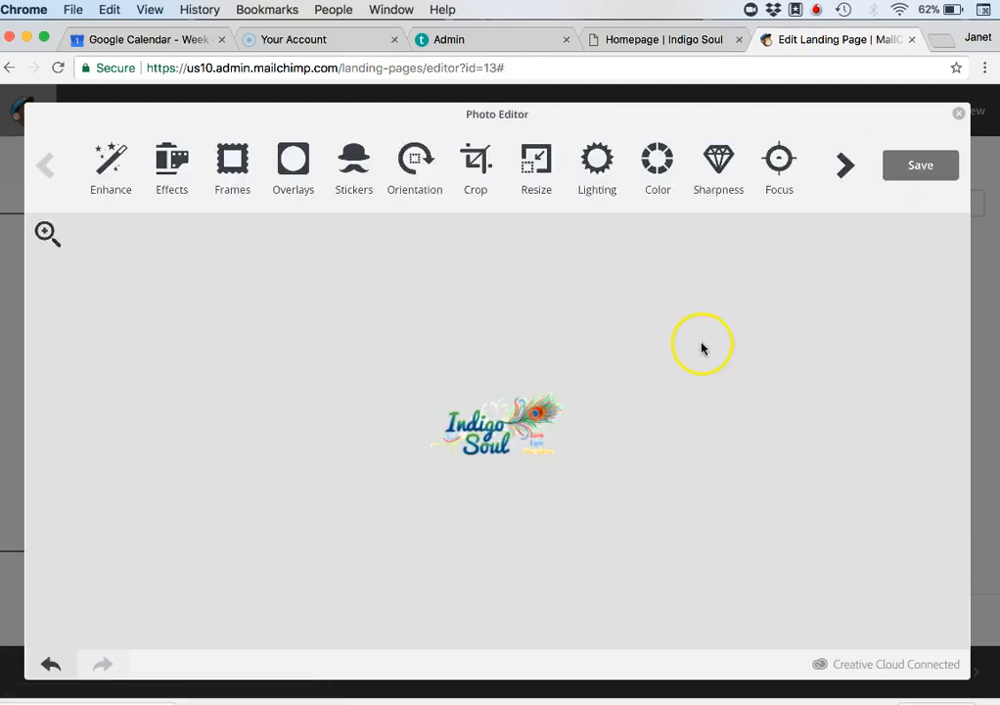
click(913, 169)
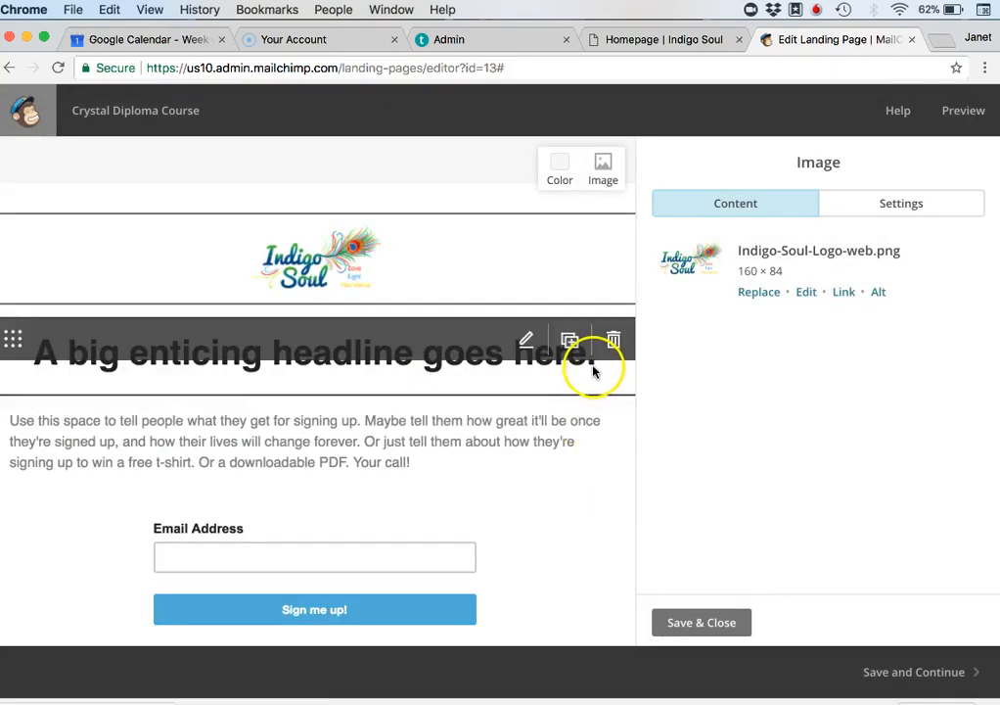
click(584, 282)
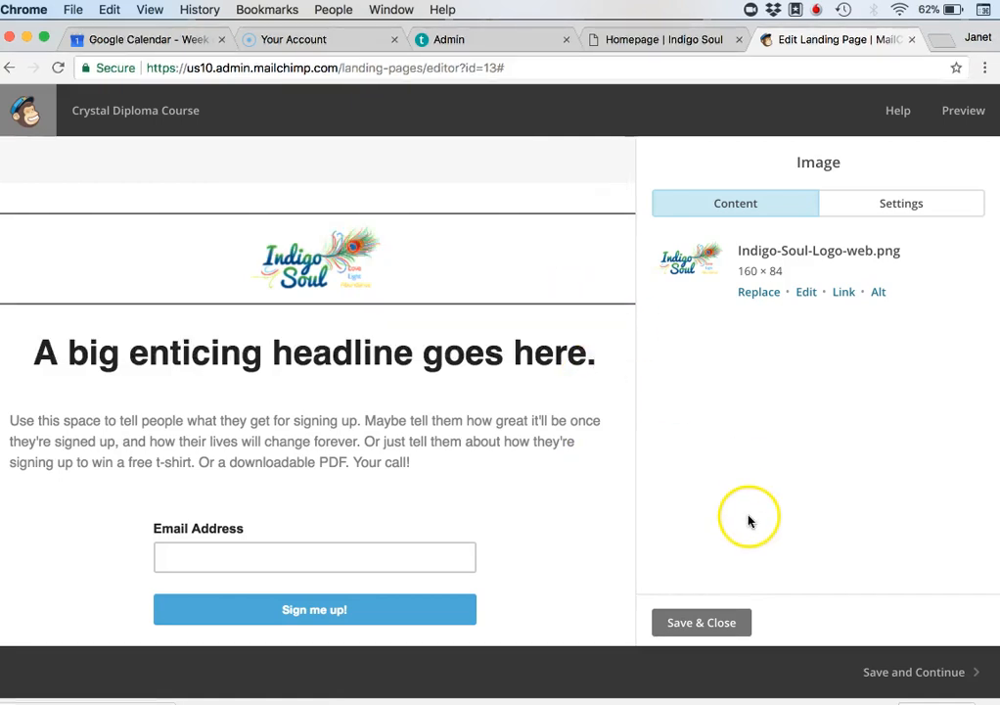
click(721, 621)
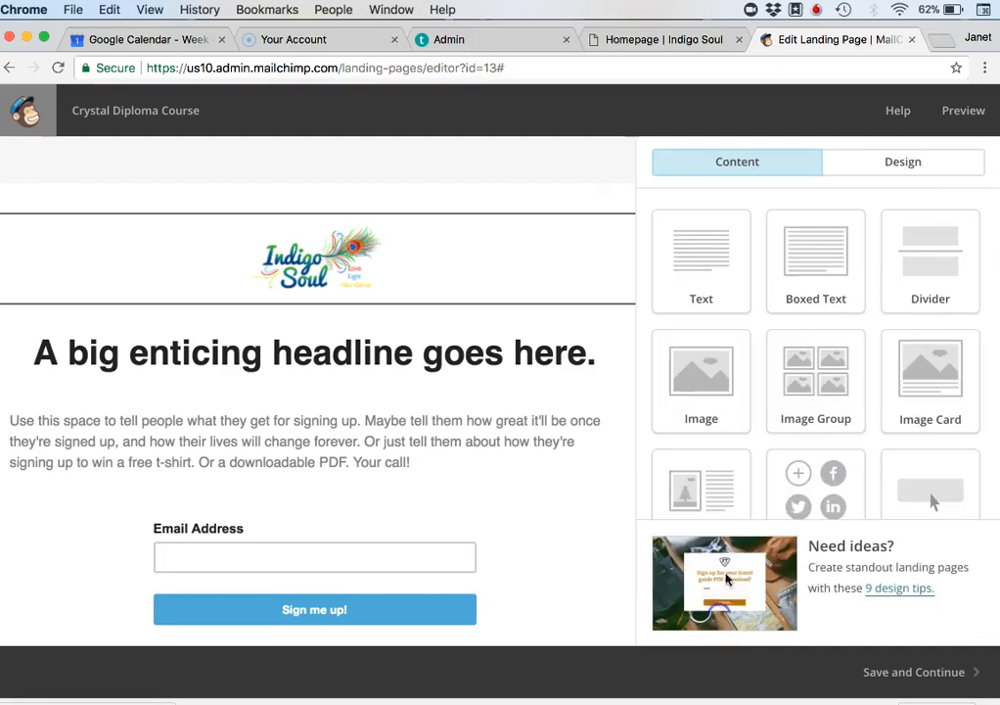
Step: Add an Image block below the logo and upload Indigo-Crystal-Diploma-Header.png into it
drag(735, 375, 534, 336)
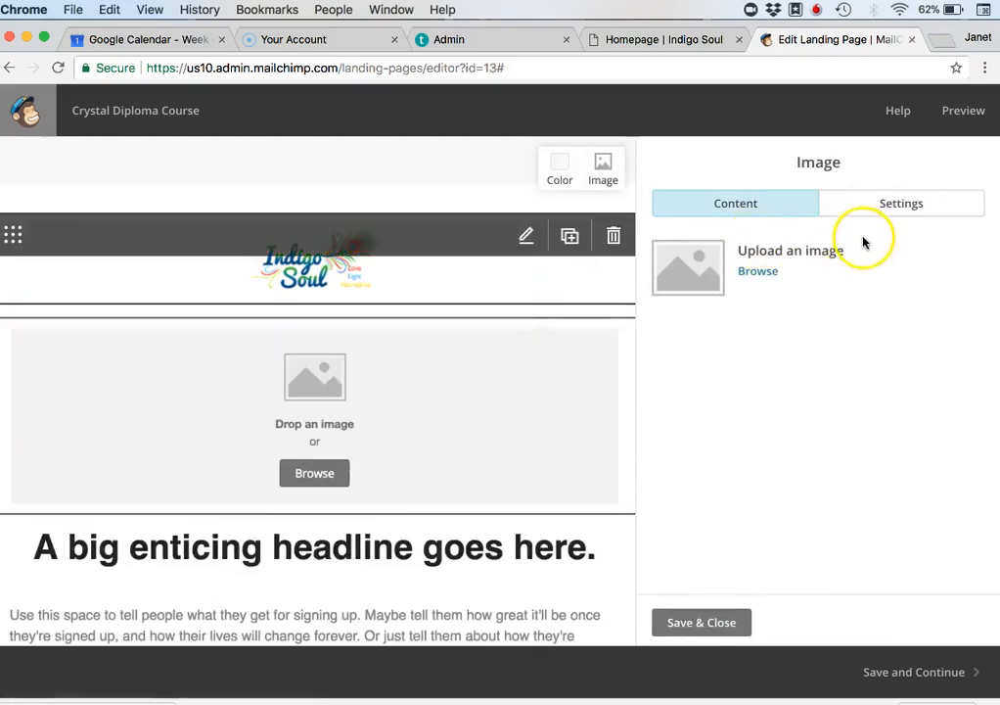
click(769, 275)
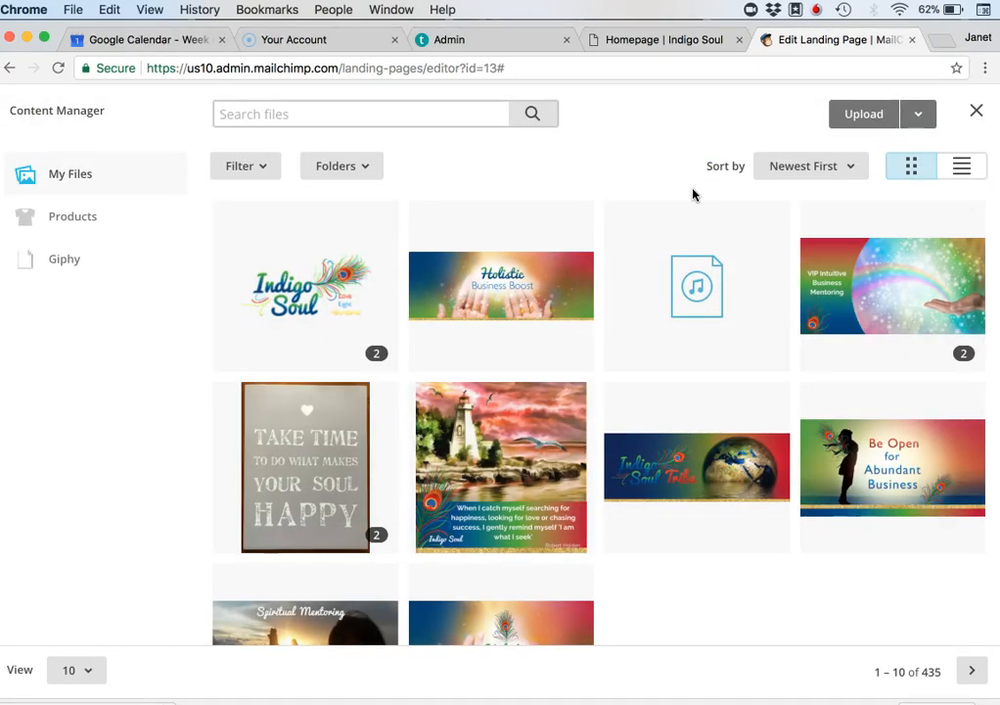
click(866, 113)
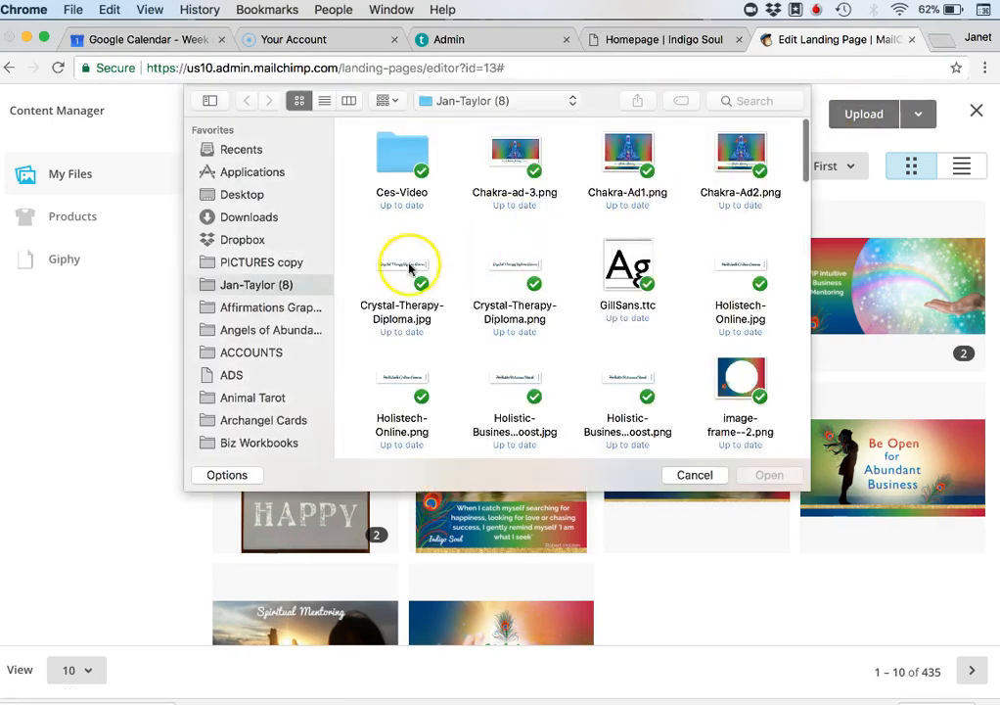
scroll(656, 294, down, 5)
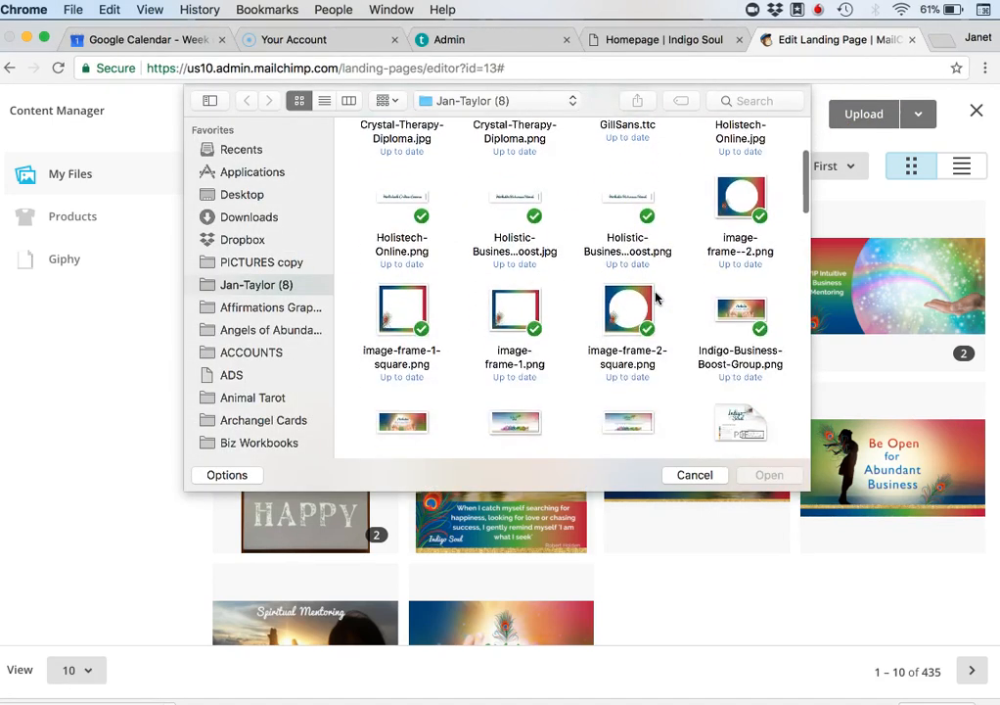
scroll(700, 288, down, 2)
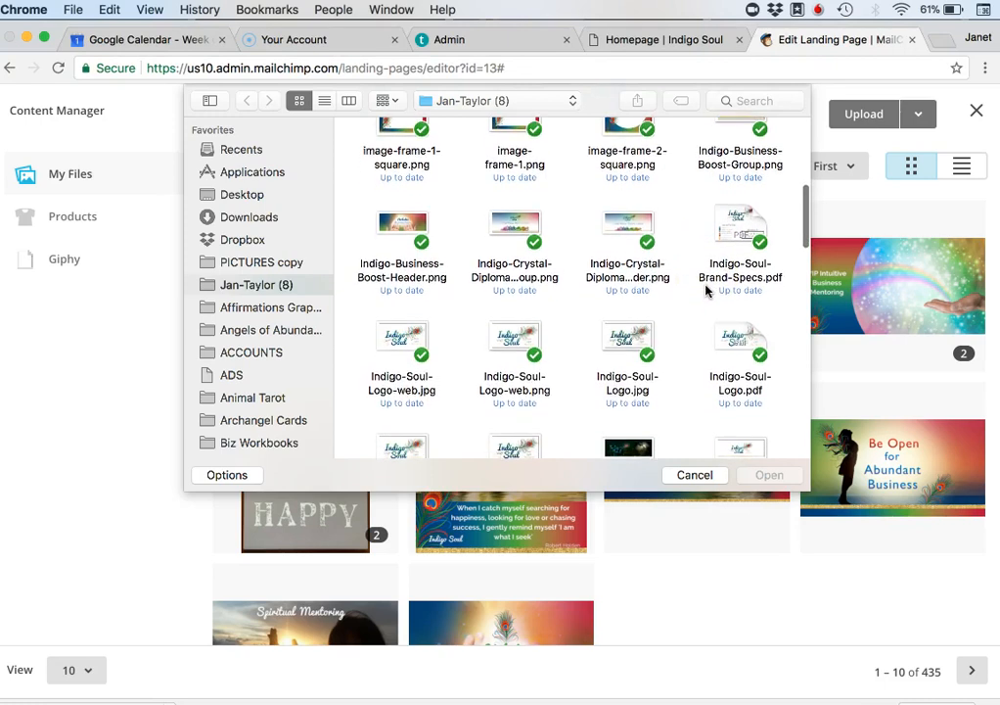
scroll(708, 289, down, 1)
click(646, 224)
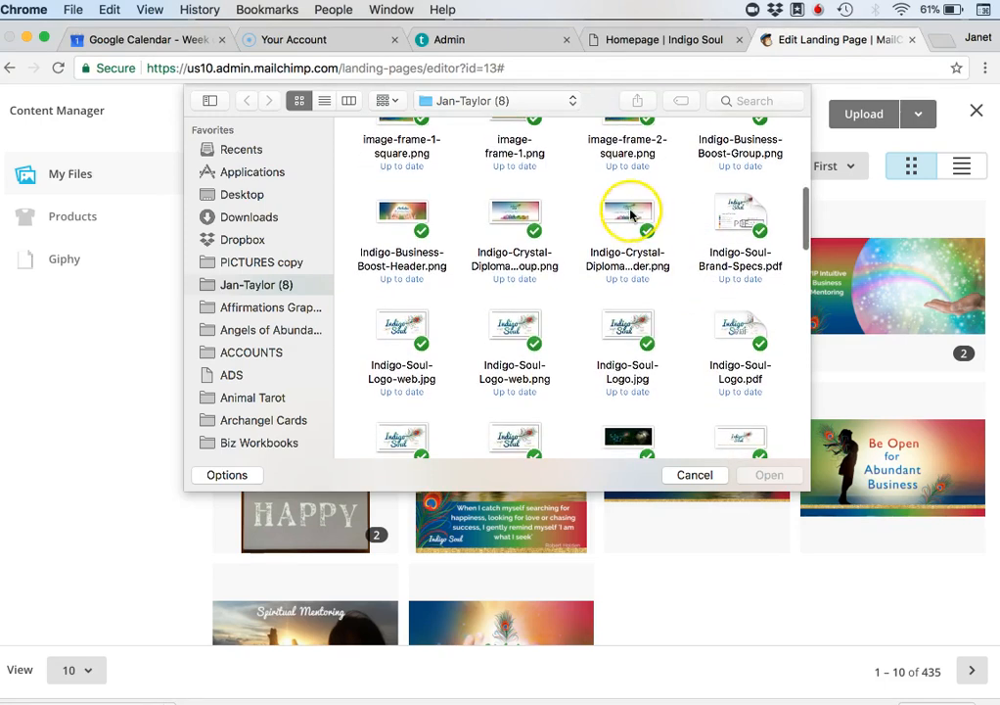
click(770, 476)
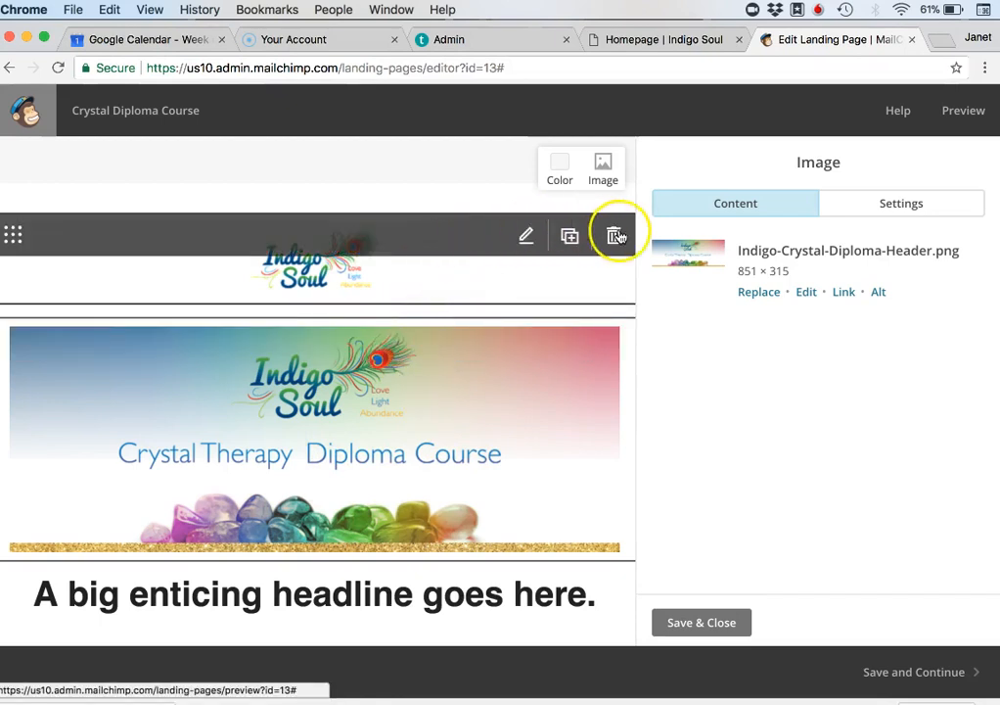
Step: Delete the small logo block above the course header image and set the page background color to the pink swatch #e0629a
click(615, 236)
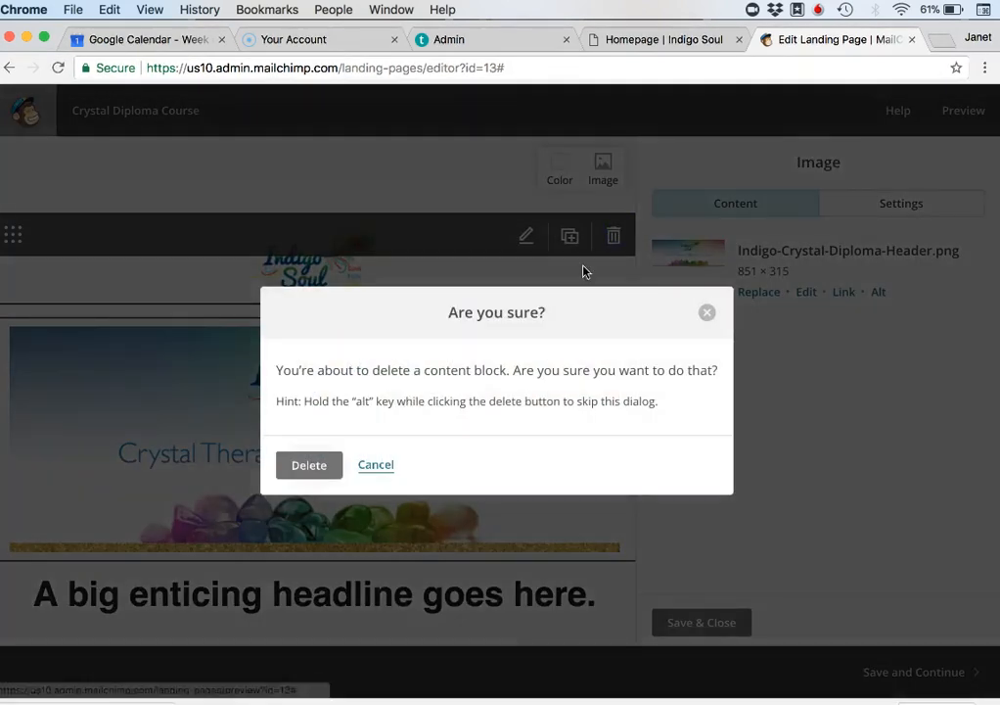
click(311, 466)
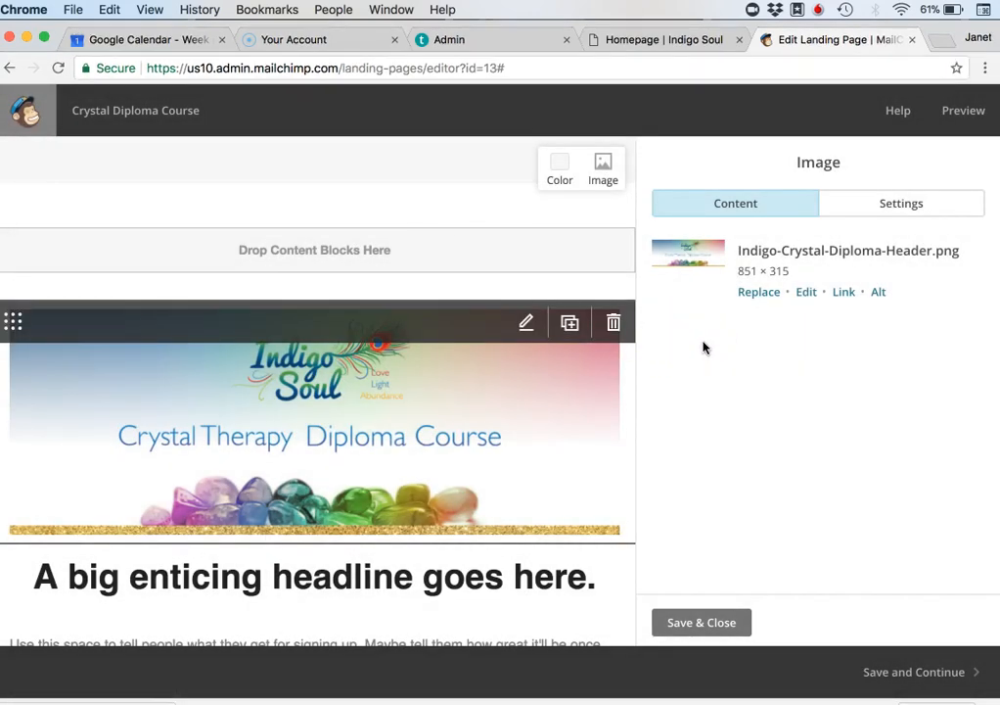
click(560, 179)
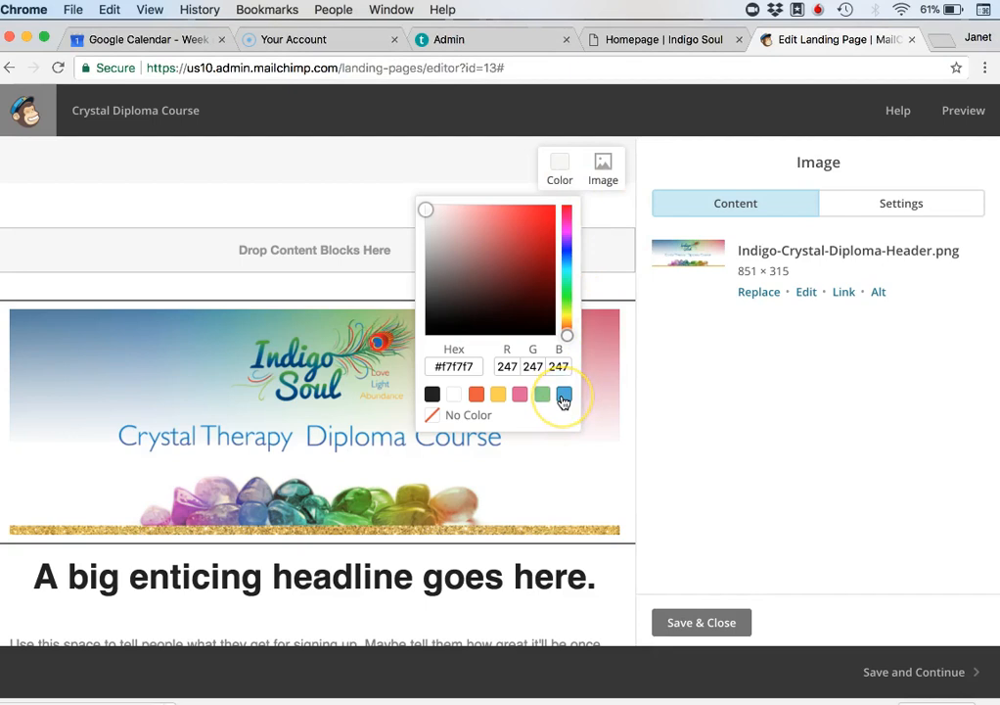
click(521, 395)
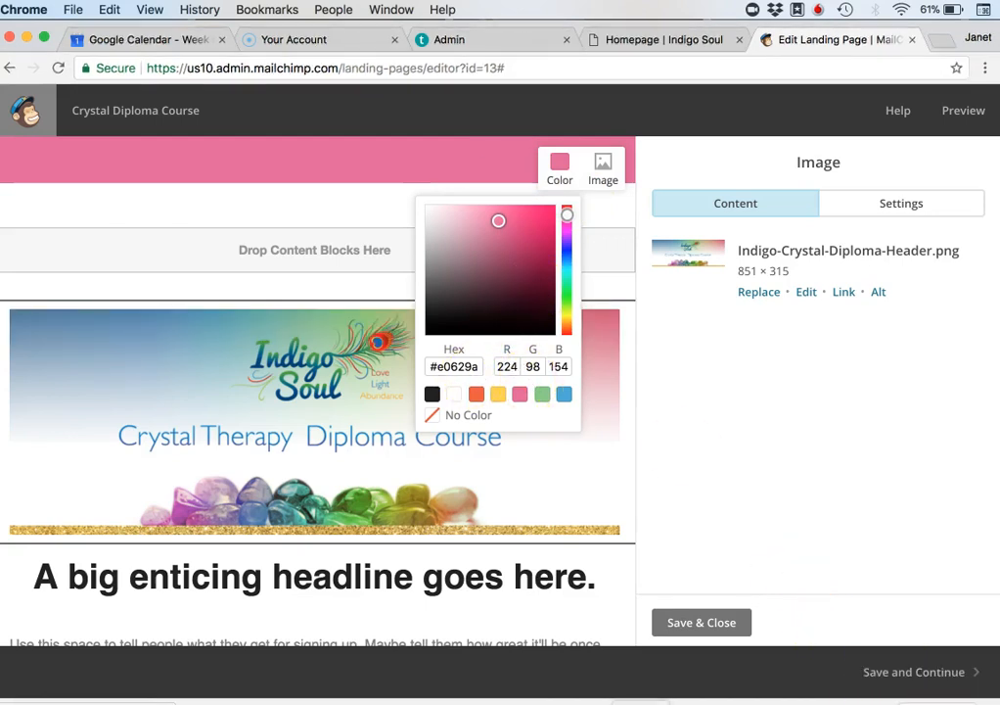
Step: Switch to Notes, find the brand colours in the PAGES note and copy the lighter blue hex code #0a72b9
click(641, 702)
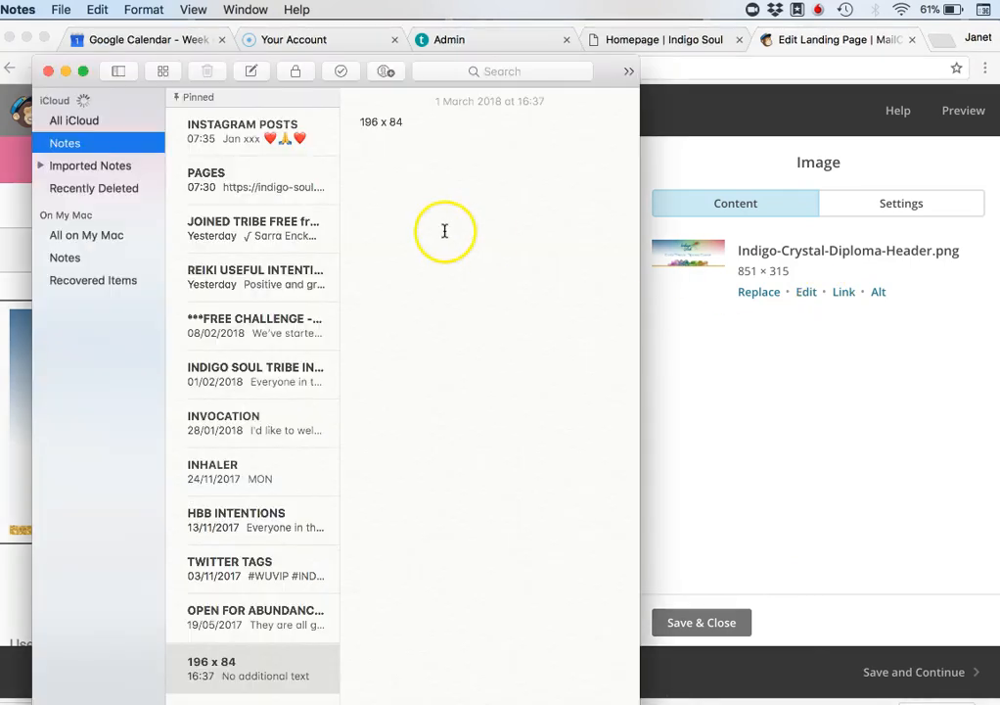
click(296, 192)
scroll(510, 293, down, 15)
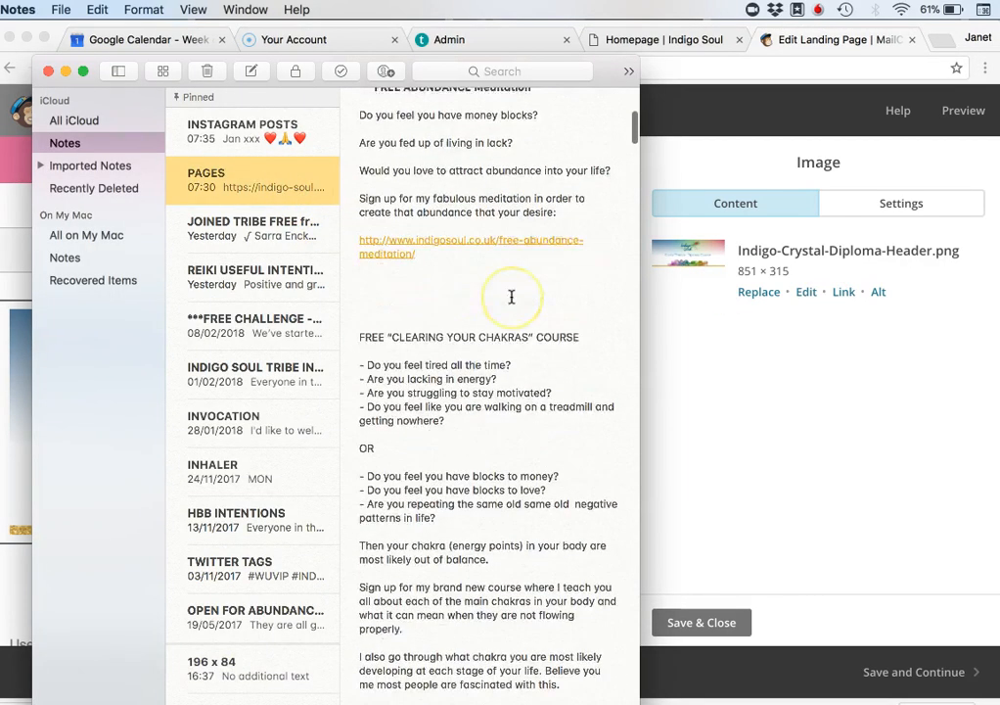
scroll(511, 297, down, 10)
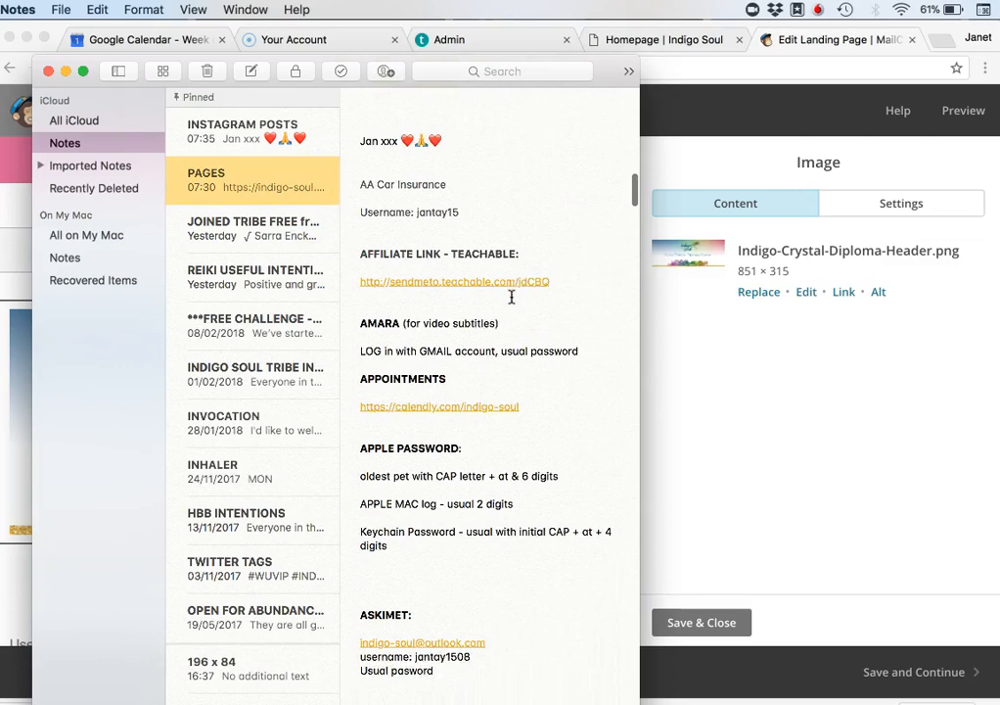
scroll(511, 296, down, 10)
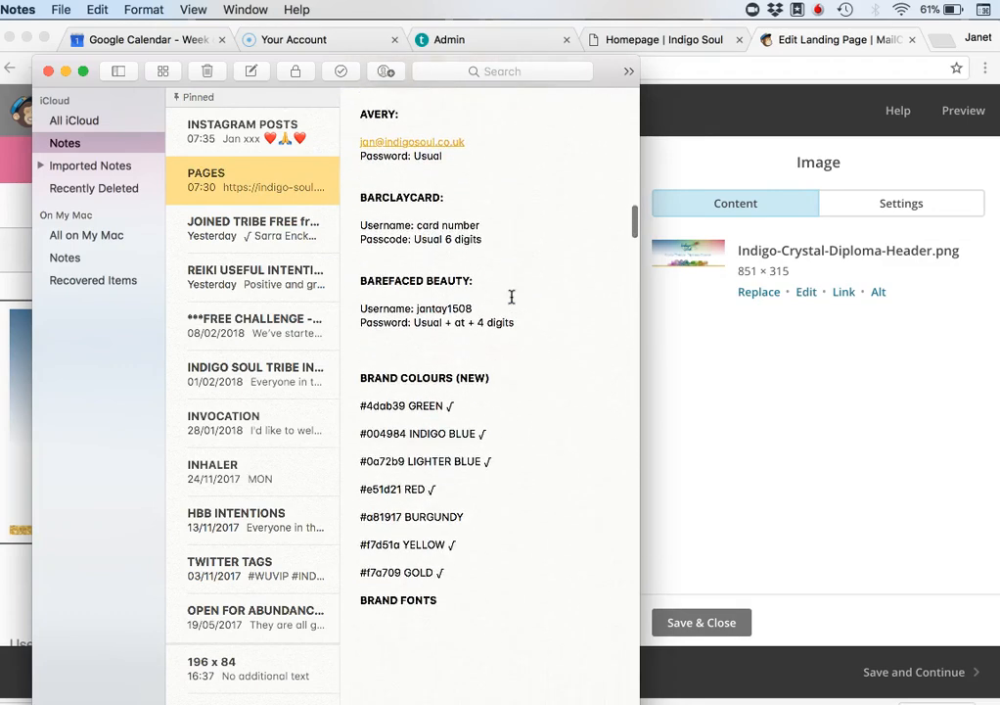
scroll(511, 296, down, 2)
click(425, 333)
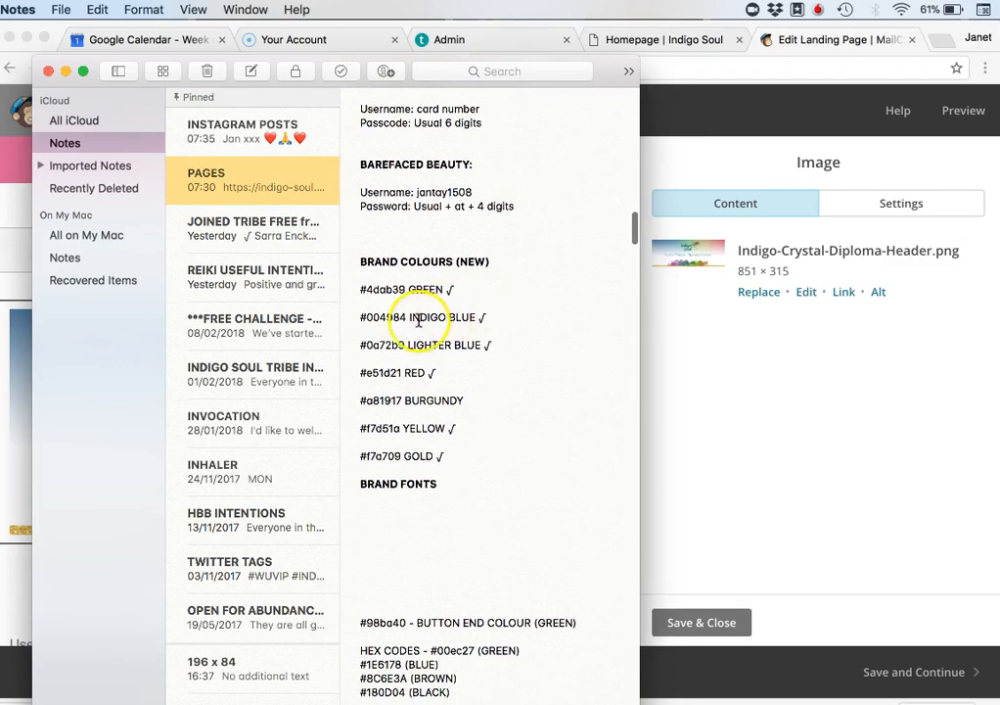
click(405, 343)
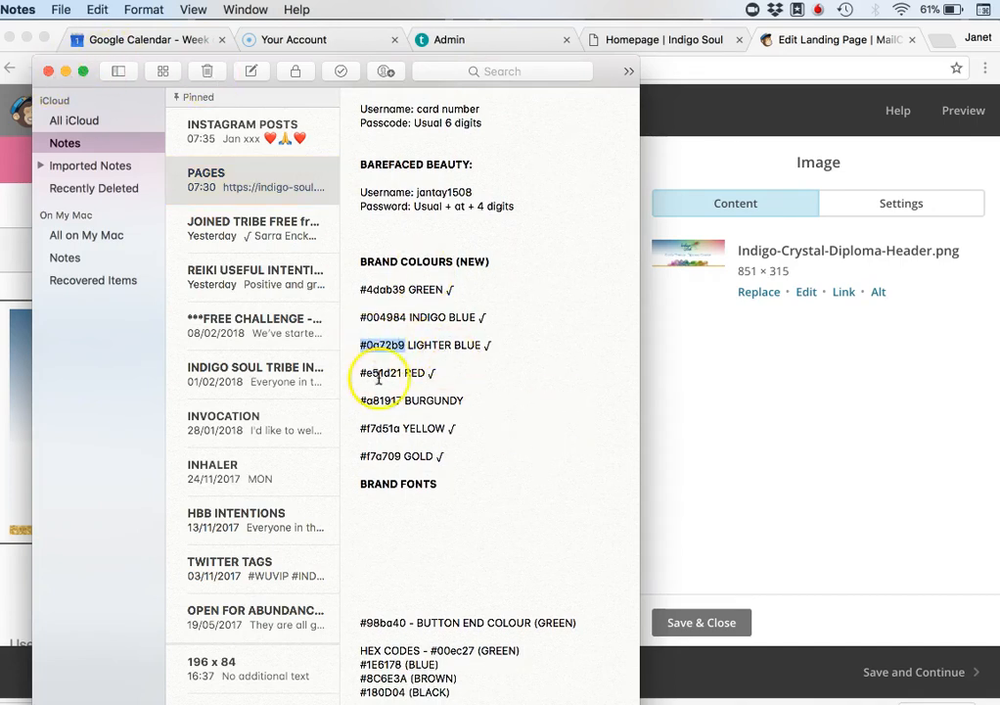
Step: Close Notes and set the landing page background color to #0a72b9
click(49, 71)
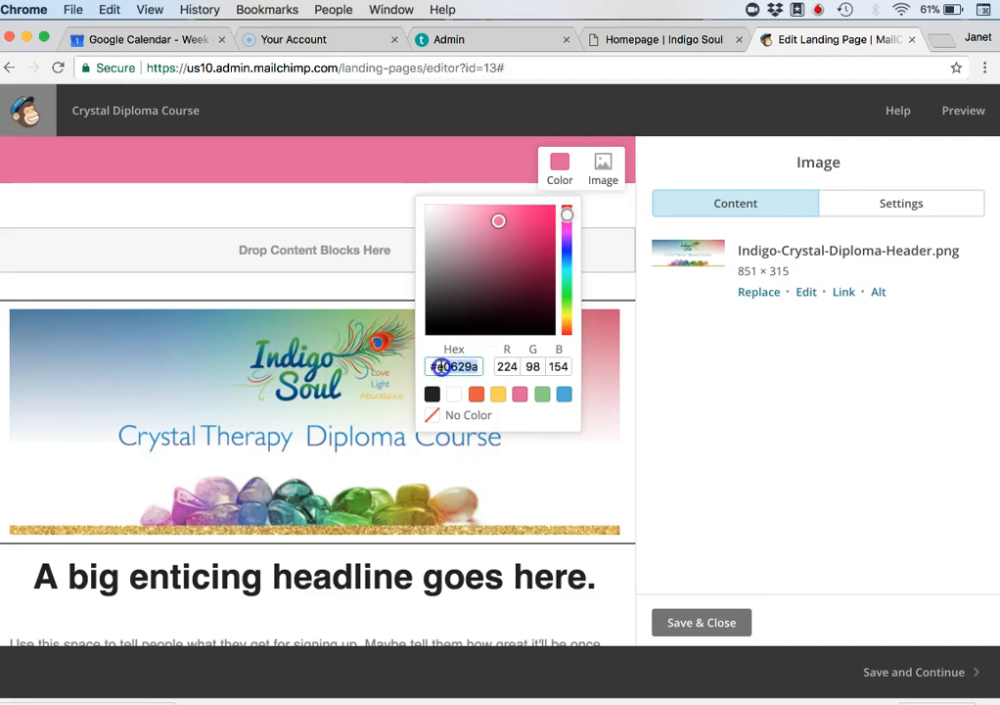
text(#0a72b9)
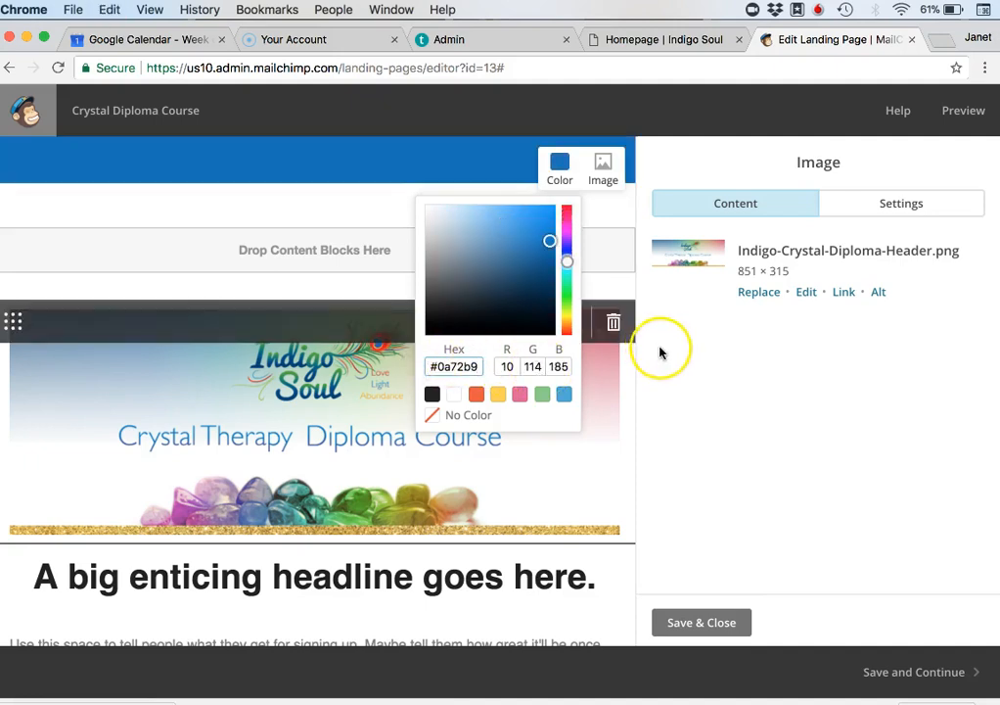
click(359, 212)
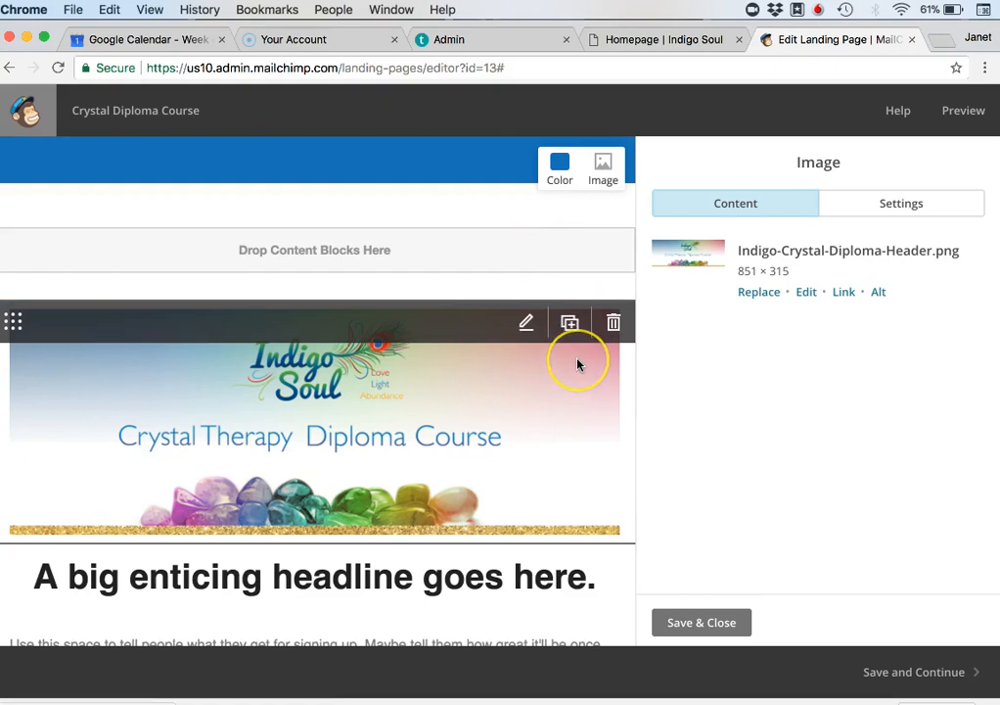
Step: Replace the placeholder headline with "Crystal Therapy Diploma Course" and save the text block
scroll(577, 363, down, 2)
scroll(577, 363, down, 3)
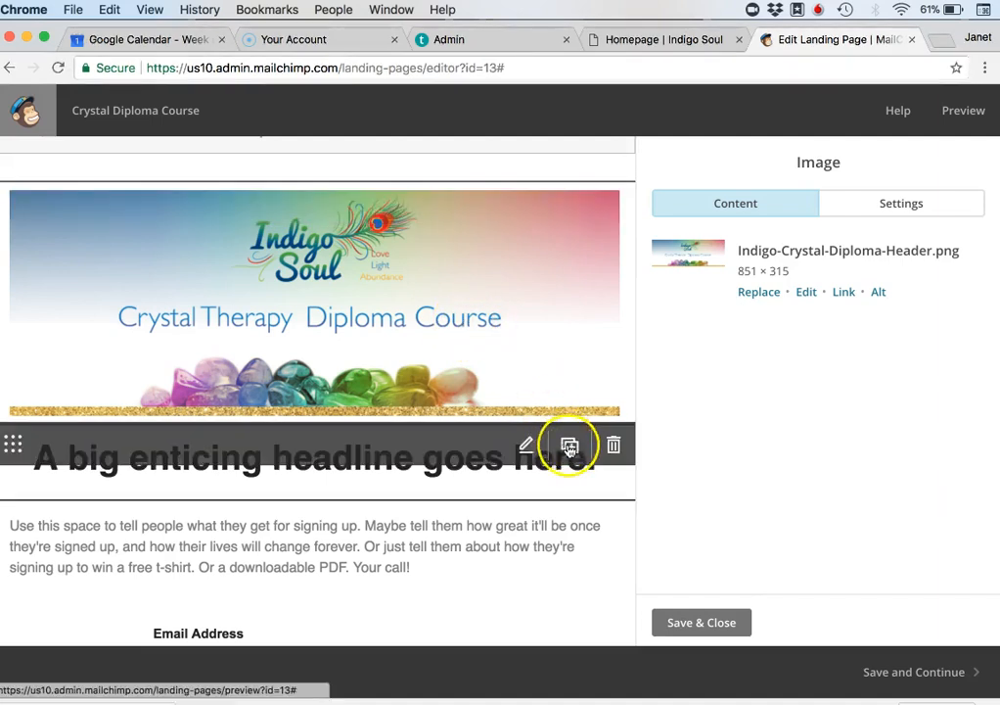
click(530, 452)
click(528, 450)
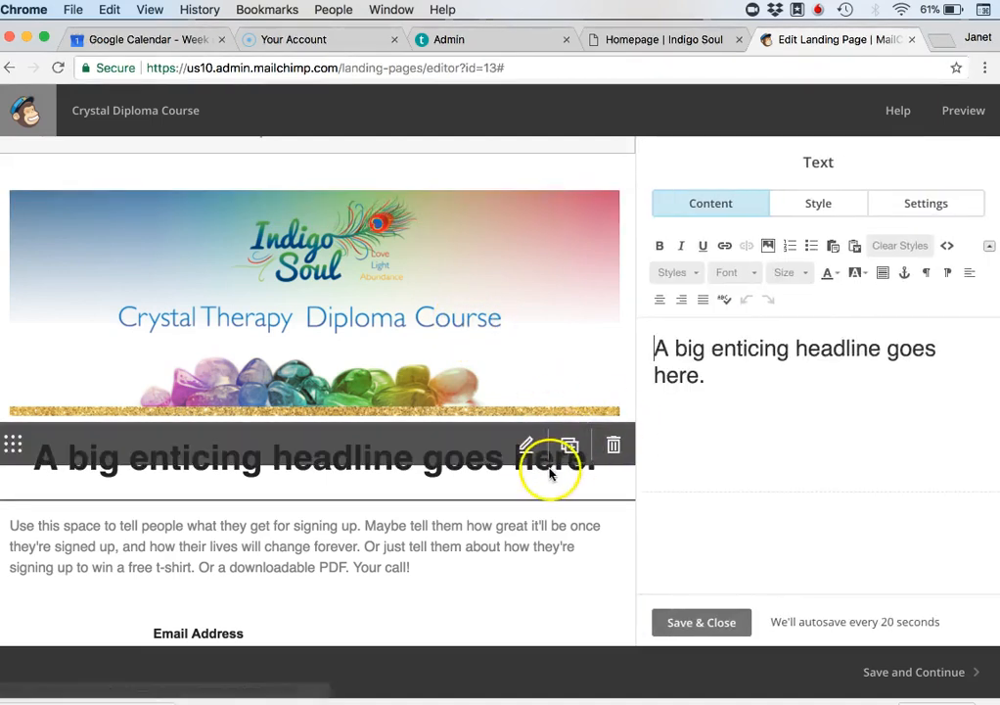
drag(712, 378, 637, 344)
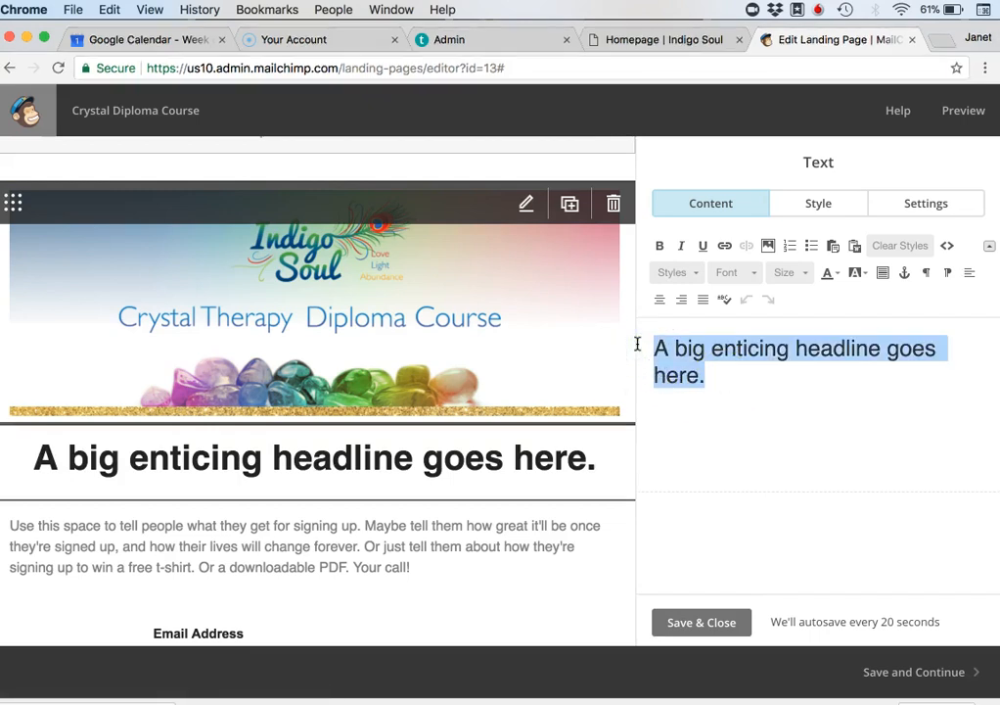
text(Crystal Therapy Deipl)
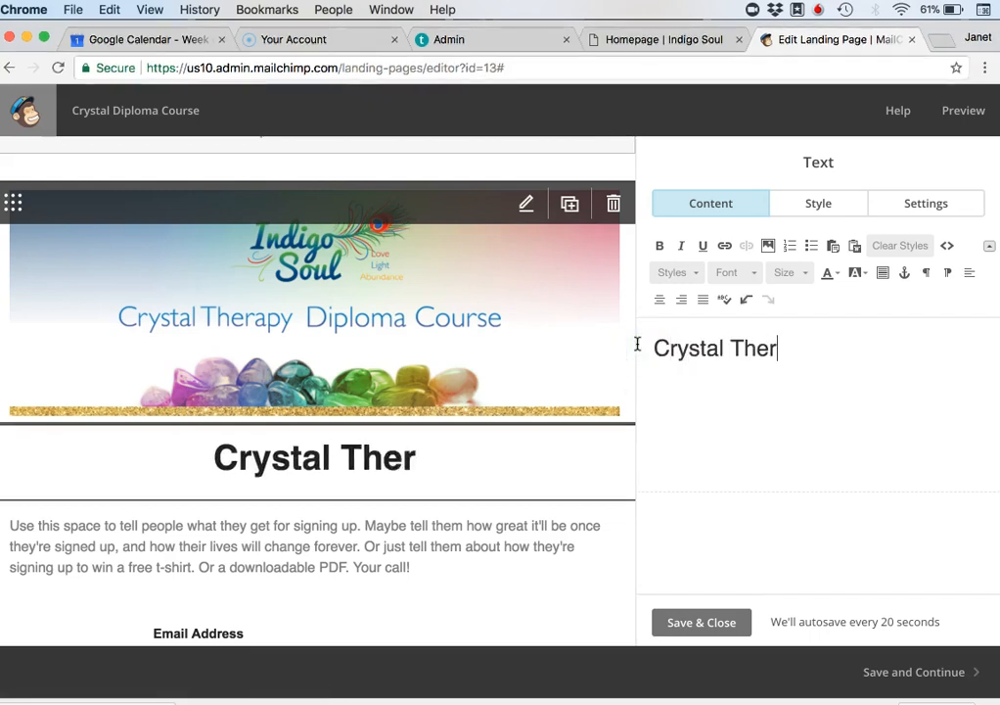
key(BackSpace)
key(BackSpace)
key(BackSpace)
key(BackSpace)
text(iploma Course)
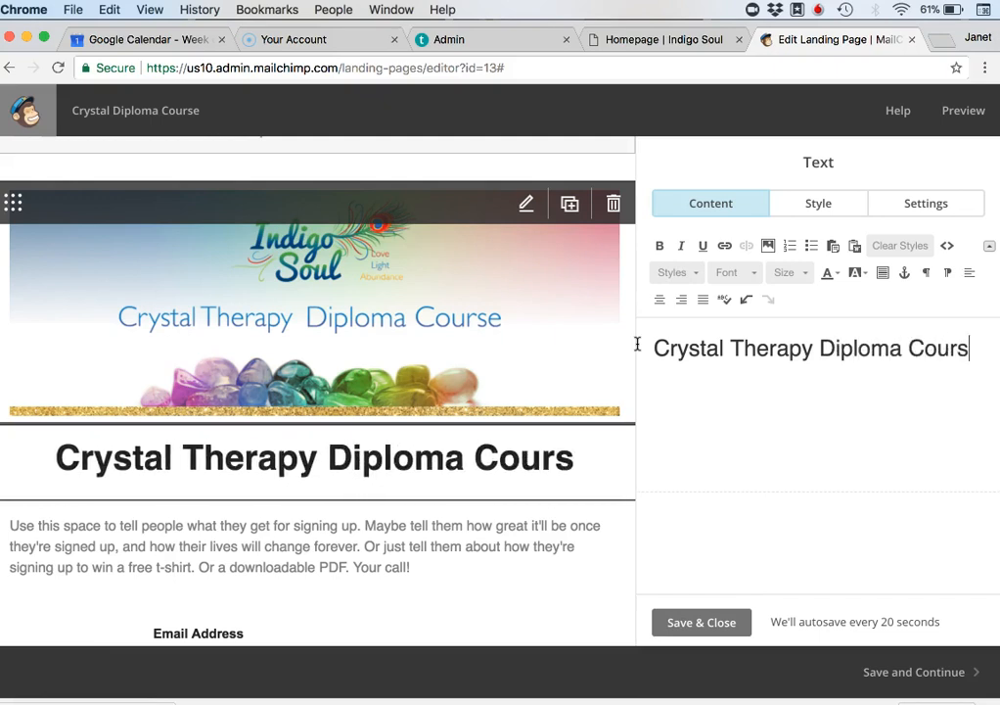
click(683, 622)
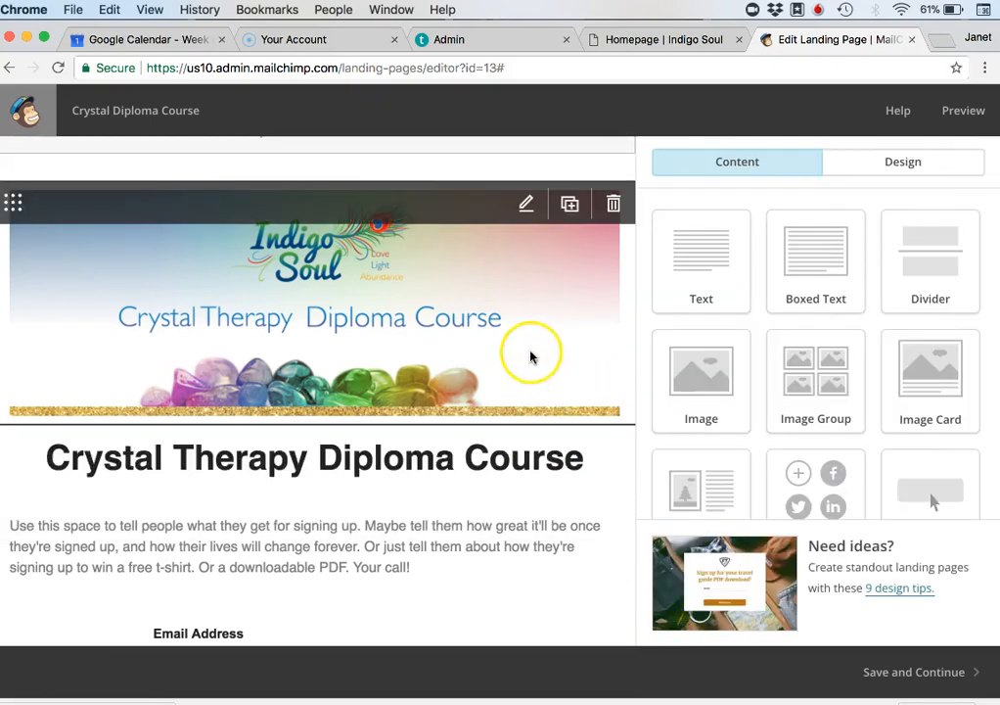
Step: Reopen the headline text block and replace its text with "Special Early Offer"
mouse_move(577, 446)
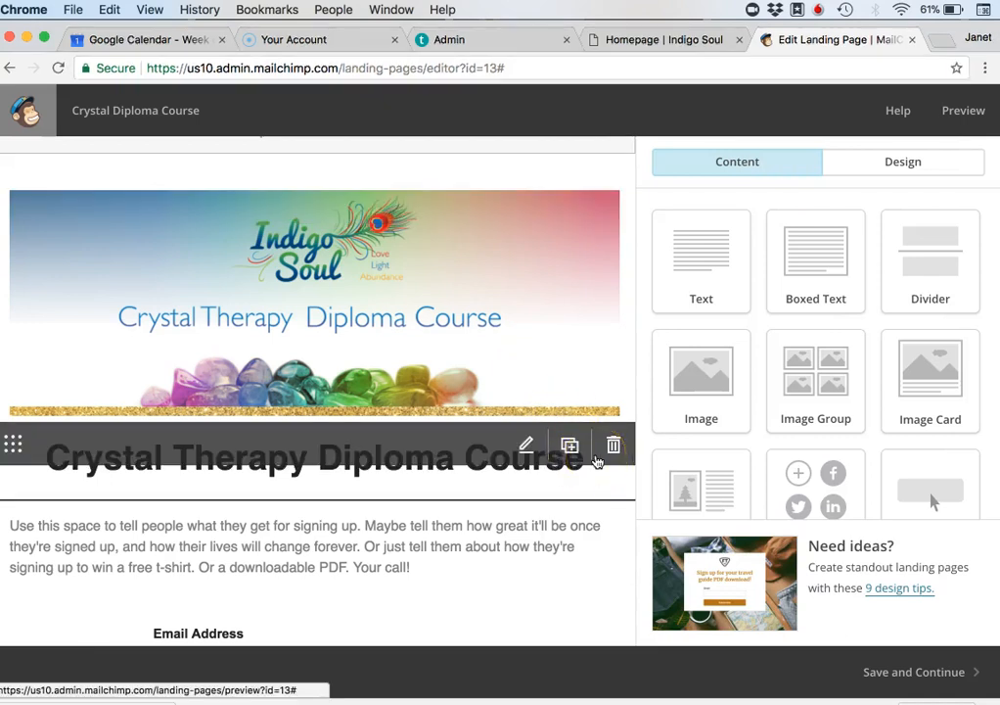
click(529, 448)
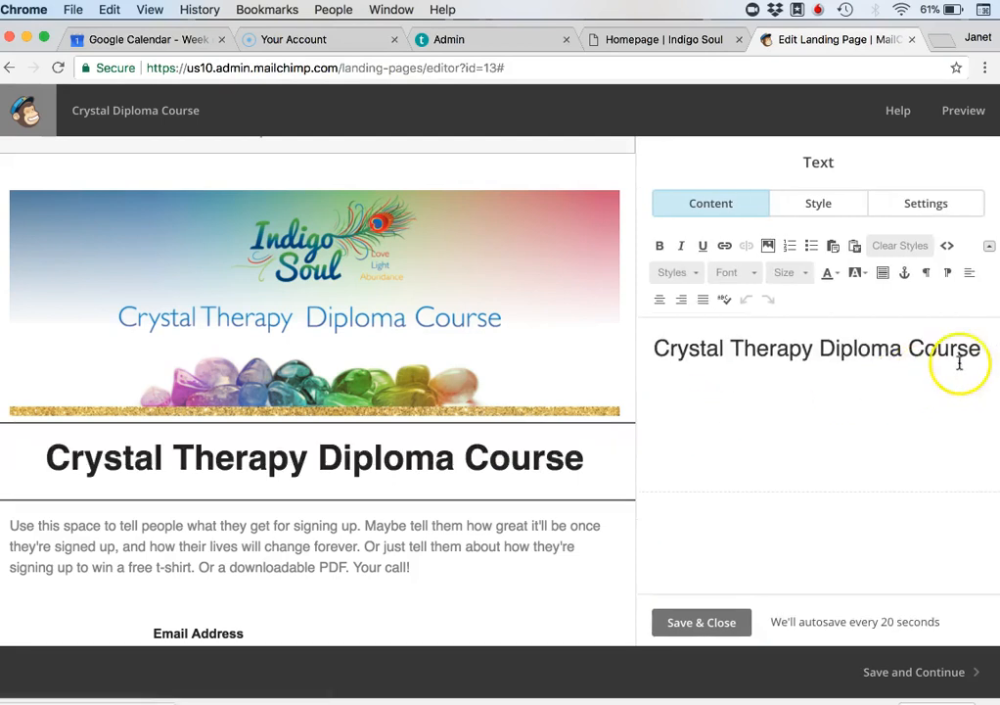
triple_click(780, 337)
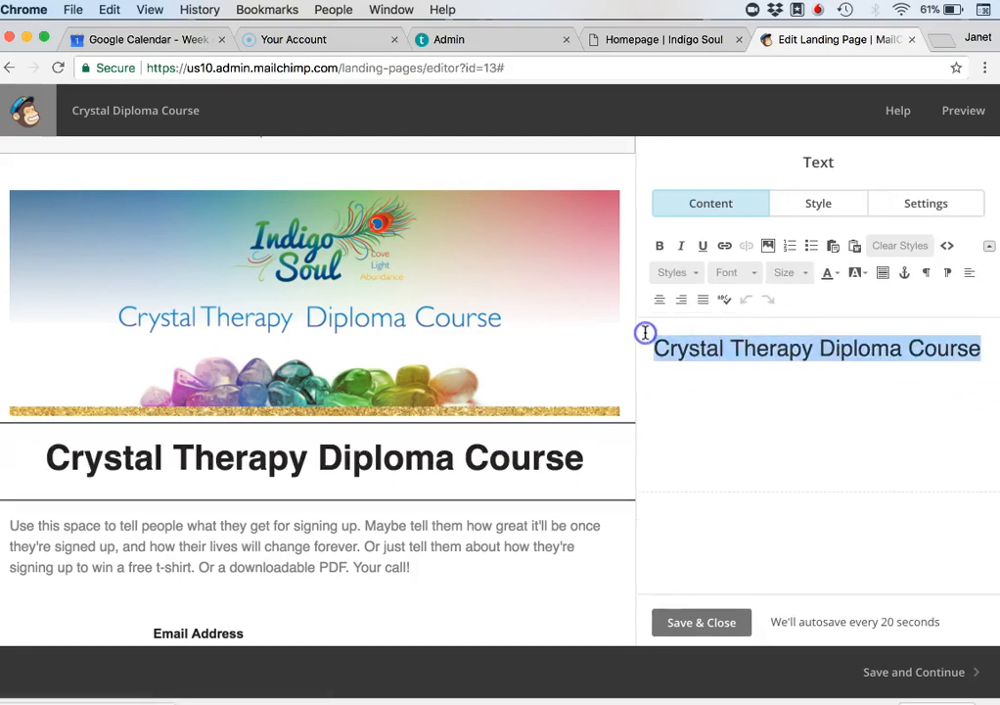
text(Spe)
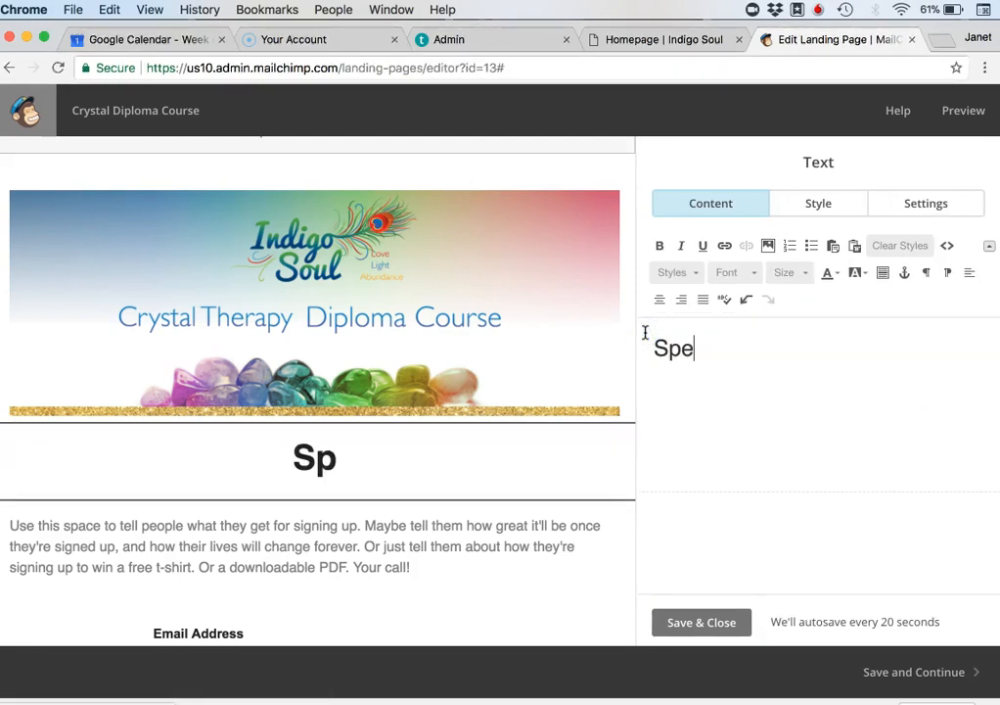
text(cial EArly)
key(BackSpace)
key(BackSpace)
key(BackSpace)
key(BackSpace)
key(BackSpace)
text(arly )
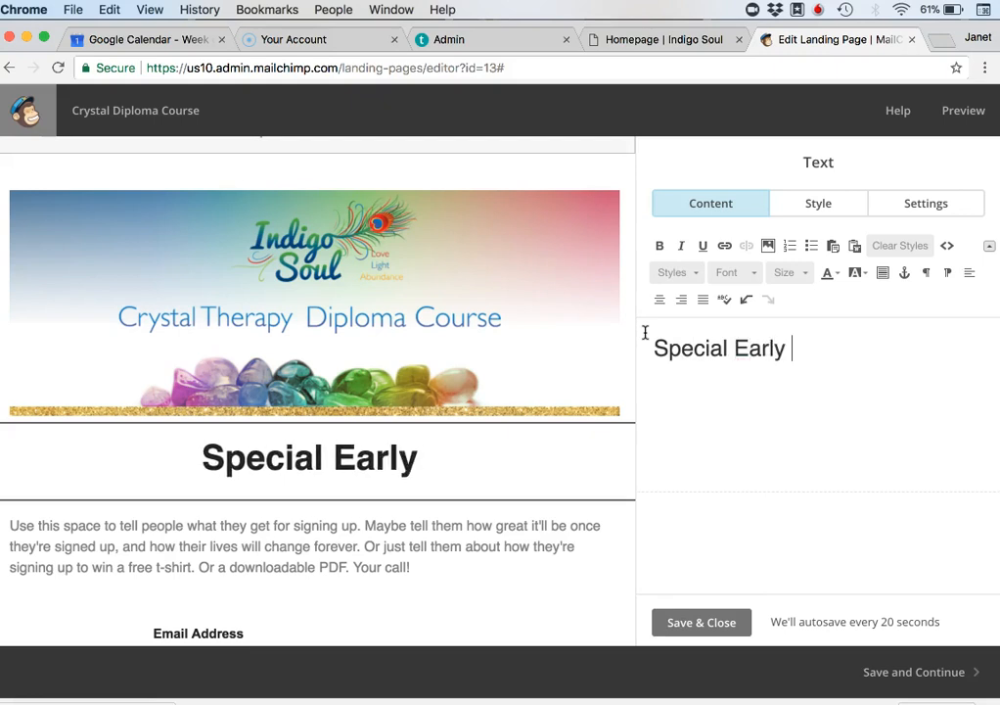
text(Offer)
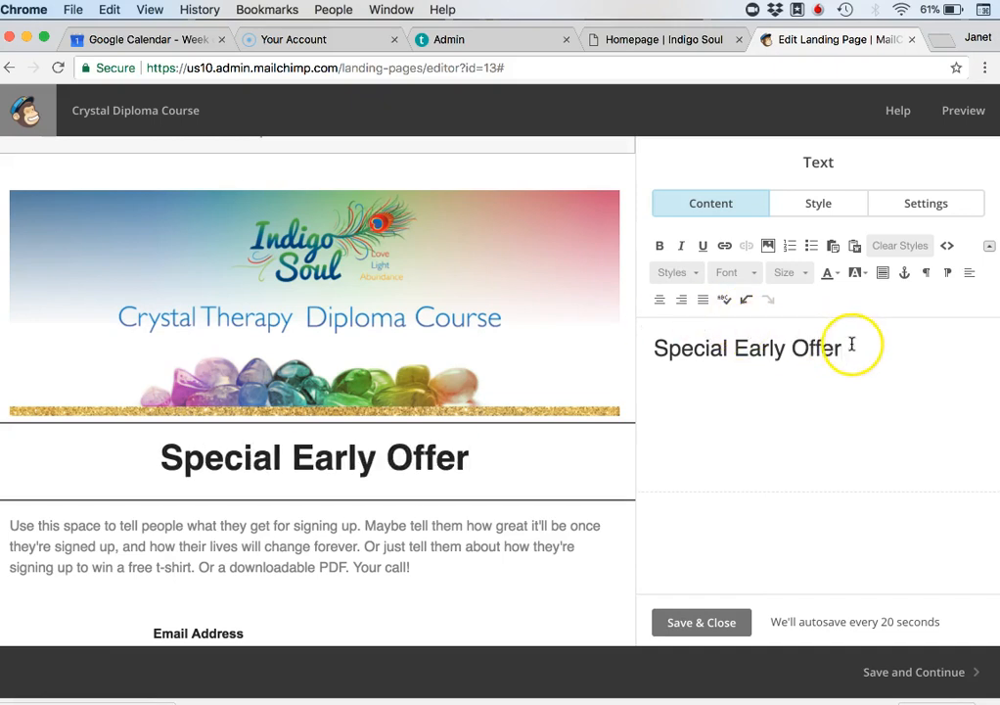
Step: Select the headline text, switch to Notes, copy the burgundy hex code #a81917 from the brand colours list and close Notes
drag(852, 344, 642, 355)
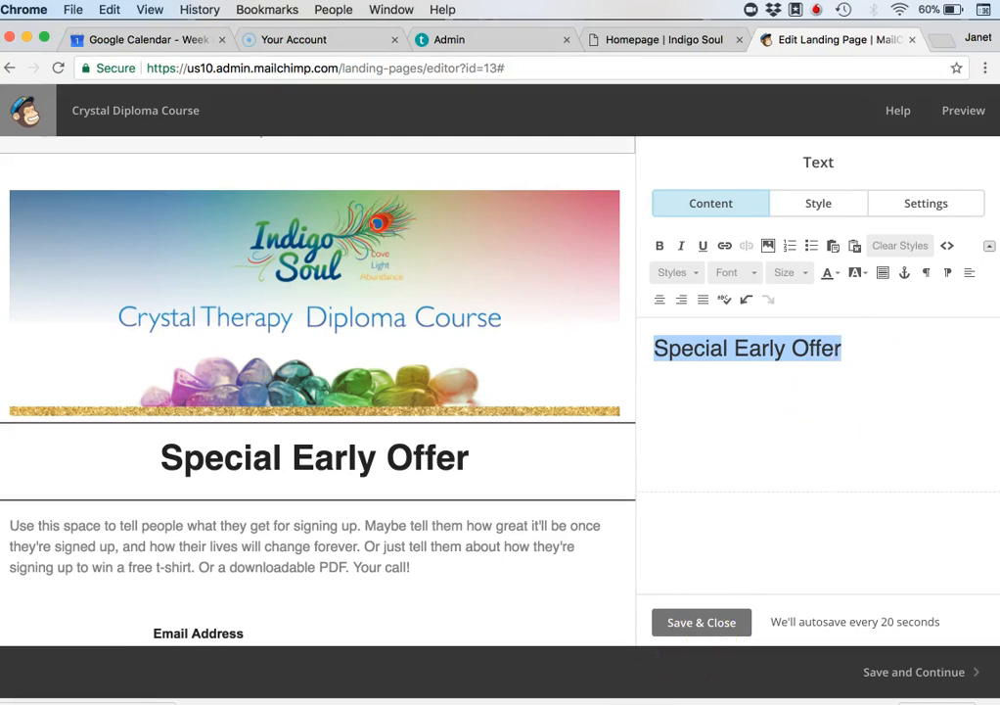
click(641, 702)
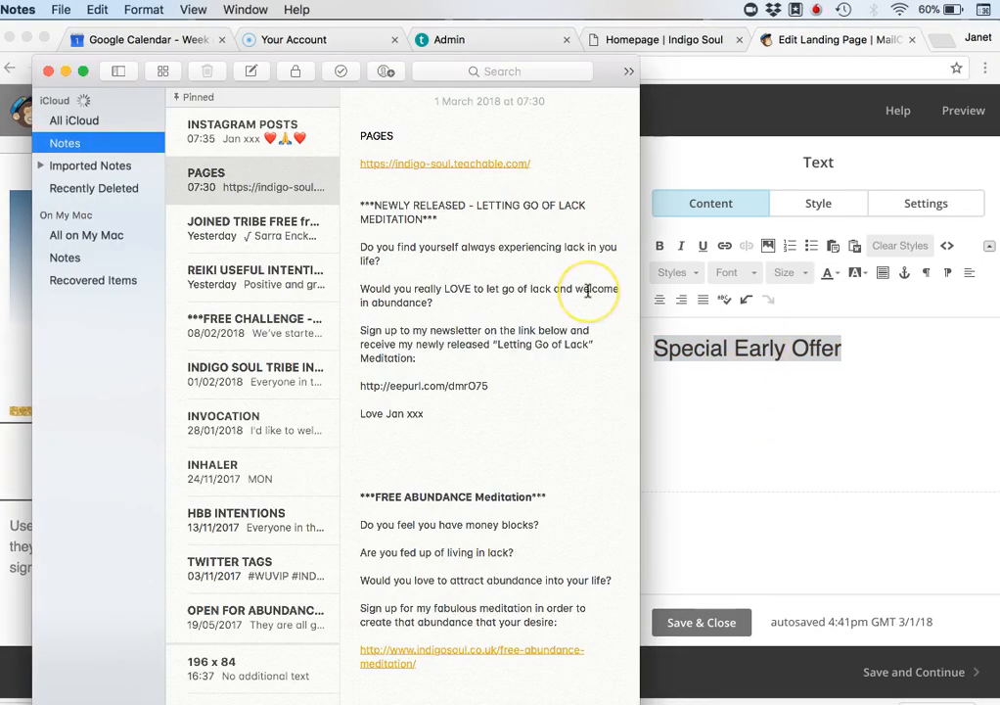
scroll(587, 290, down, 20)
scroll(588, 290, down, 20)
scroll(587, 290, down, 8)
click(473, 417)
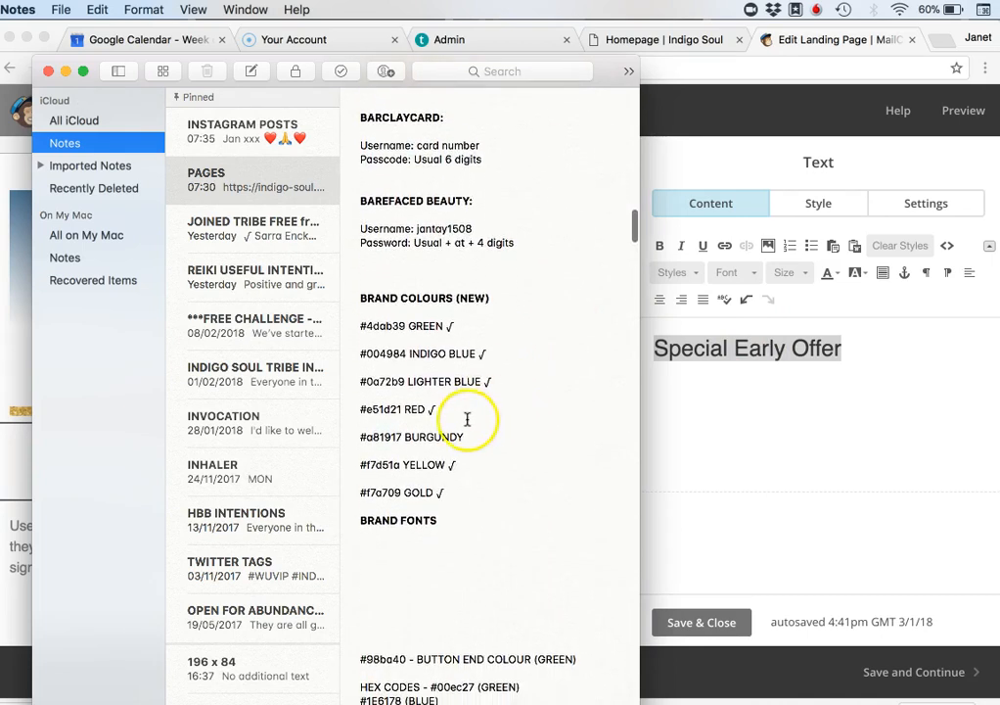
drag(402, 438, 347, 440)
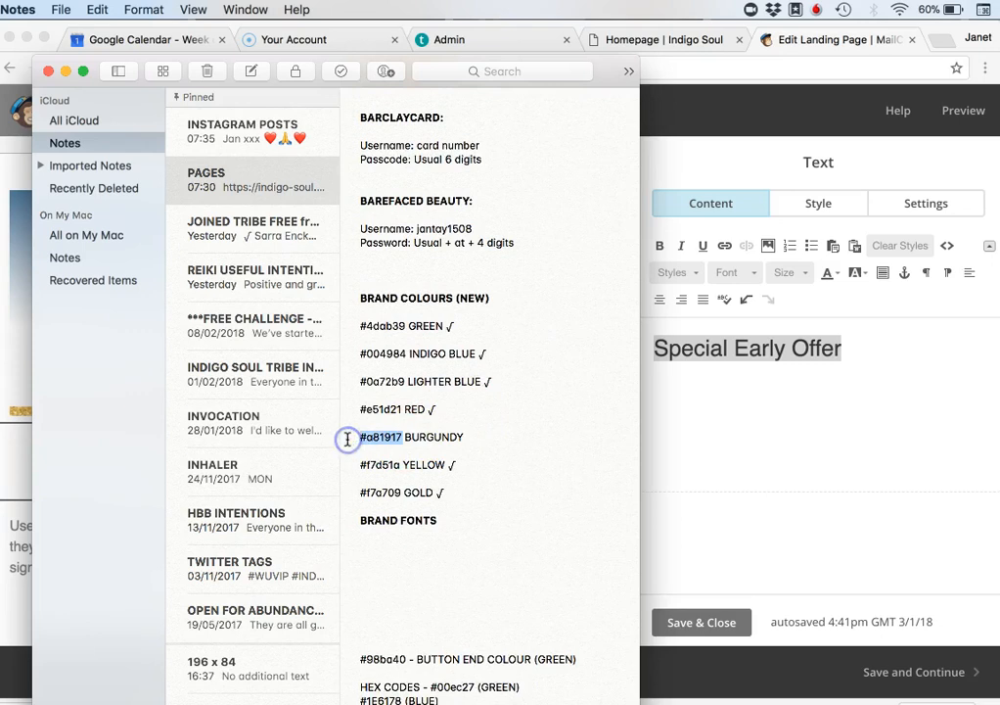
click(47, 72)
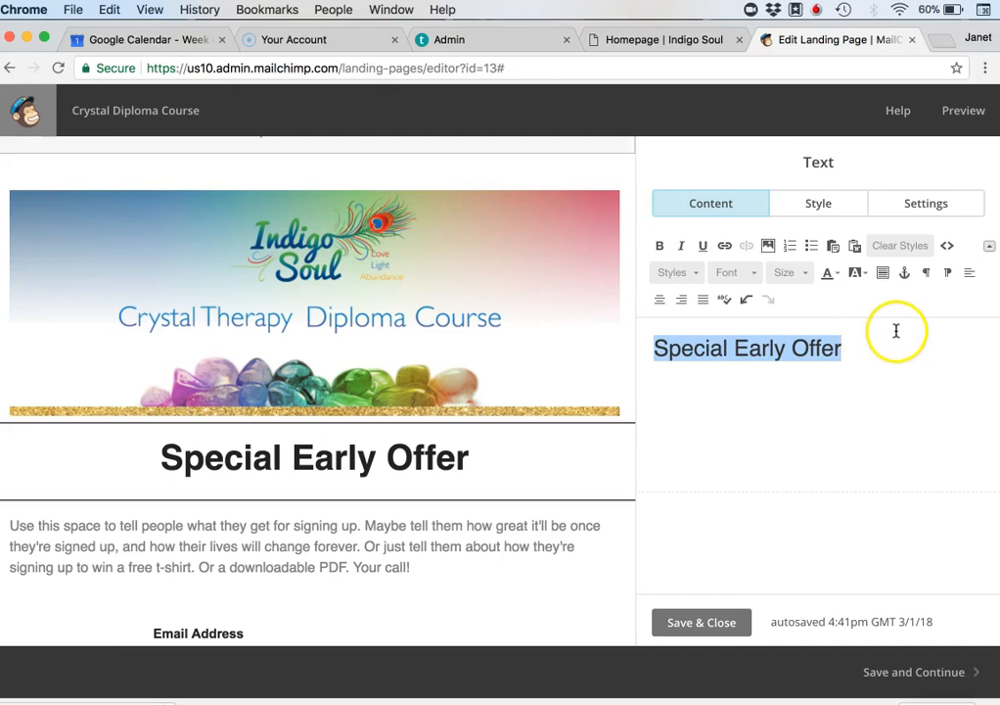
Step: Set the selected headline's text colour to the custom burgundy #a81917
click(835, 277)
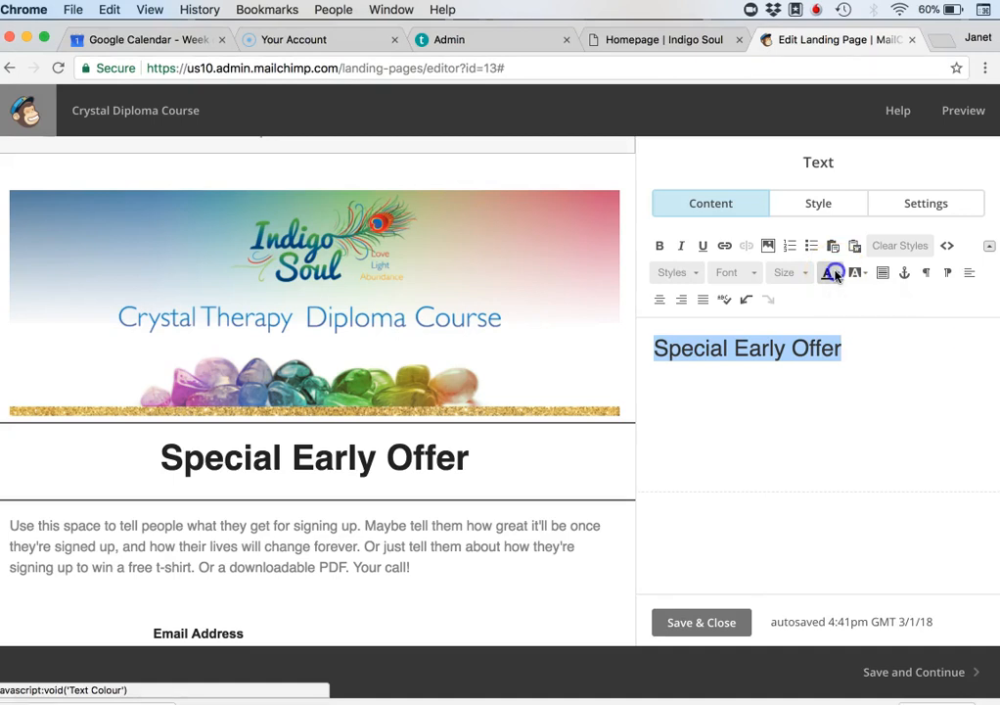
click(915, 389)
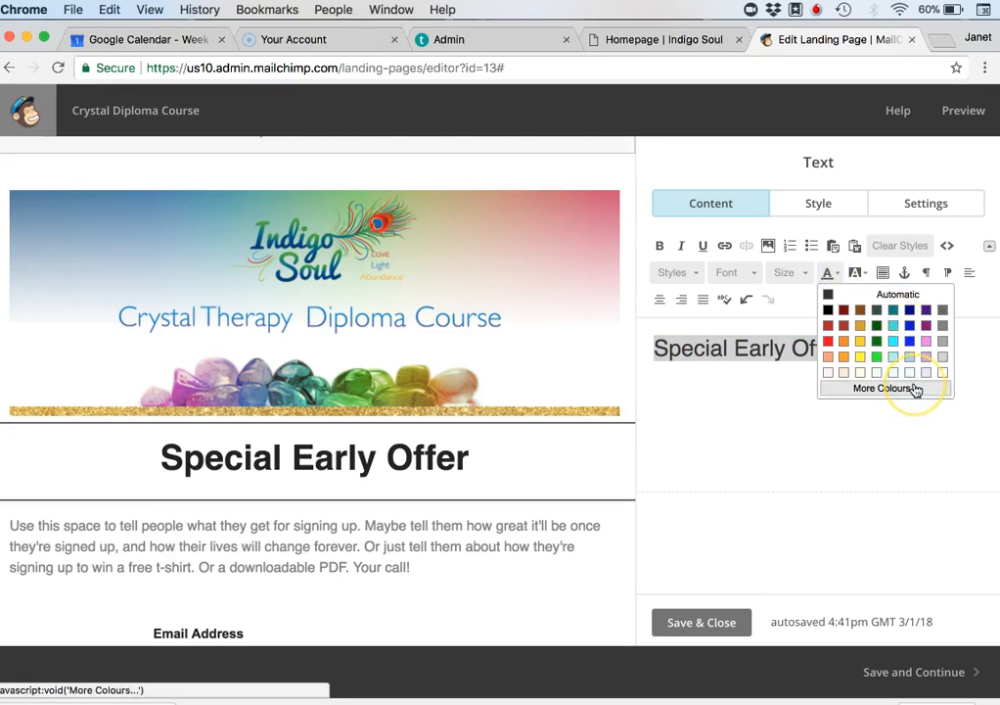
click(915, 389)
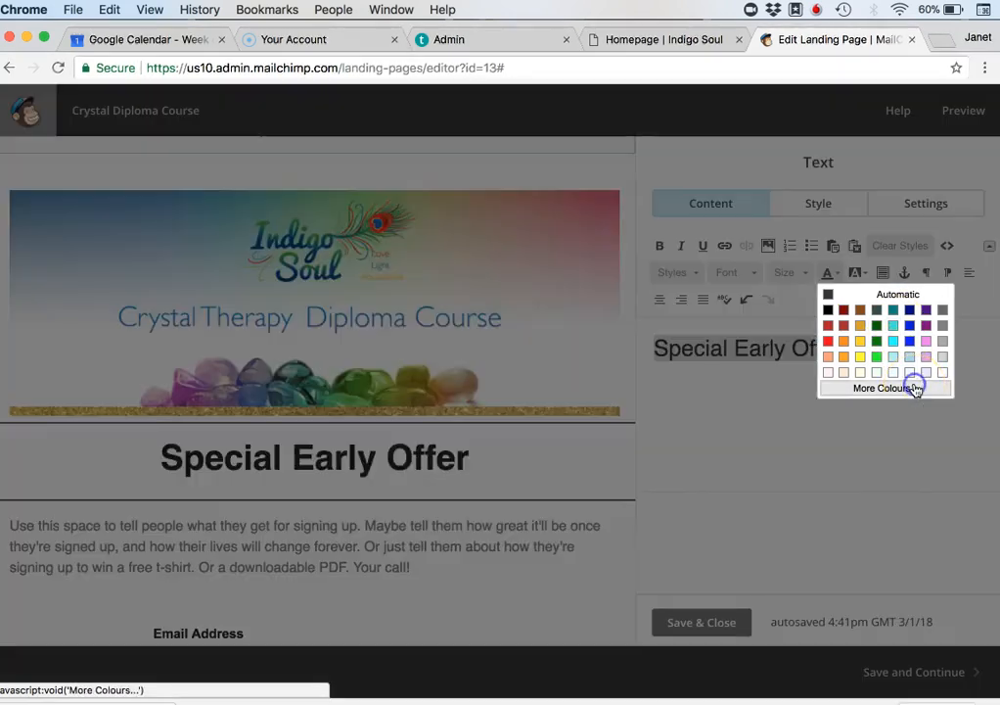
click(592, 438)
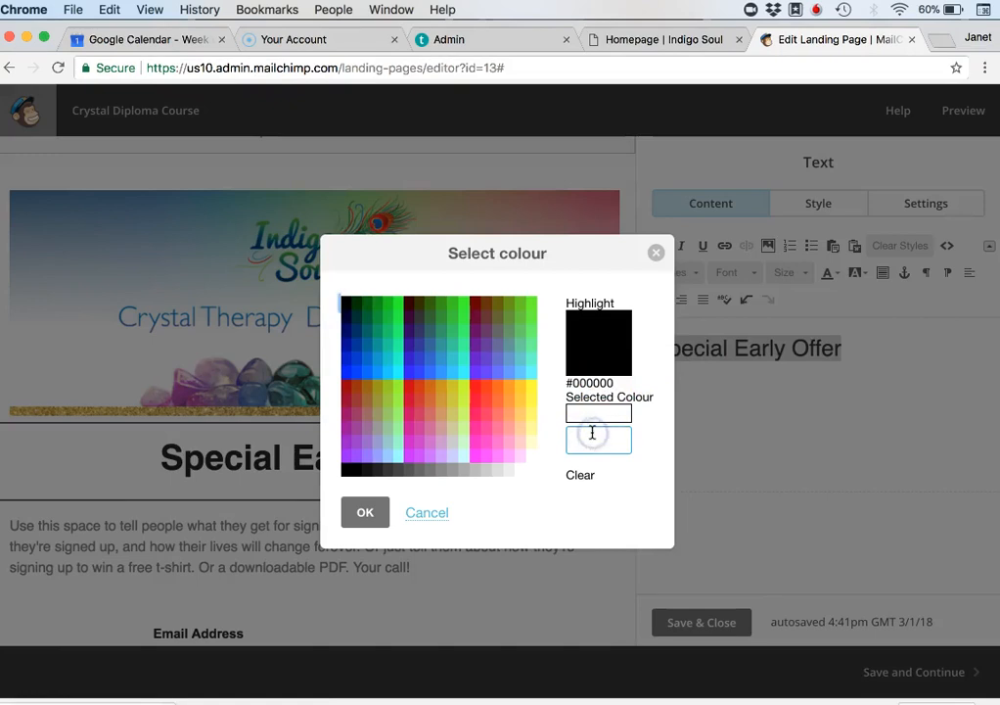
click(374, 516)
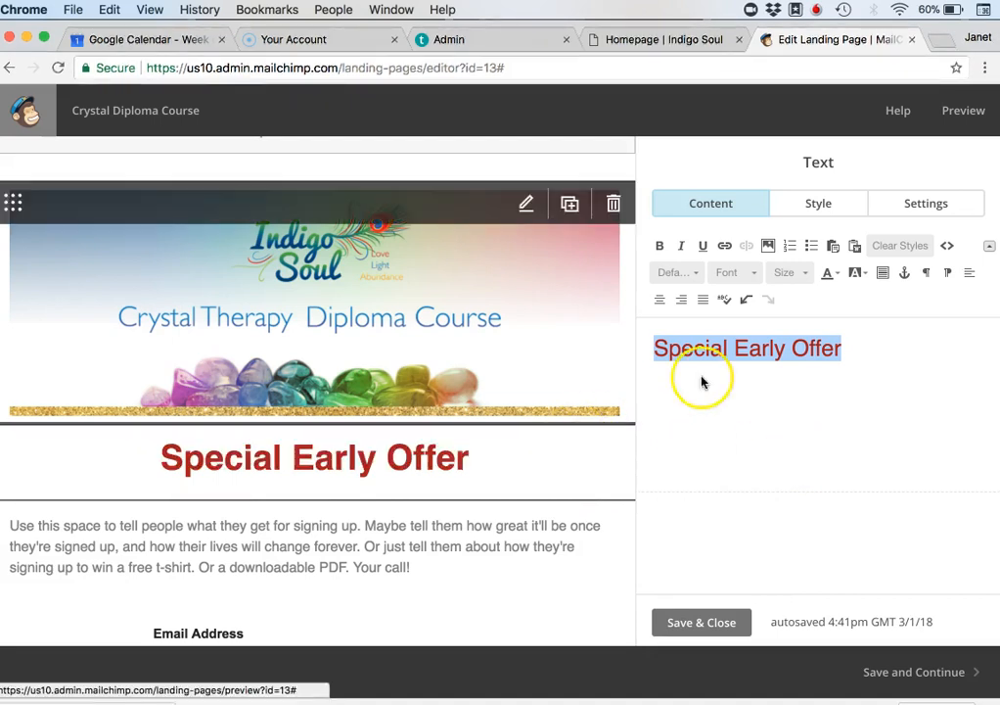
Step: Insert "Bird" into the headline so it reads "Special Early Bird Offer", and save the text block
click(789, 349)
text(Bird)
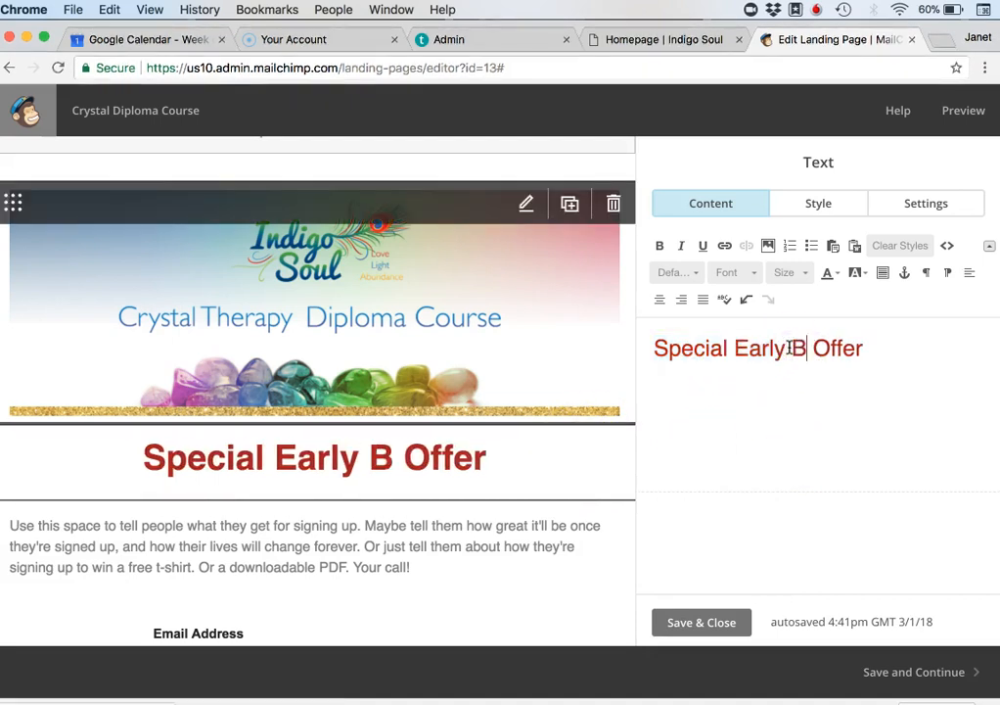
click(739, 620)
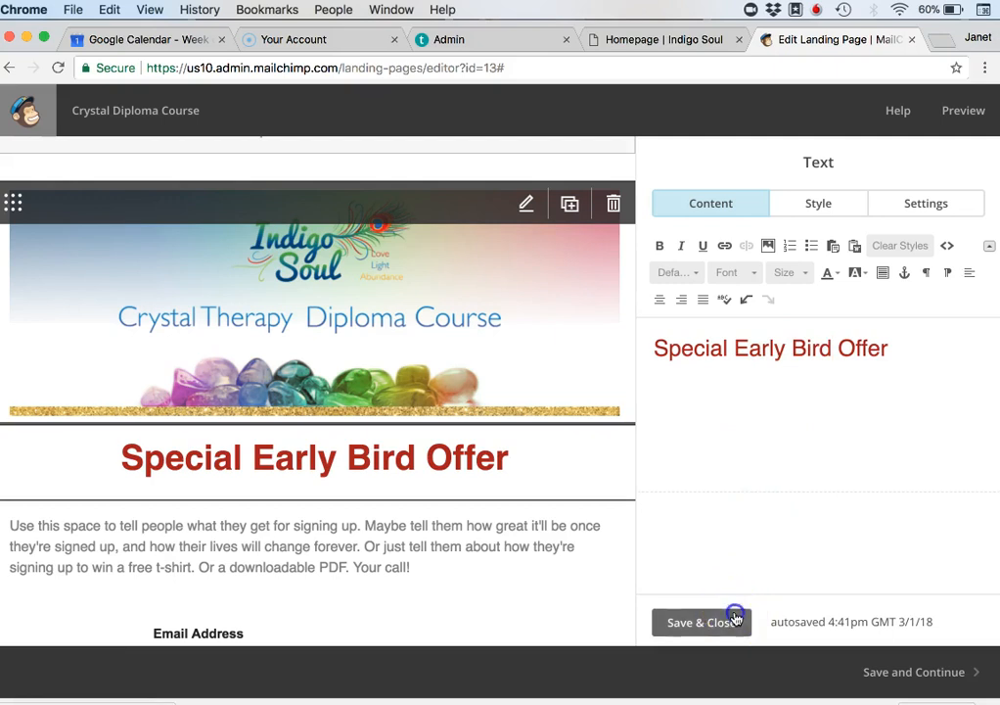
Step: Open the description text block below the headline for editing and select all of its placeholder text
scroll(592, 431, down, 3)
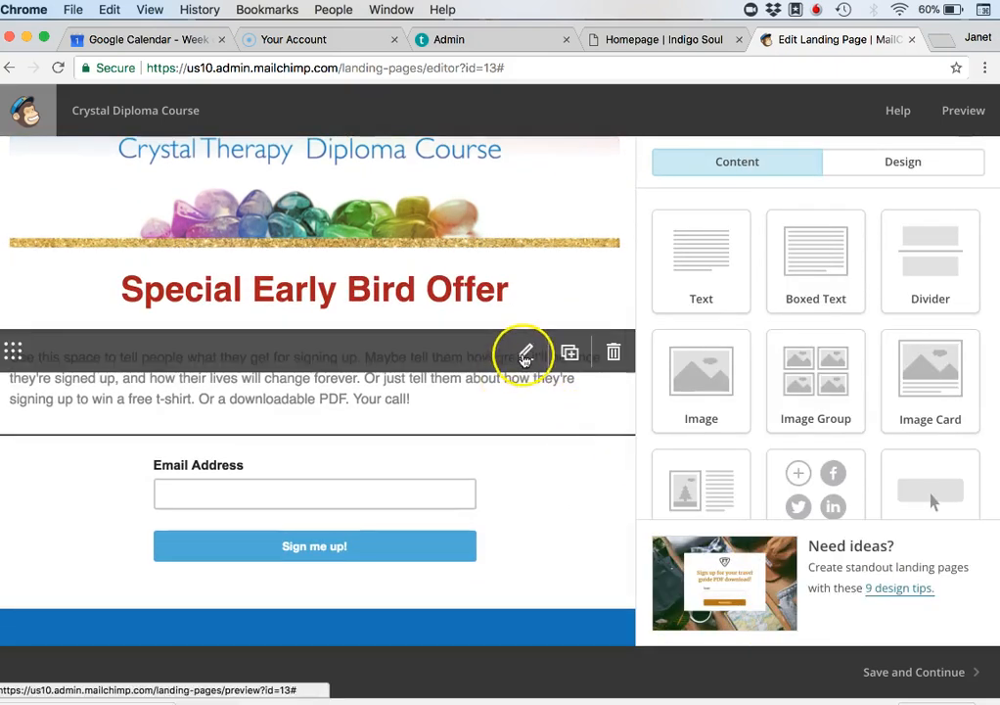
click(529, 351)
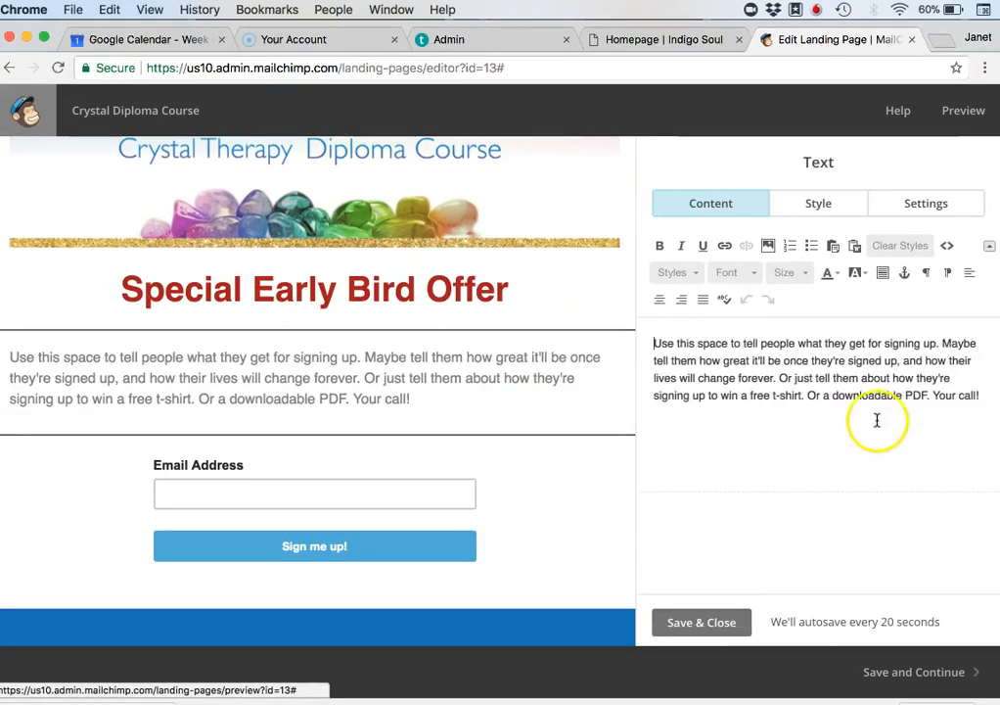
drag(721, 354, 648, 329)
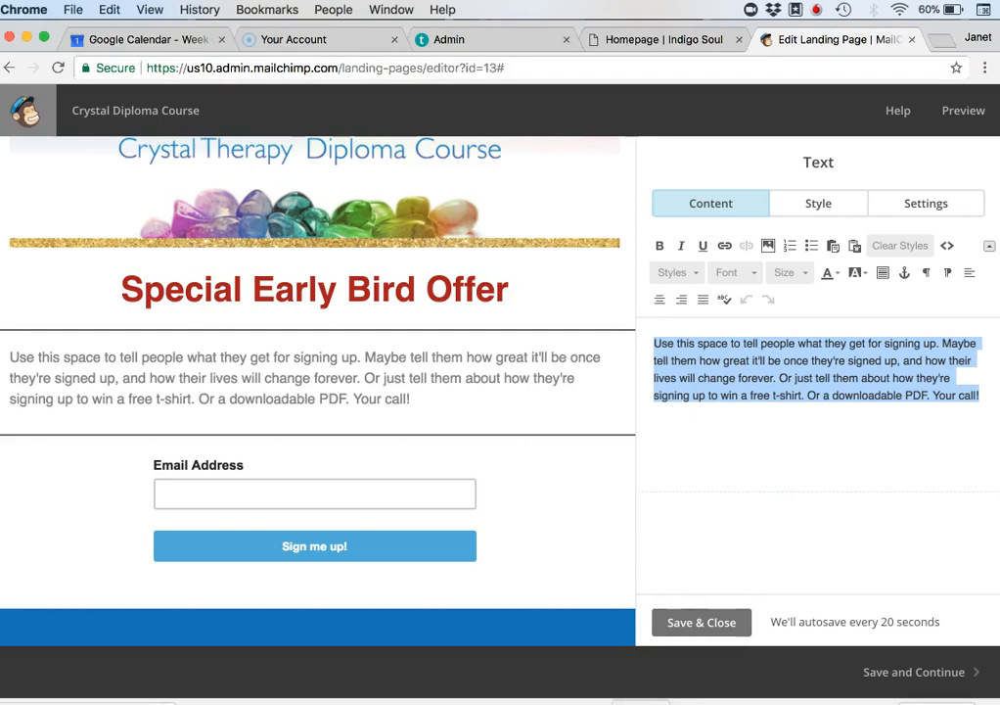
Step: Switch to Notes, search for "crystal therapy course" and open the Crystal Therapy Course offer note dated 24/11/2017
key(super+Tab)
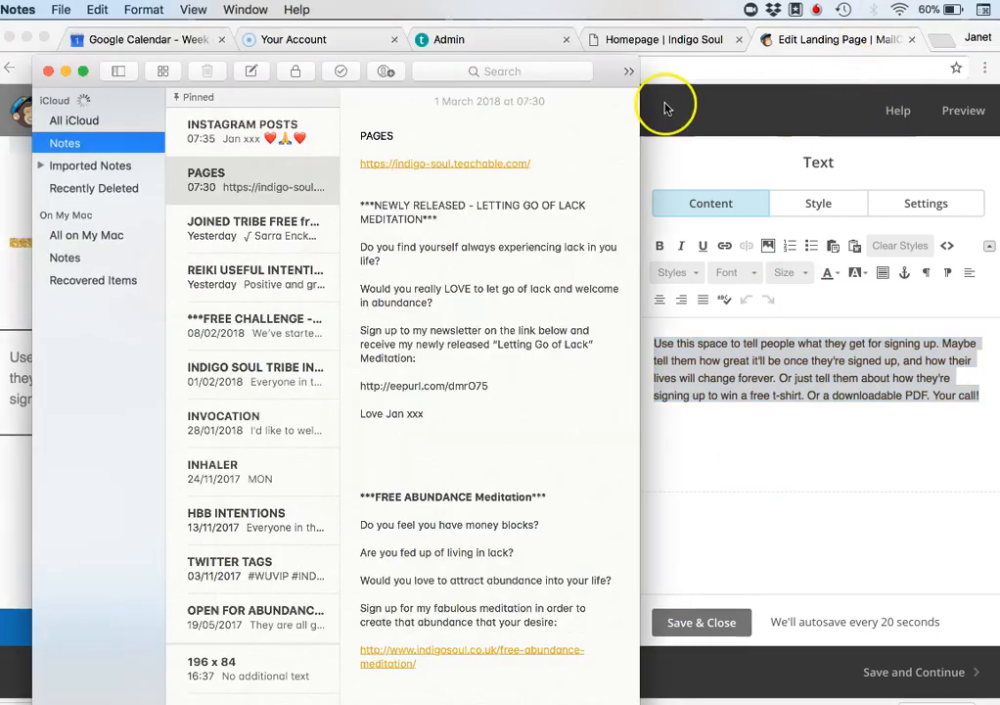
click(519, 71)
text(crys)
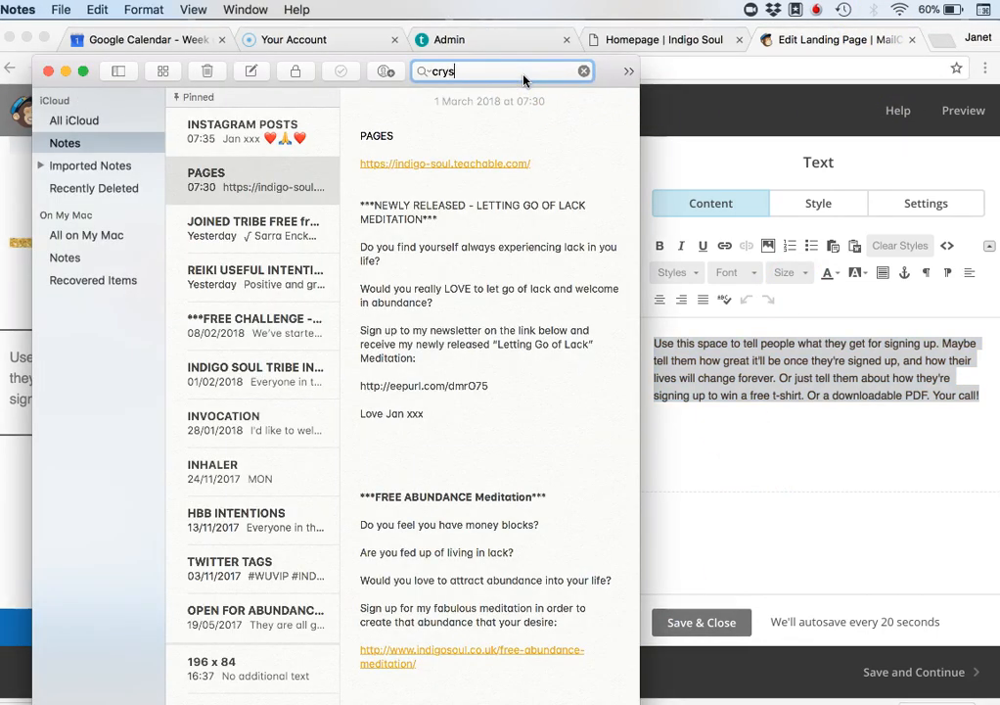
text(tal terho)
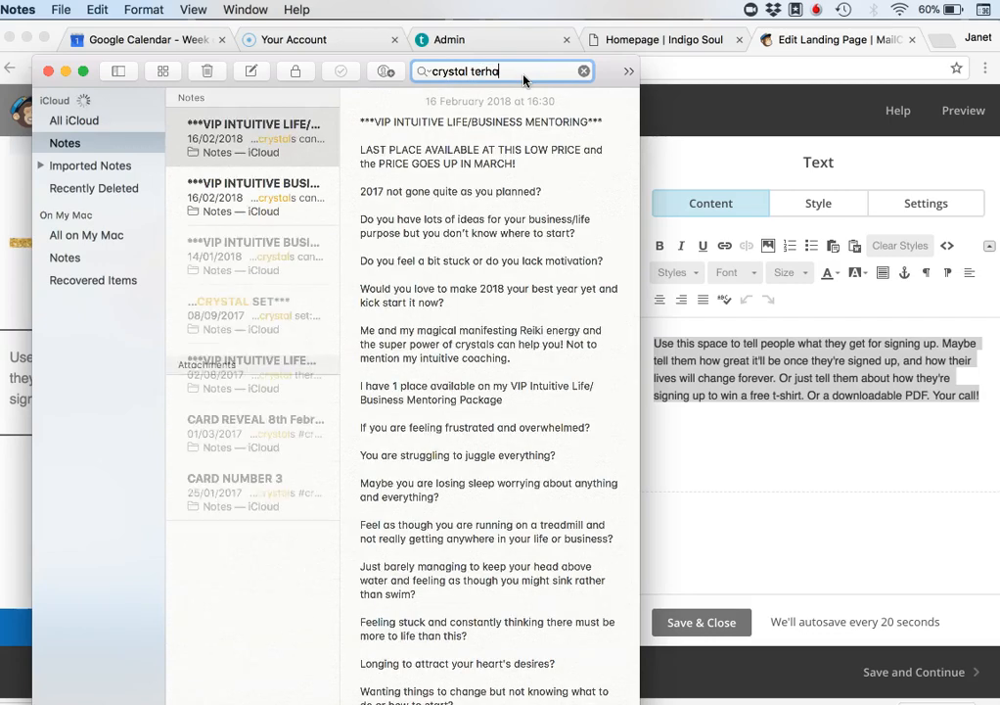
key(BackSpace)
key(BackSpace)
key(BackSpace)
key(BackSpace)
text(herapy course)
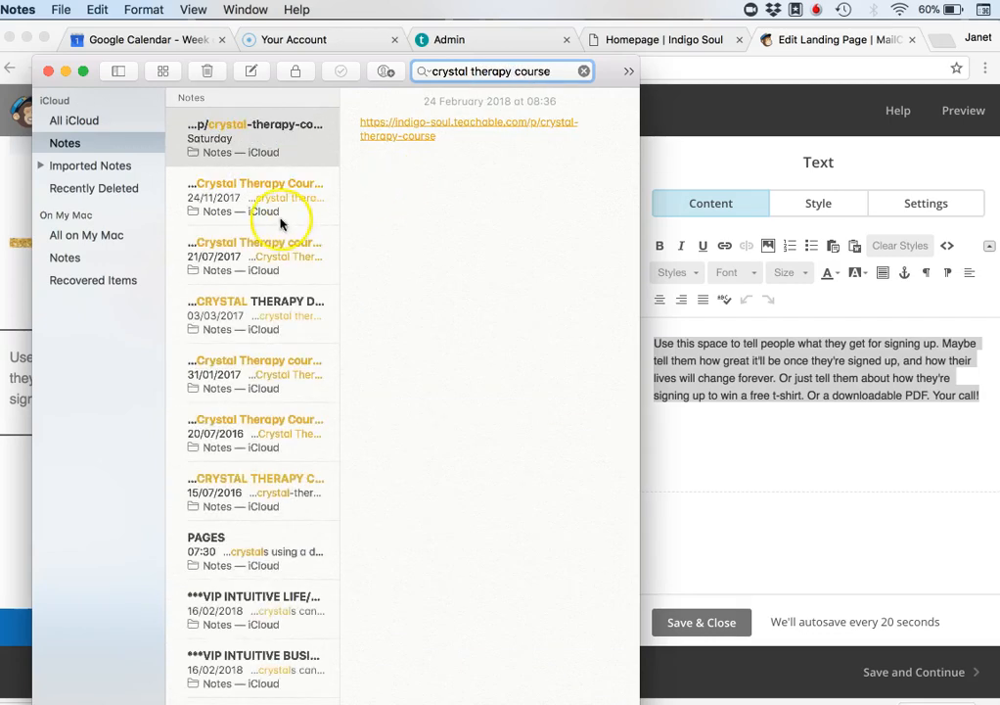
click(253, 207)
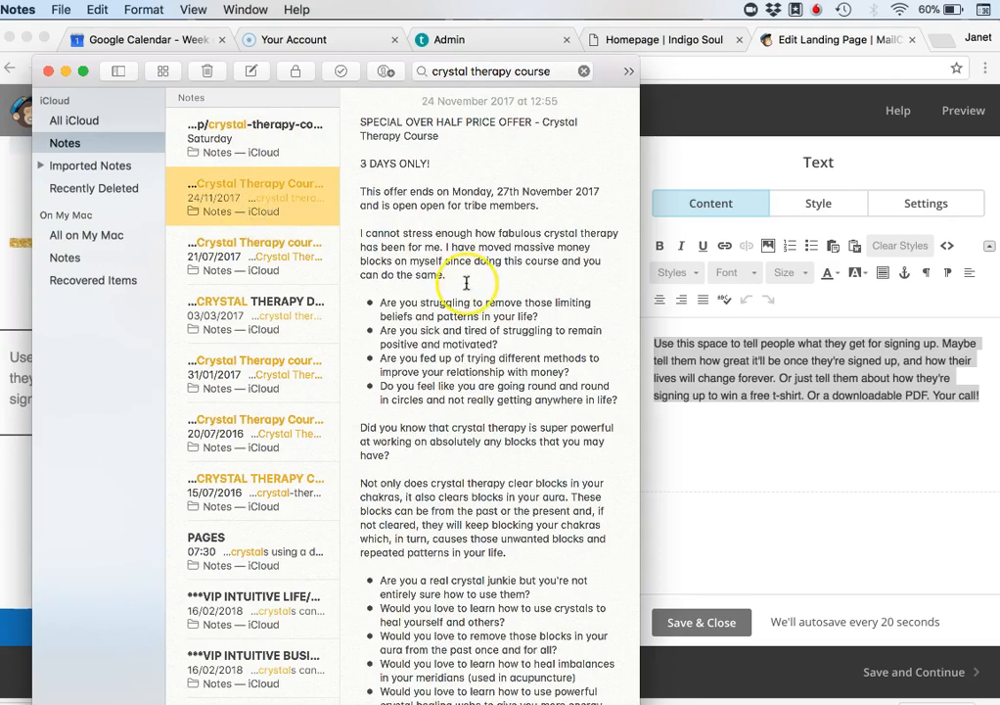
Step: Copy the note from "I cannot stress enough" through the second bullet list, close Notes and paste it over the description placeholder
scroll(466, 283, down, 2)
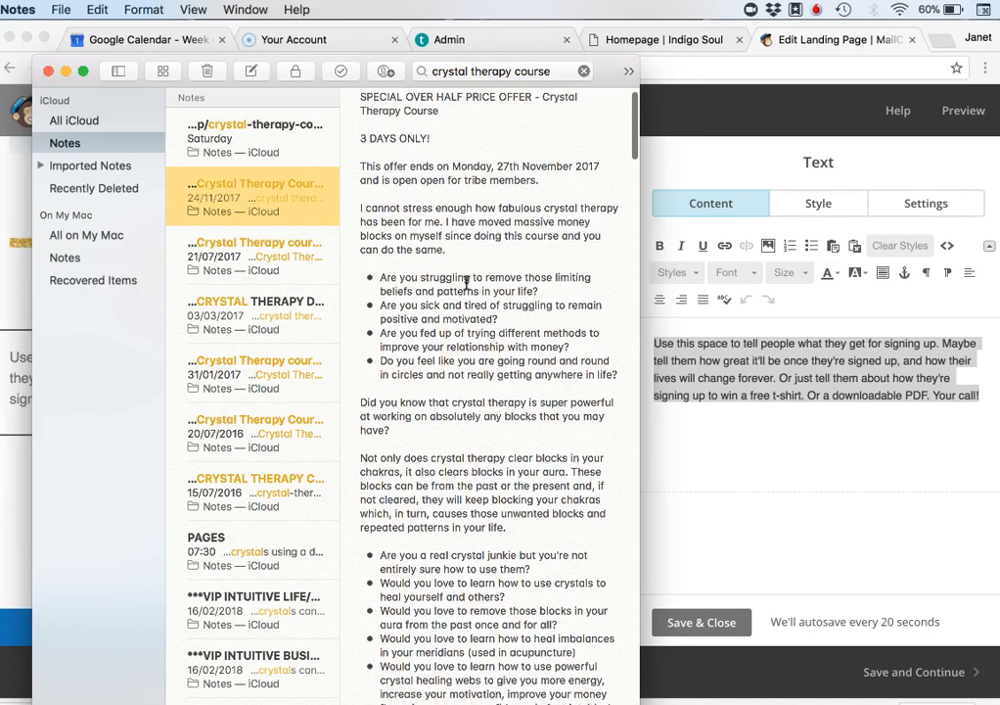
drag(362, 208, 555, 524)
key(super+c)
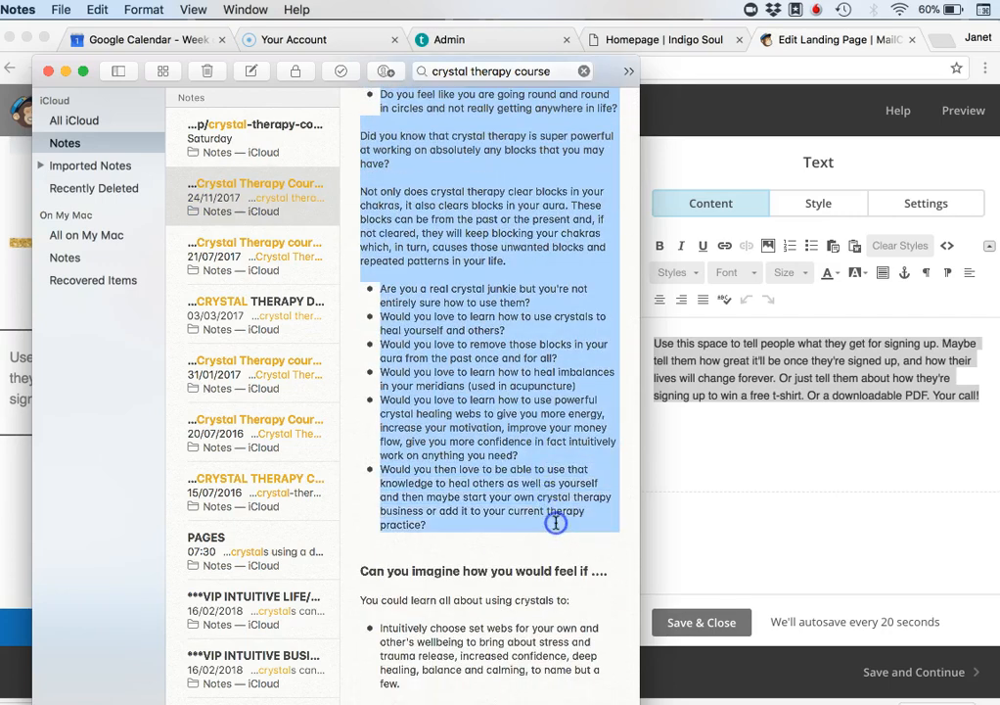
click(49, 72)
key(super+v)
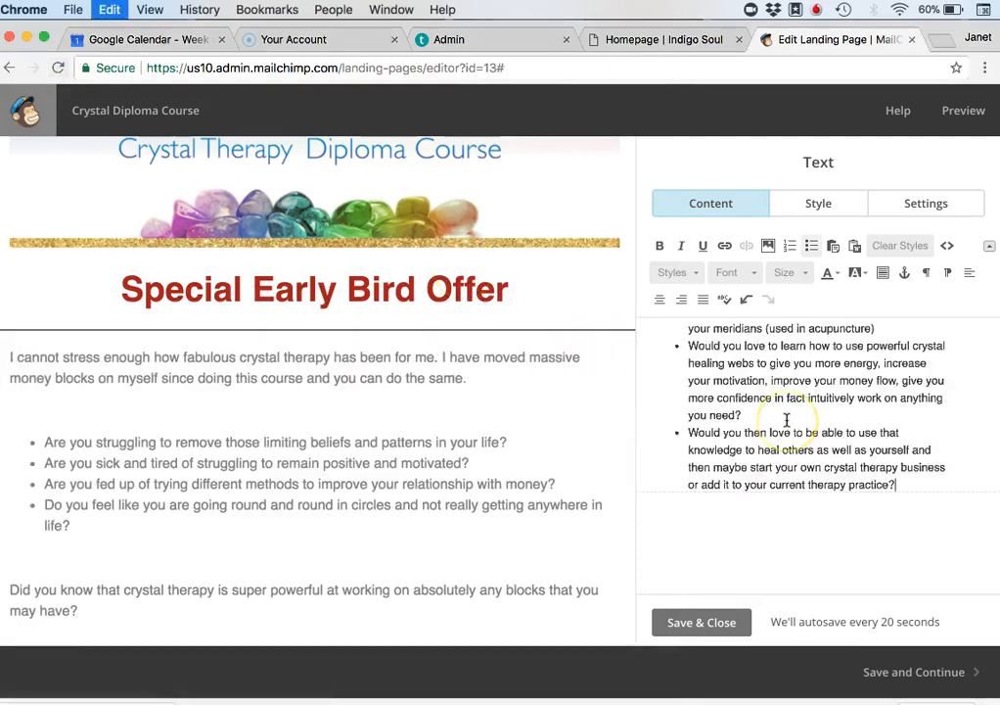
Step: Set all of the description text to Arial, size 18, and save the text block
scroll(785, 420, up, 5)
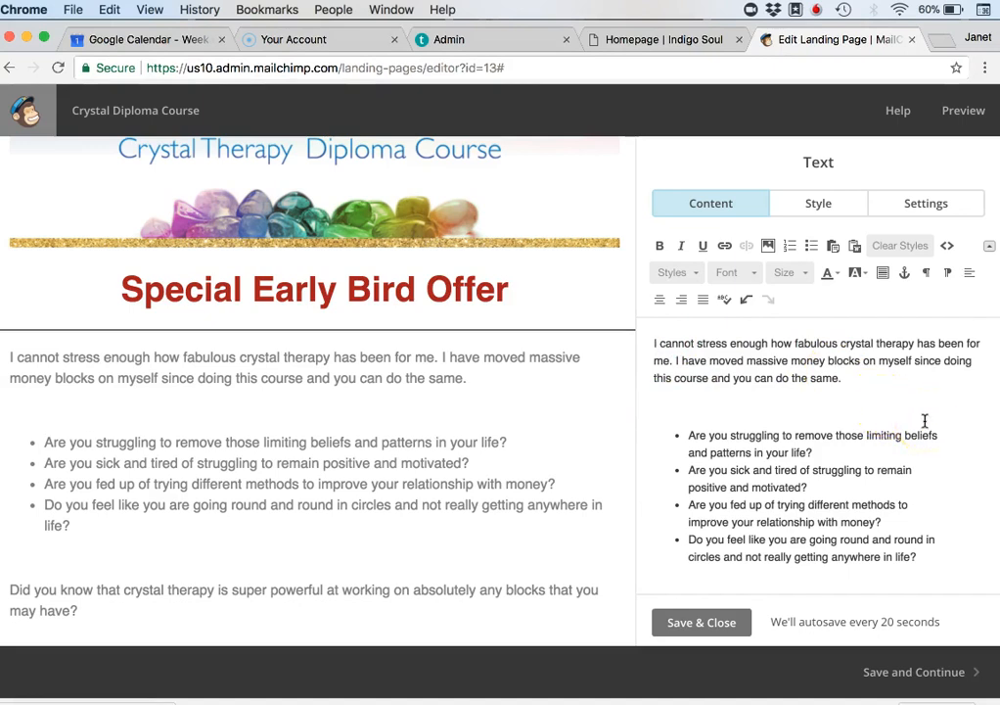
key(super+a)
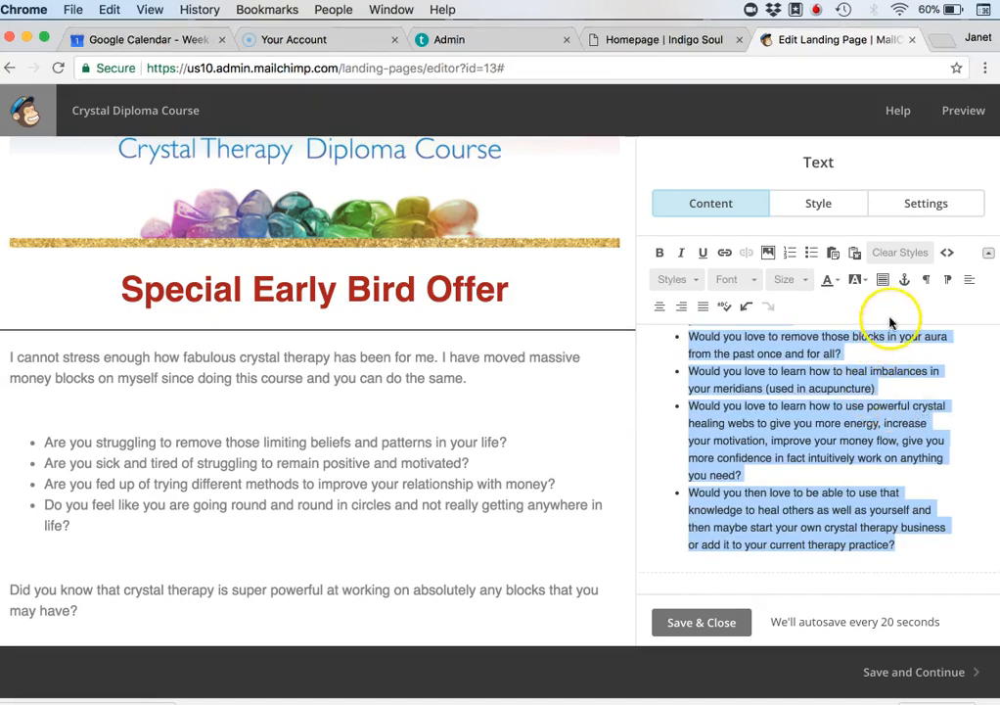
click(837, 285)
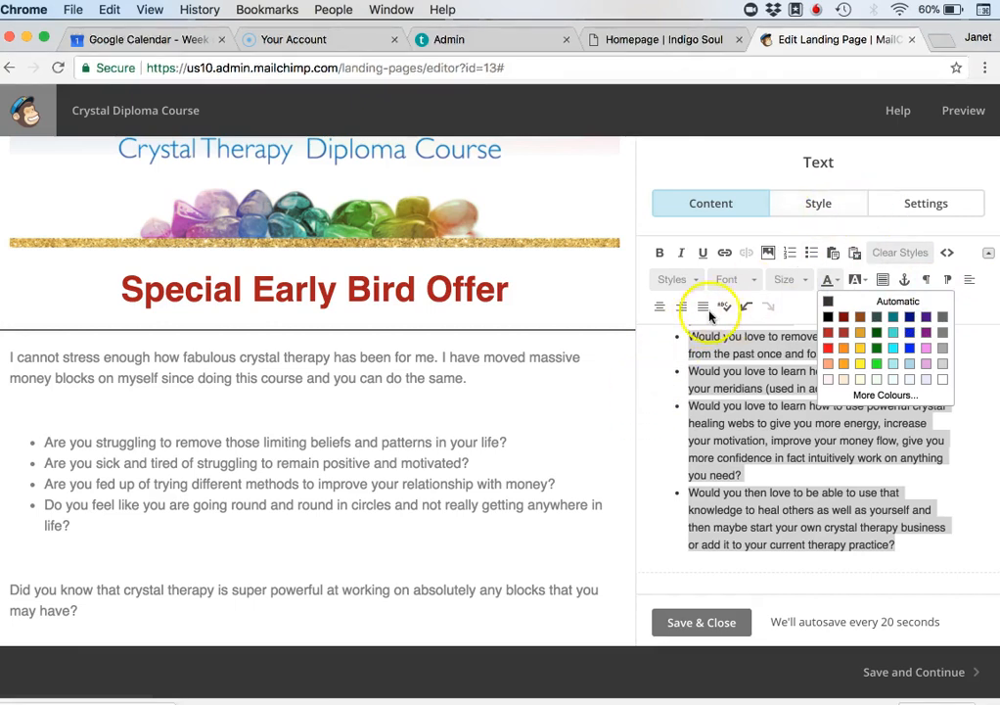
click(736, 280)
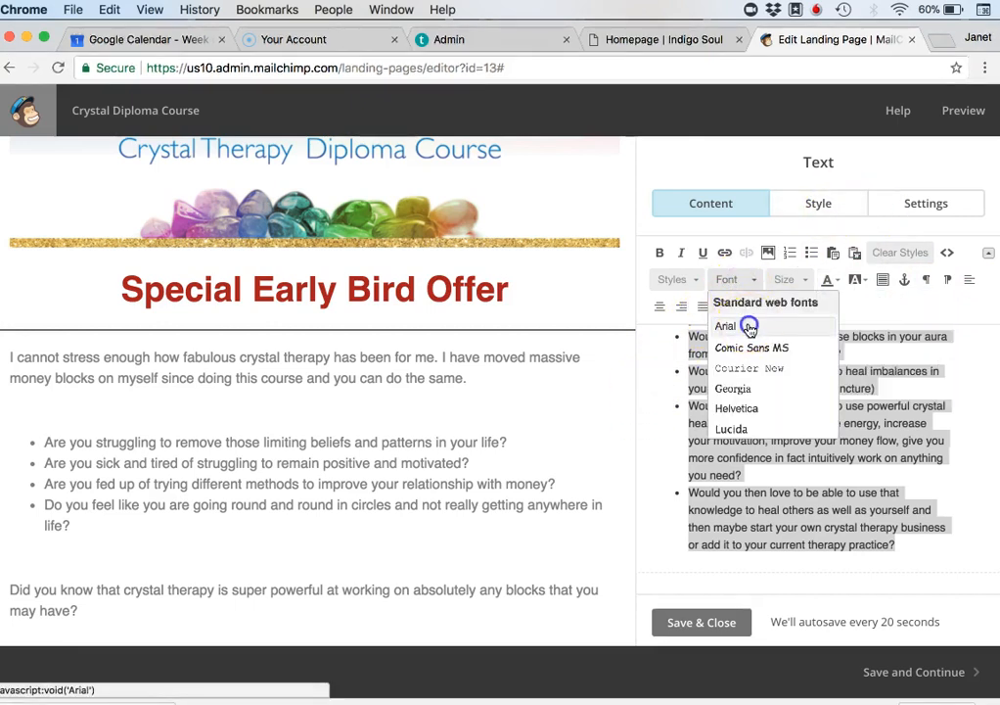
click(749, 327)
click(791, 280)
click(804, 374)
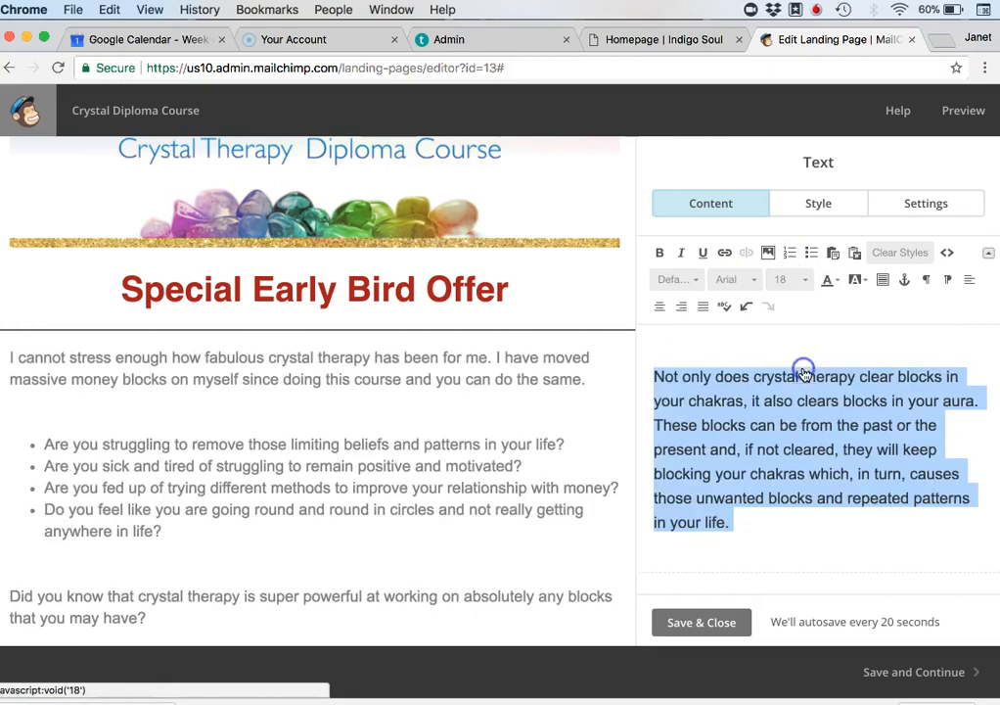
click(699, 677)
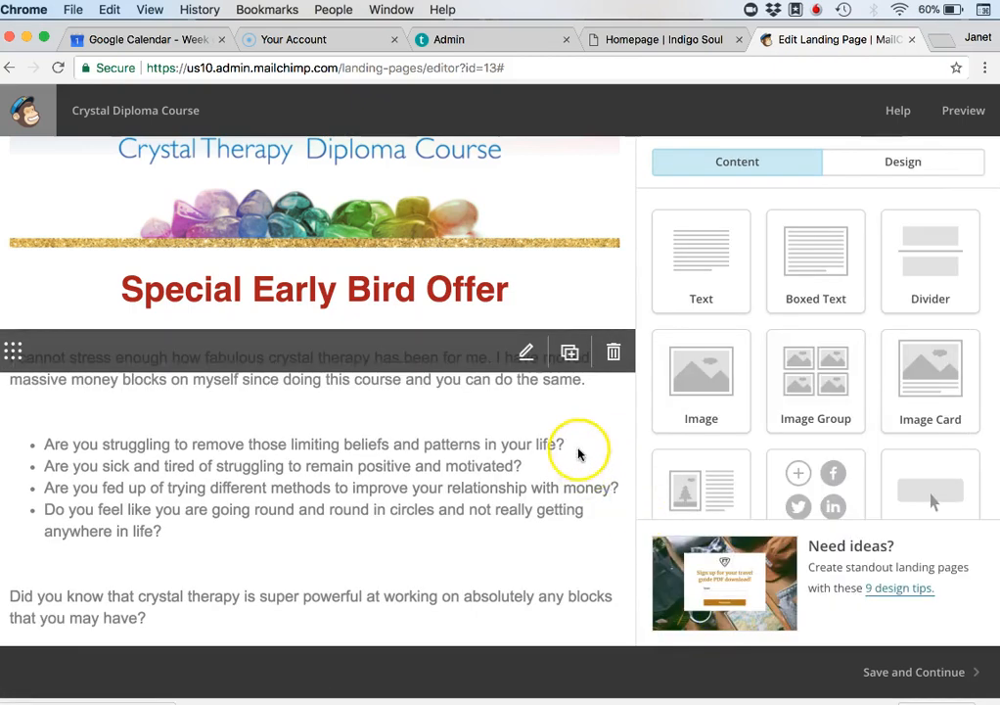
Step: Reopen the description text block and delete the blank lines above and below the first bullet list
click(530, 354)
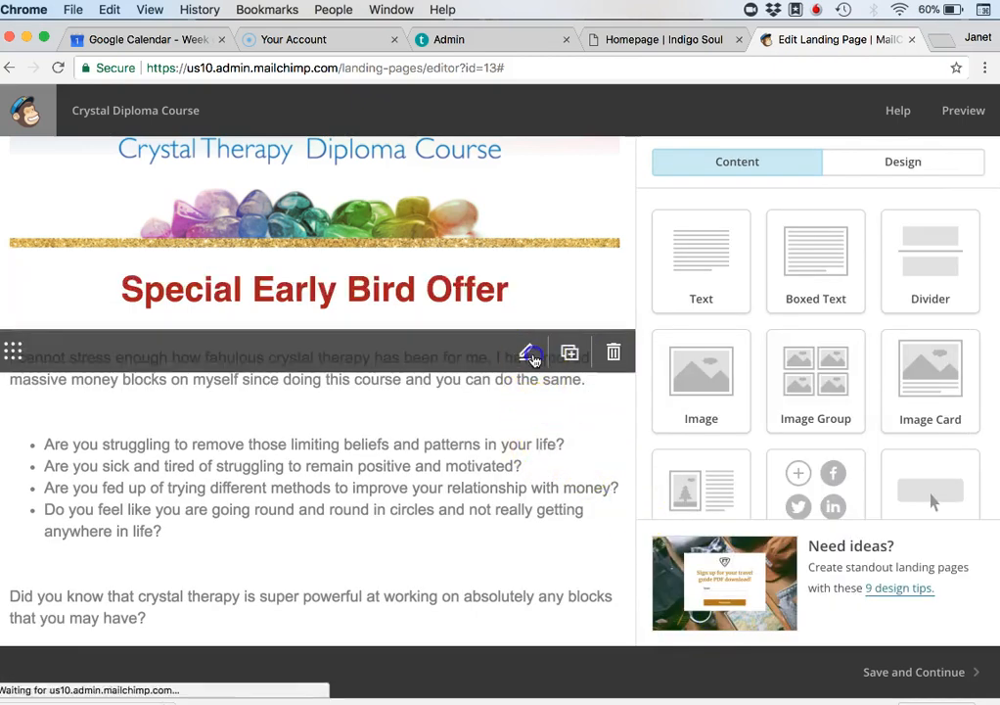
click(674, 457)
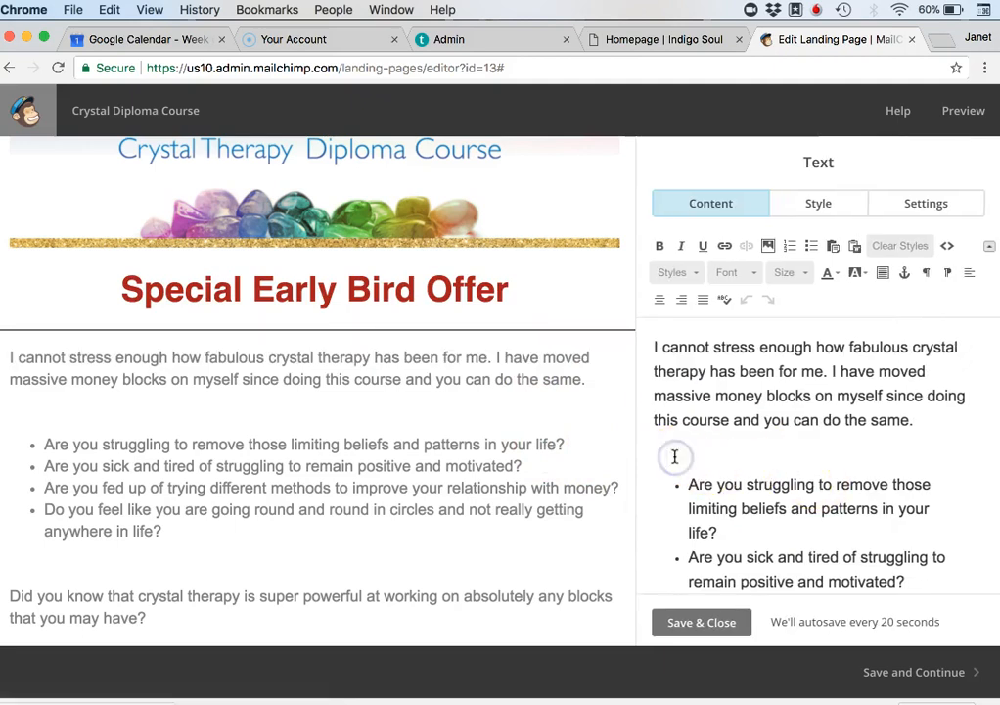
key(BackSpace)
scroll(683, 464, down, 5)
click(682, 490)
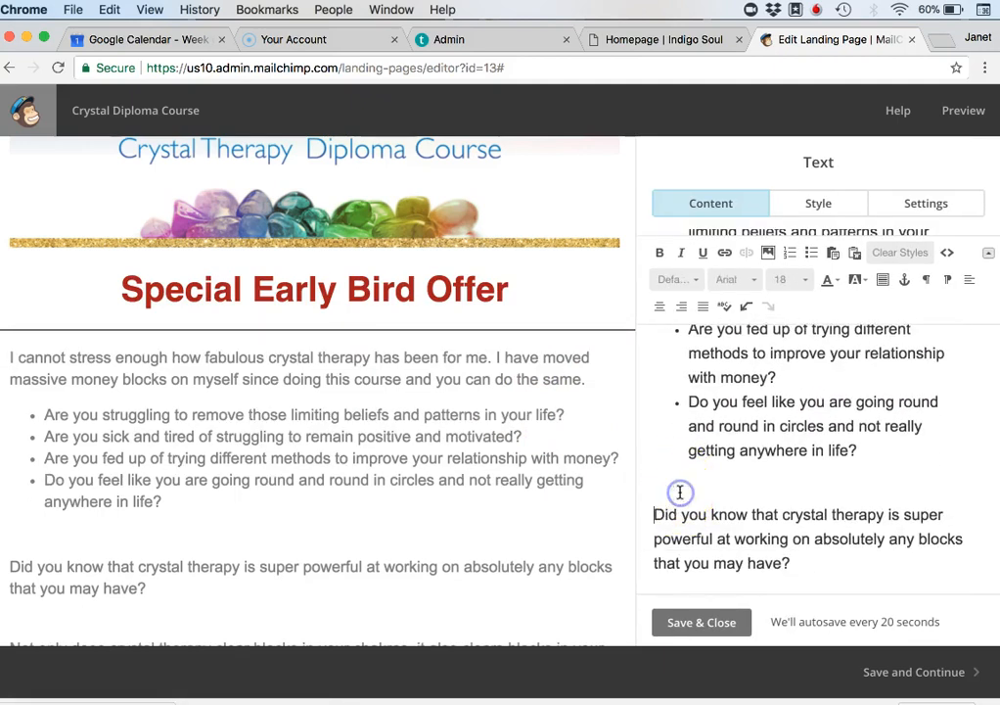
click(694, 483)
key(BackSpace)
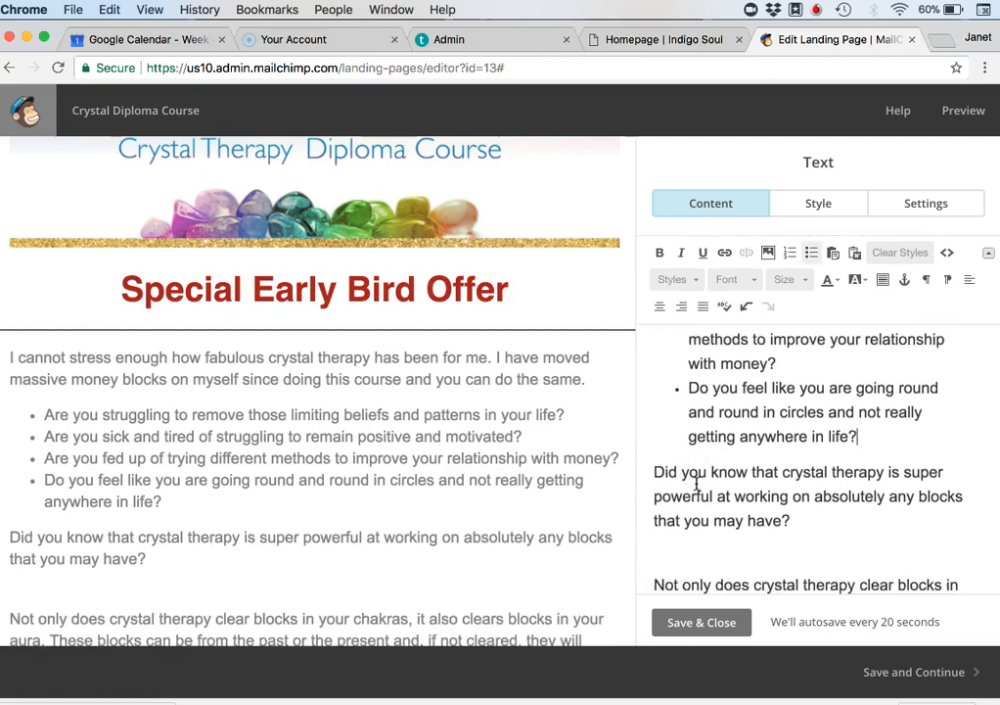
Step: Delete the blank lines before and after the "Not only does crystal therapy clear blocks" paragraph
scroll(696, 483, down, 2)
click(672, 502)
click(689, 489)
key(BackSpace)
scroll(687, 490, down, 4)
click(676, 485)
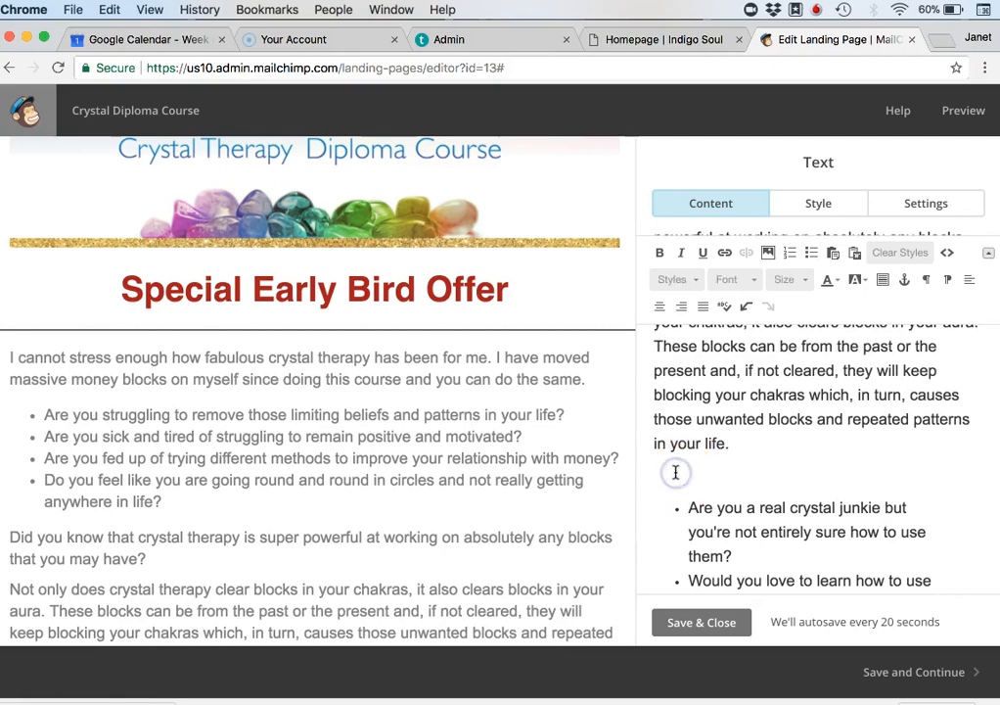
key(BackSpace)
scroll(676, 460, down, 6)
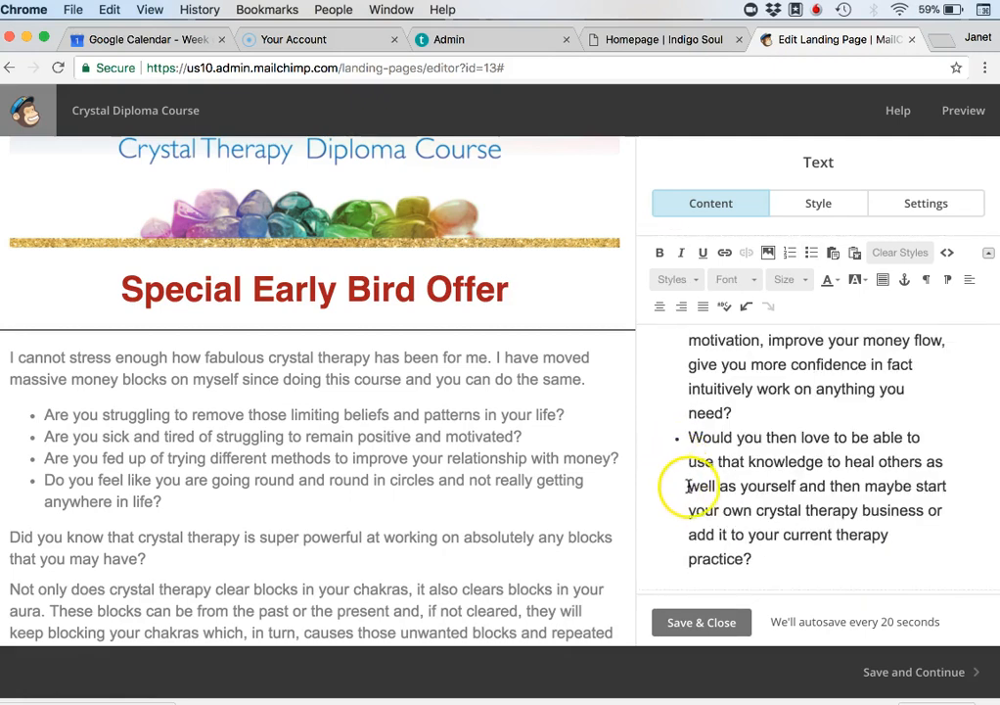
Step: Check the spacing of the whole description in the page preview, from the headline down to the signup form
scroll(689, 486, down, 1)
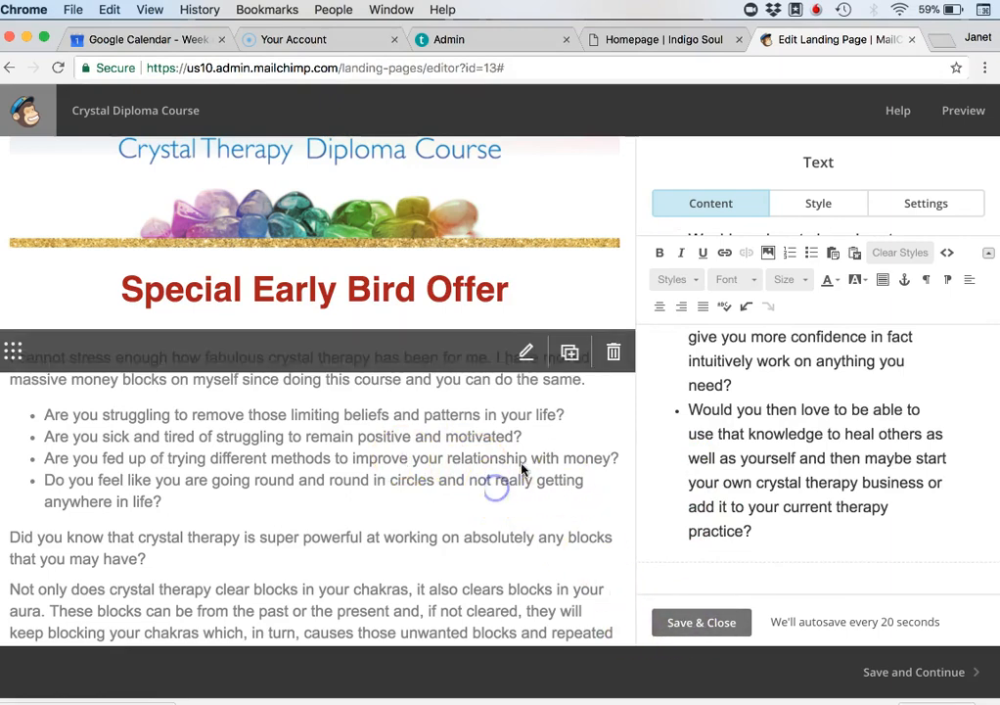
scroll(596, 446, down, 10)
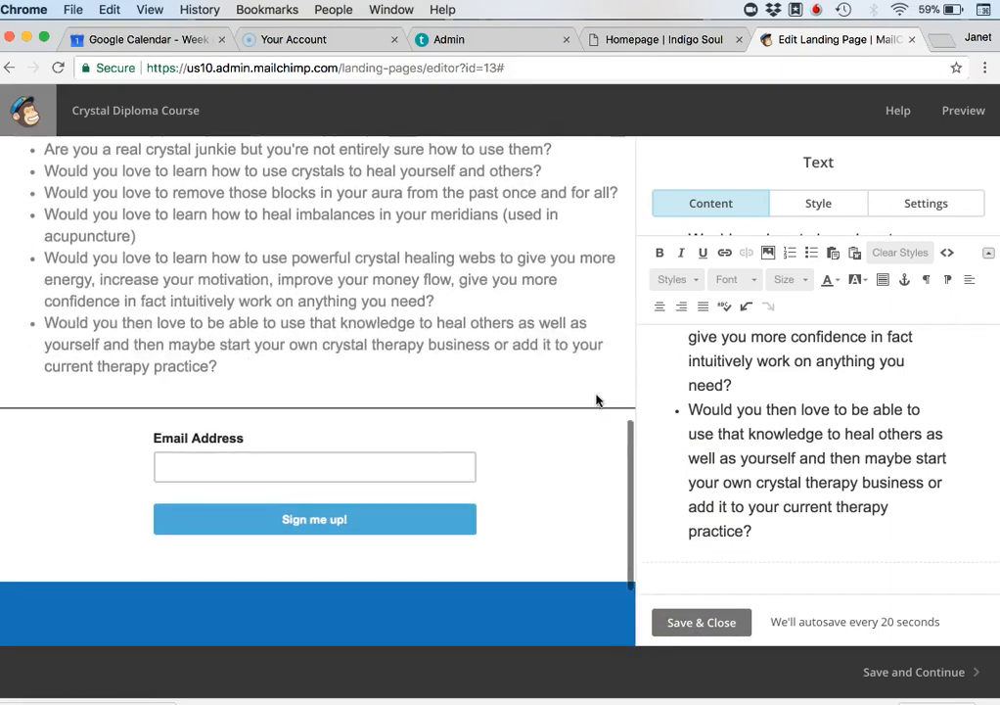
scroll(595, 401, up, 8)
scroll(597, 372, down, 4)
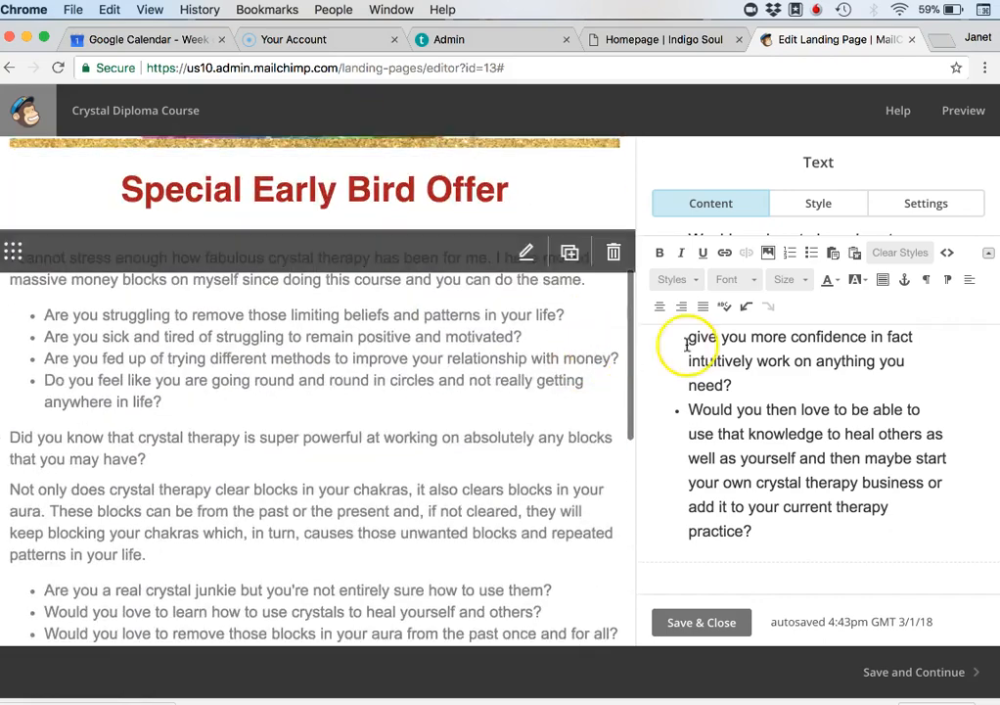
scroll(799, 382, up, 10)
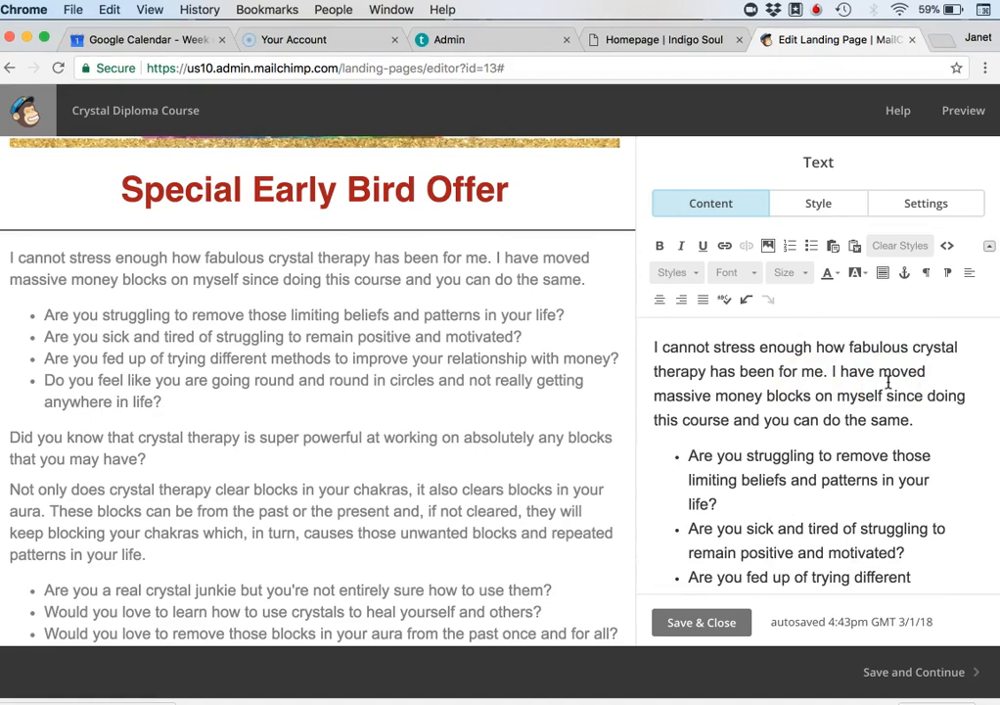
click(918, 361)
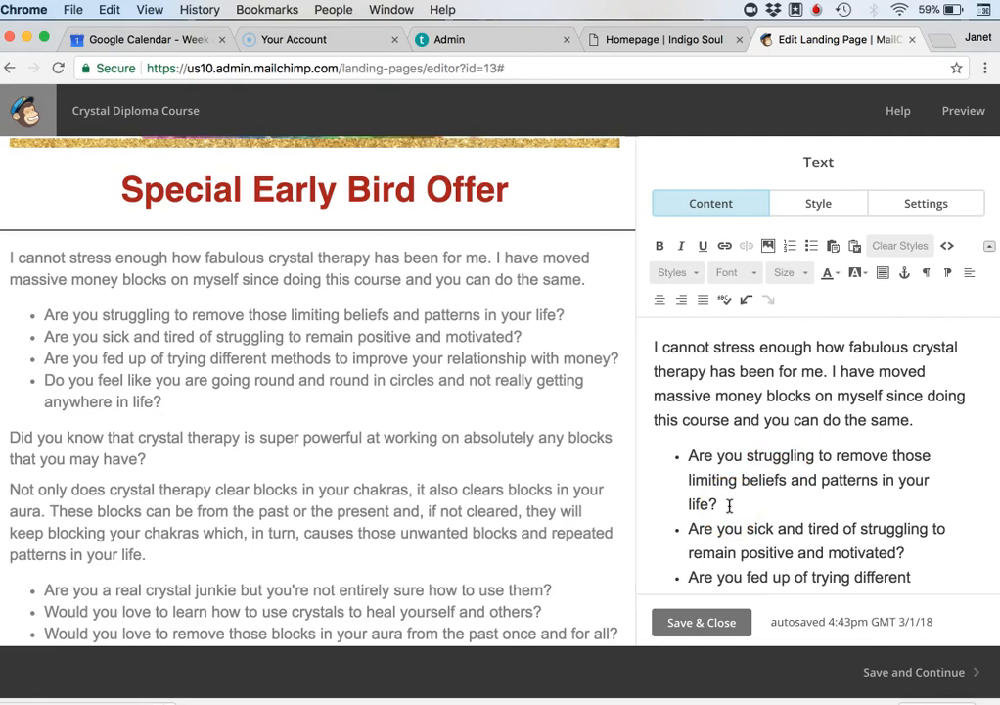
Step: Select the opening "I cannot stress enough" paragraph, then switch to Notes and open the pinned PAGES note
drag(916, 422, 650, 346)
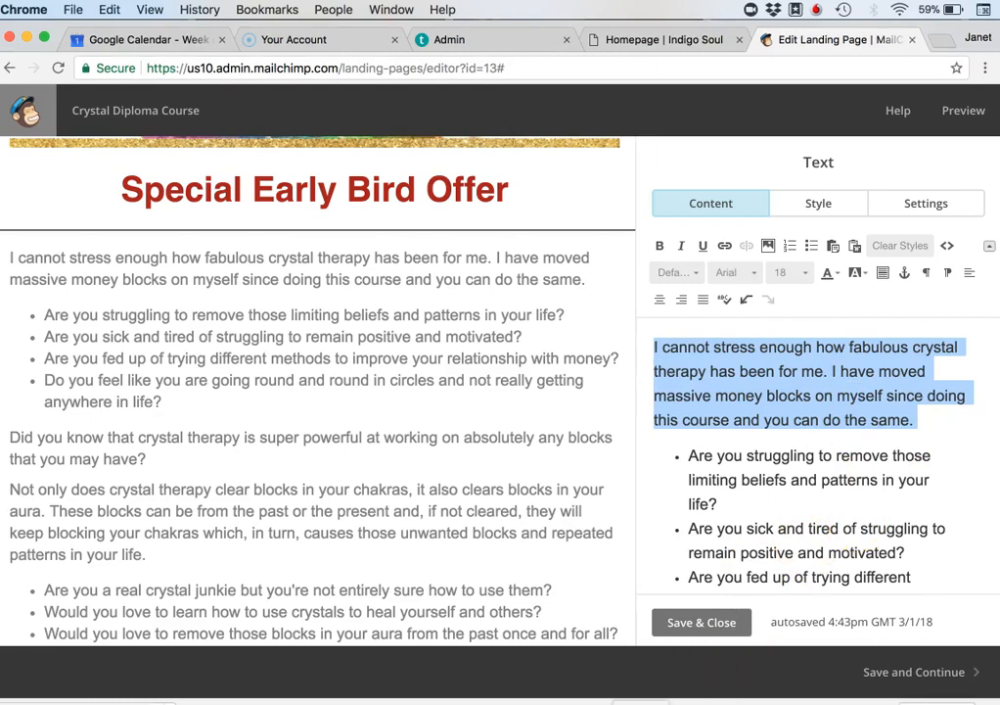
click(641, 704)
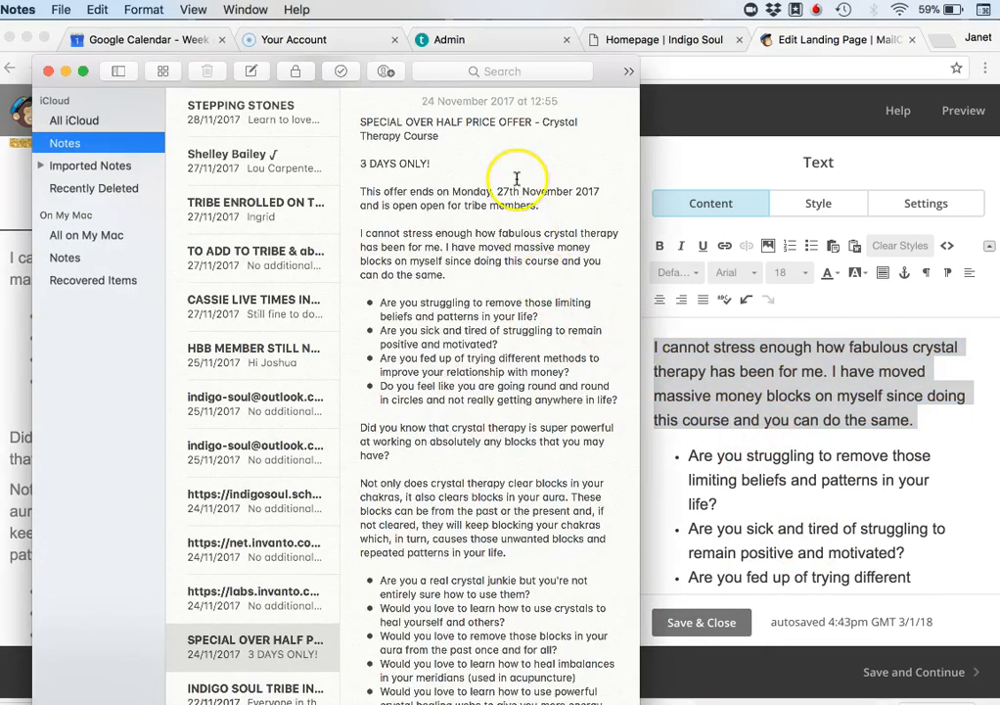
scroll(323, 205, up, 3)
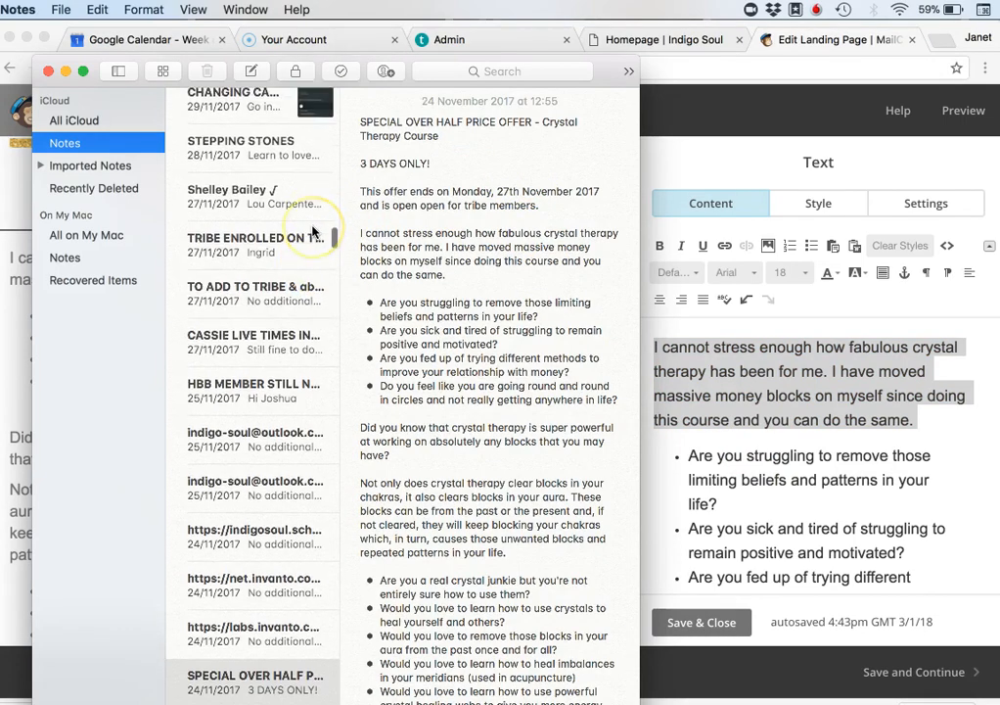
scroll(314, 232, up, 5)
scroll(314, 232, down, 8)
scroll(314, 232, up, 7)
scroll(314, 232, up, 10)
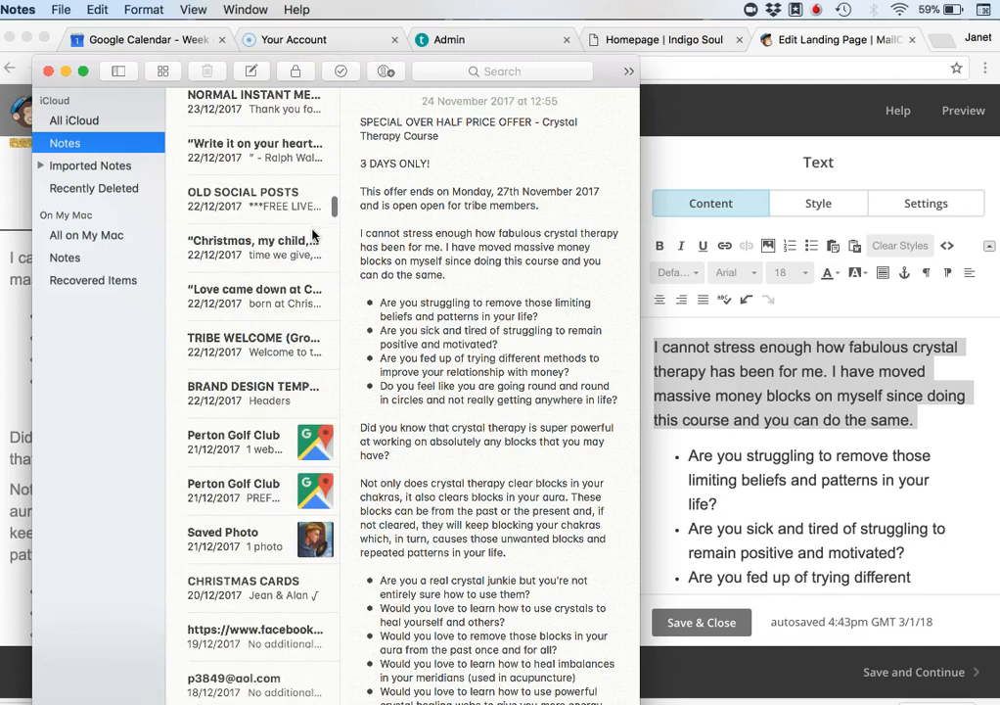
scroll(284, 227, up, 10)
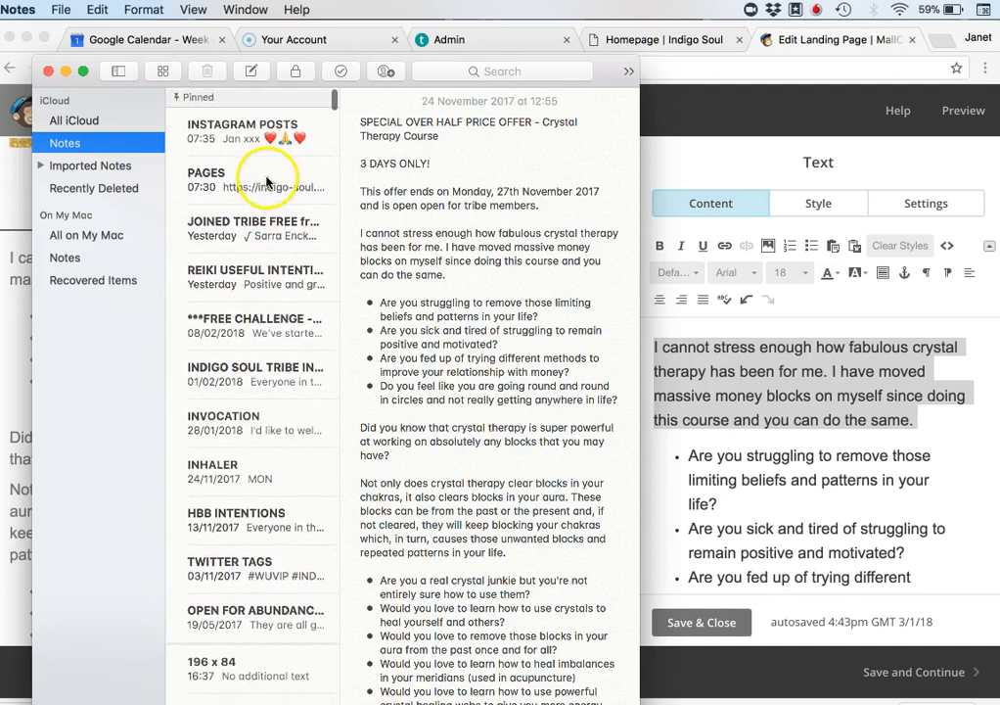
click(285, 179)
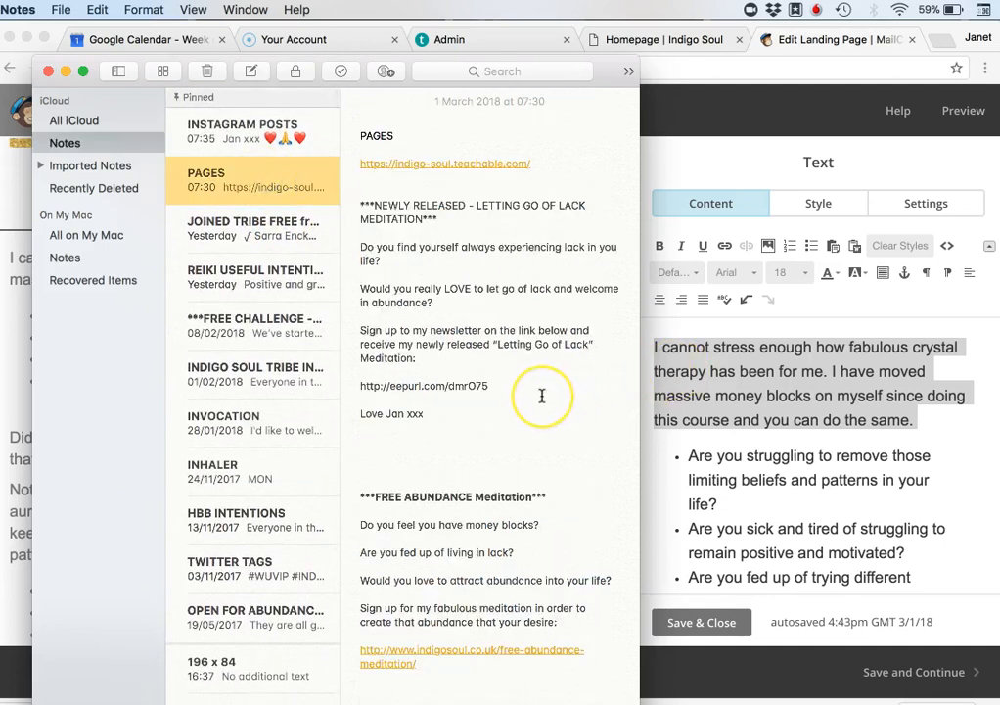
Step: Find the new brand colours in the PAGES note and copy the lighter blue code #0a72b9
scroll(541, 395, down, 20)
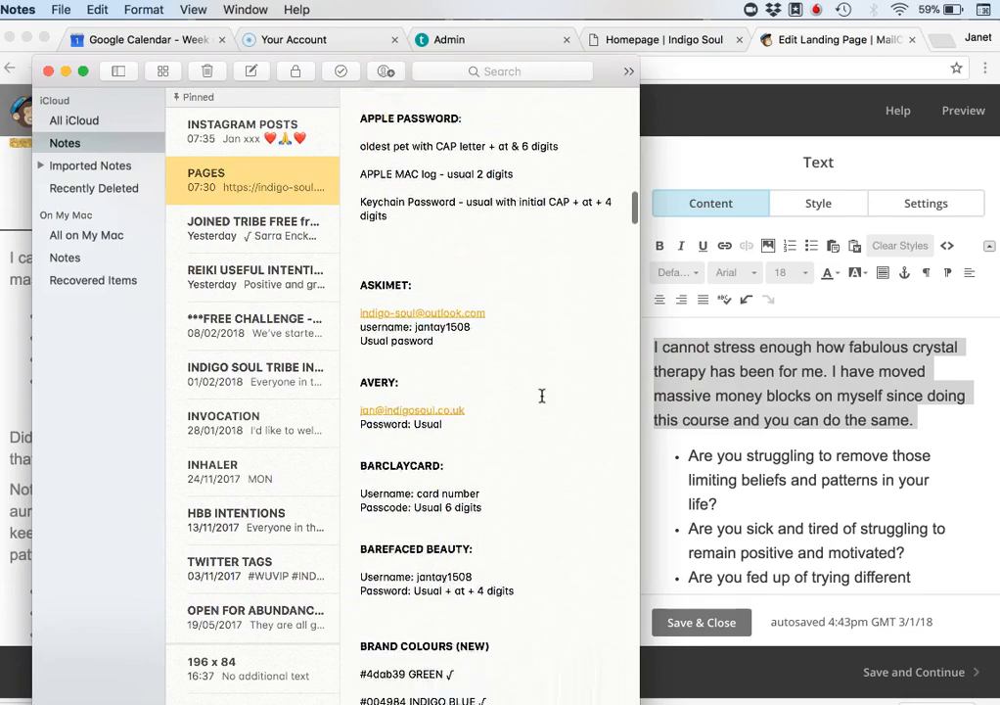
scroll(541, 396, down, 5)
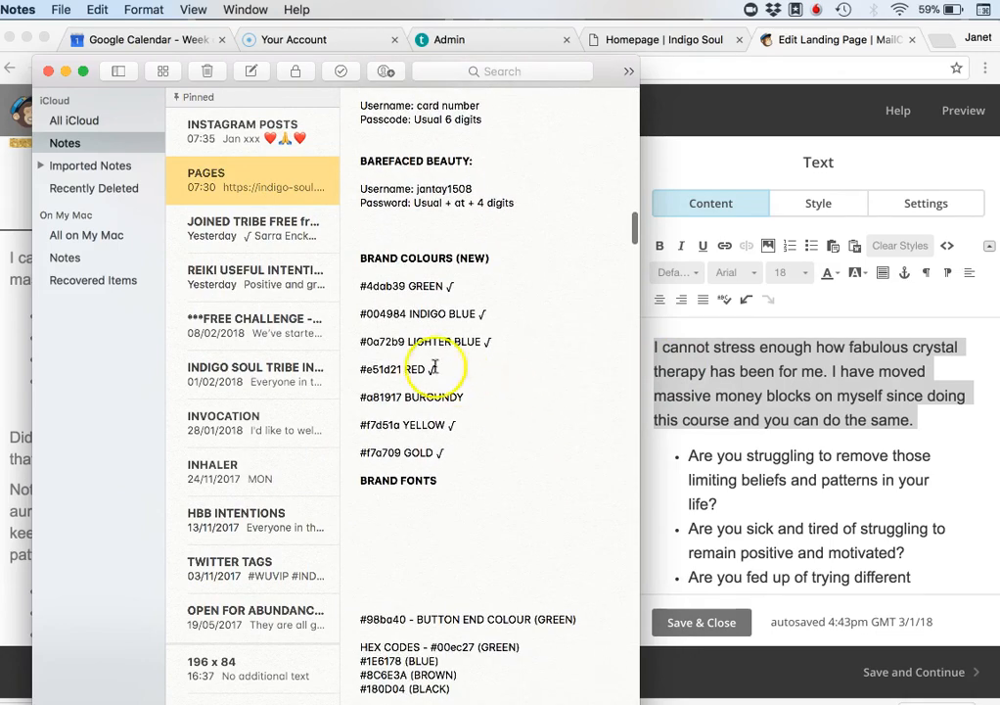
drag(404, 341, 336, 342)
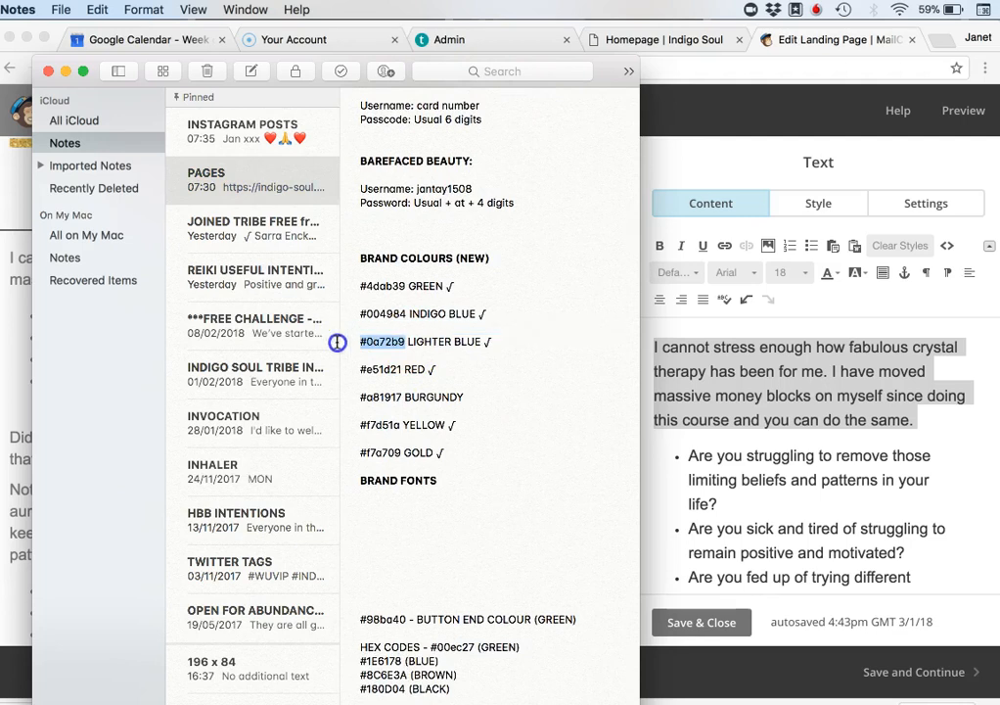
Step: Back in Chrome, colour the selected opening paragraph #0a72b9, make it bold and save the text block
click(695, 419)
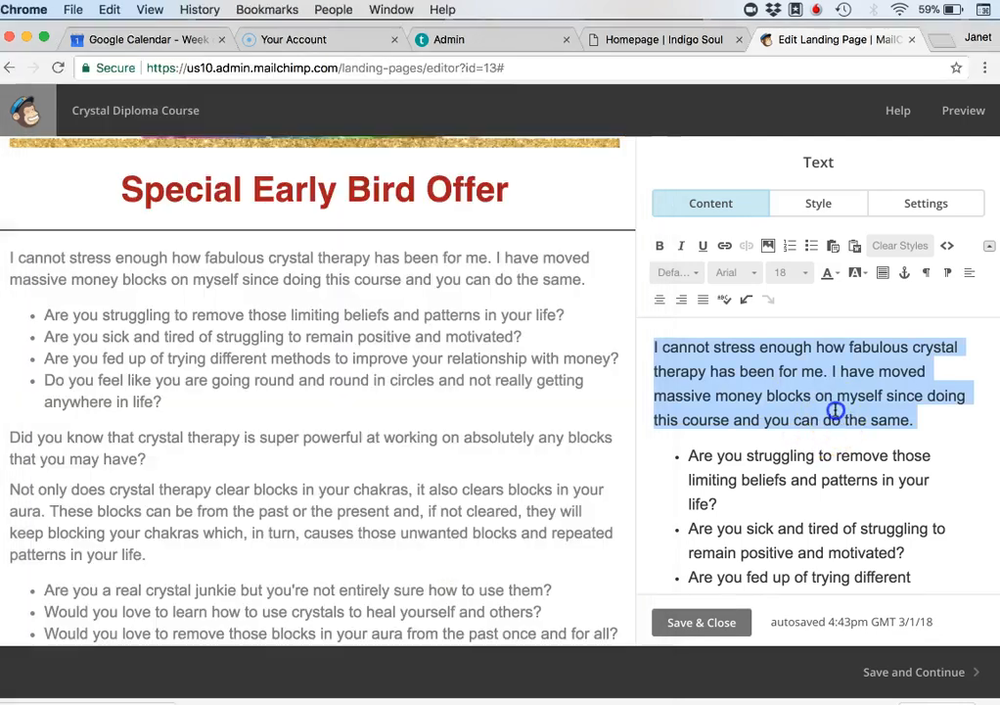
click(838, 279)
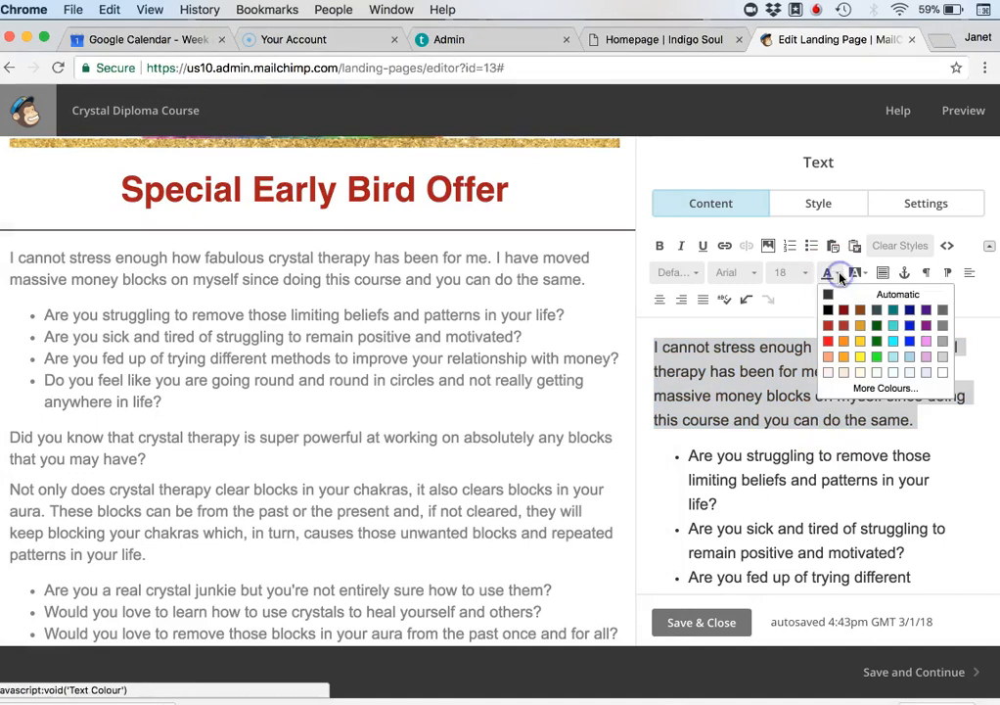
click(885, 388)
click(609, 441)
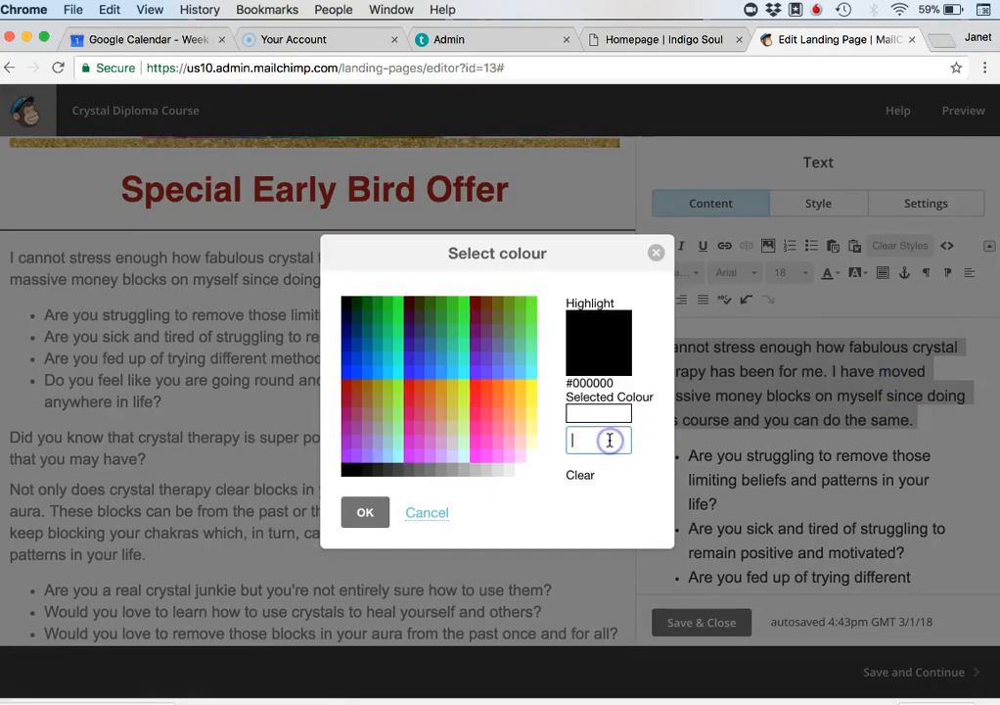
click(364, 512)
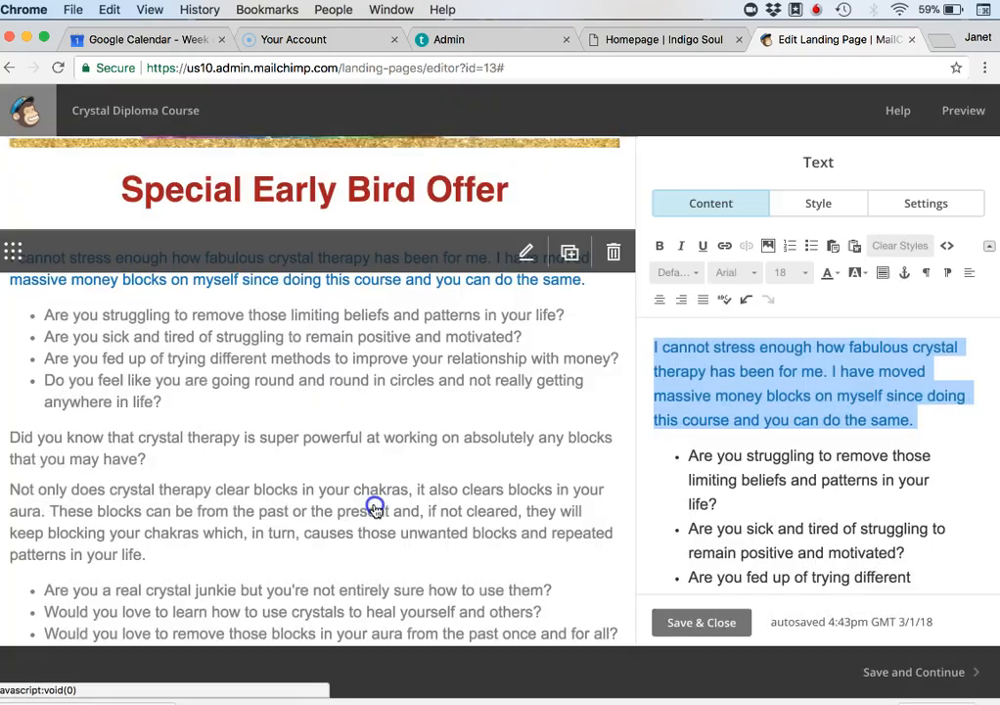
click(660, 245)
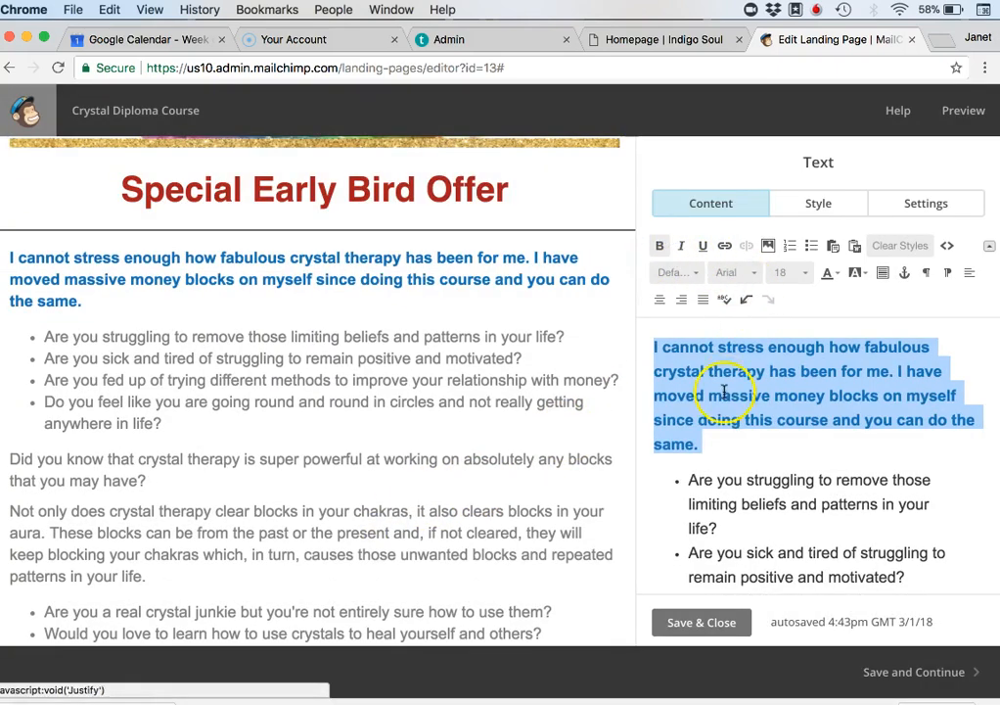
click(712, 621)
Step: Reopen the description text block, colour the "Did you know that crystal therapy" paragraph #0a72b9 and save the block
scroll(549, 313, down, 2)
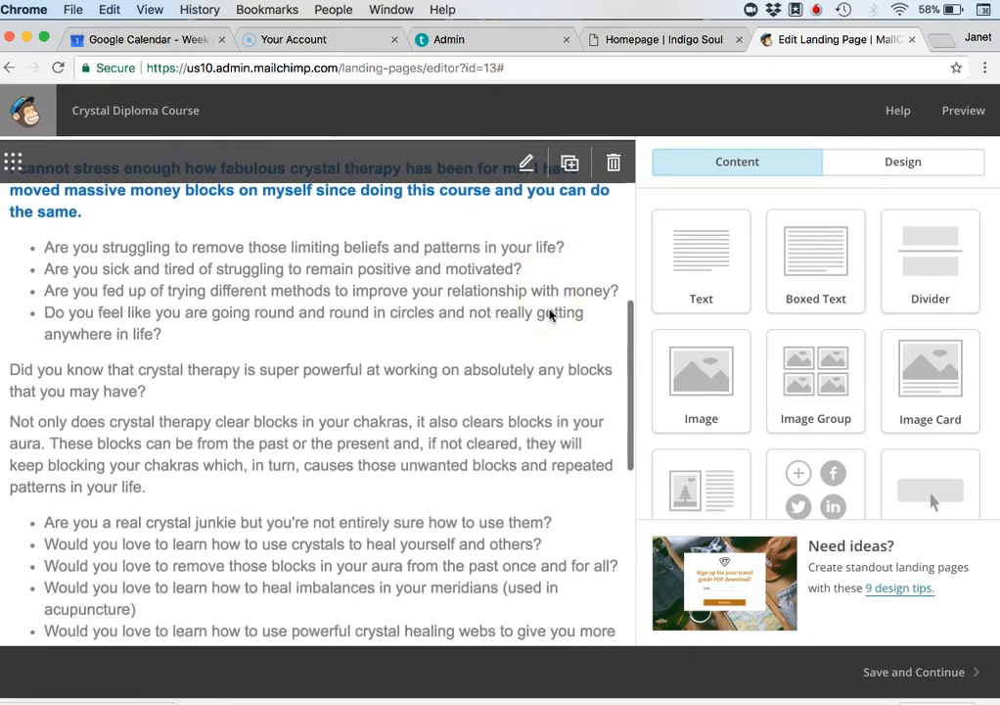
click(389, 381)
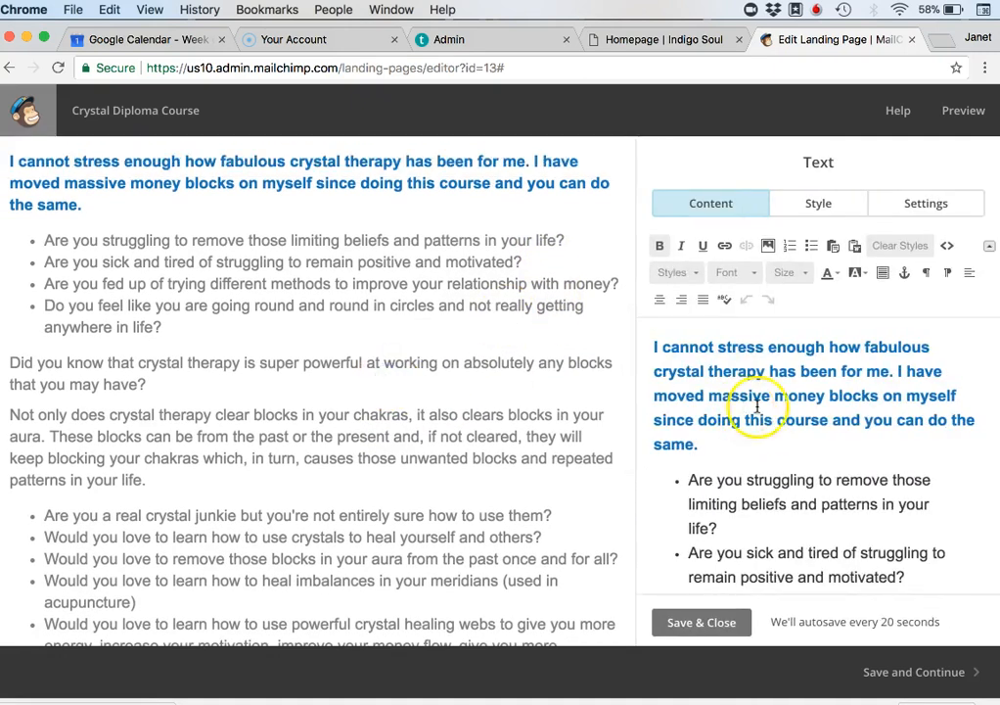
scroll(782, 416, down, 5)
drag(795, 555, 650, 501)
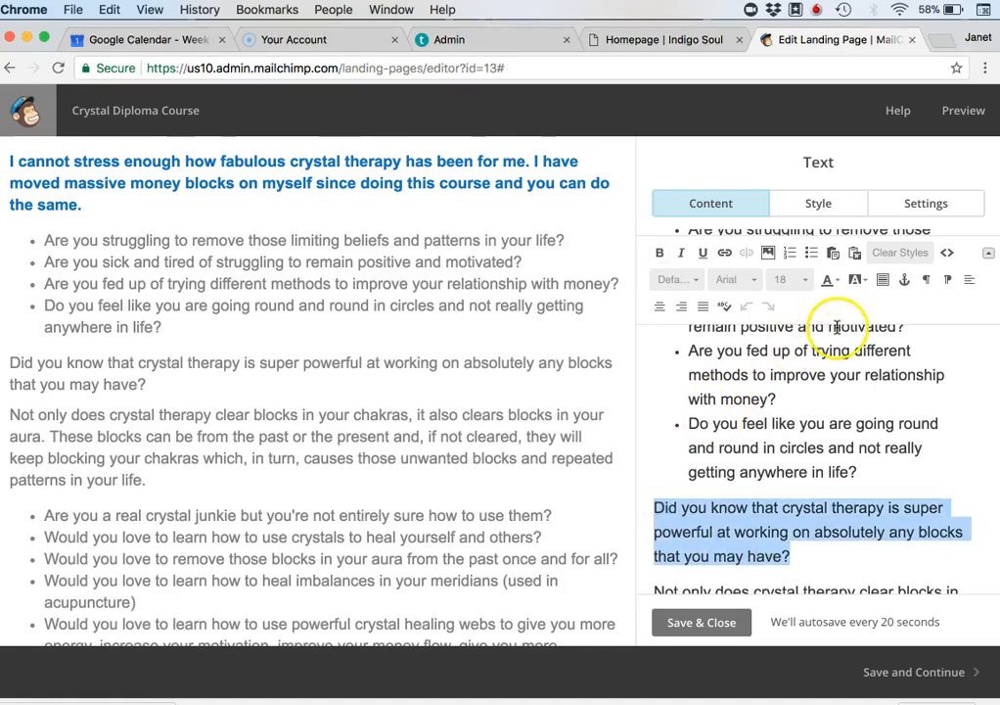
click(832, 282)
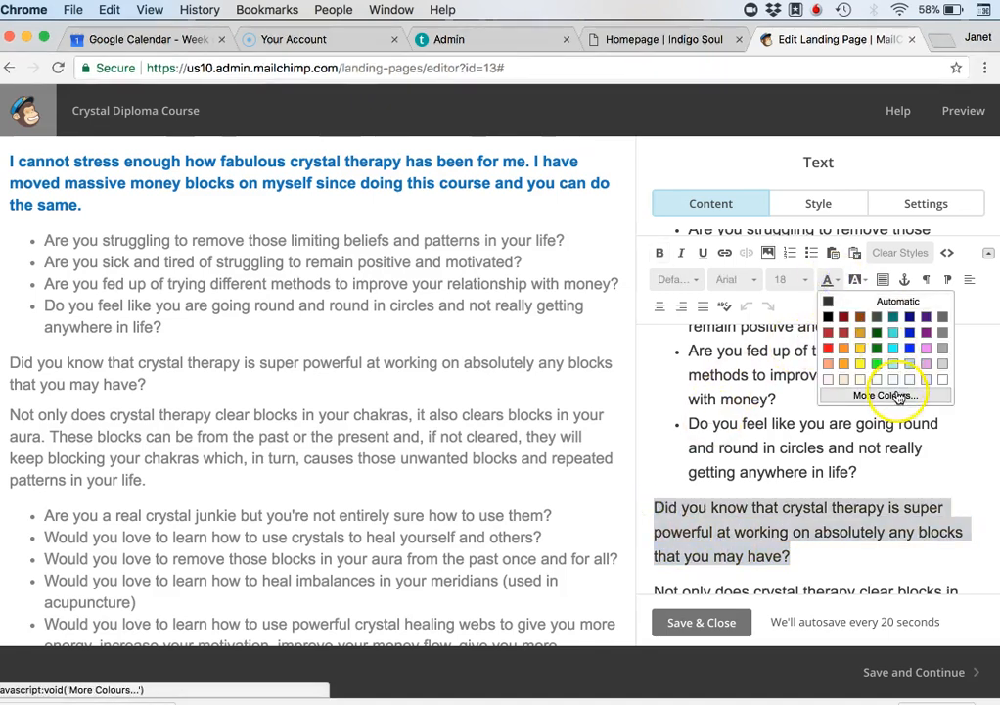
click(831, 335)
click(608, 442)
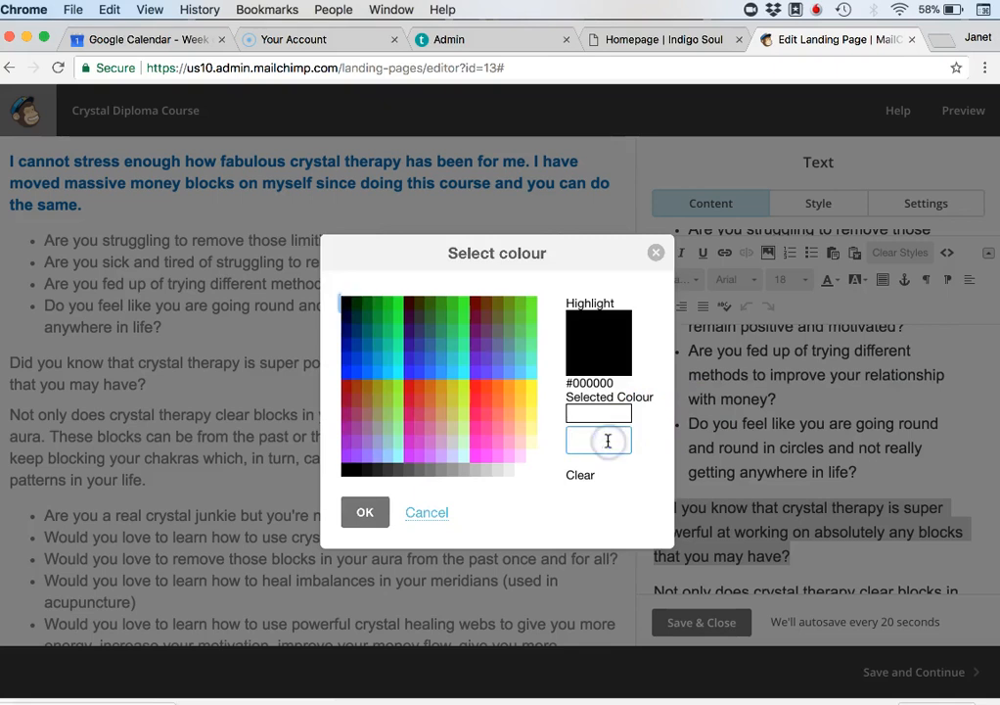
click(364, 515)
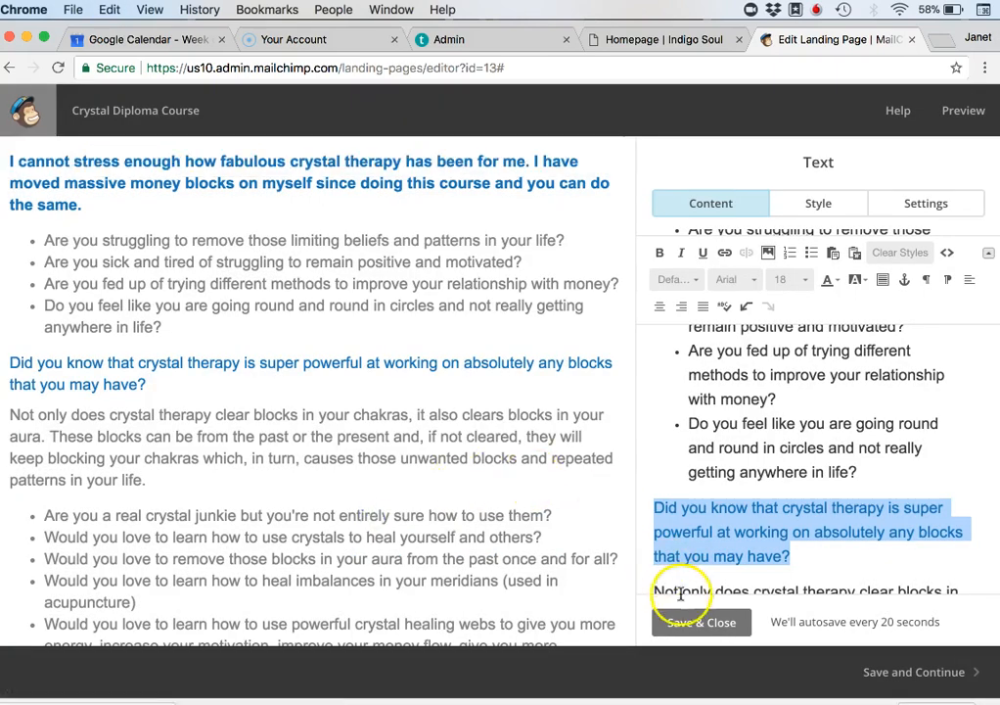
click(702, 624)
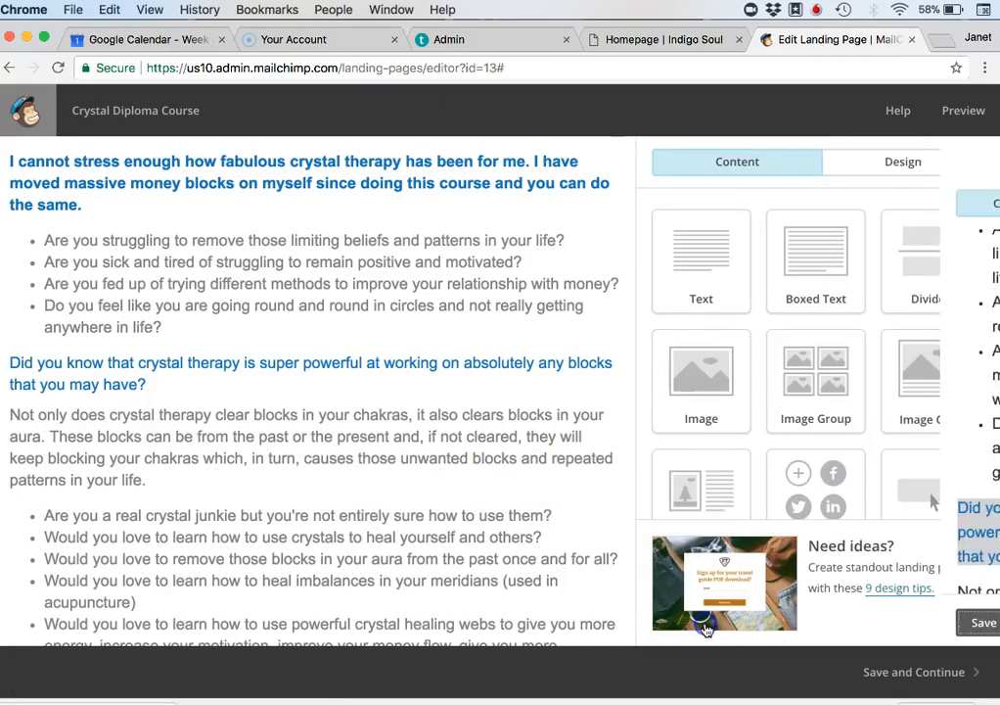
Step: Reopen the description text block, make the blue "Did you know that crystal therapy" paragraph bold and save the block
click(214, 383)
scroll(748, 460, down, 5)
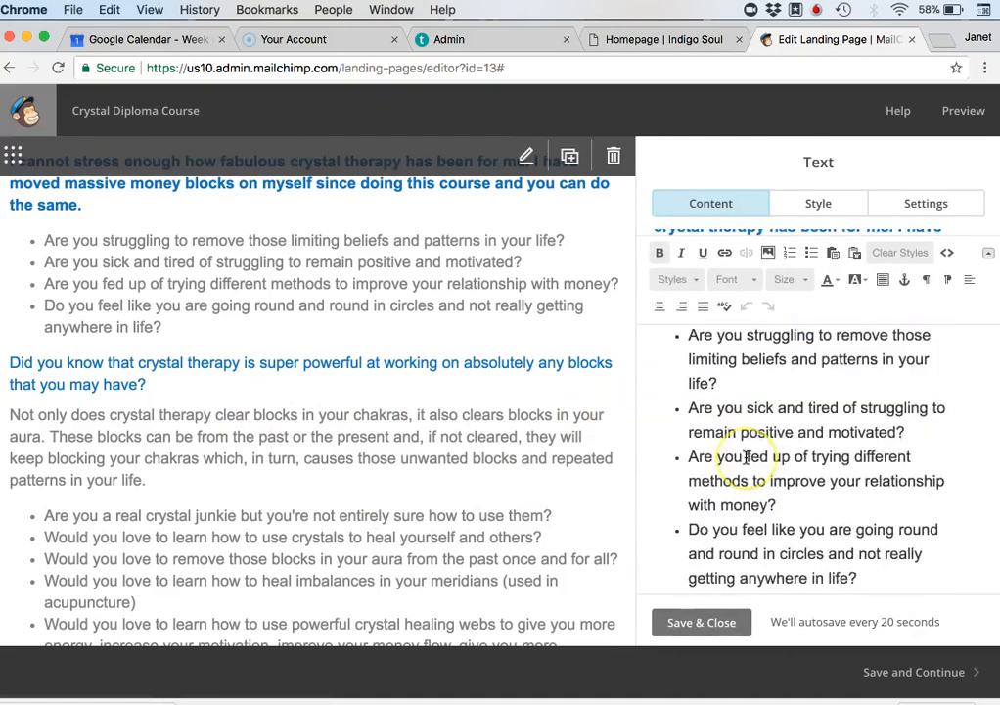
click(793, 546)
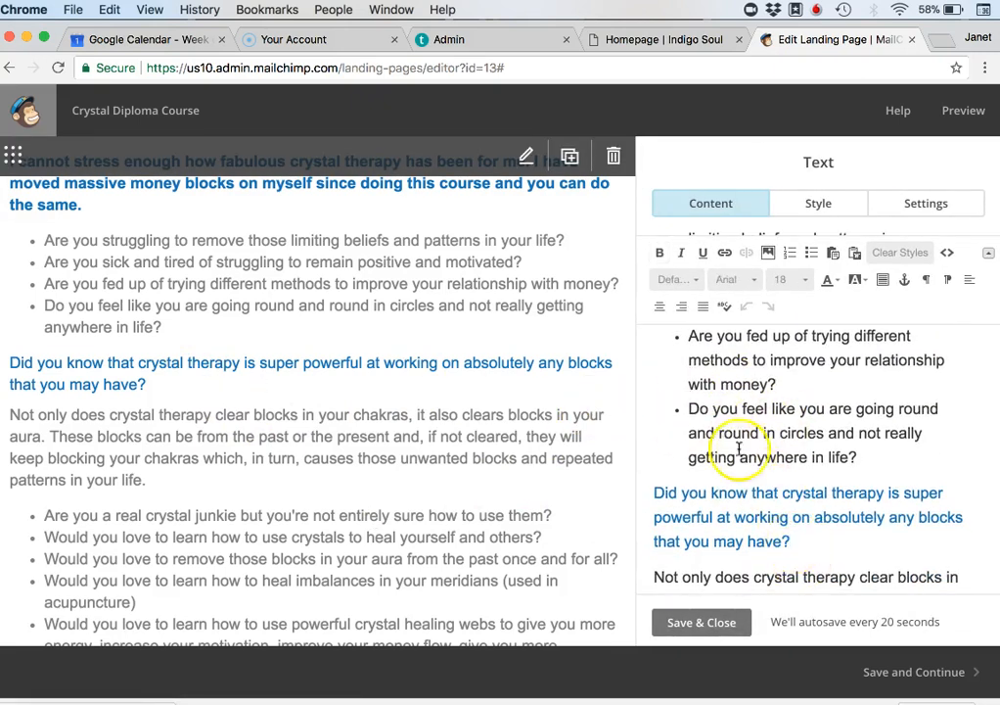
drag(795, 540, 645, 493)
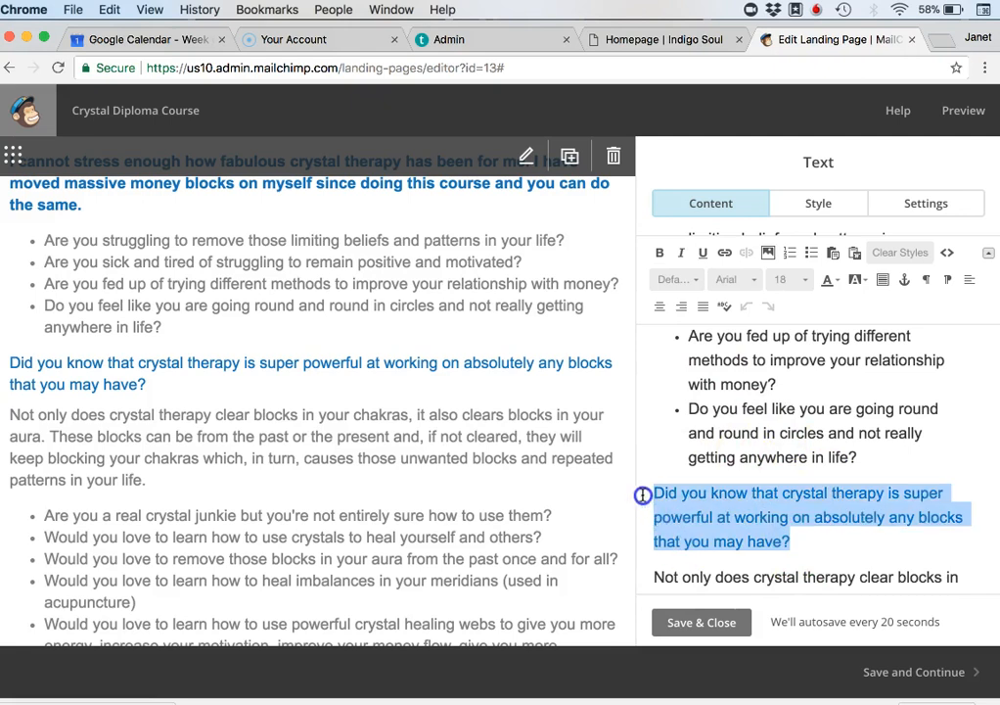
click(661, 254)
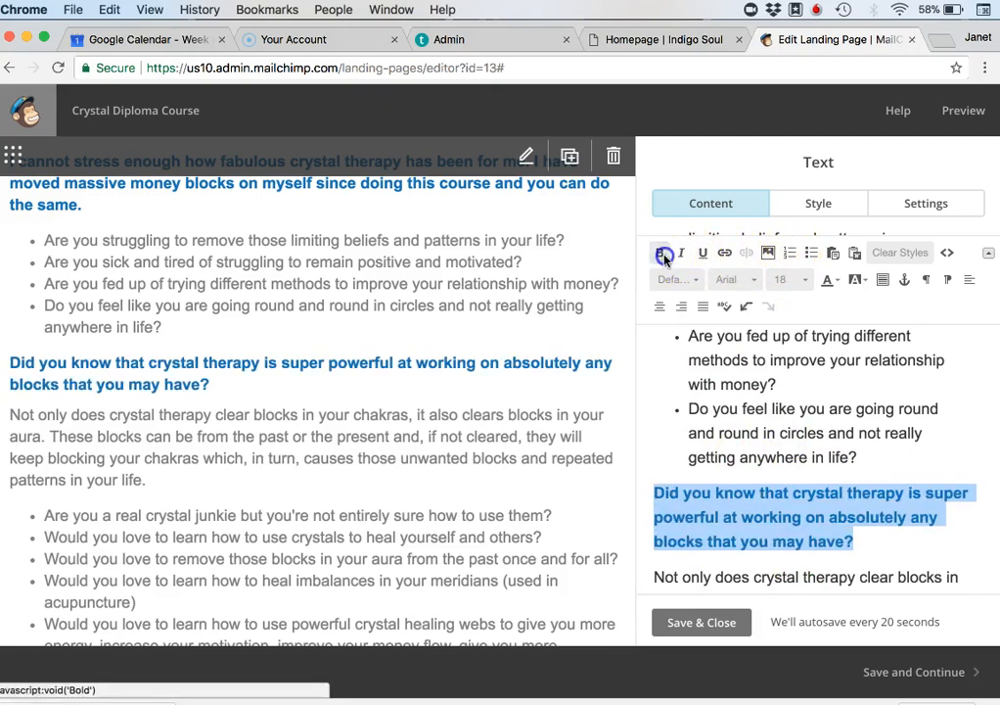
click(729, 623)
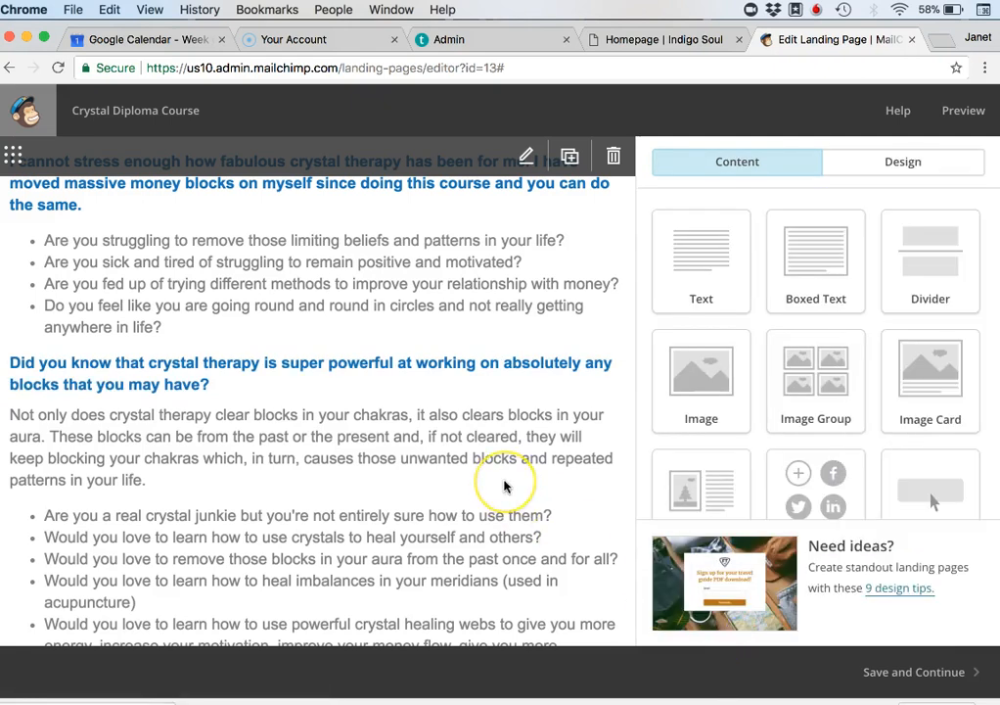
Step: Insert an image block between the description text and the email signup form, and save it without an image
scroll(509, 484, down, 8)
scroll(504, 487, up, 4)
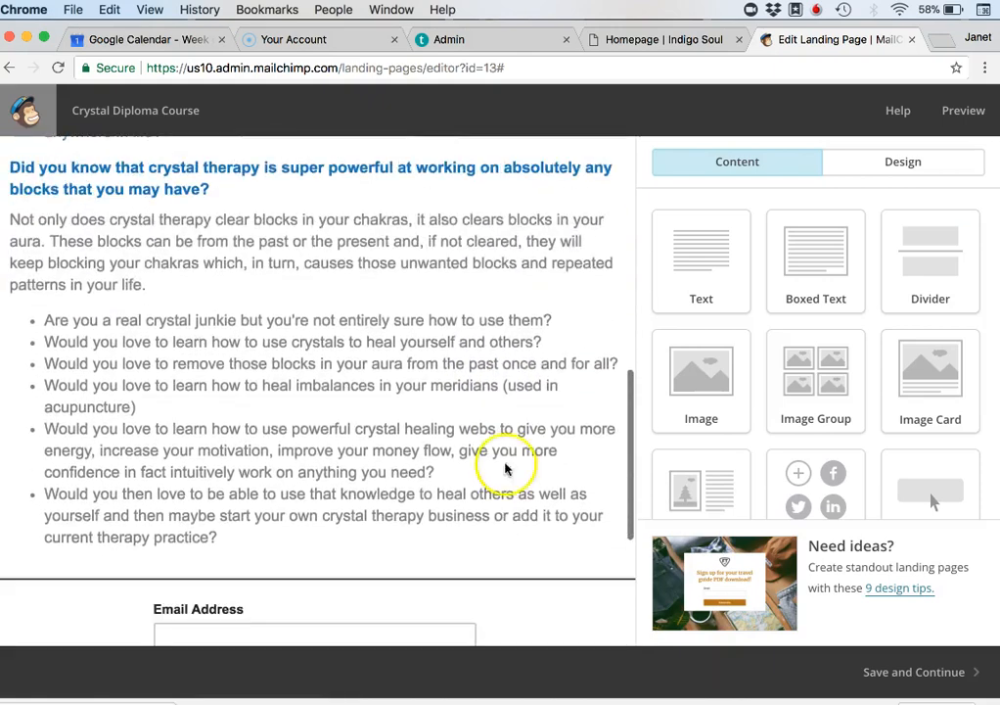
drag(710, 427, 471, 537)
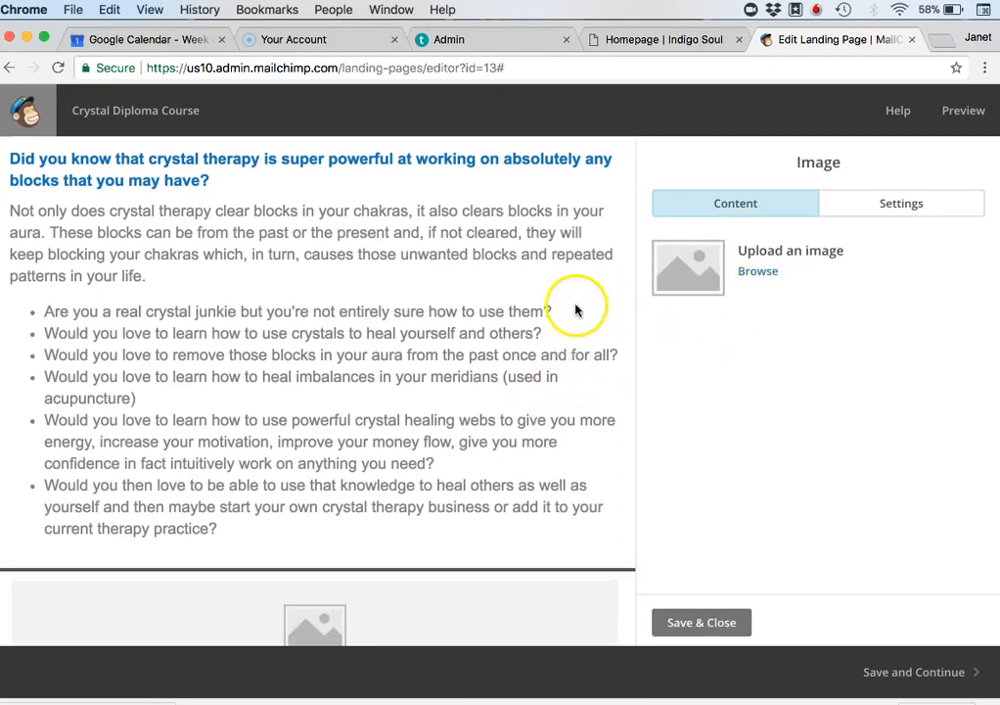
scroll(601, 287, up, 3)
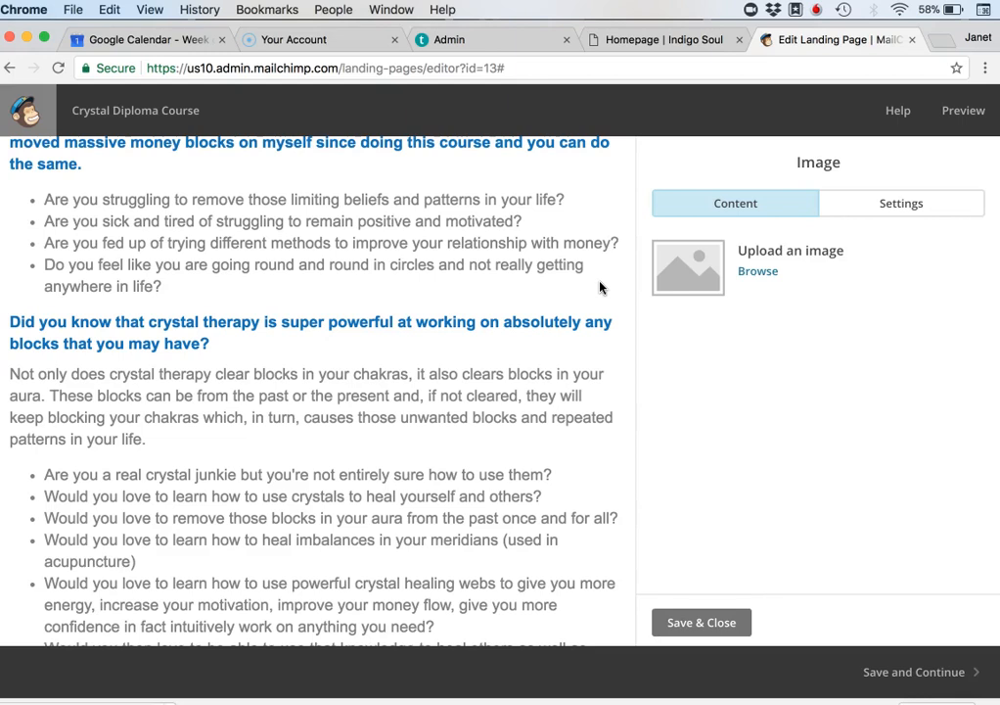
click(712, 623)
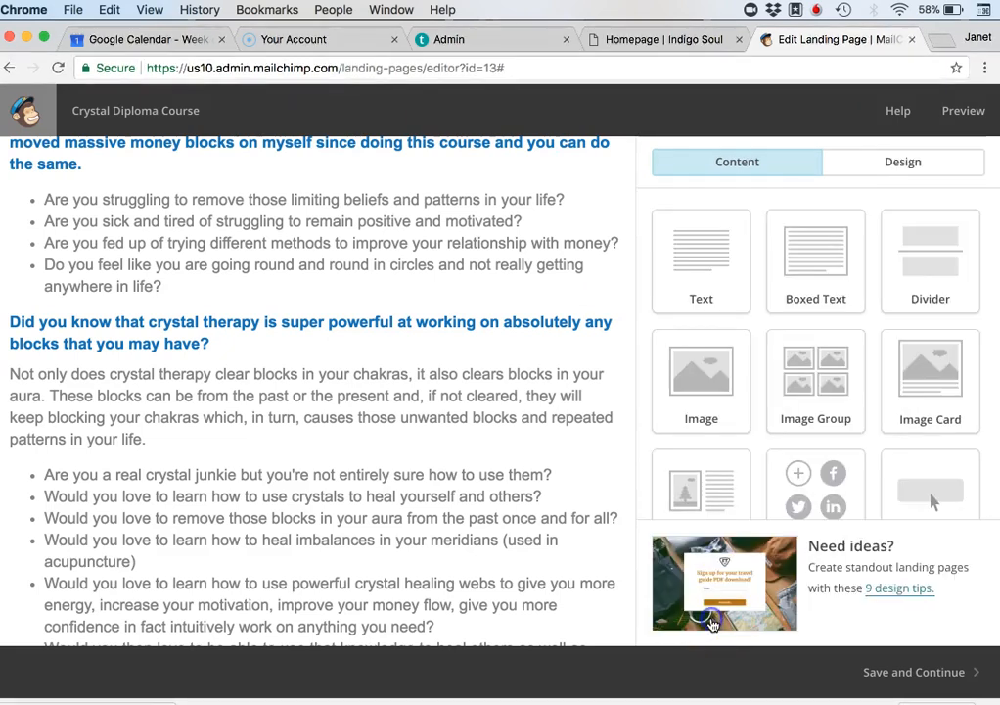
Step: Choose to upload a new file for the empty image block and dismiss the previous upload's progress window
scroll(613, 407, down, 5)
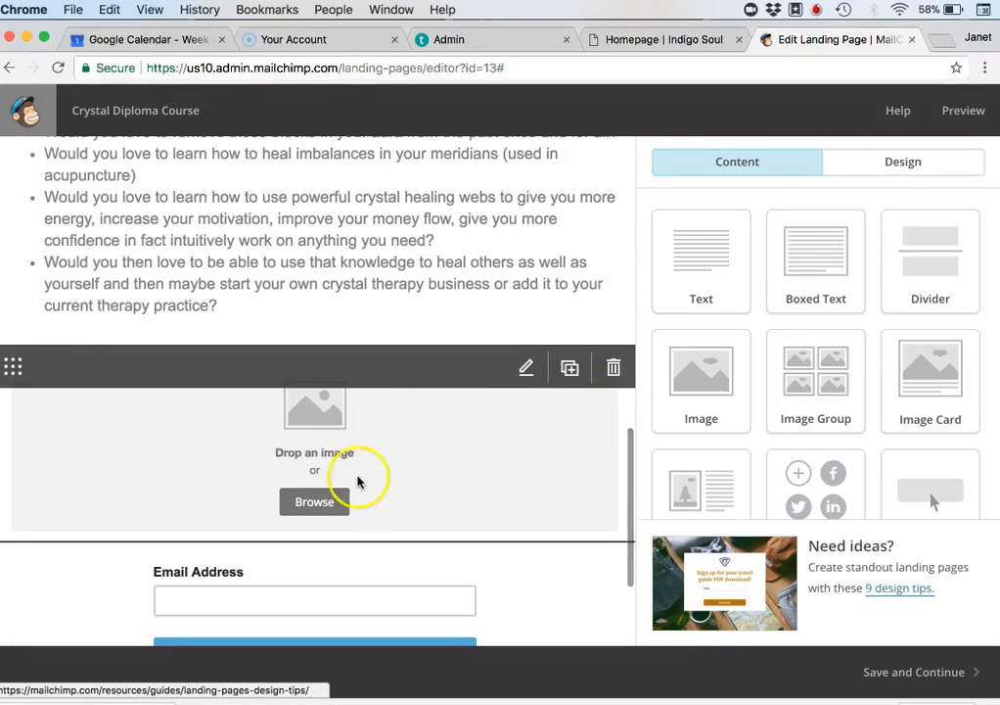
click(326, 501)
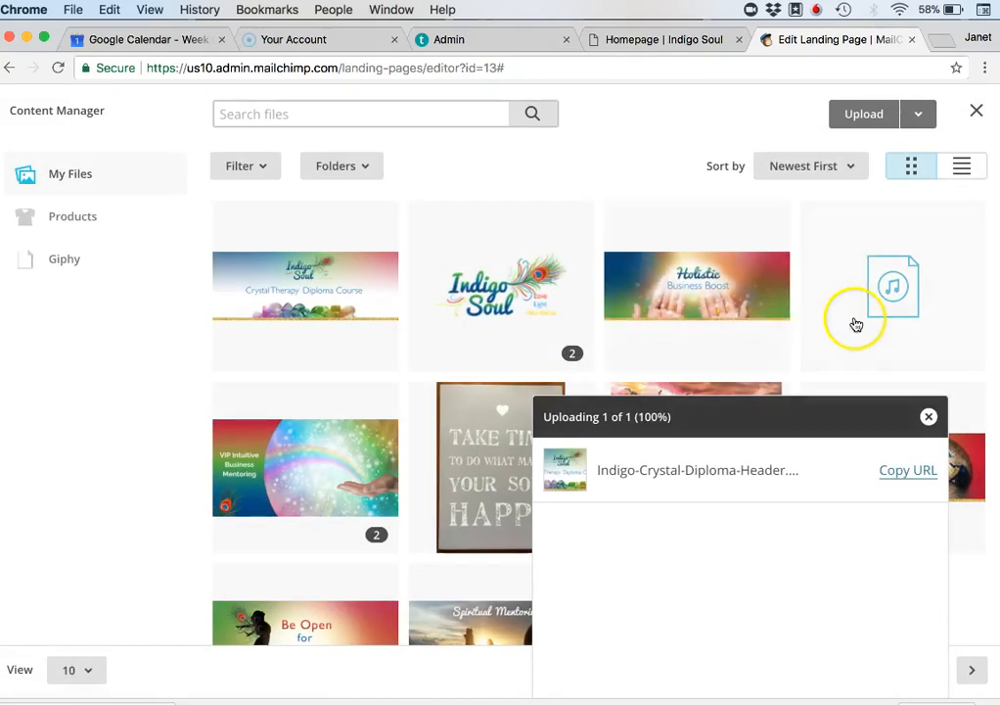
click(928, 416)
click(863, 115)
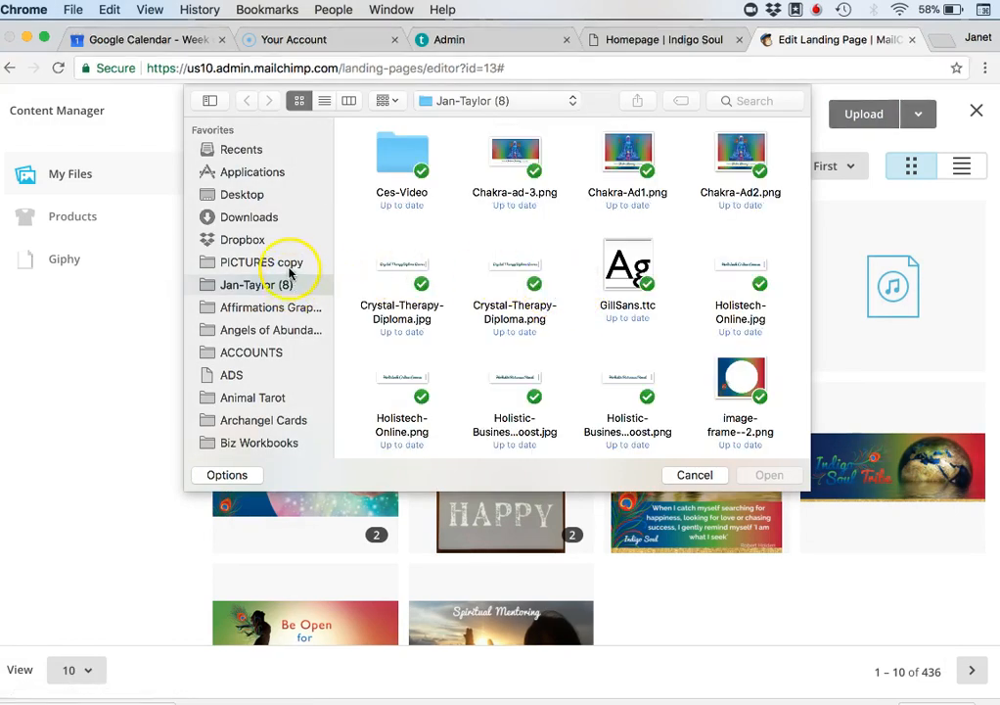
Step: Look through the Graphics folder for a suitable crystal picture to upload
scroll(290, 279, down, 10)
scroll(289, 269, down, 15)
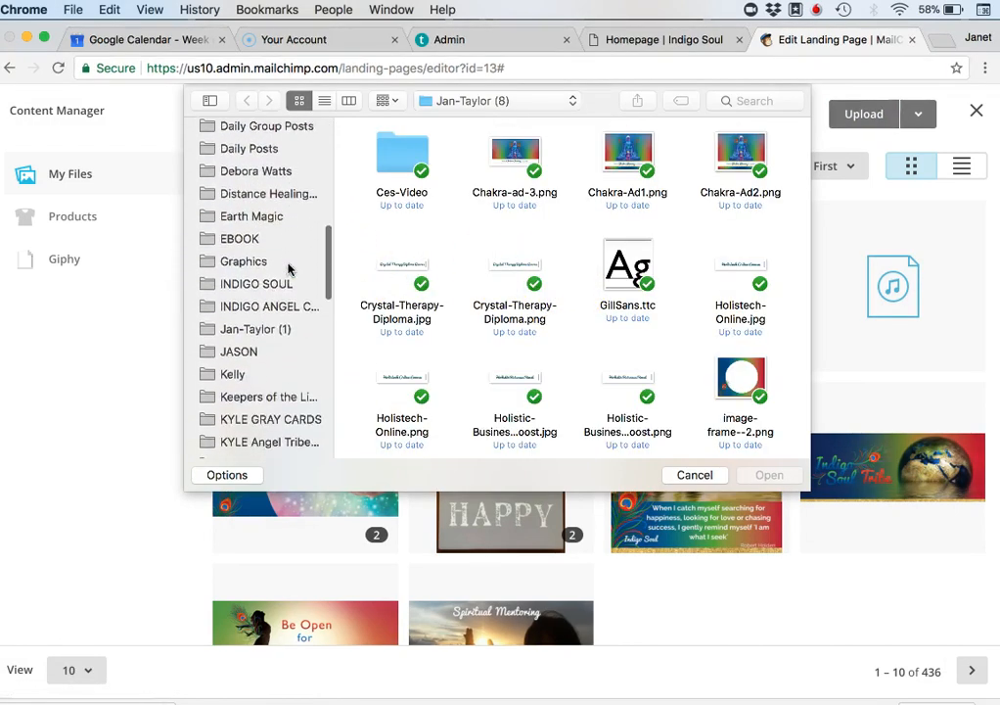
scroll(290, 269, down, 3)
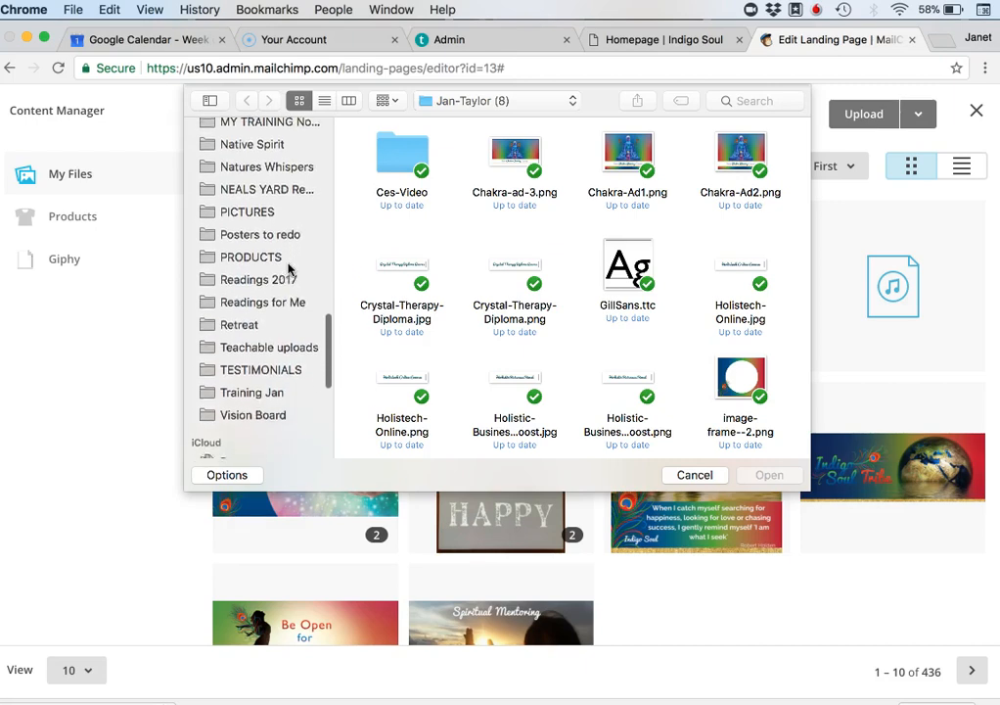
scroll(290, 269, up, 12)
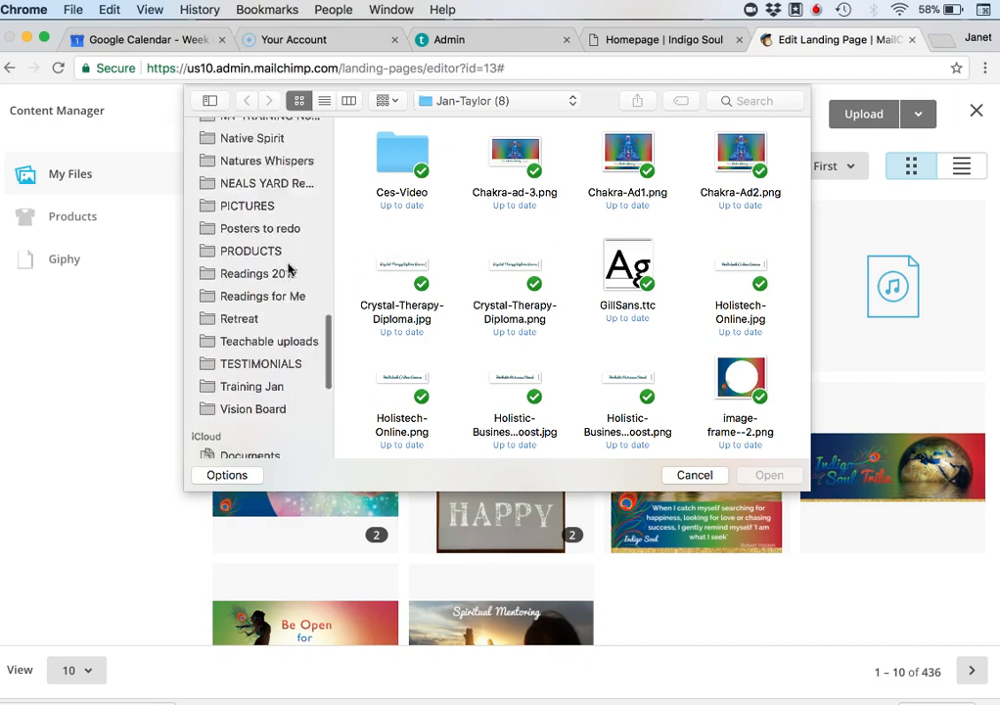
scroll(290, 267, up, 4)
scroll(290, 267, down, 7)
click(255, 278)
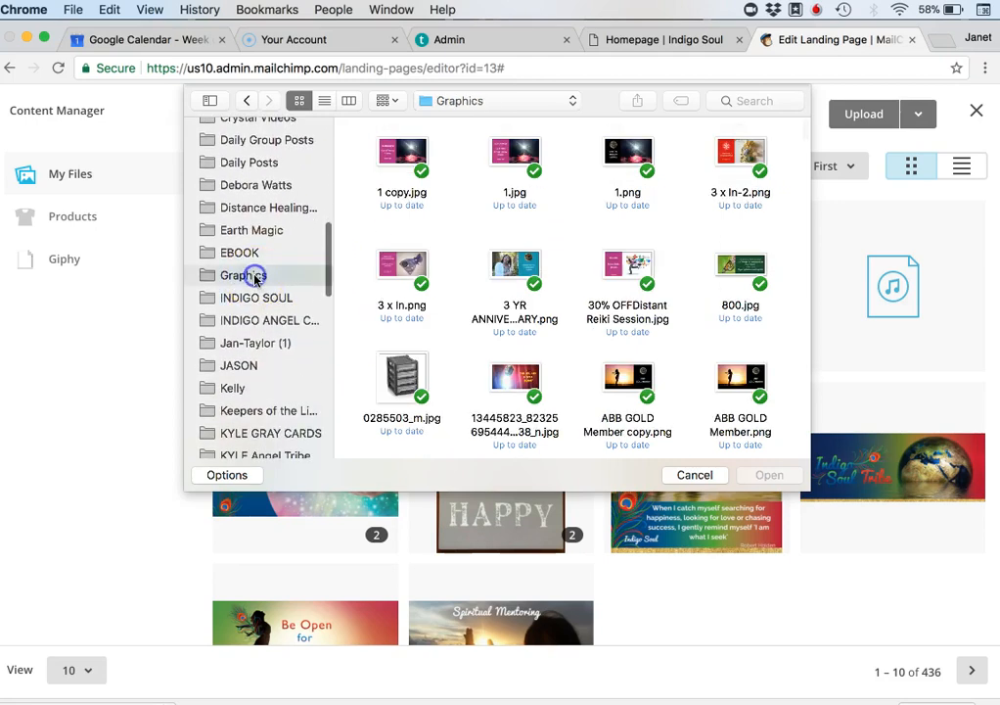
scroll(747, 242, down, 3)
scroll(748, 249, down, 5)
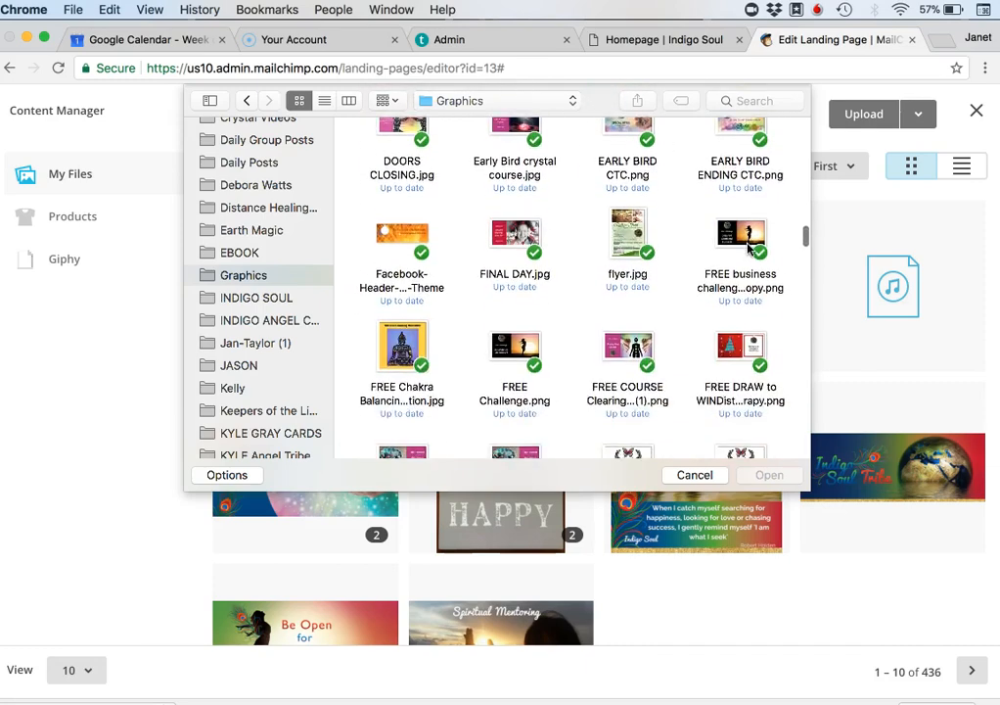
scroll(313, 344, down, 10)
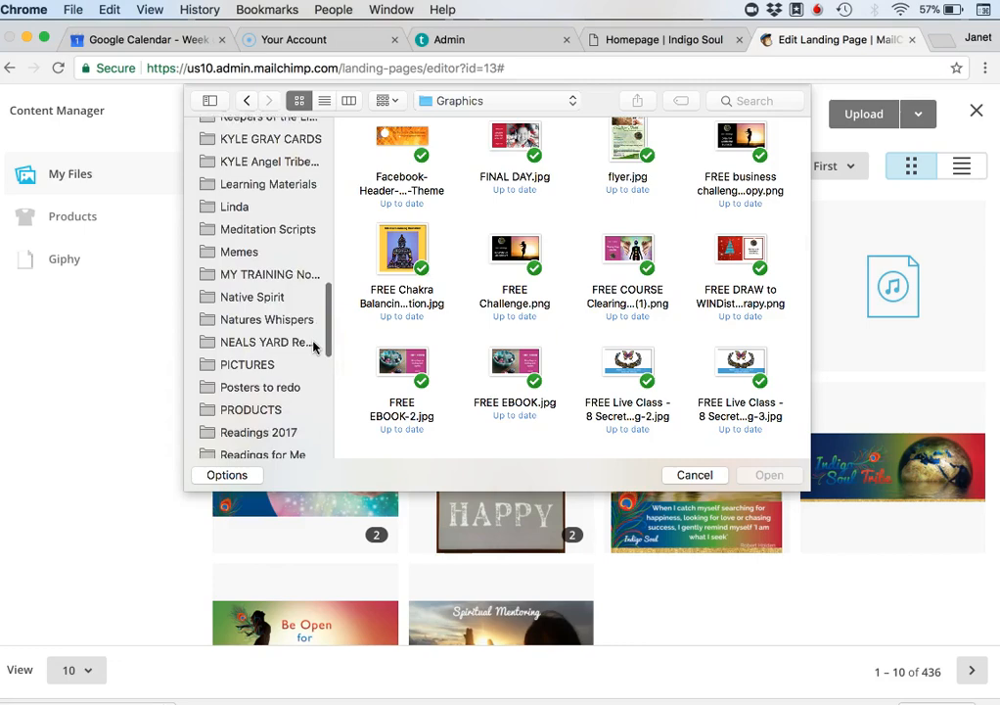
Step: Upload colorful-665704_1280.jpg from the PICTURES folder into the image block below the course description
click(272, 306)
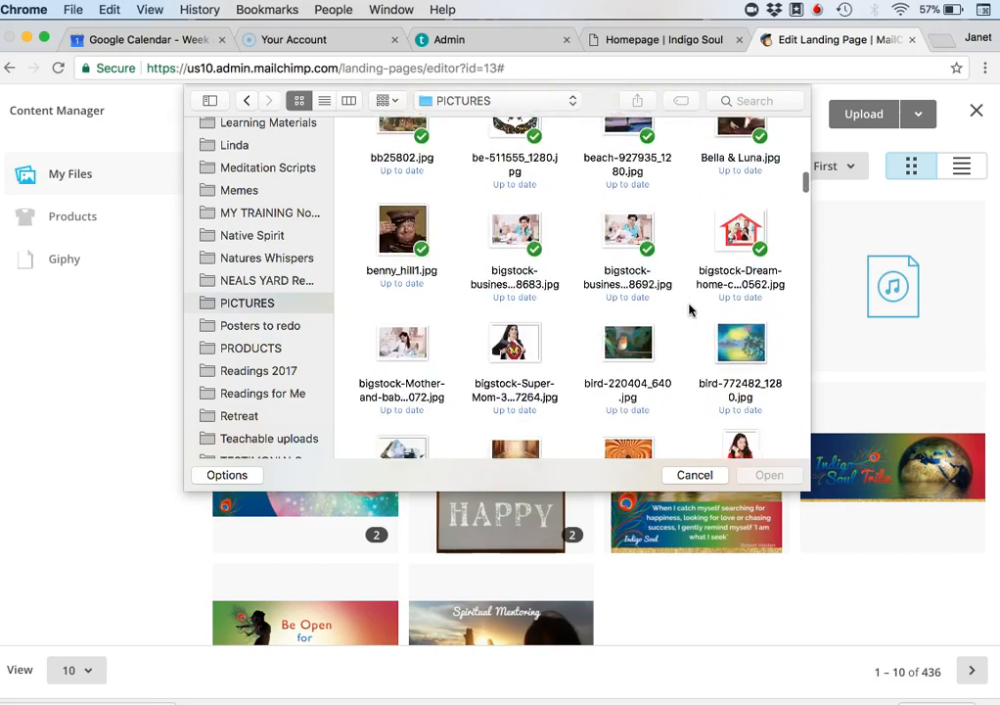
scroll(689, 311, down, 5)
scroll(689, 310, down, 5)
scroll(689, 310, down, 4)
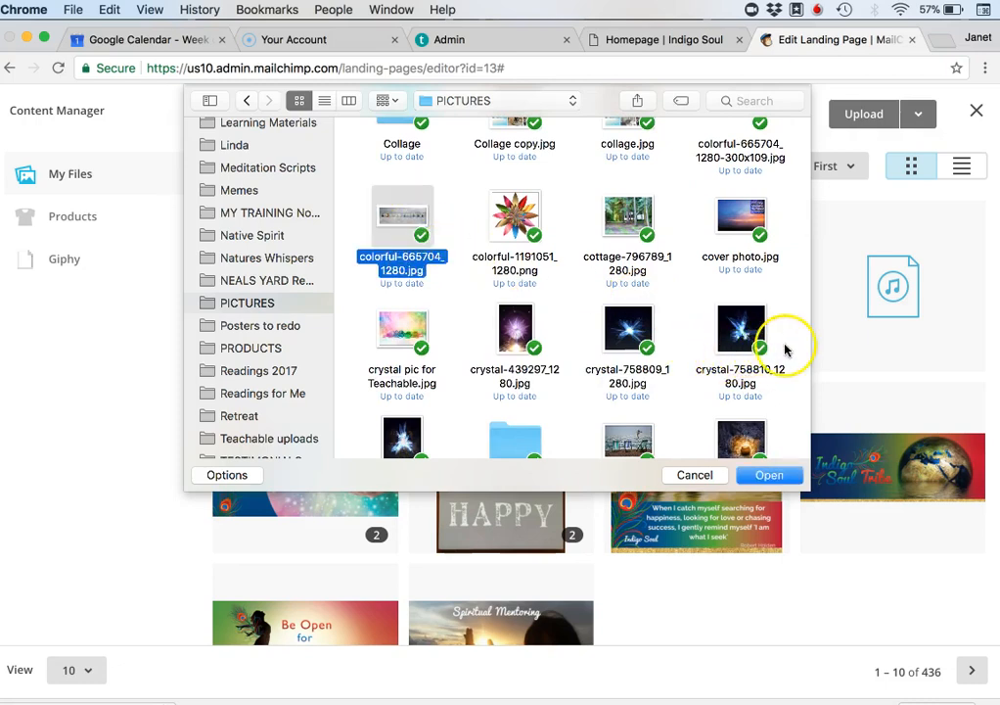
scroll(785, 350, down, 2)
click(771, 475)
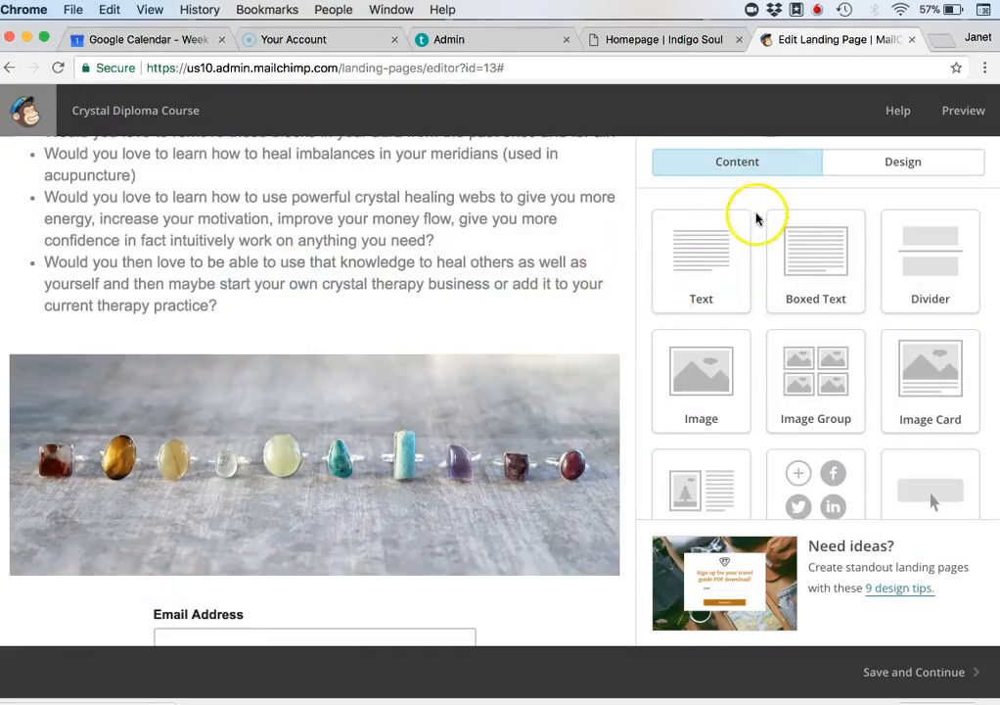
Step: In the description text block, insert an unbulleted blank line after the "limiting beliefs and patterns" bullet and save the block
scroll(626, 281, up, 10)
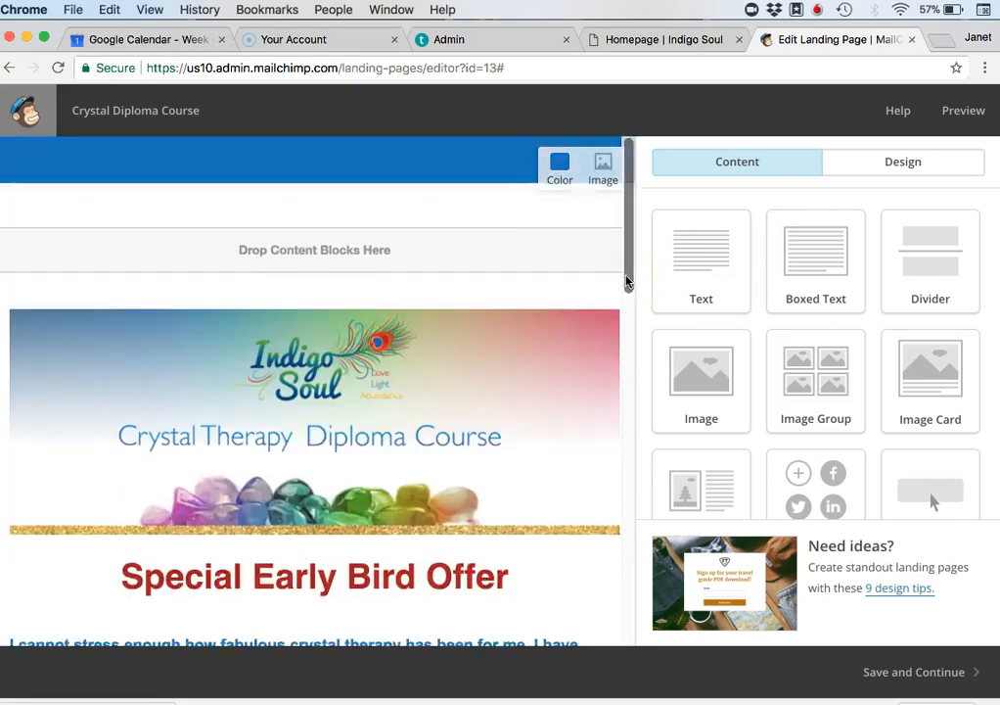
scroll(629, 281, down, 3)
scroll(585, 336, down, 5)
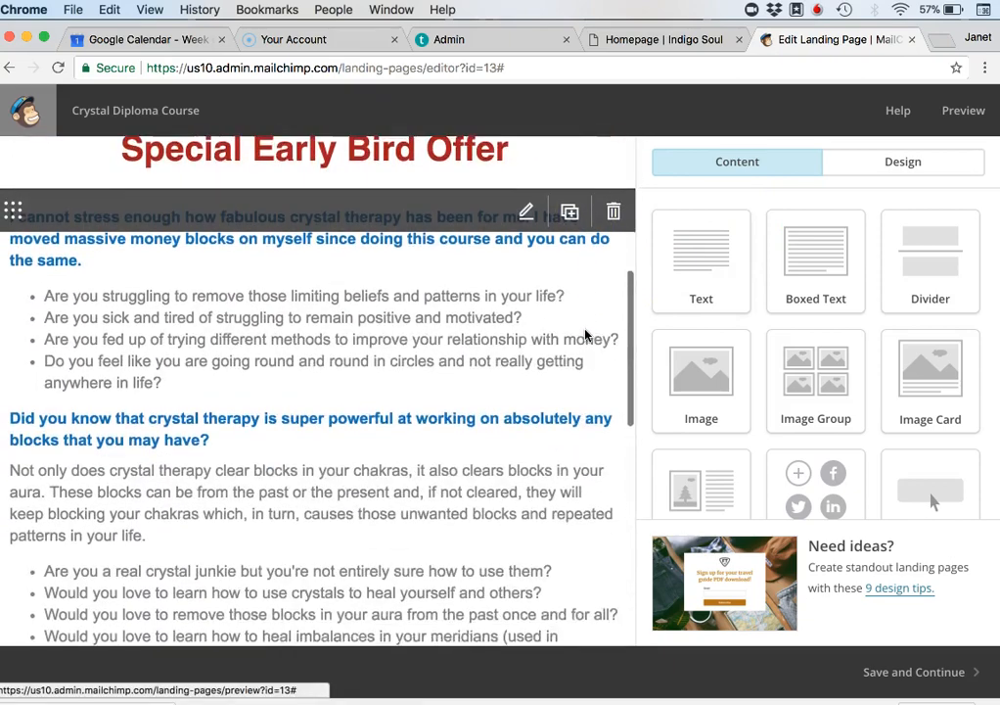
scroll(585, 336, down, 3)
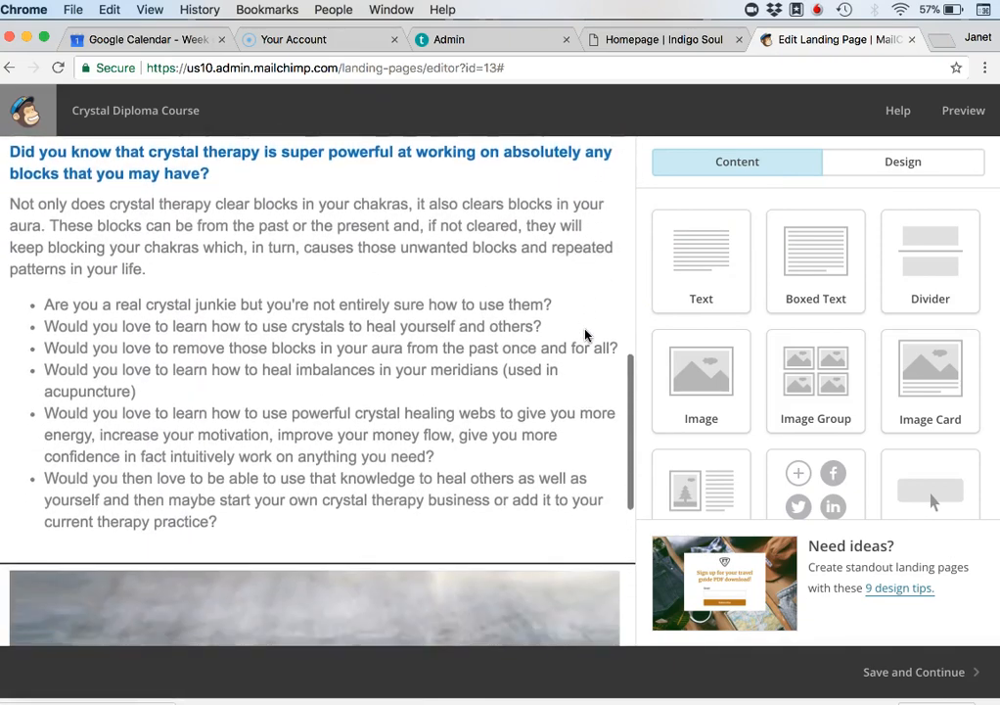
scroll(585, 336, down, 1)
scroll(585, 336, up, 2)
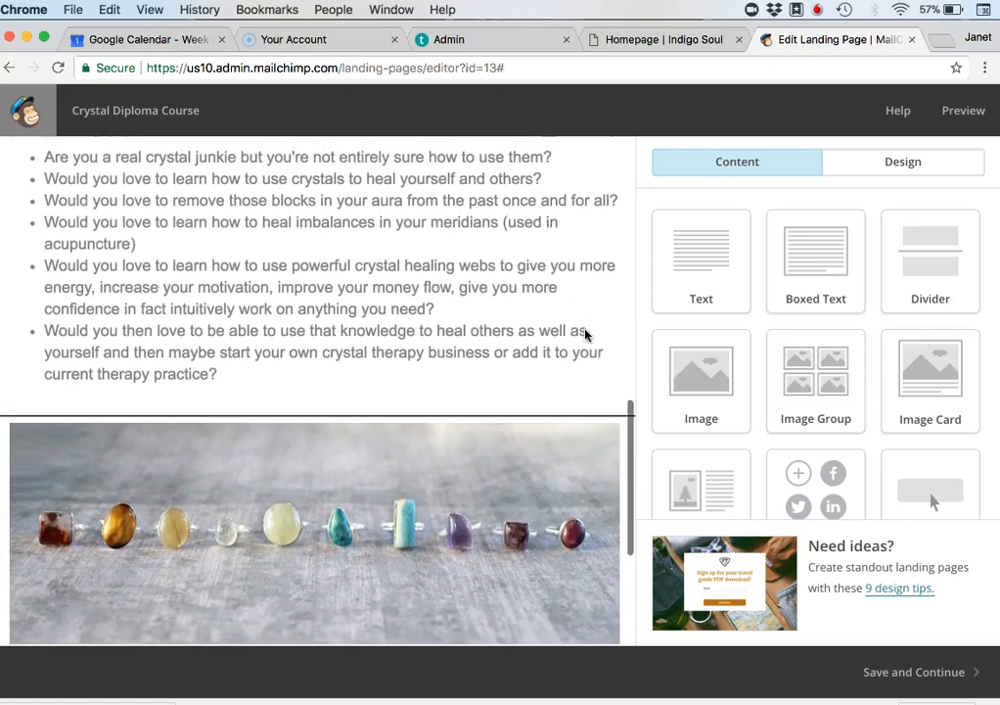
click(501, 343)
scroll(875, 433, down, 5)
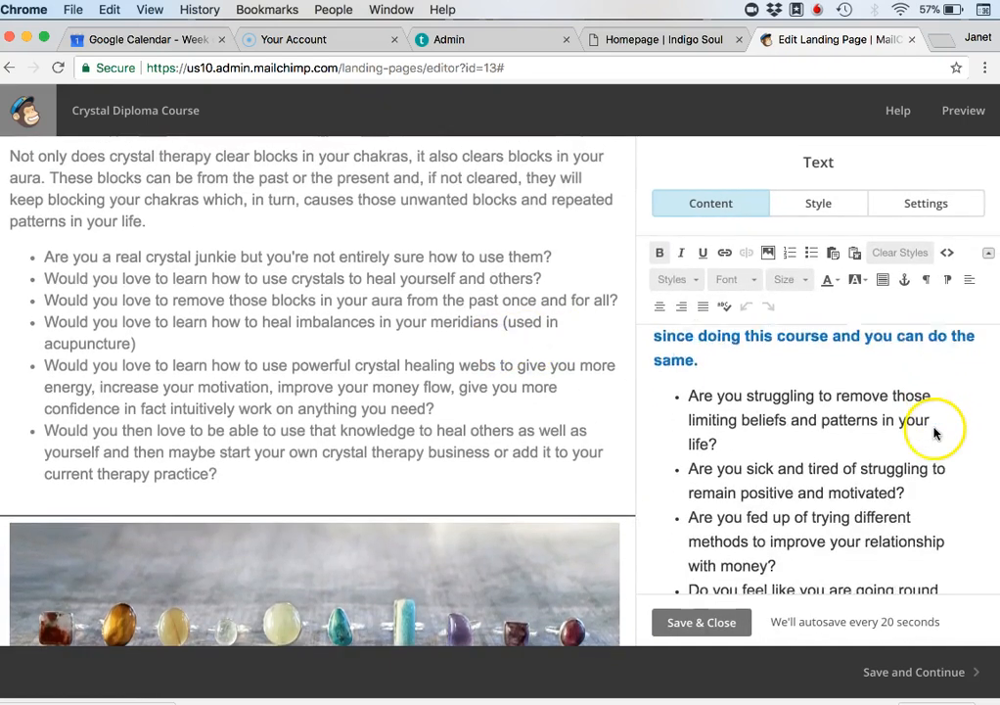
click(756, 391)
key(Return)
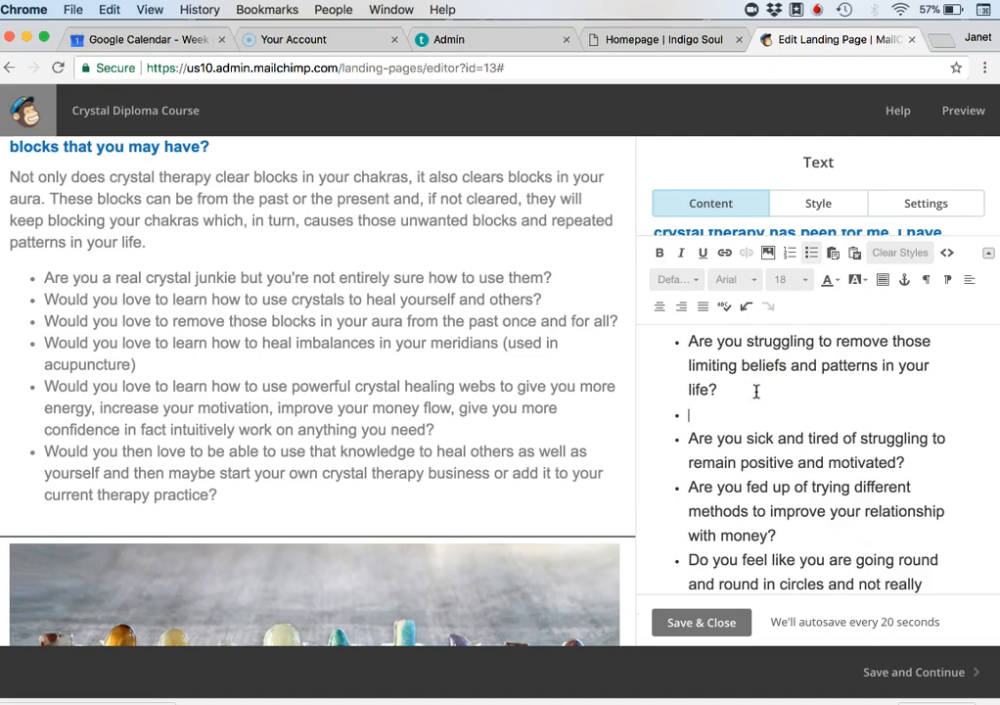
key(BackSpace)
key(Return)
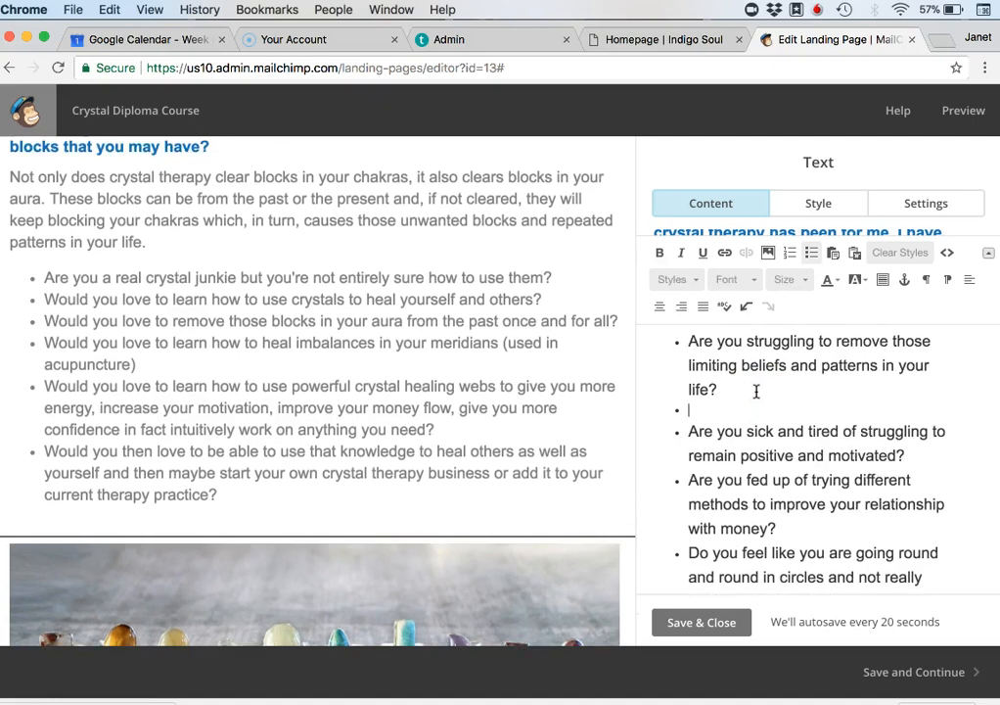
click(805, 255)
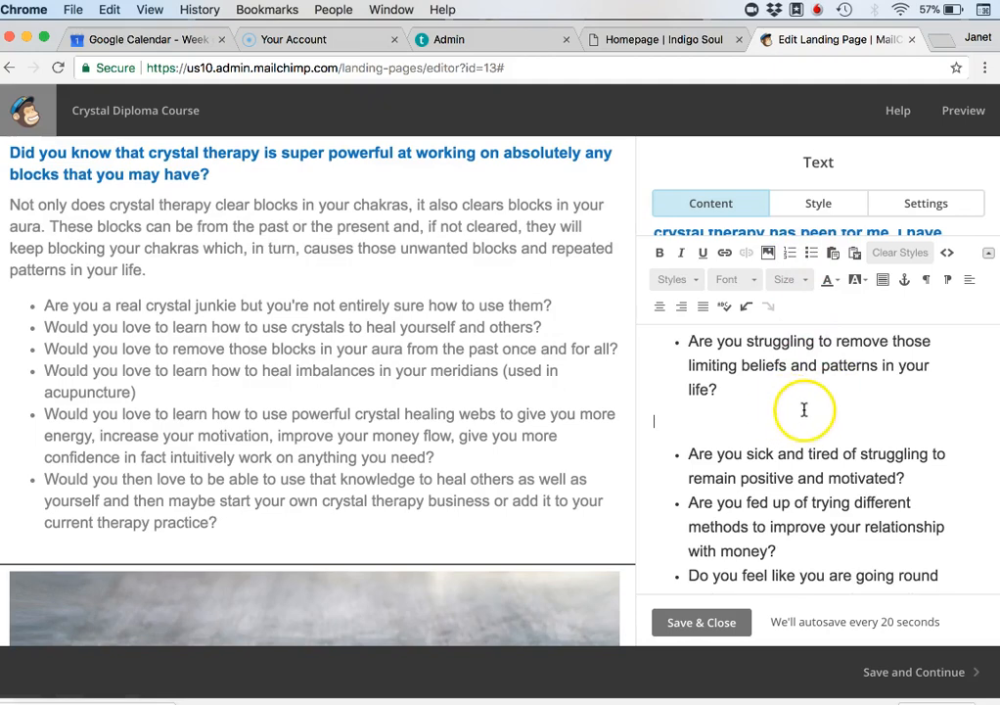
click(702, 623)
Step: Insert a button block between the crystal picture and the email signup form
scroll(543, 442, down, 5)
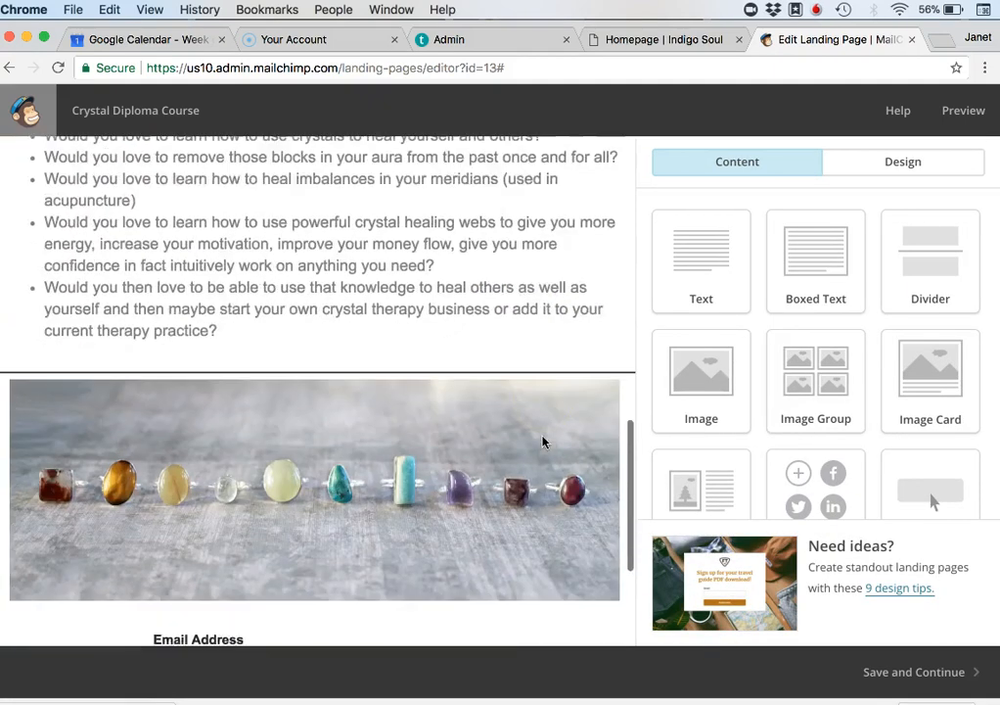
scroll(543, 442, down, 5)
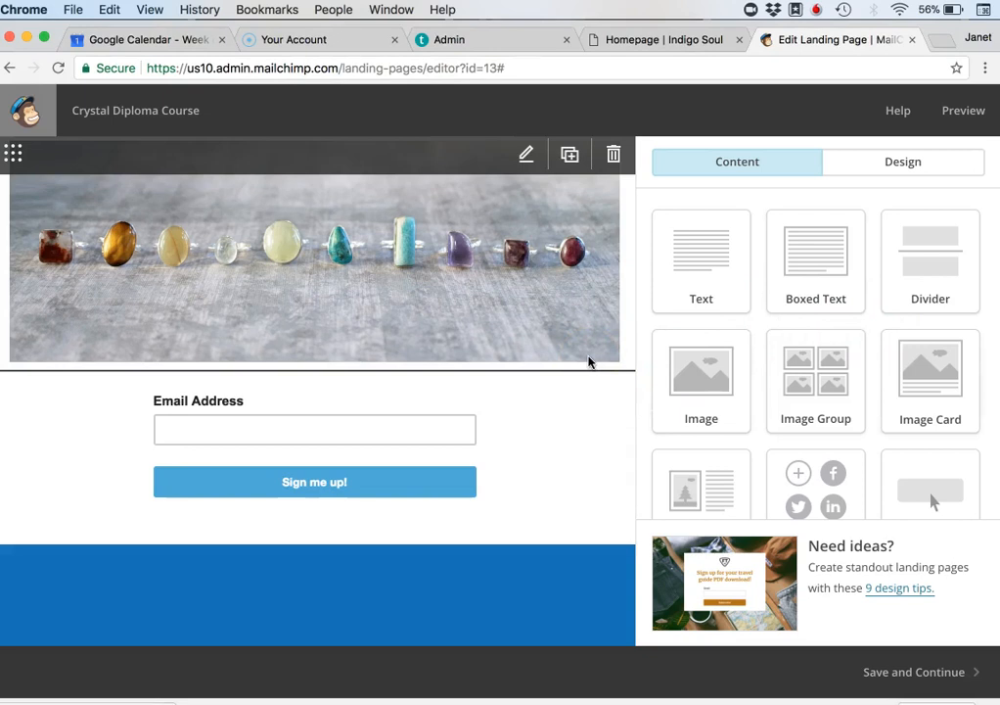
click(571, 399)
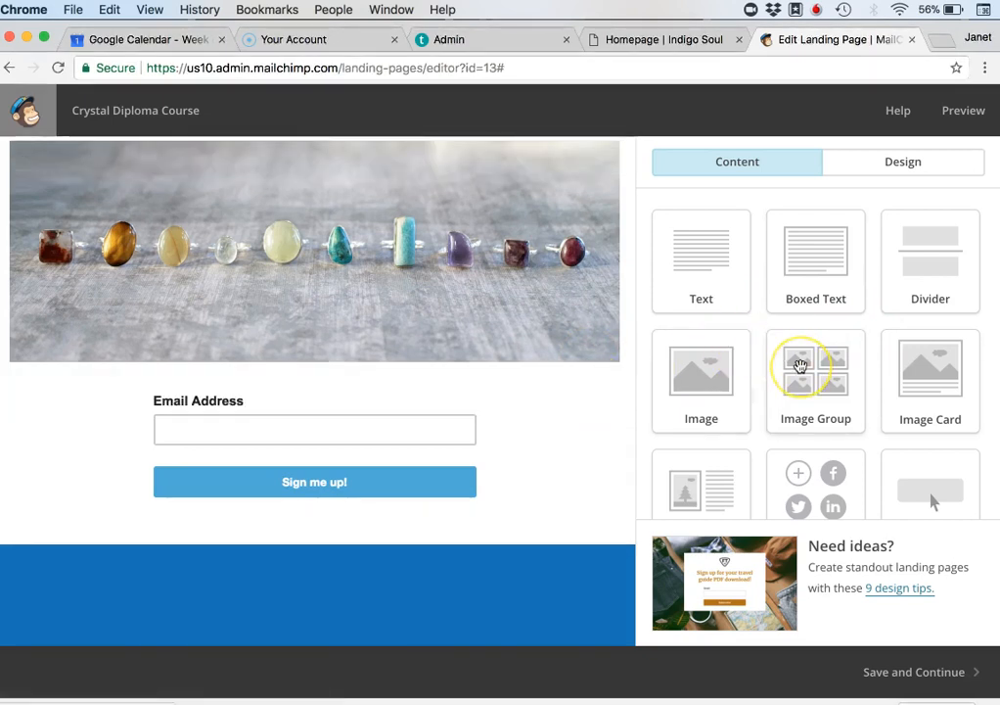
click(847, 358)
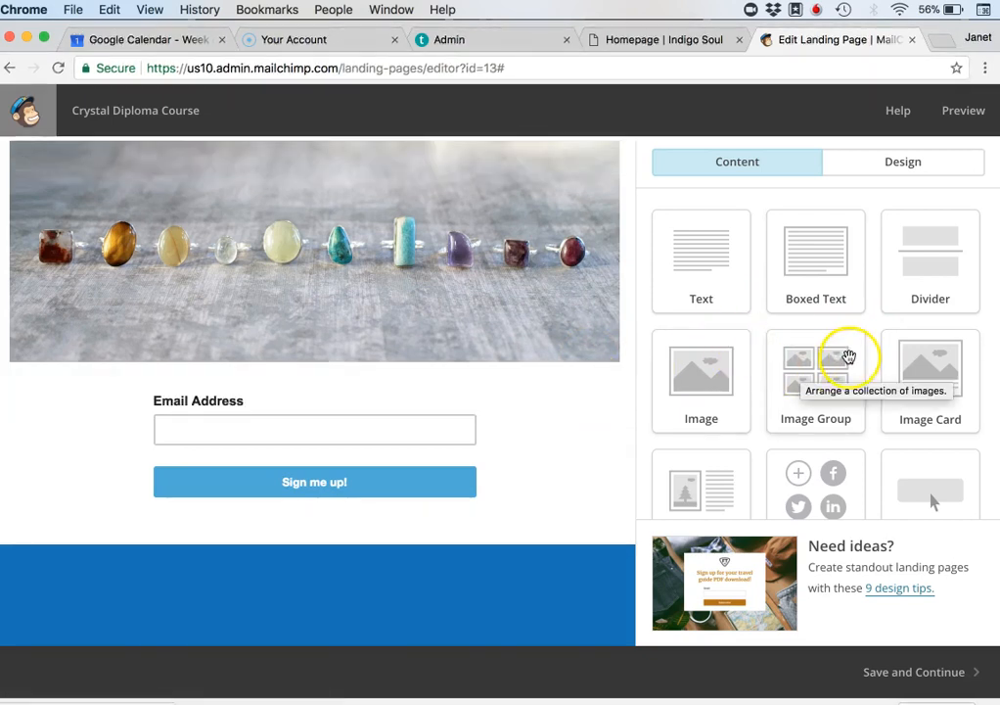
scroll(907, 332, down, 2)
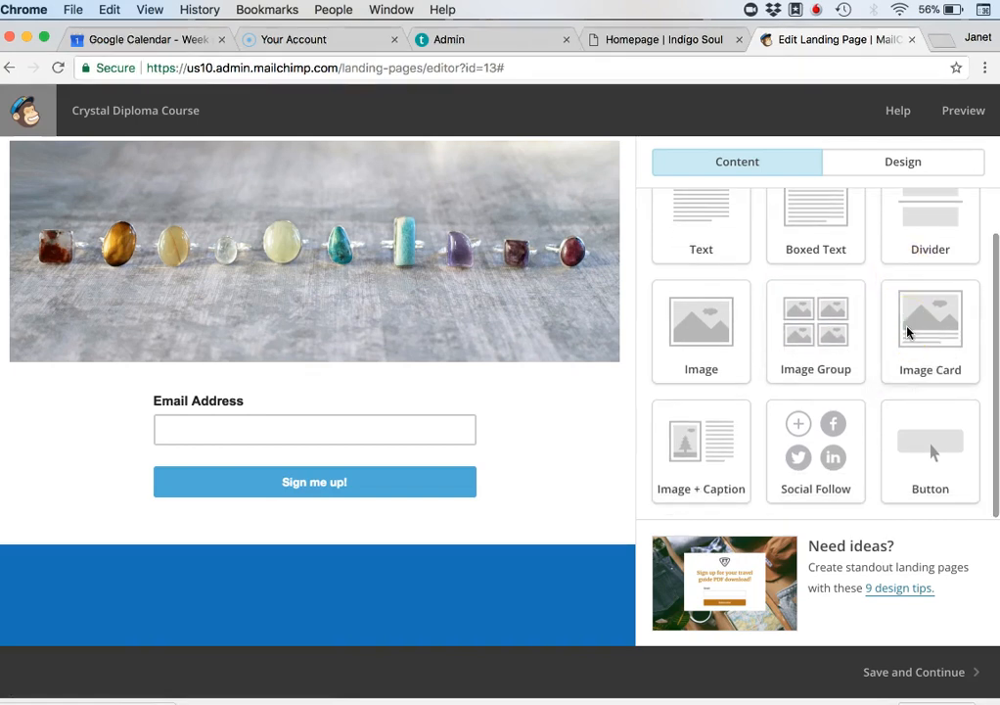
scroll(907, 333, up, 2)
click(930, 328)
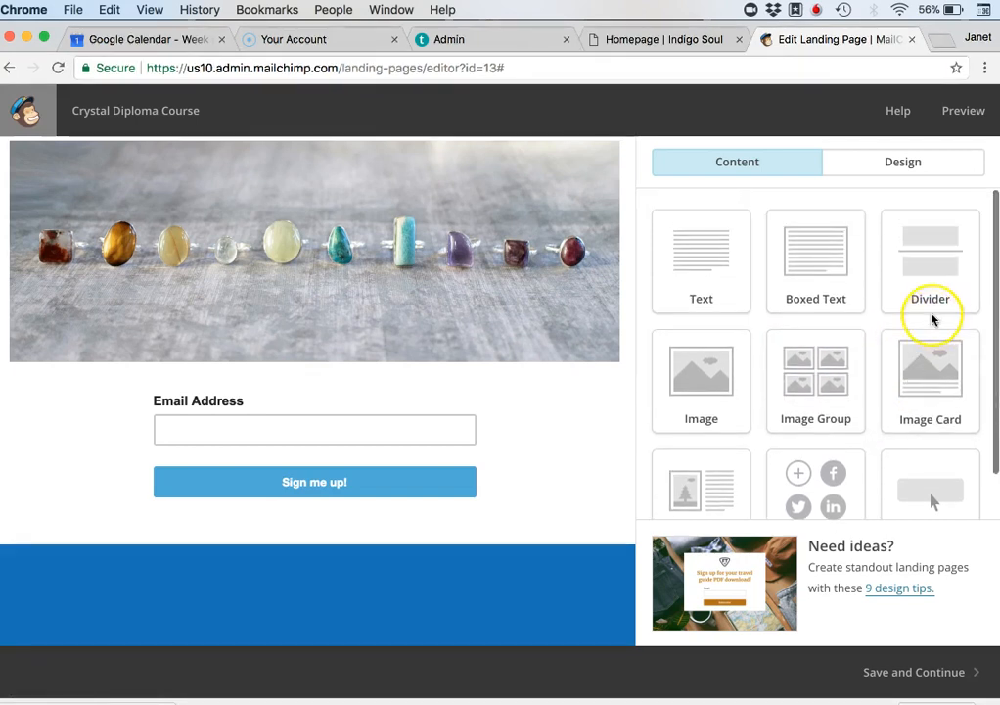
scroll(932, 319, down, 2)
scroll(931, 319, up, 2)
scroll(932, 319, down, 3)
drag(933, 428, 504, 387)
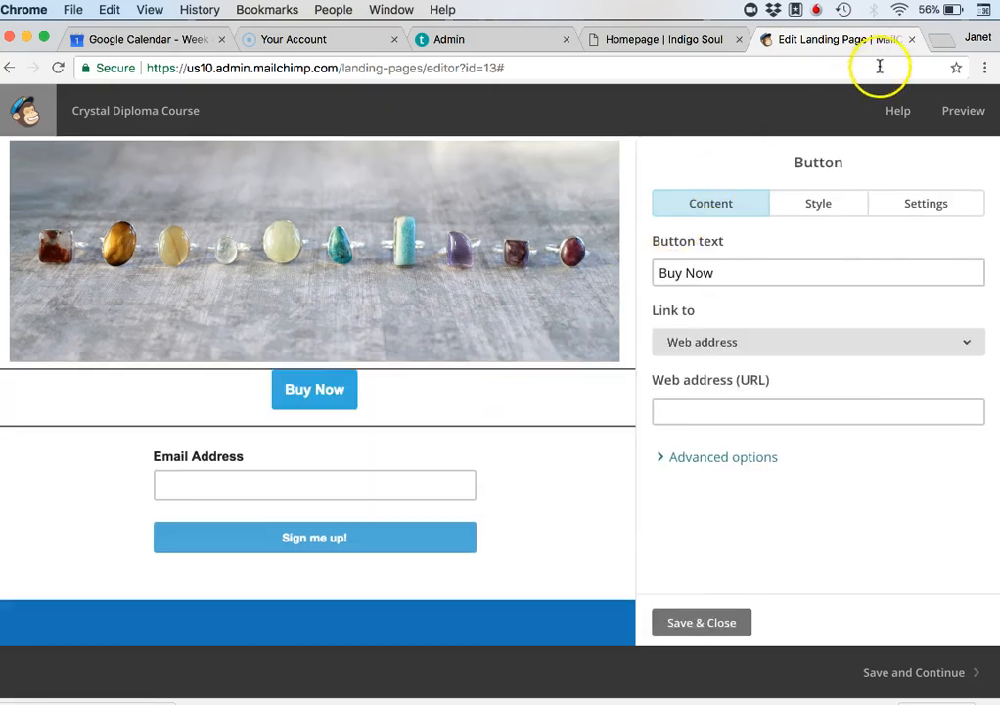
Step: Open PayPal in a new browser tab and log in by entering the account password
click(939, 40)
text(p)
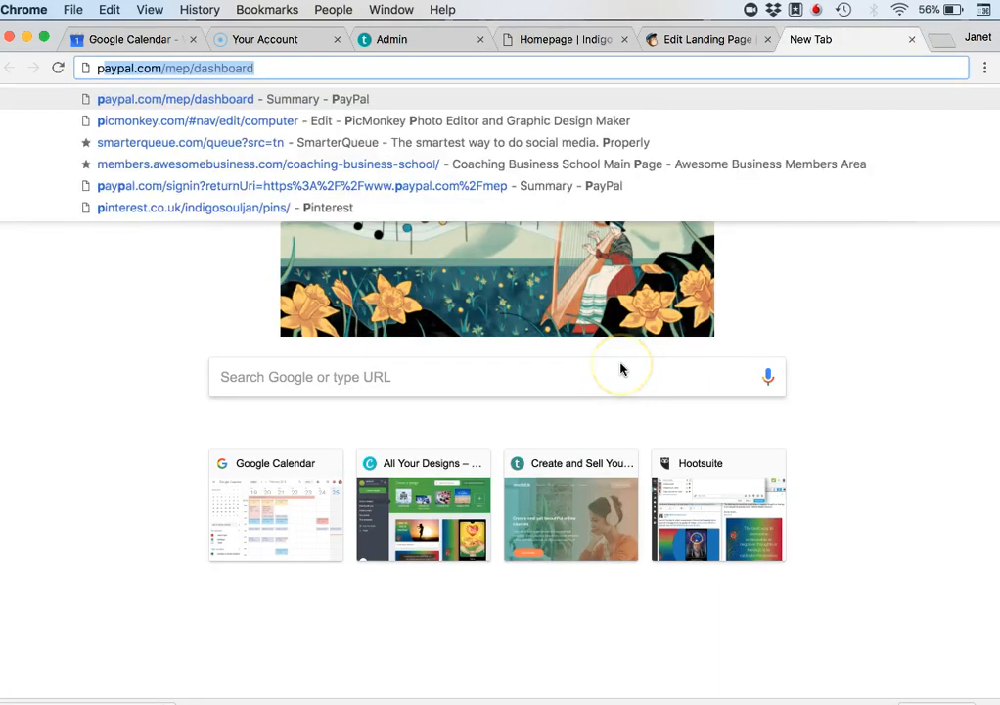
text(aypal)
key(Return)
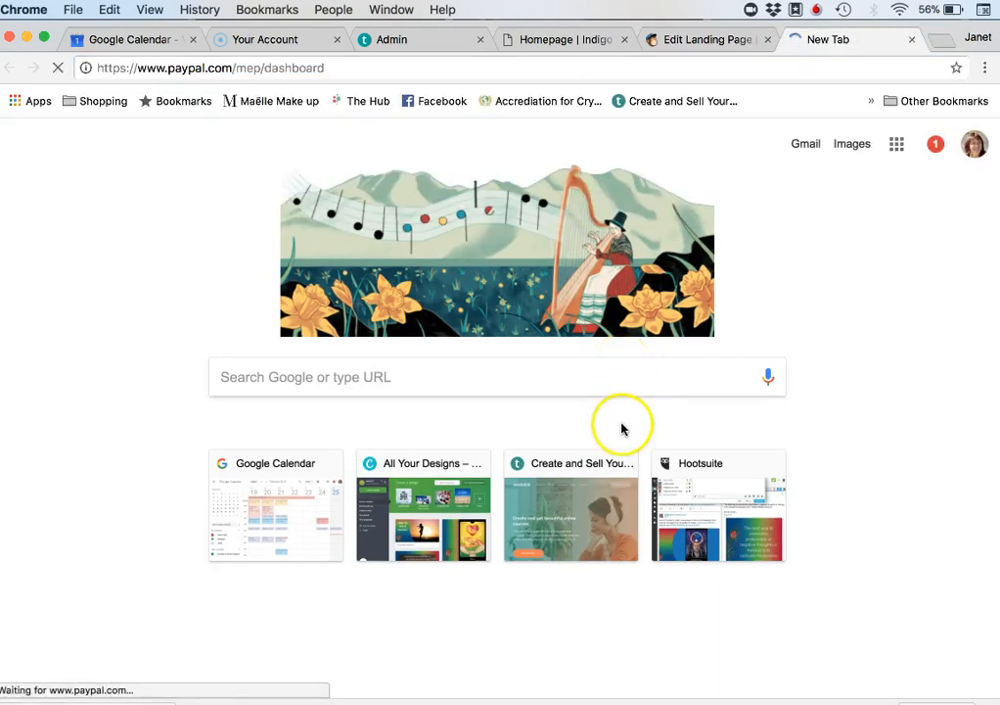
click(542, 337)
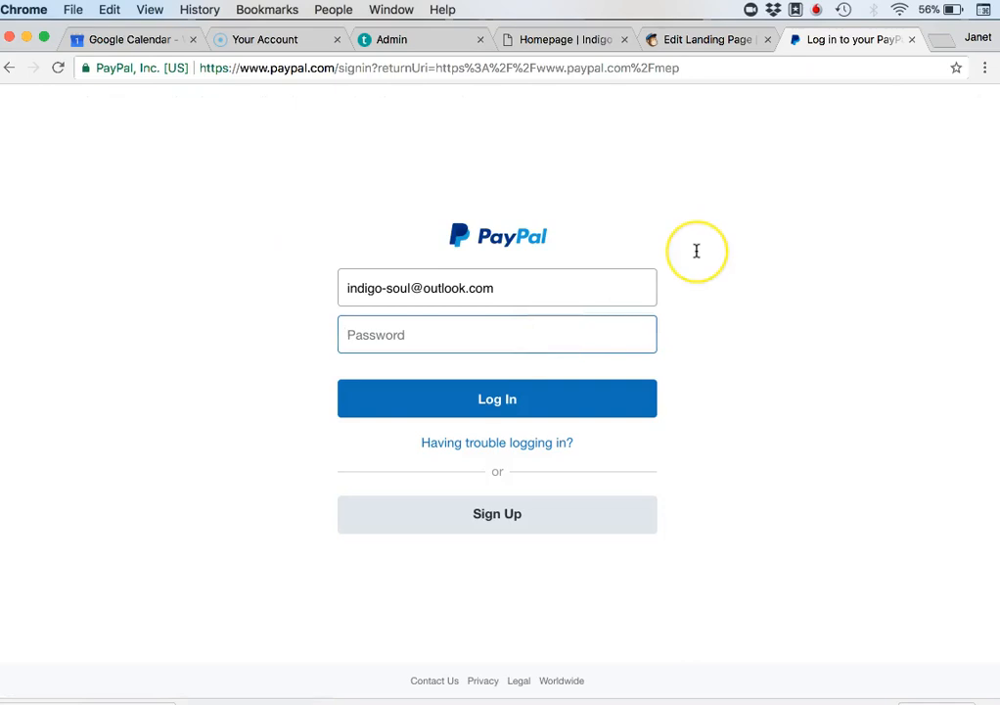
text(•••)
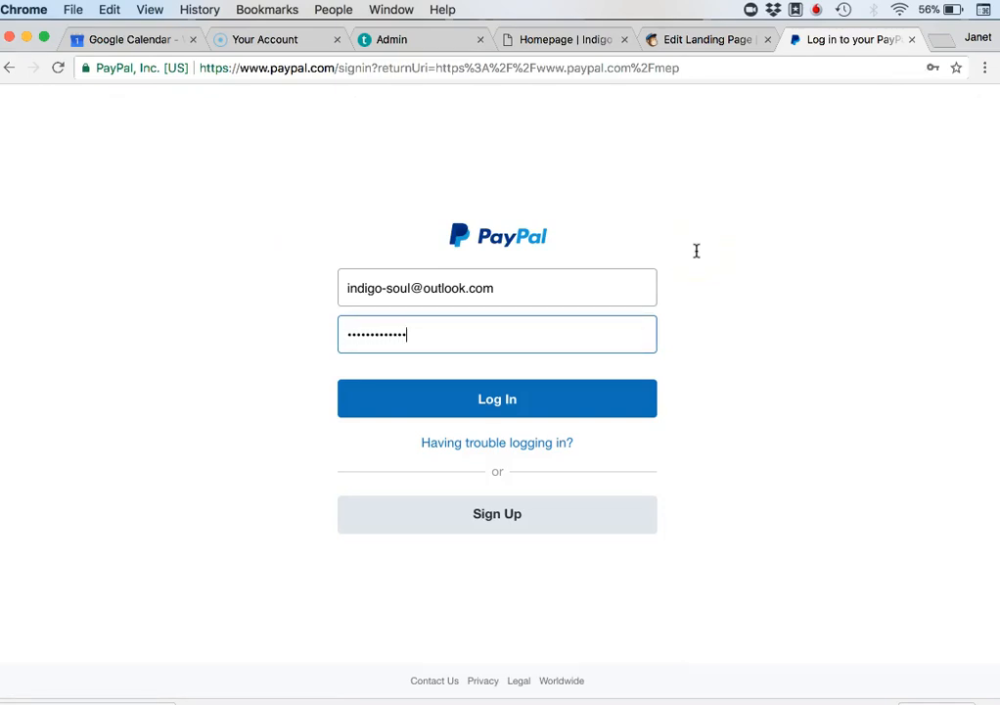
key(Return)
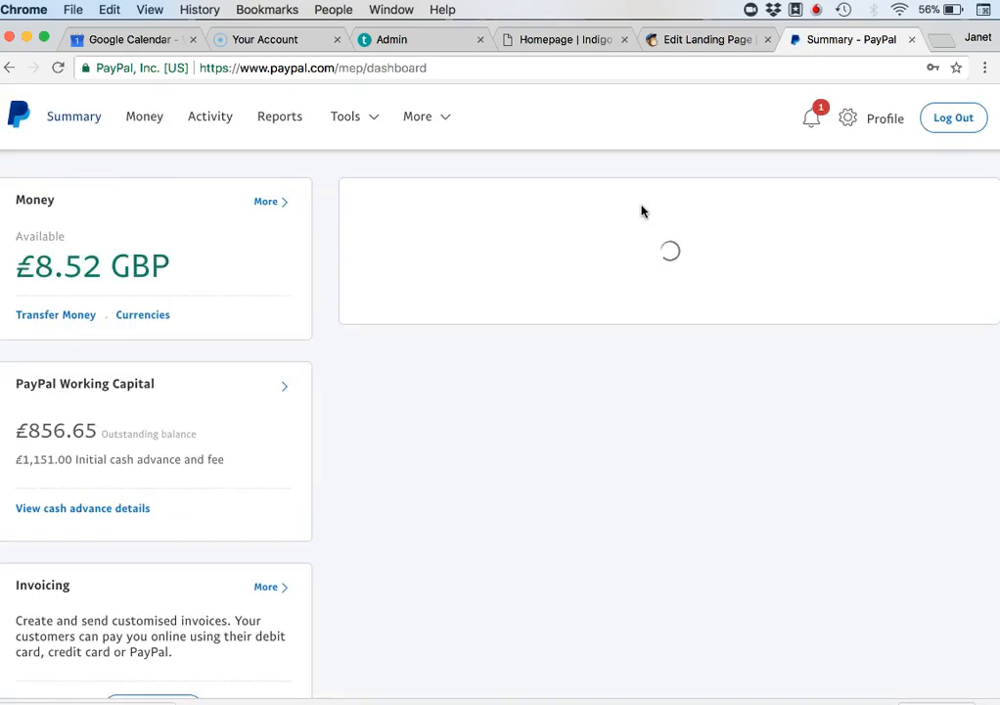
Step: Open the list of saved PayPal payment buttons
mouse_move(364, 119)
click(404, 183)
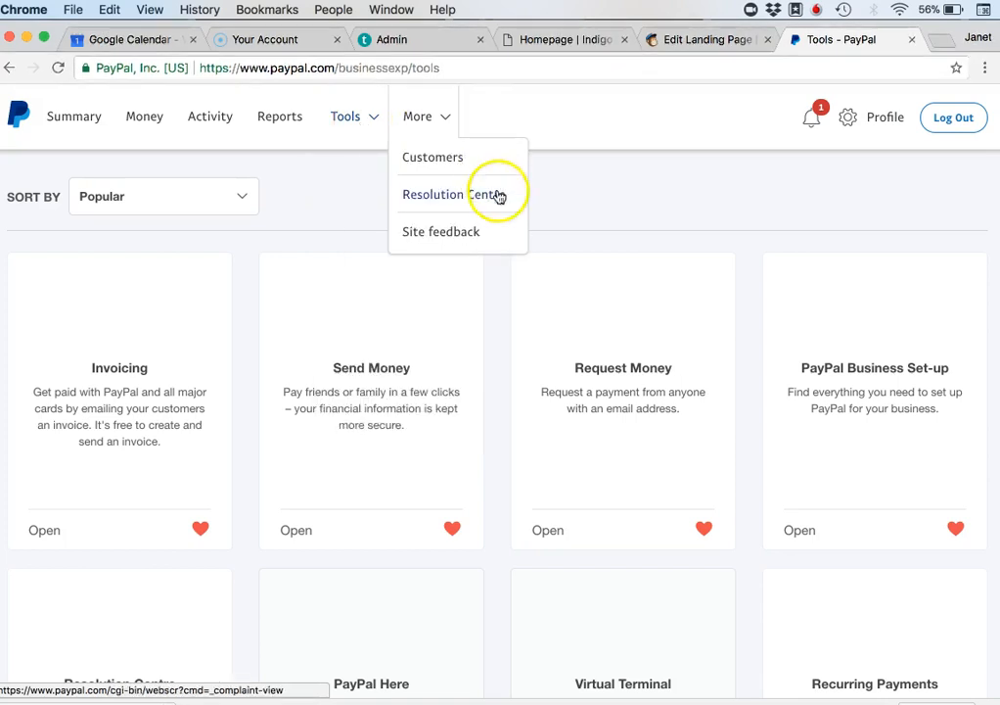
click(385, 242)
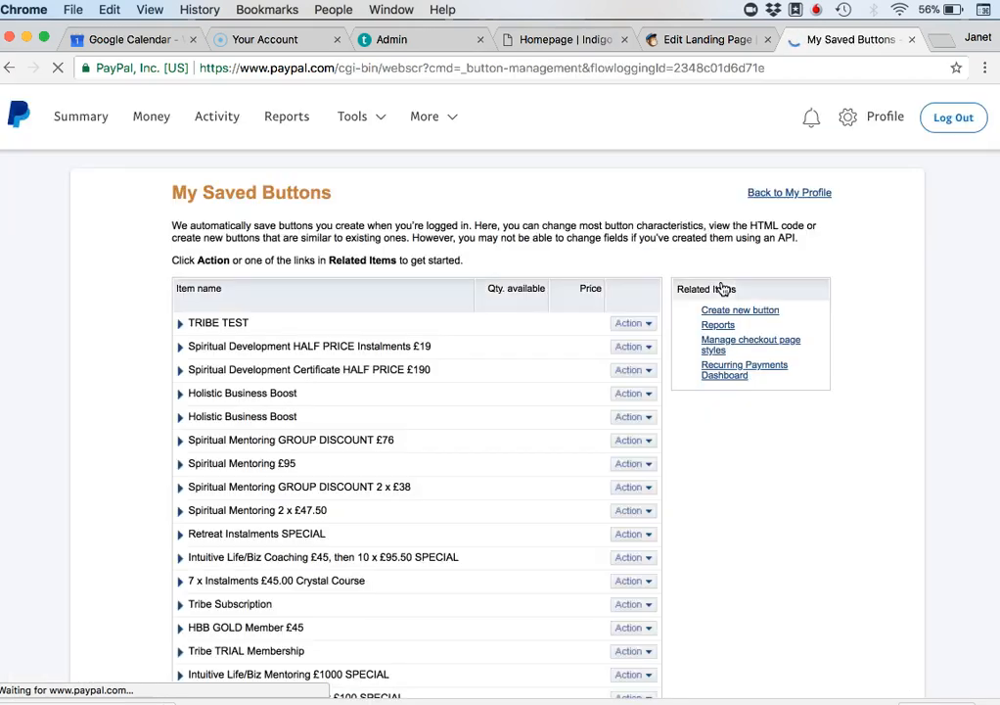
Step: Look through the whole list of saved PayPal buttons, checking the course and instalment items
scroll(534, 415, down, 1)
scroll(533, 415, down, 5)
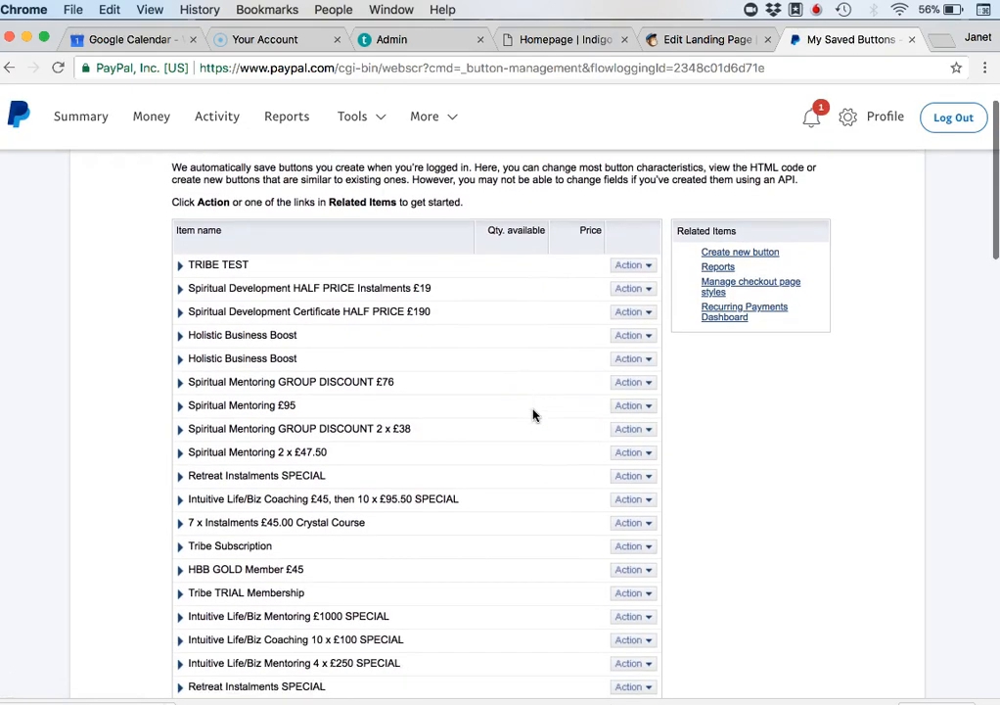
scroll(533, 415, up, 4)
scroll(569, 415, down, 5)
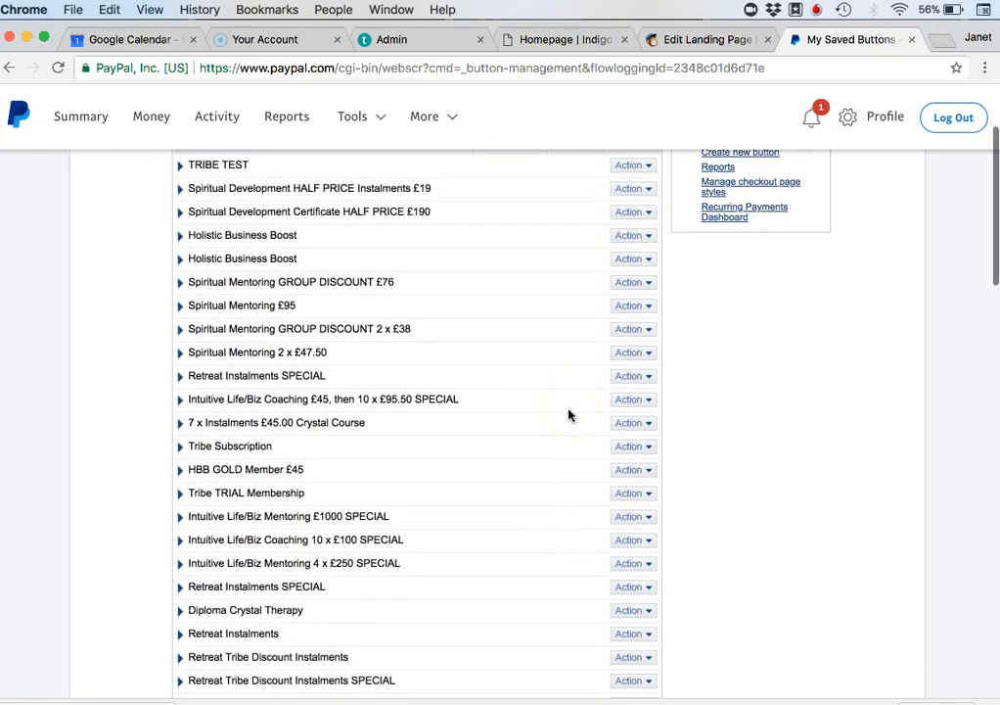
scroll(568, 415, down, 6)
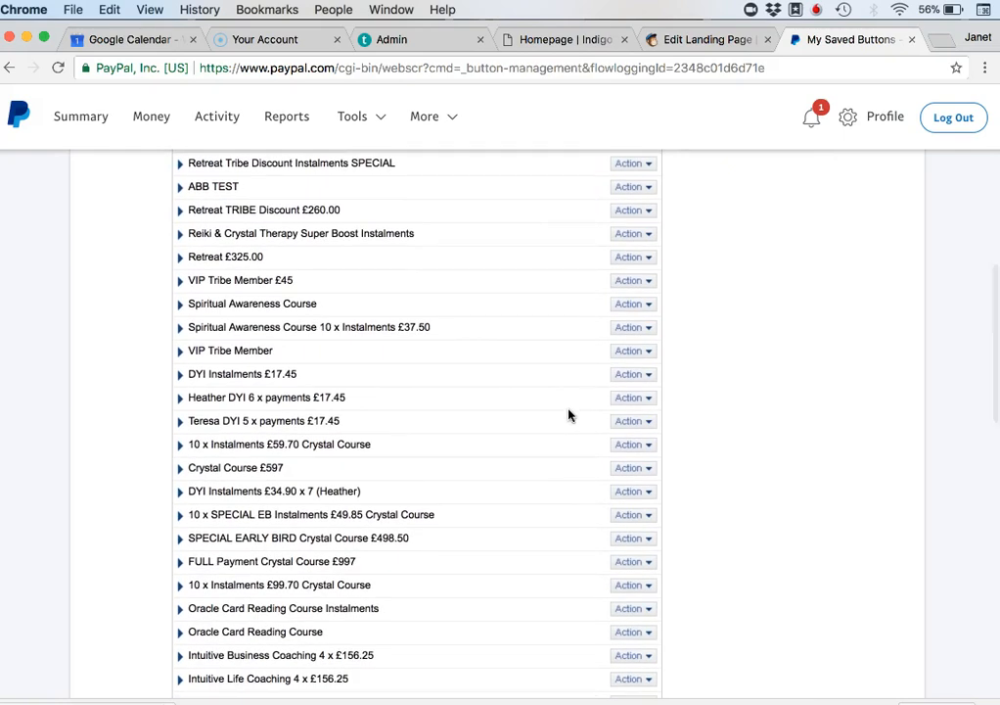
scroll(569, 415, down, 3)
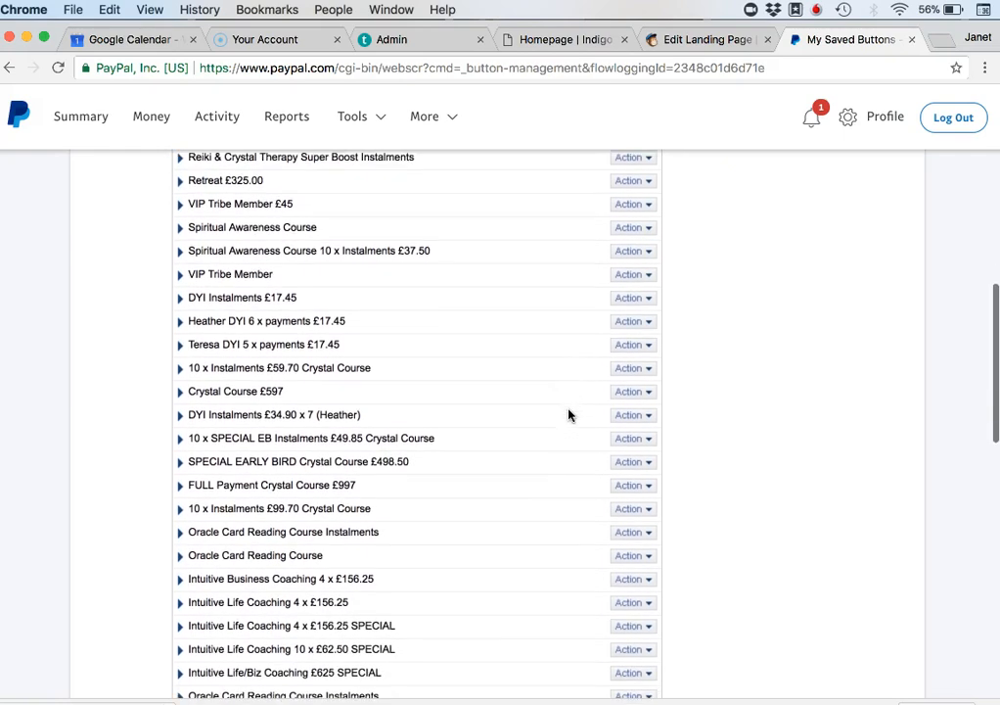
scroll(568, 415, up, 8)
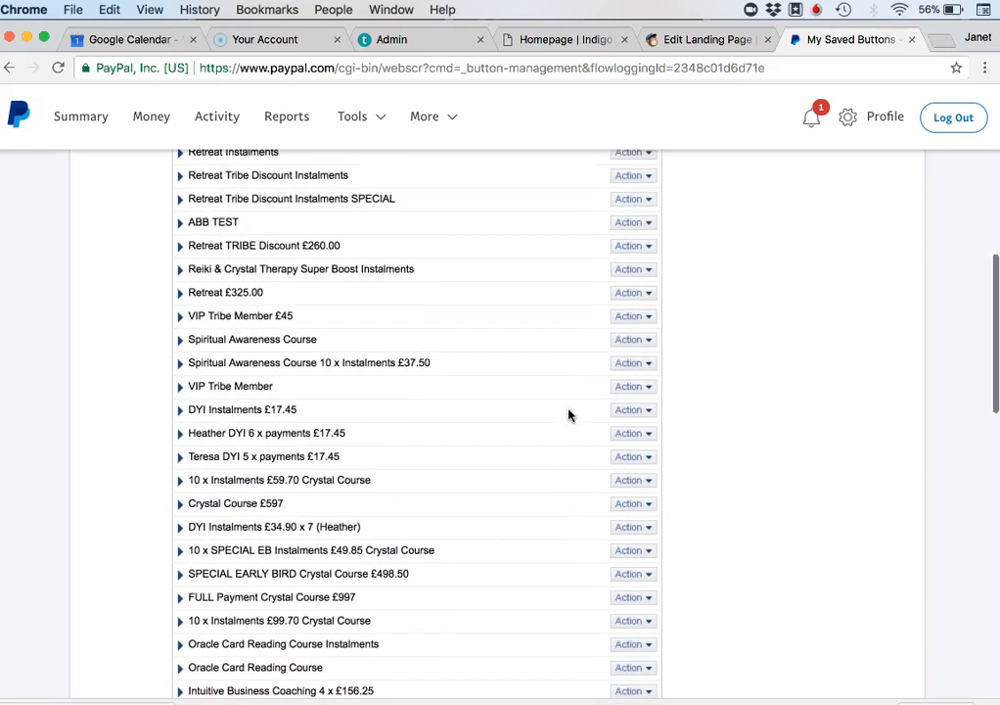
scroll(569, 415, up, 5)
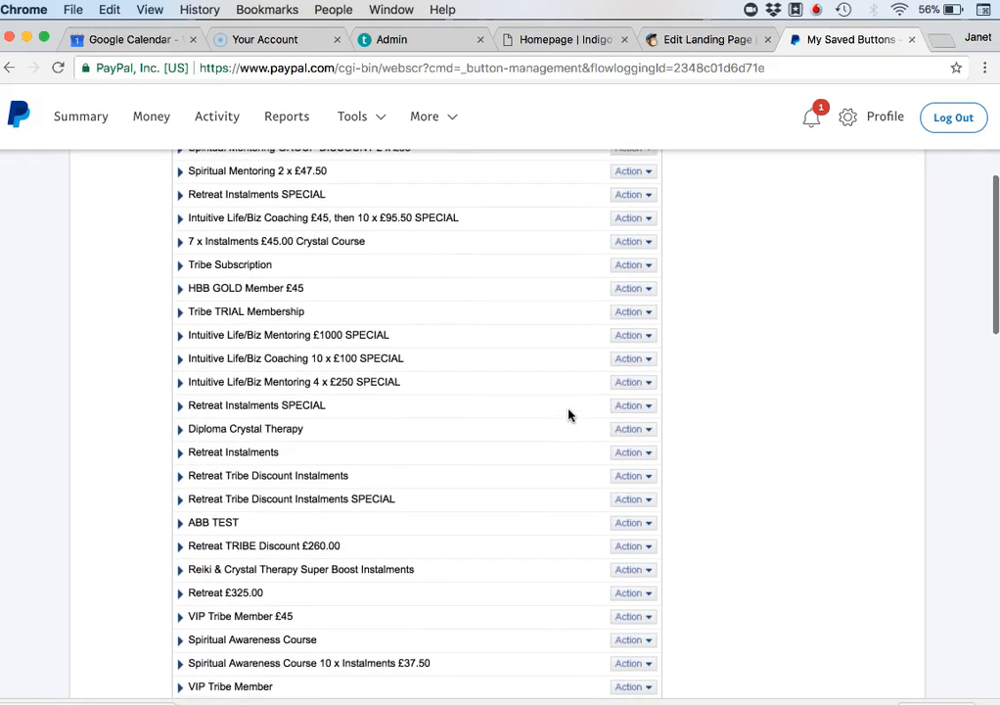
scroll(569, 415, up, 1)
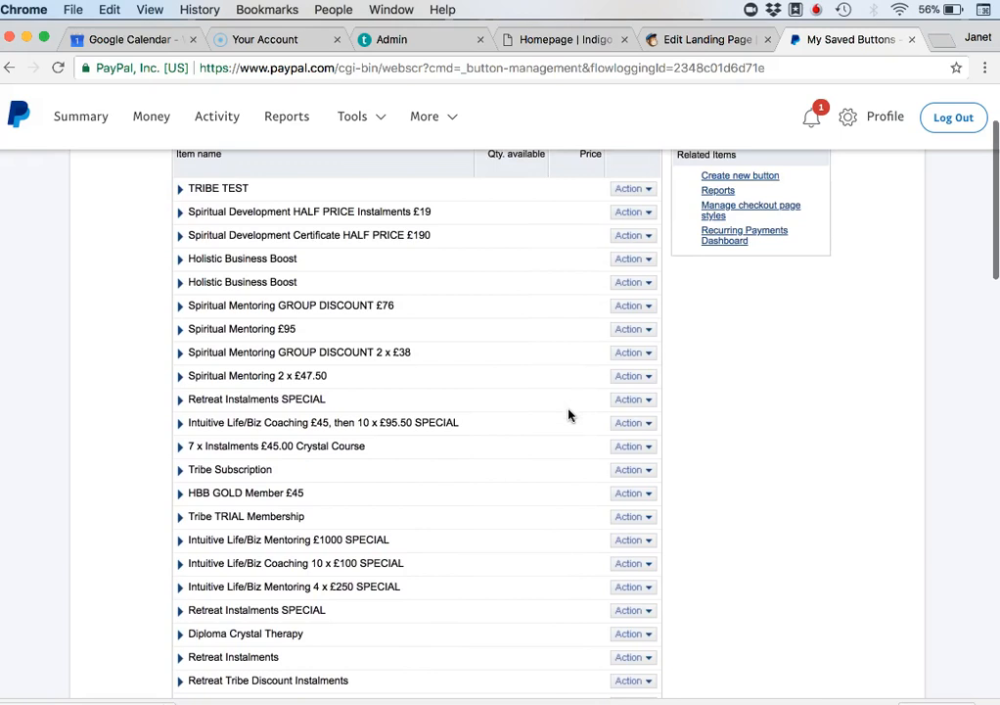
scroll(569, 415, down, 8)
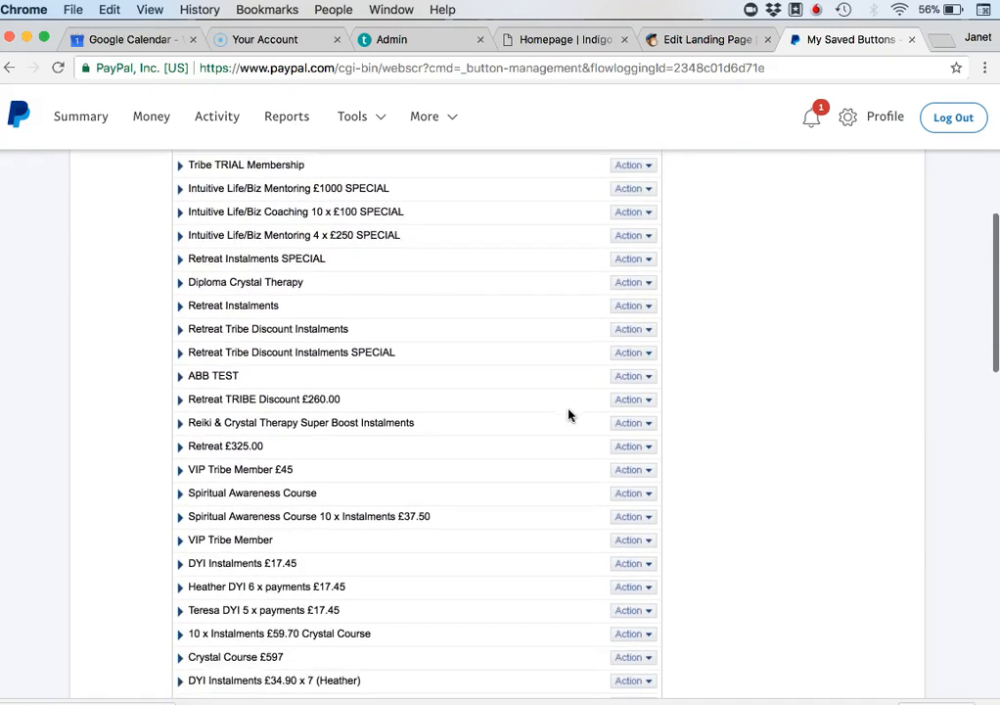
scroll(569, 415, down, 5)
scroll(568, 415, down, 2)
scroll(569, 415, down, 4)
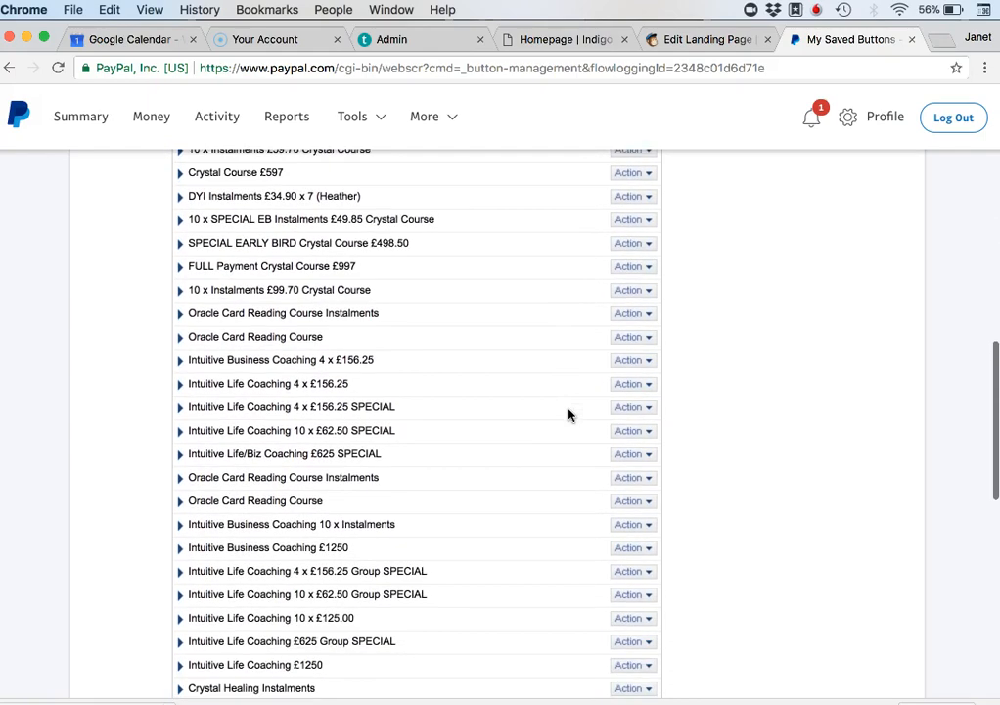
scroll(569, 415, down, 5)
scroll(568, 415, down, 3)
scroll(567, 415, up, 15)
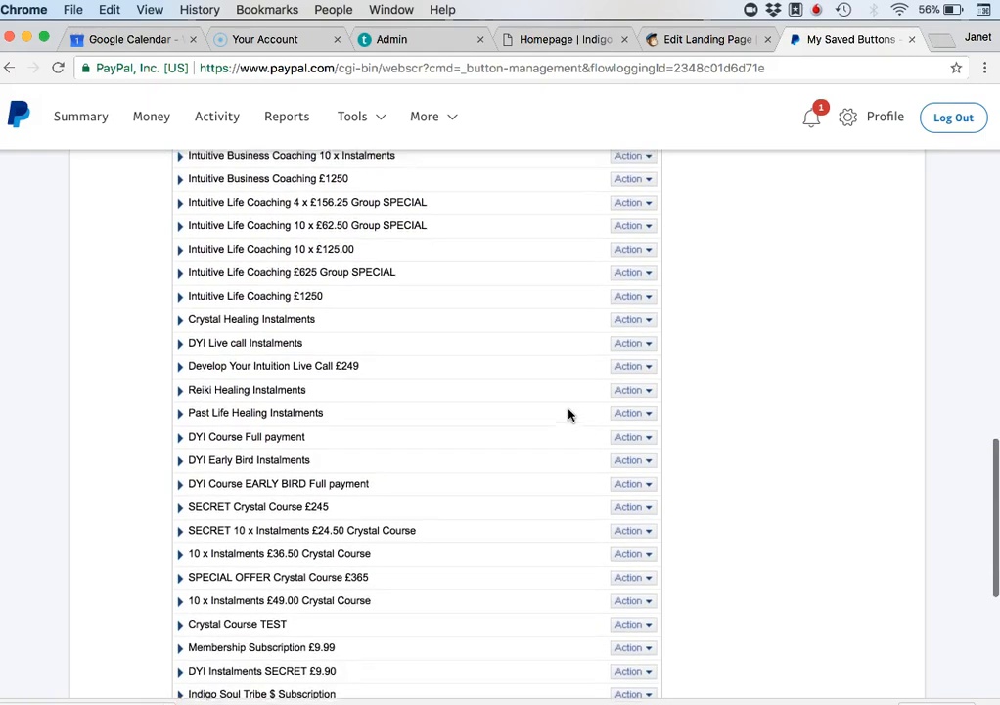
Step: View the code of the saved button "Spiritual Development Certificate HALF PRICE £190" and copy its email payment link
click(554, 397)
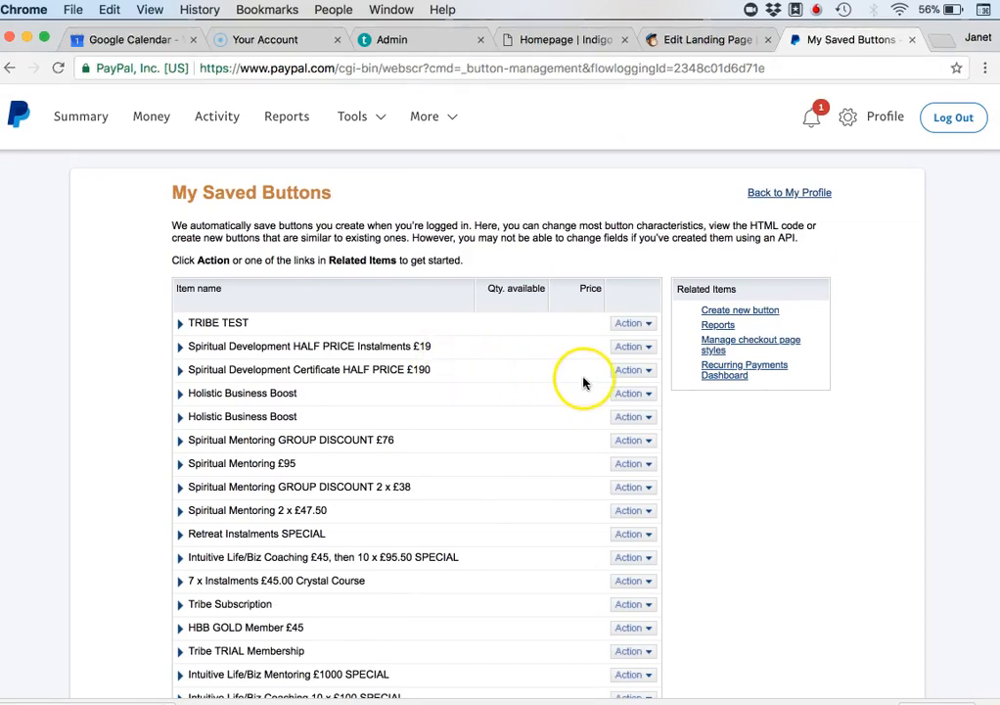
click(645, 372)
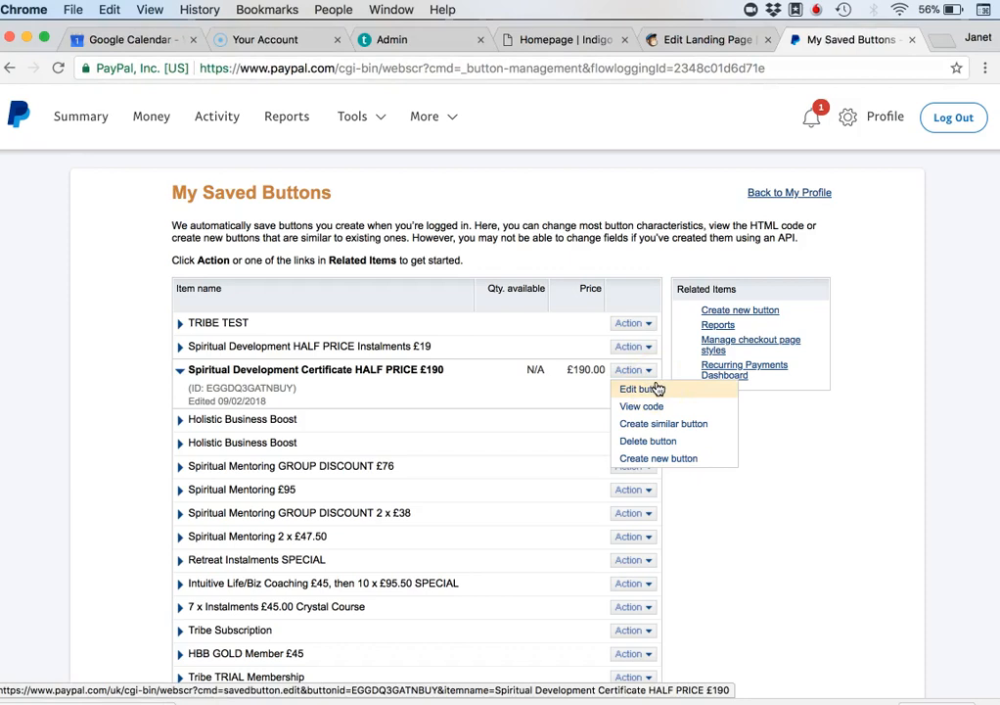
click(661, 395)
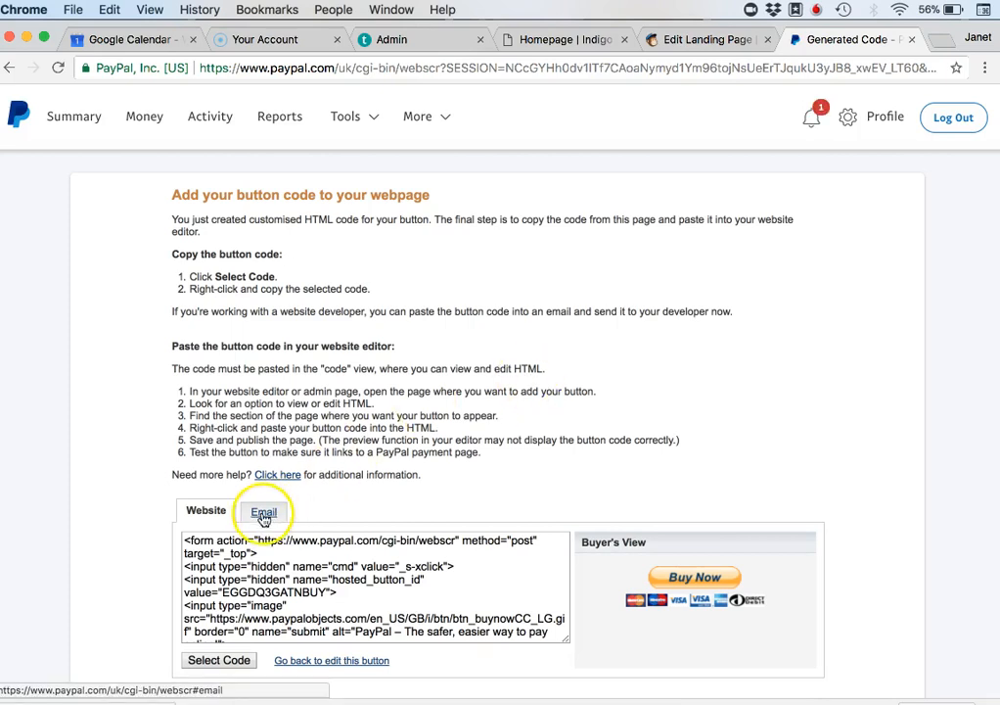
click(263, 513)
click(396, 540)
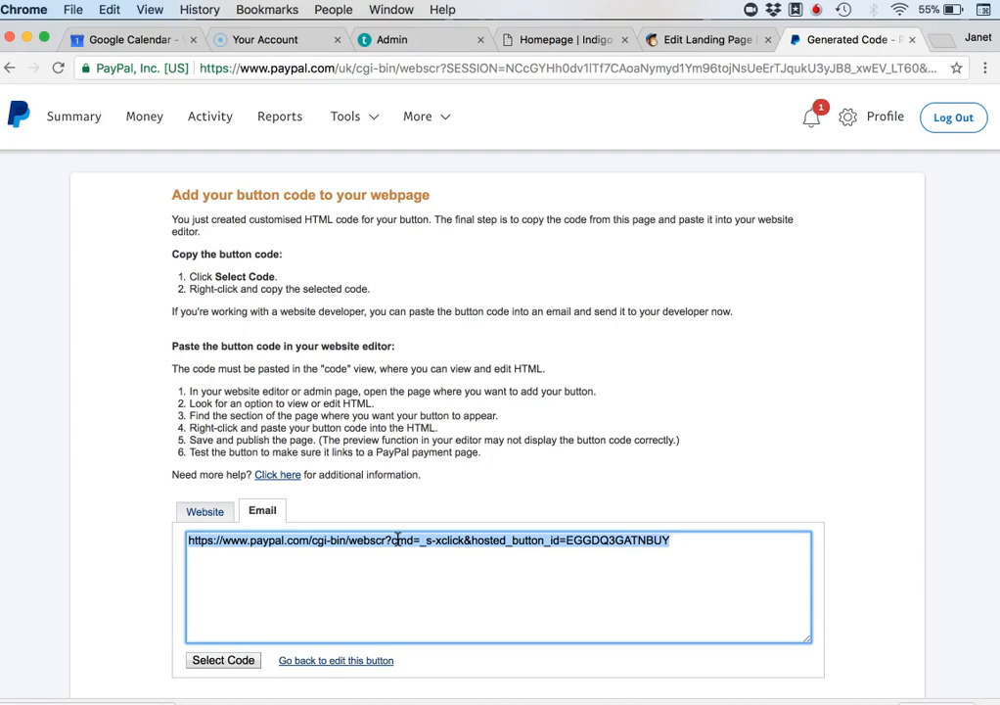
right_click(397, 540)
click(445, 576)
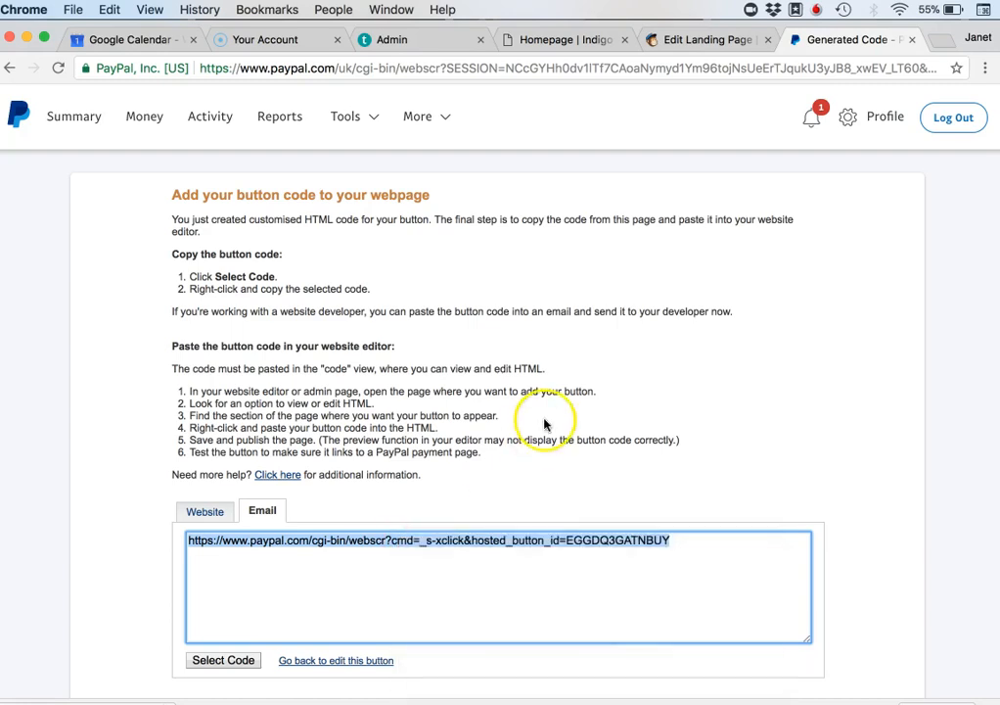
Step: Return to the MailChimp landing page and paste the copied PayPal link as the Buy Now button's web address
click(675, 43)
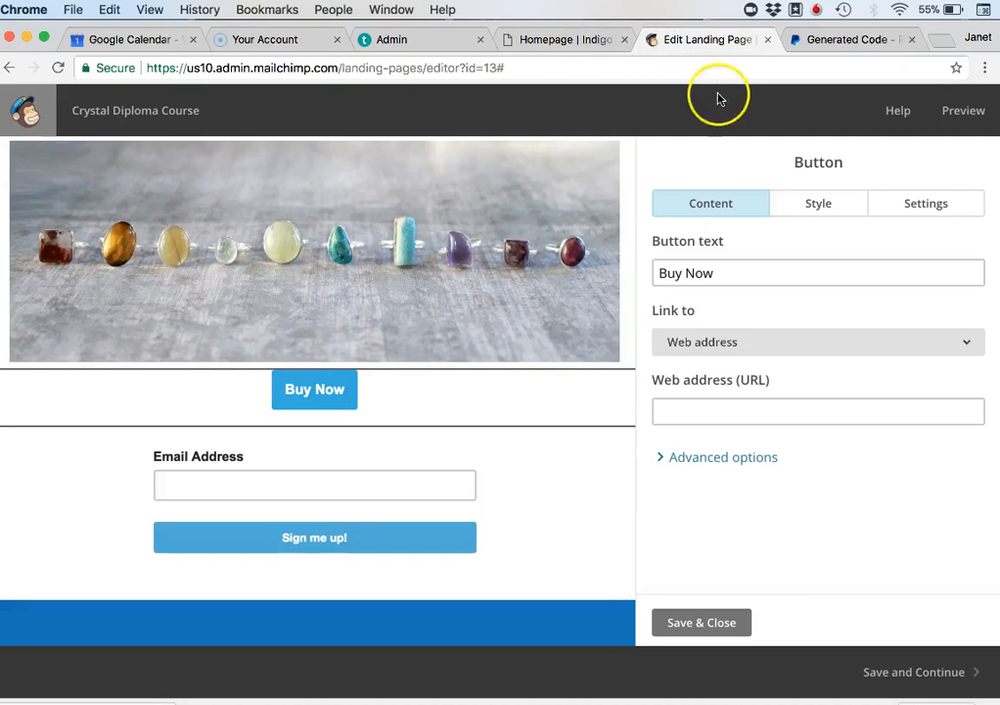
click(702, 409)
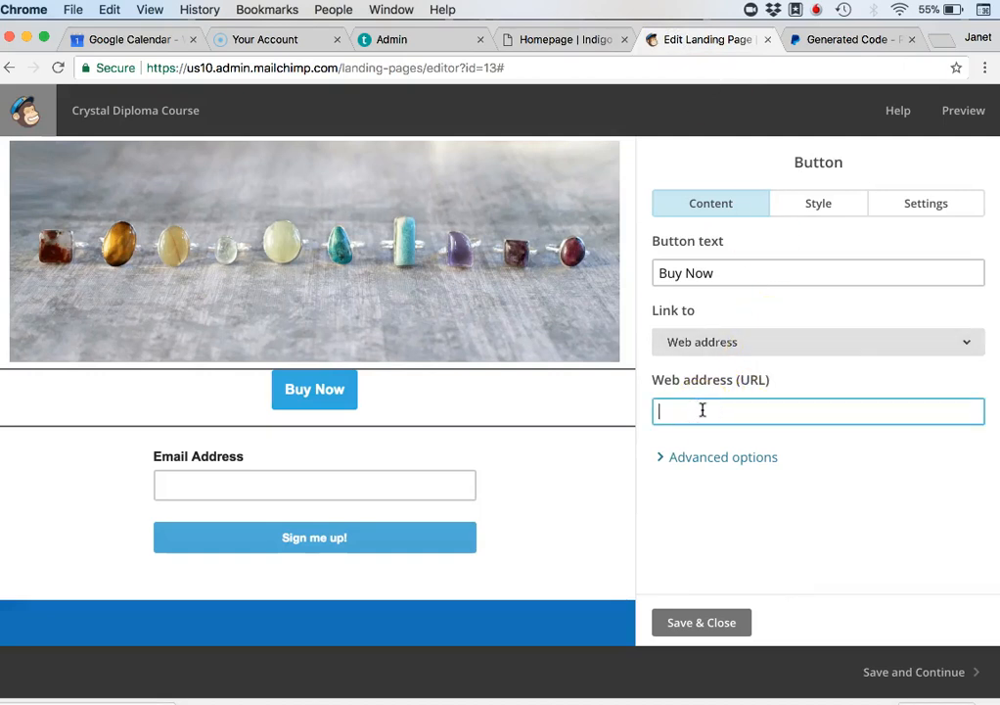
key(super+v)
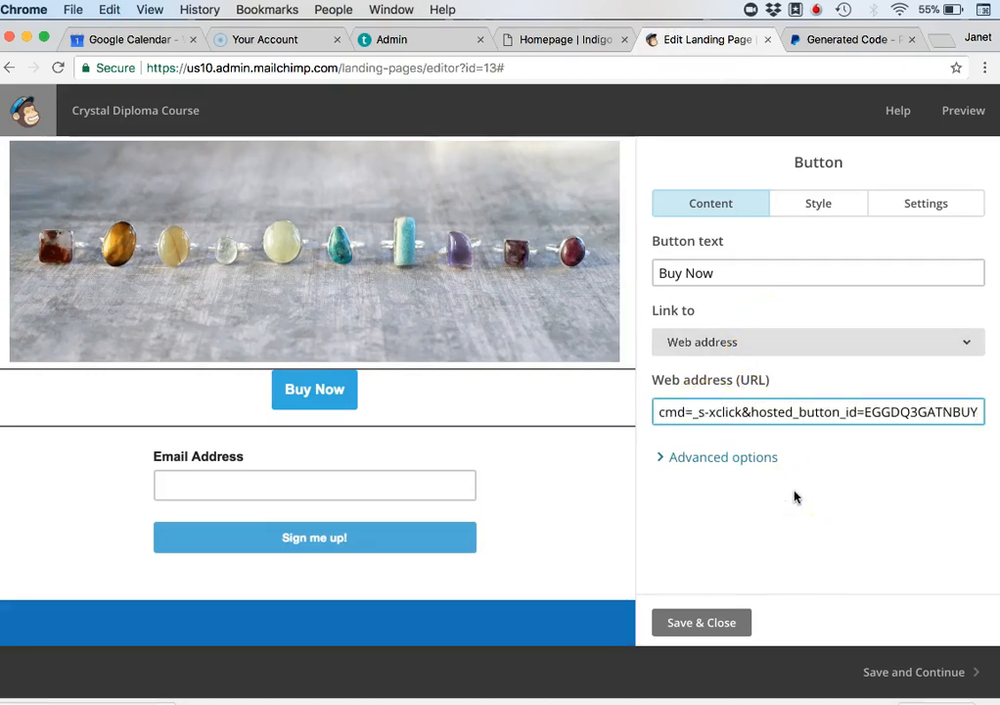
drag(724, 272, 629, 272)
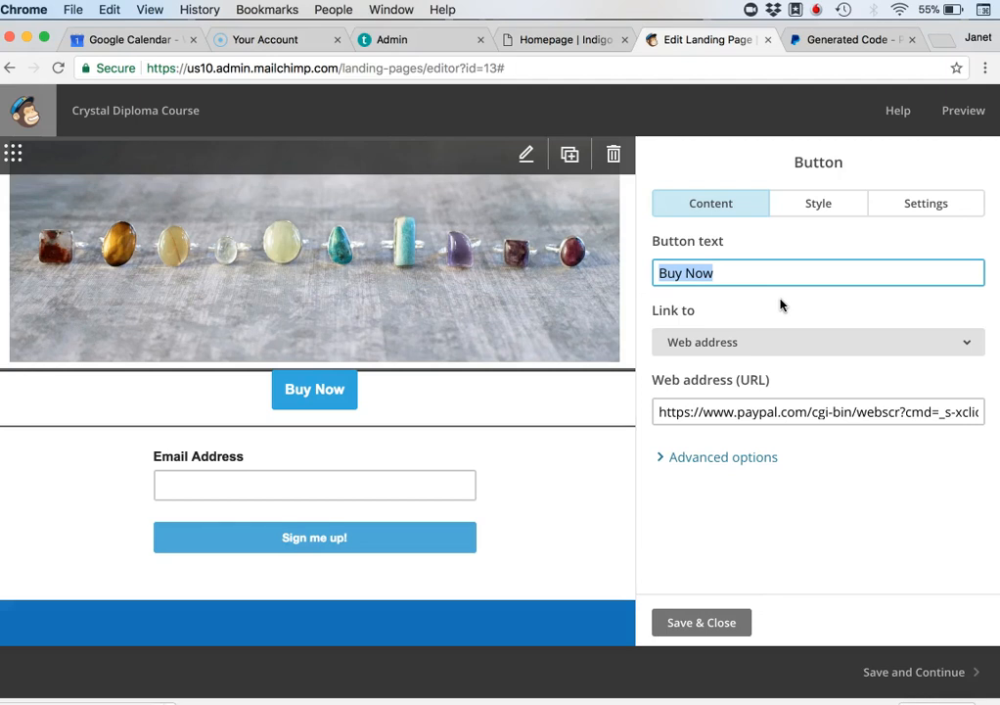
Step: Open the web page indigosoul.co.uk/indigo-soul-tribe/ in a new browser tab
click(406, 39)
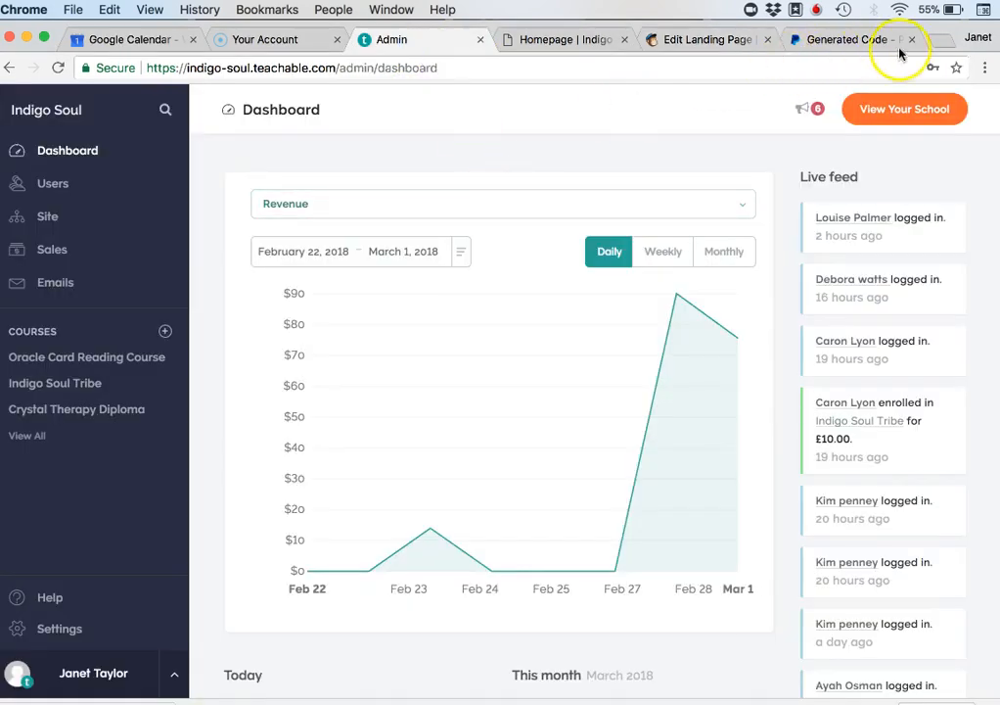
click(944, 41)
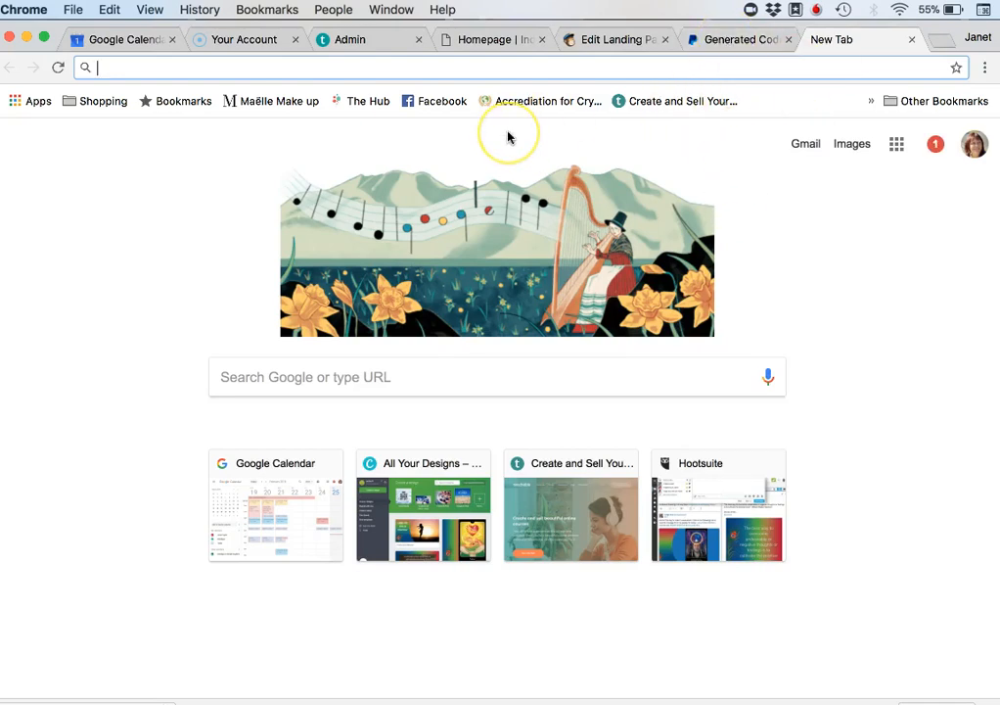
text(U=)
key(BackSpace)
key(BackSpace)
text(INDIG)
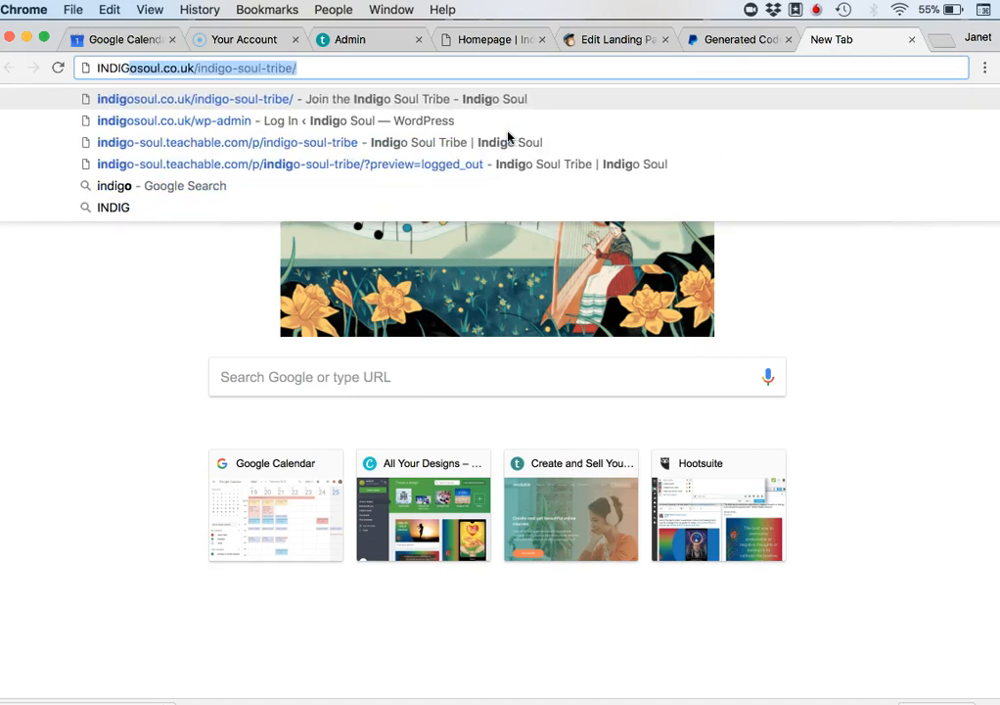
key(Return)
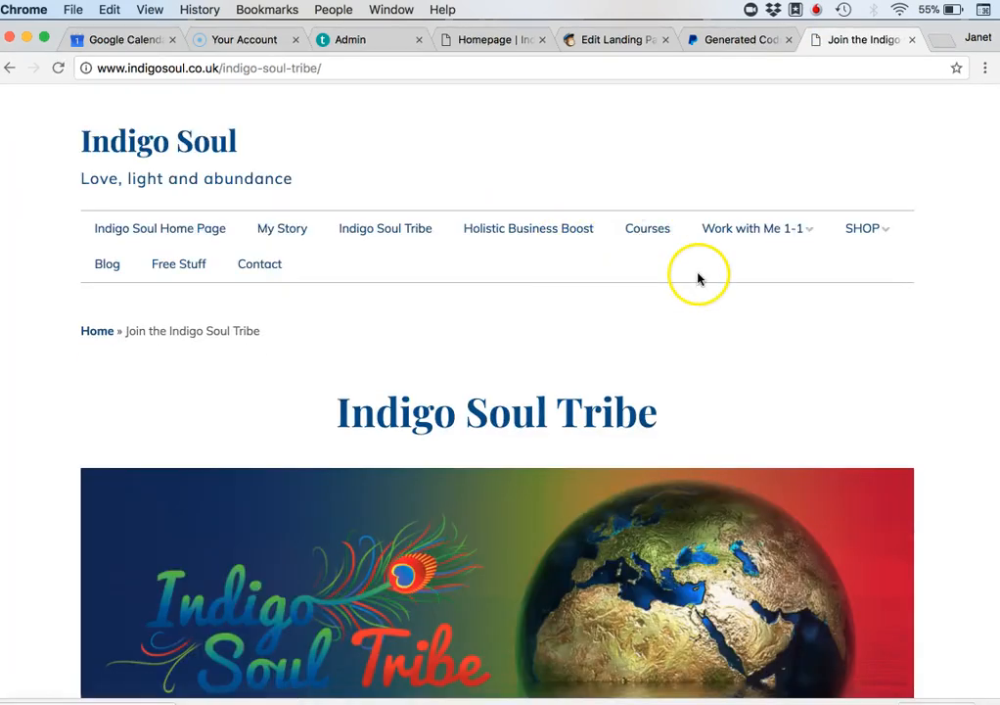
Step: Follow the website's Indigo Soul Tribe link to view the course's Teachable enrolment page
scroll(698, 278, down, 1)
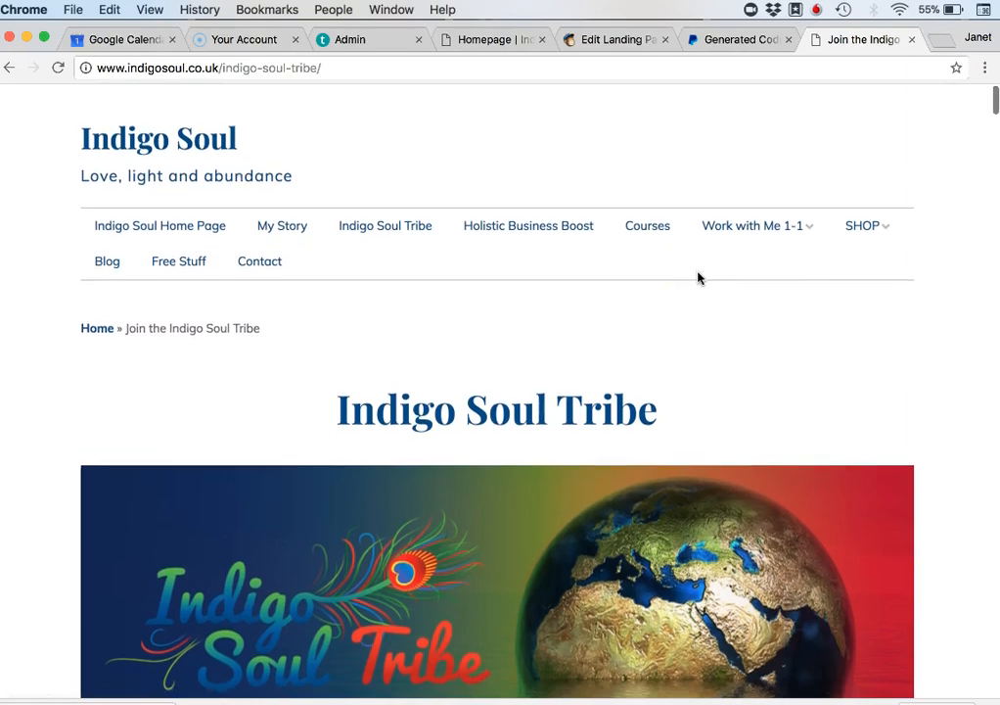
click(413, 218)
scroll(818, 323, down, 5)
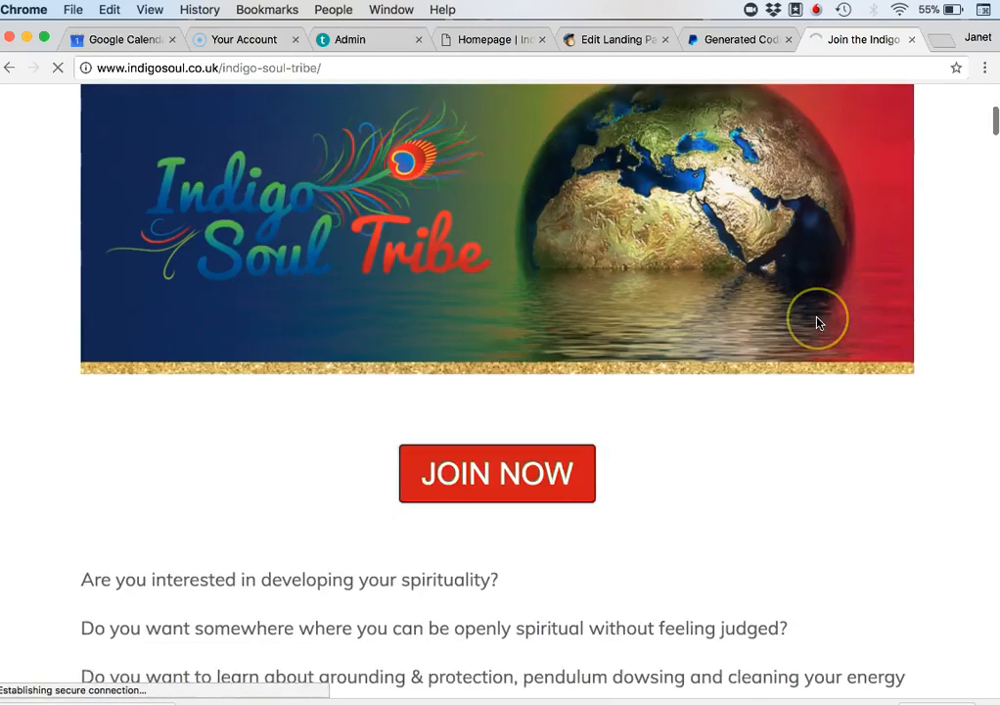
scroll(819, 323, down, 2)
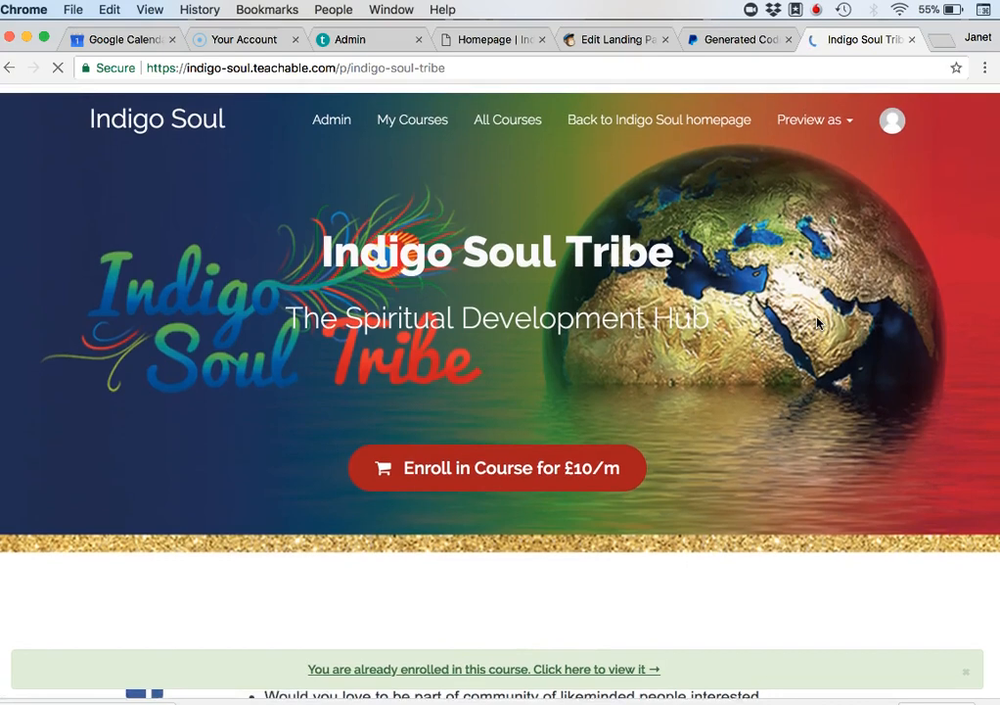
Step: Return to the MailChimp landing page and change the Buy Now button's text to "1 x £195"
click(634, 40)
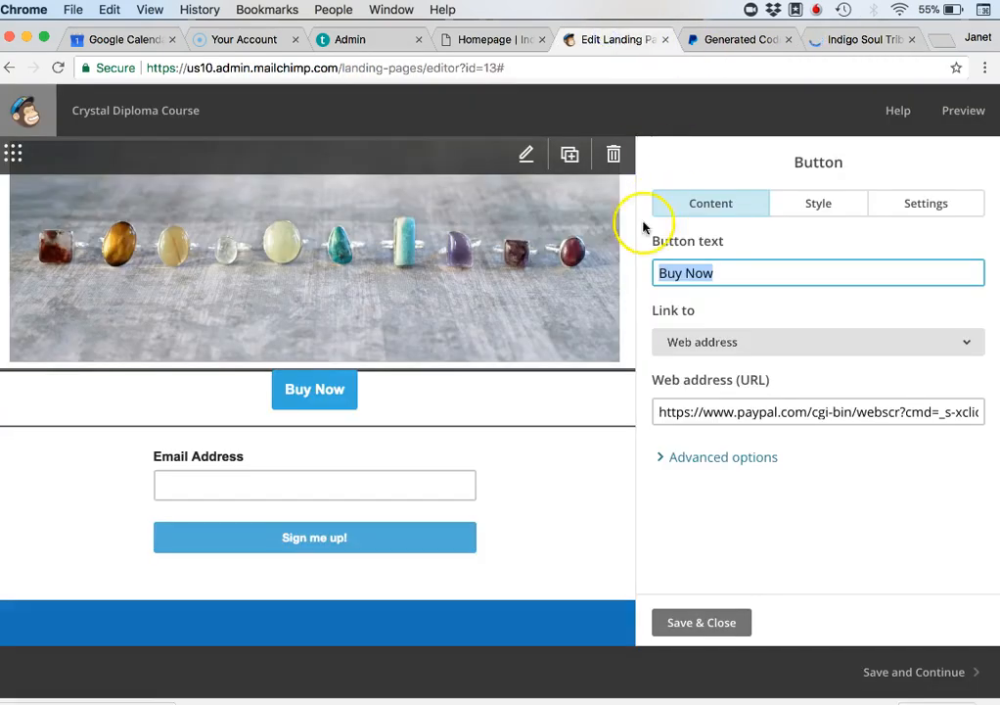
click(525, 393)
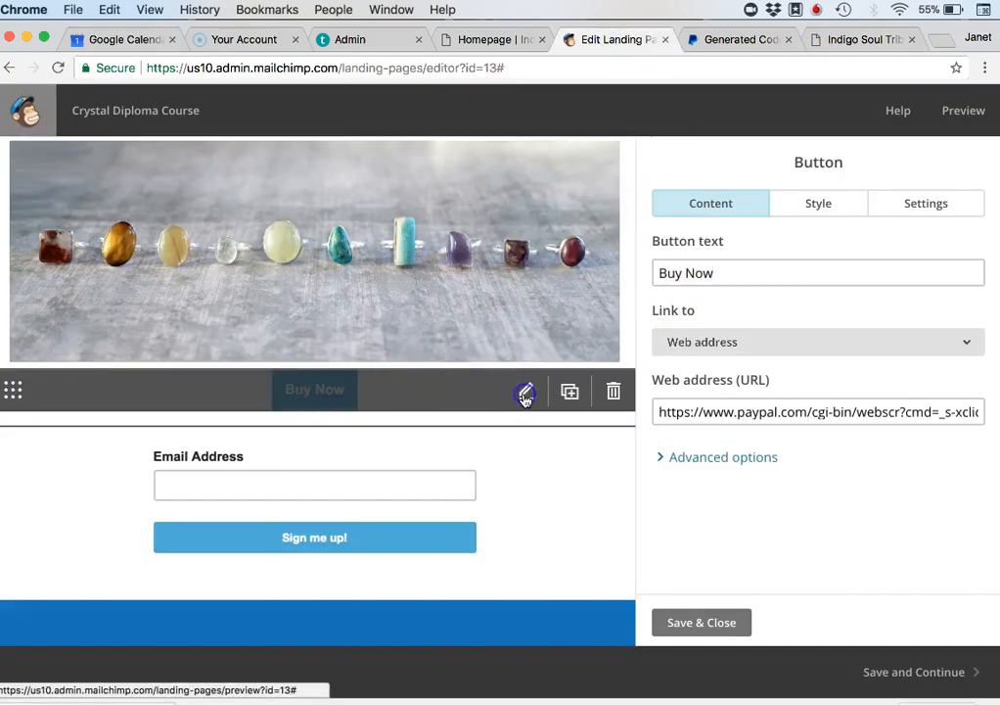
click(721, 273)
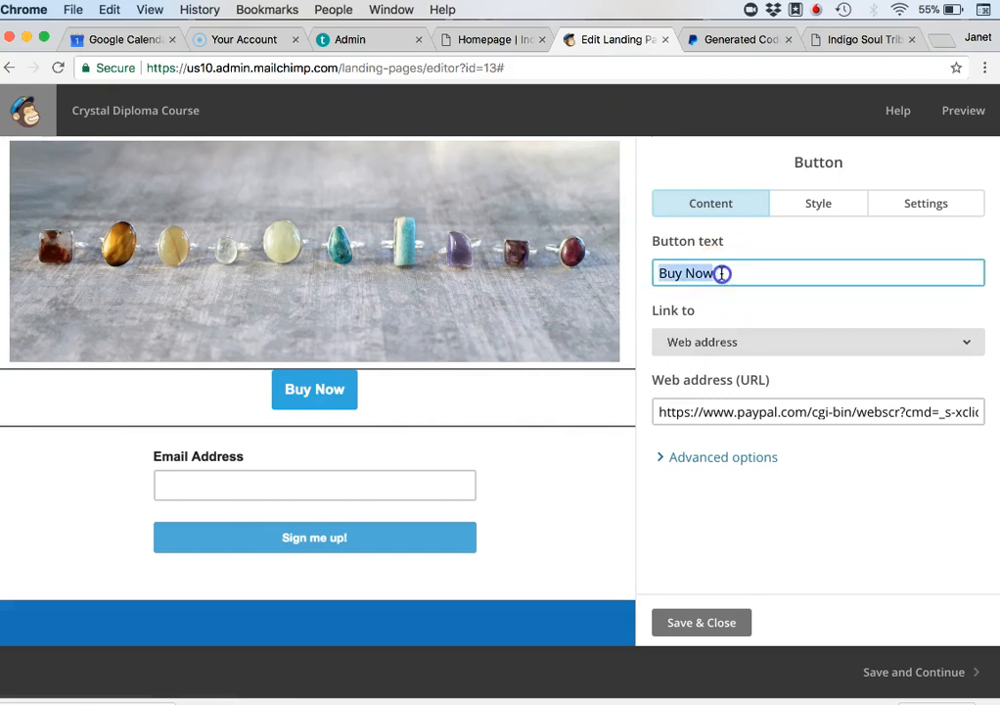
drag(724, 274, 626, 275)
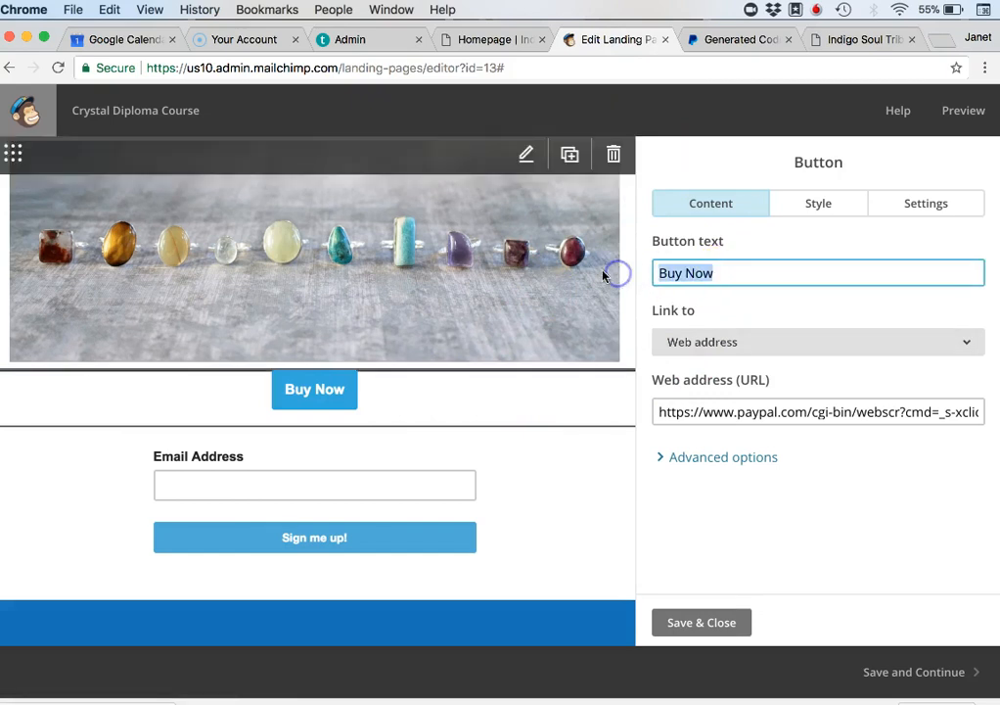
text(1 X)
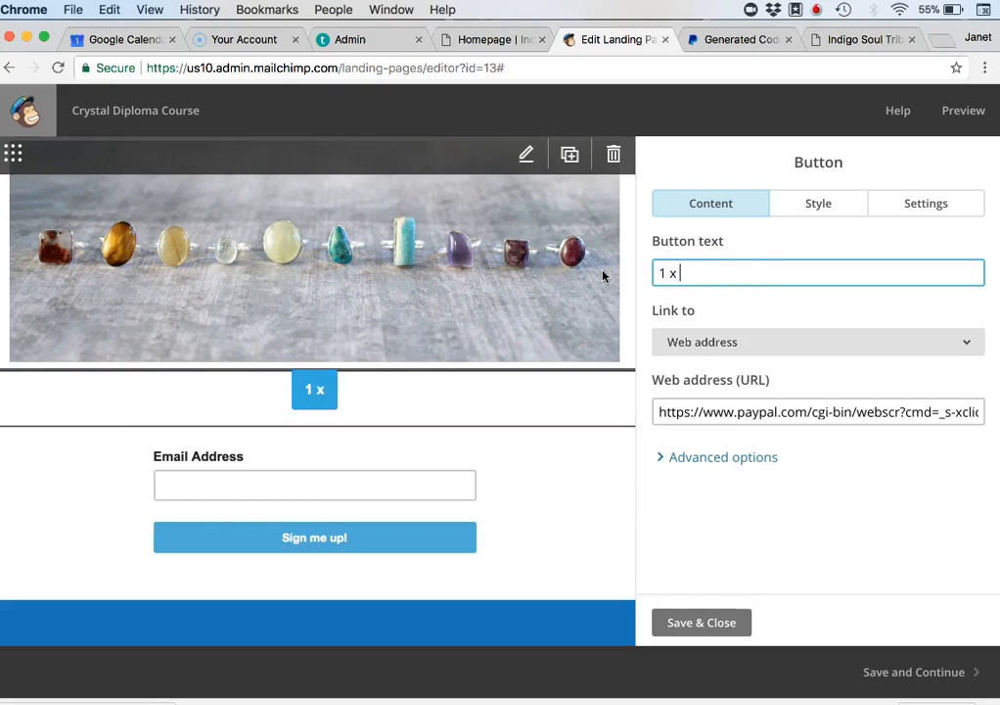
key(BackSpace)
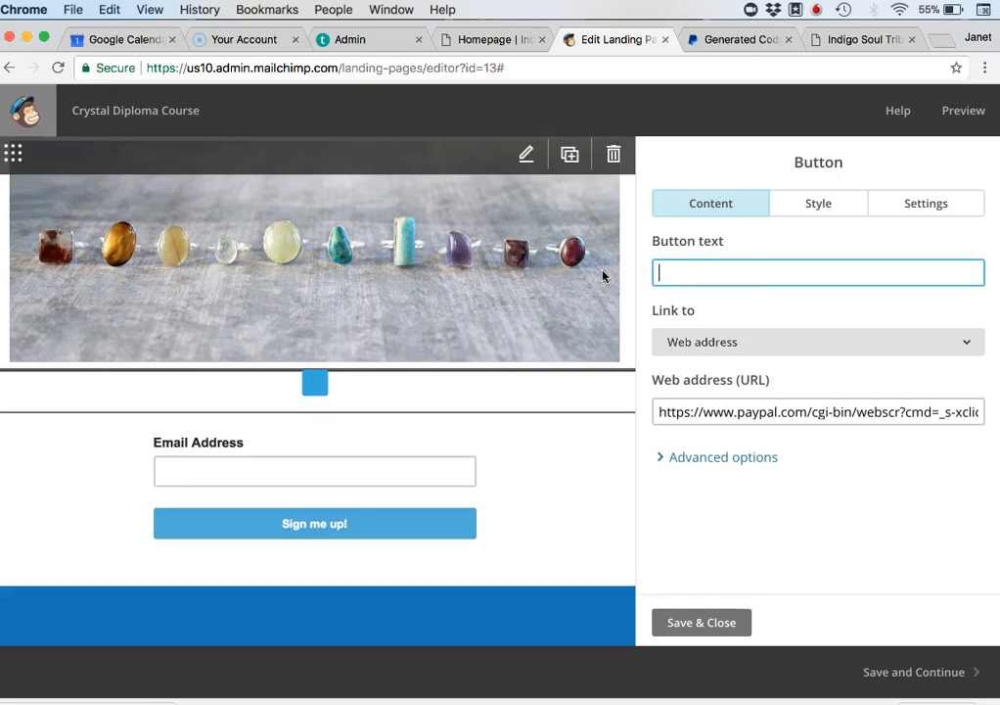
text(1)
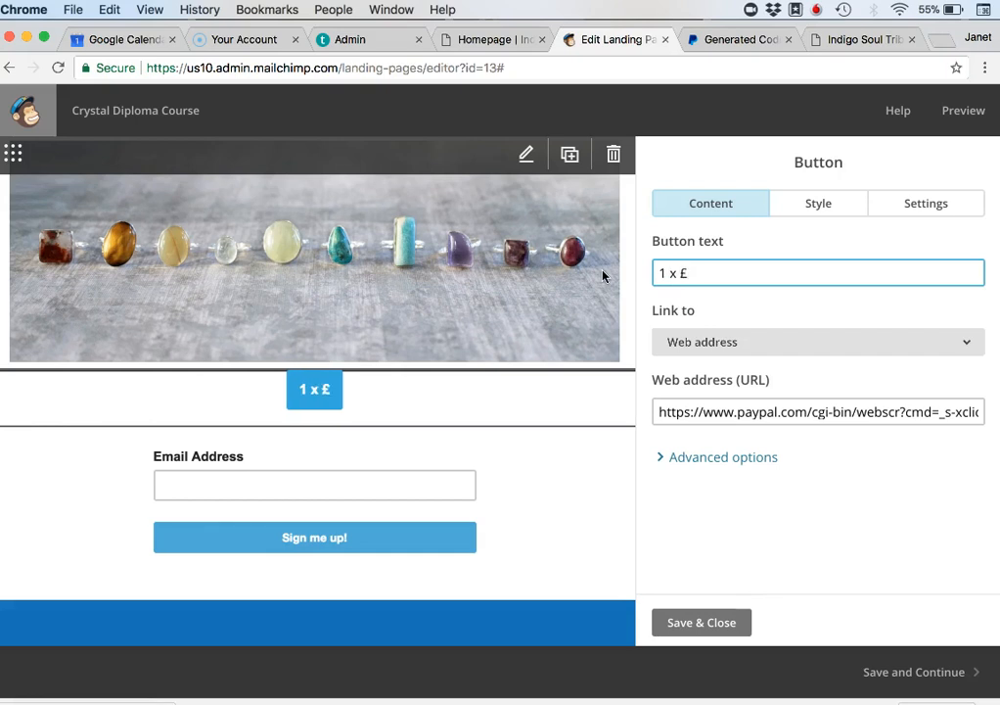
text(x £19)
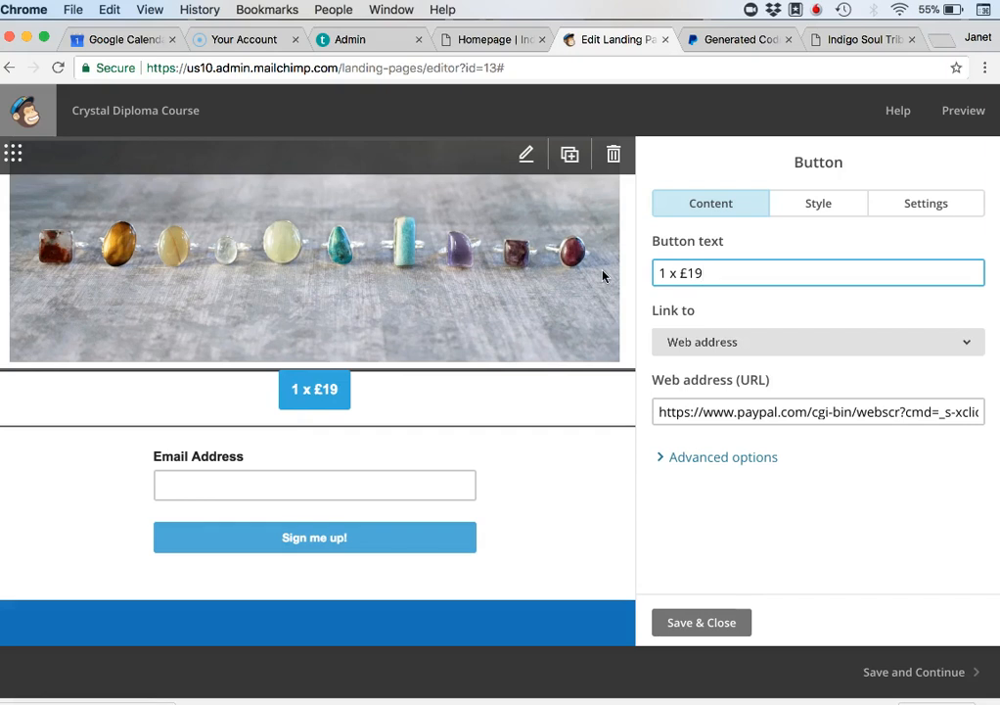
text(5)
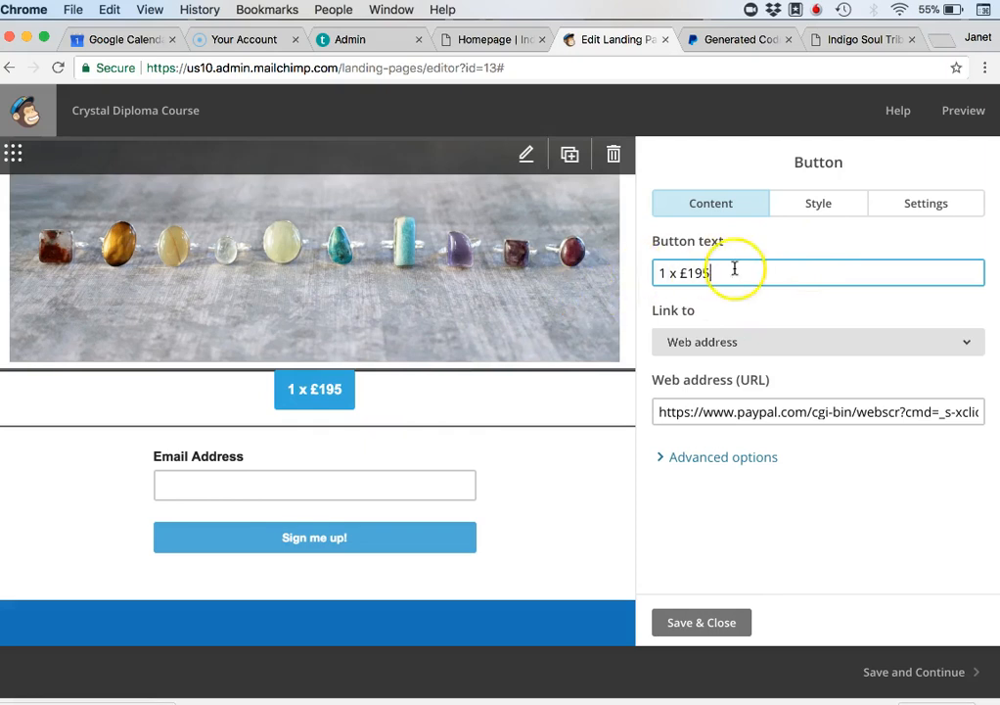
Step: Show the button's background style settings, and copy the red brand colour code #e51d21 from the PAGES note in Notes
click(825, 212)
scroll(850, 299, down, 2)
scroll(851, 299, down, 5)
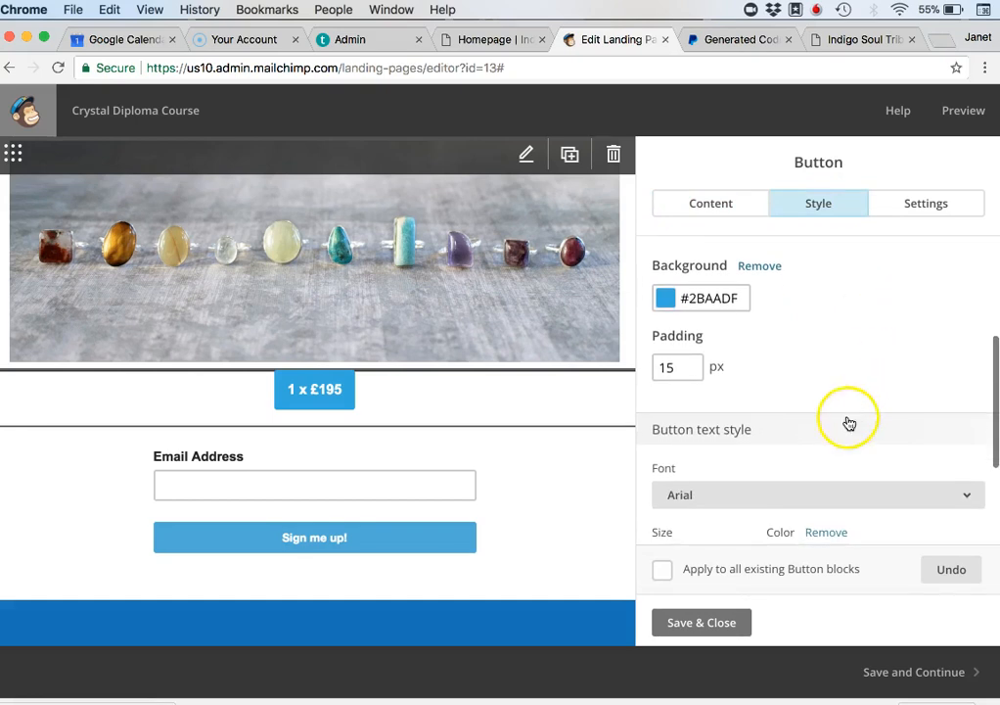
click(641, 702)
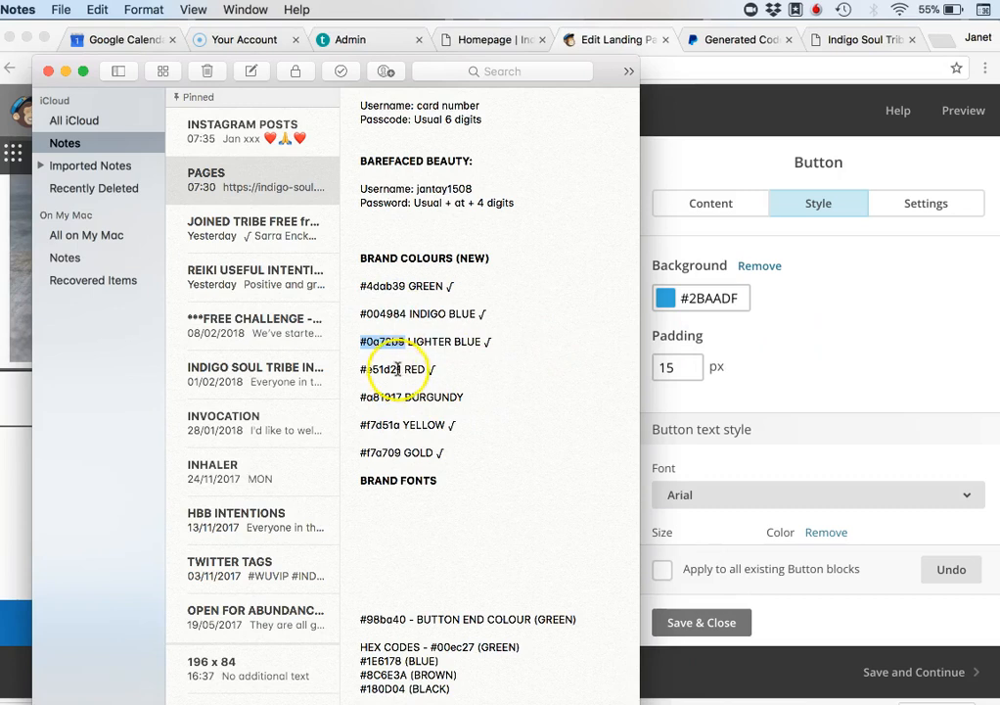
drag(401, 369, 334, 370)
key(super+c)
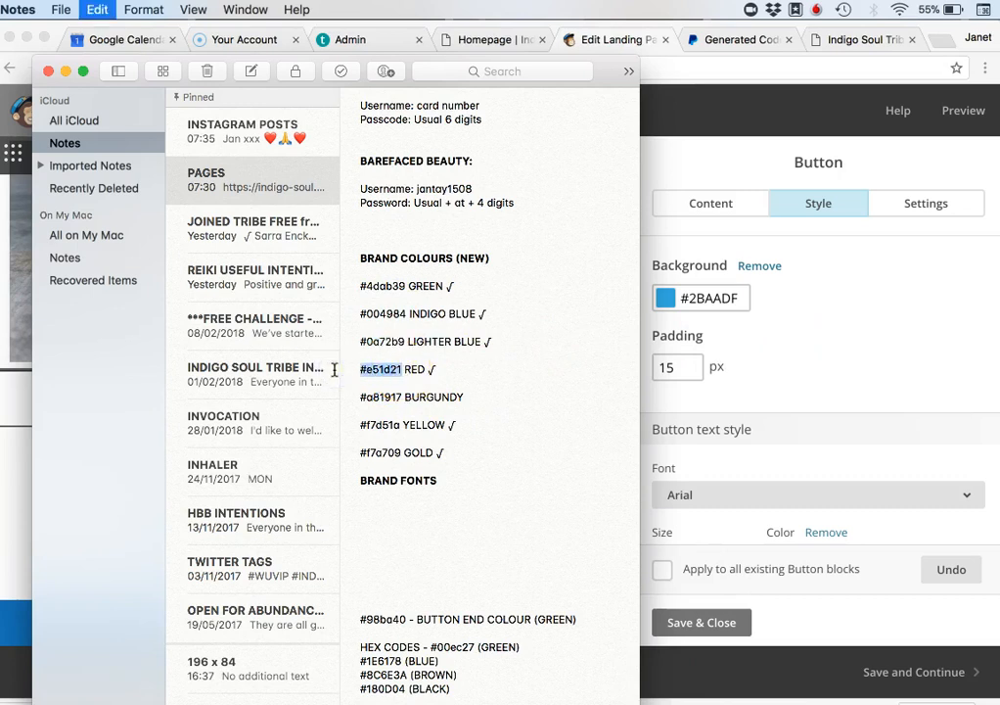
click(47, 69)
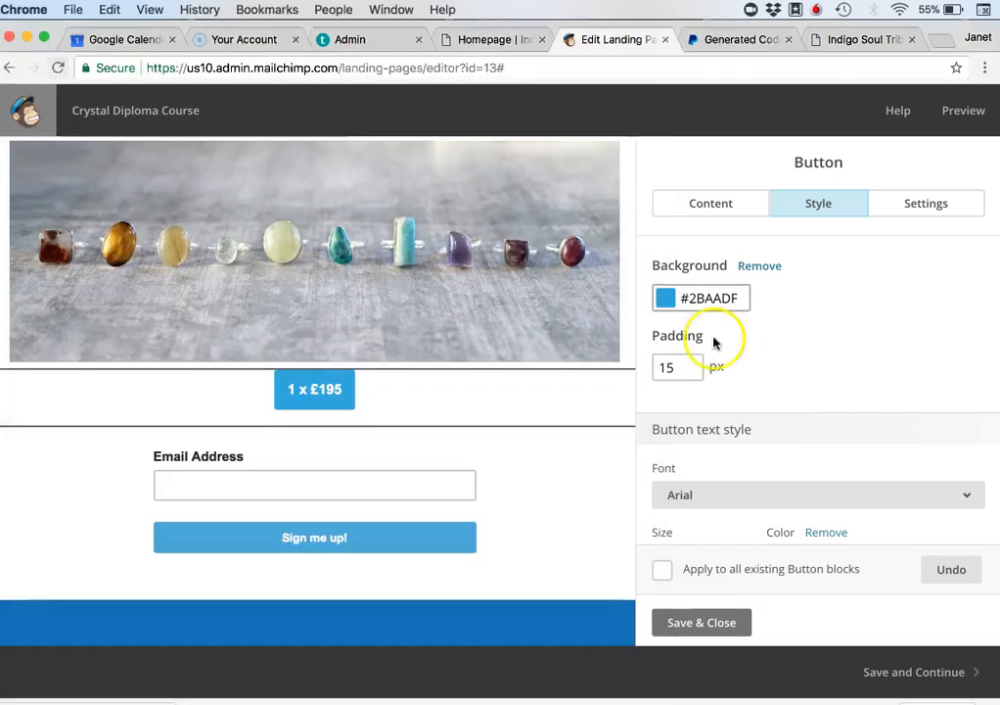
Step: Set the payment button's background colour to the copied red, #e51d21
click(738, 299)
drag(738, 298, 657, 300)
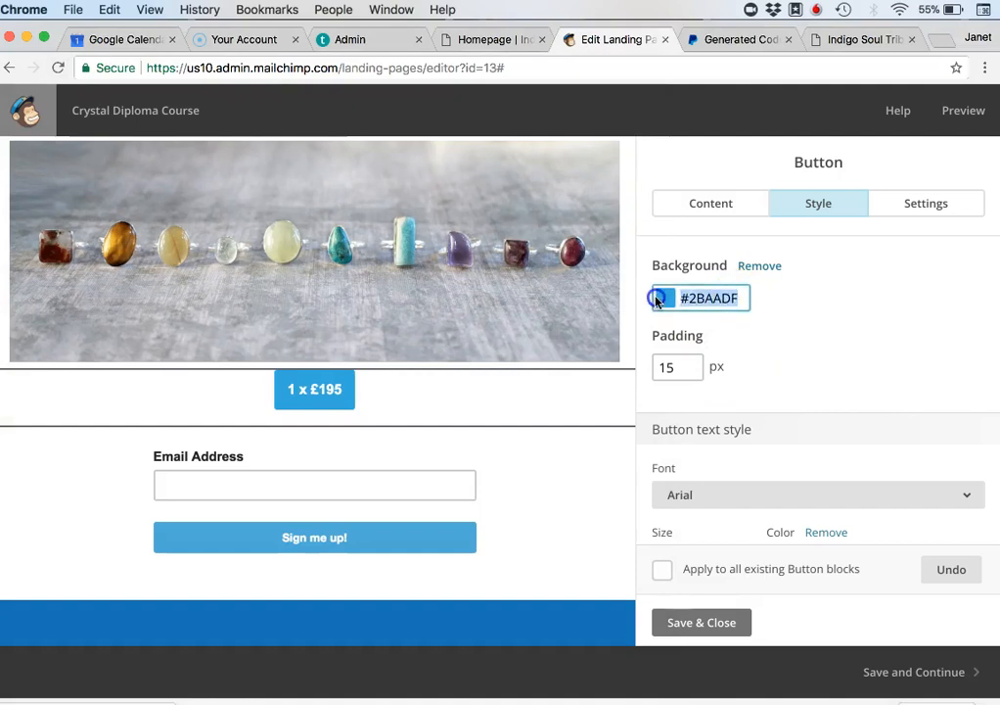
key(super+v)
click(746, 344)
Step: Select the payment button's padding value for editing
click(685, 365)
click(679, 367)
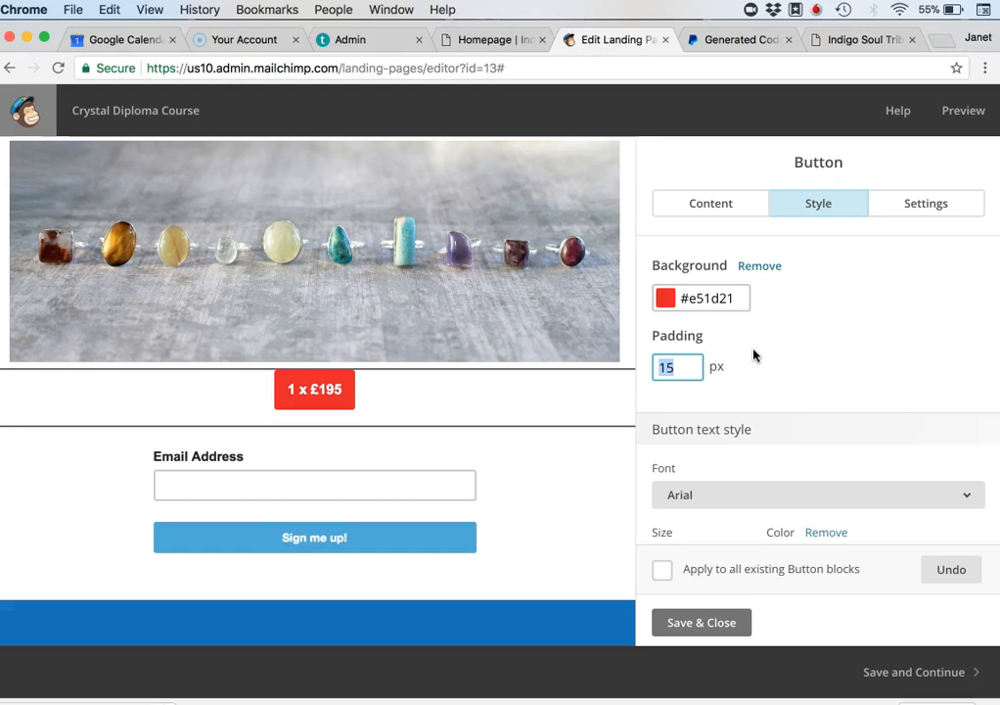
Step: Try a padding of 30 px on the red "1 x £195" button
text(30)
click(739, 373)
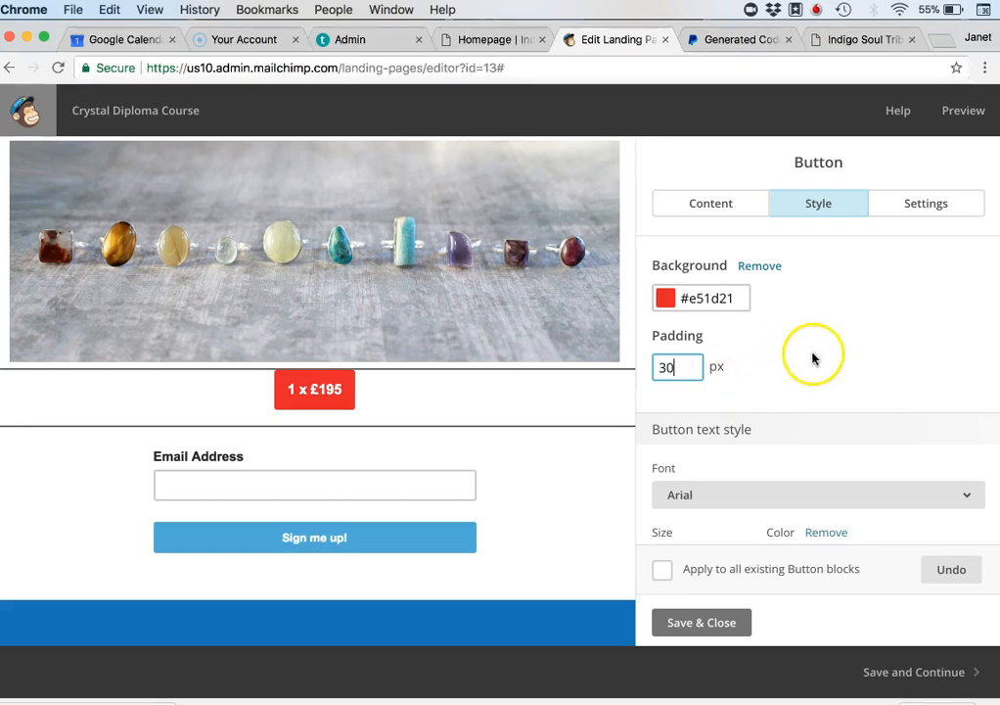
scroll(812, 358, down, 2)
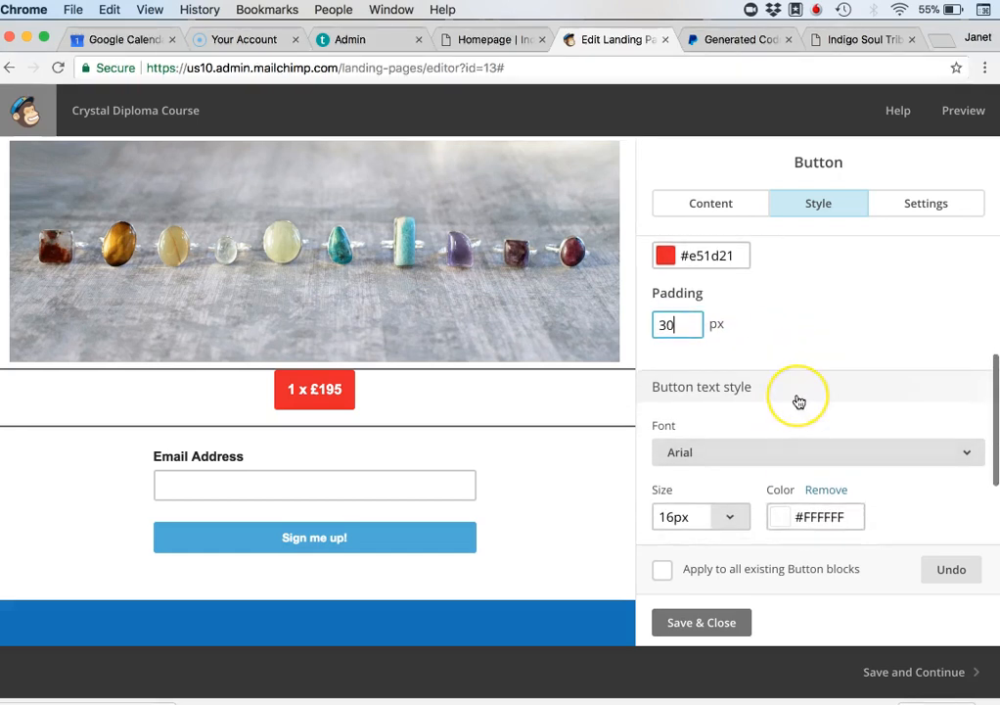
scroll(799, 401, down, 1)
scroll(798, 401, down, 3)
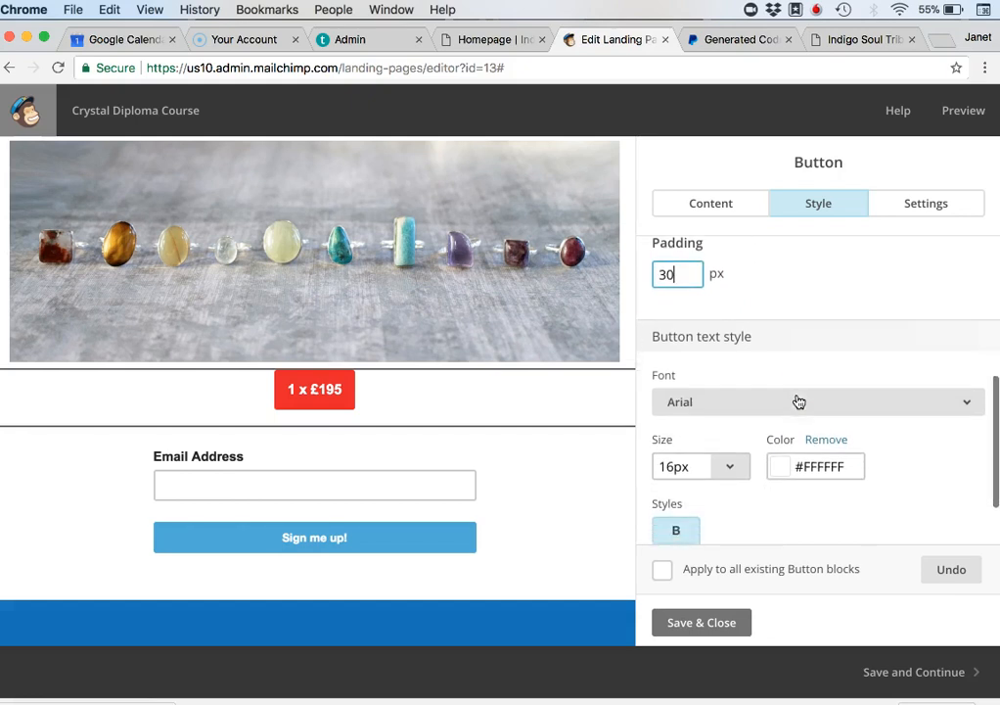
scroll(799, 401, up, 4)
click(697, 342)
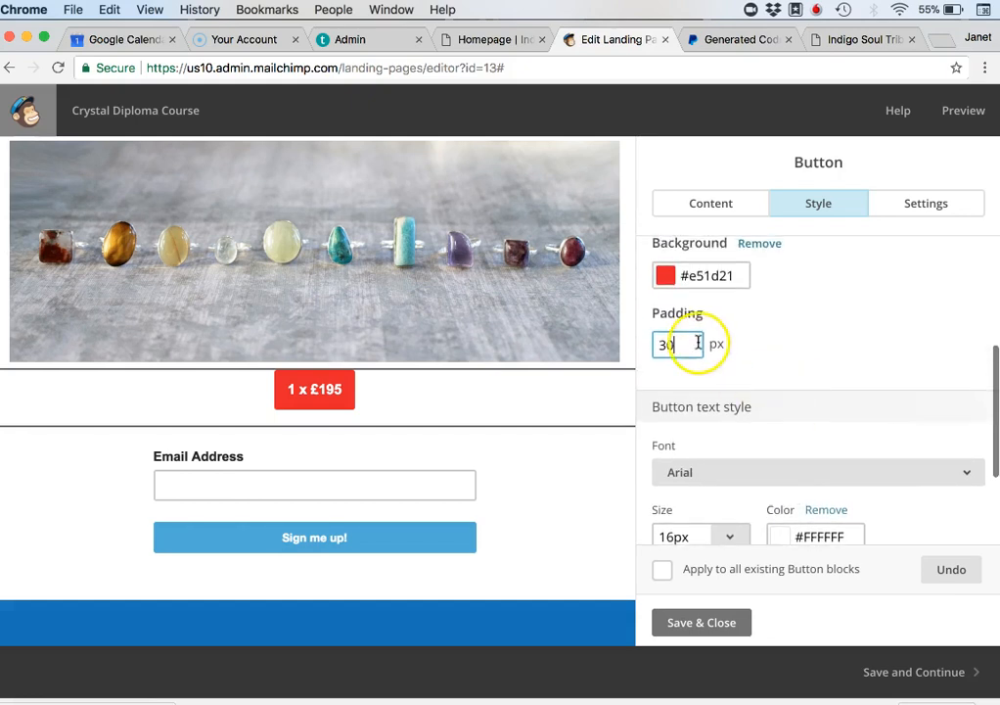
scroll(762, 375, down, 3)
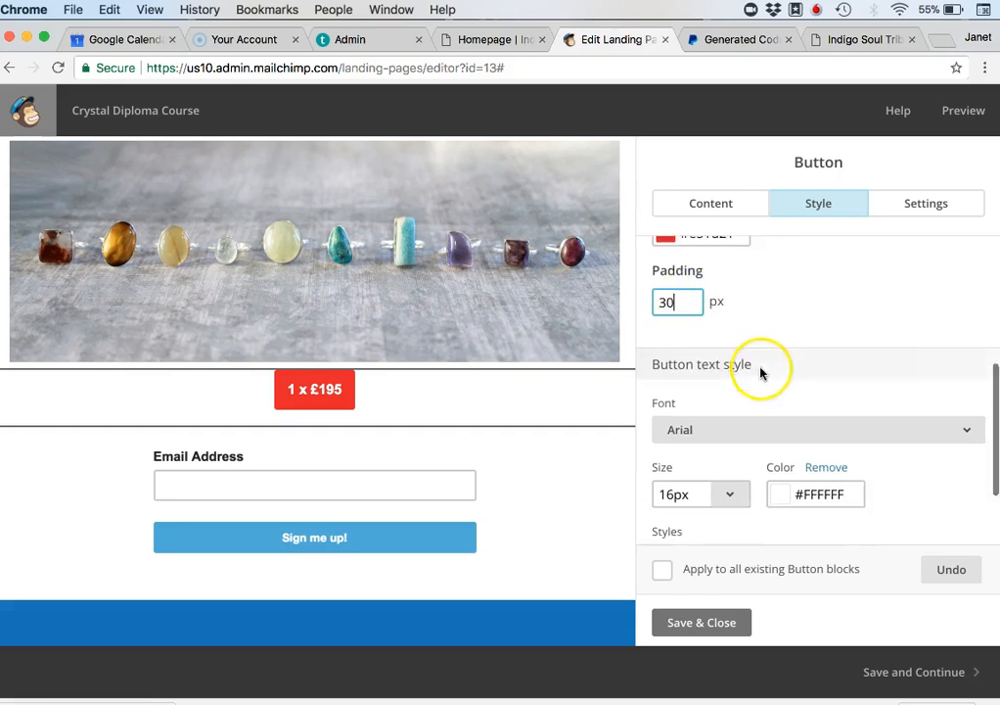
click(740, 434)
click(824, 272)
scroll(824, 270, up, 5)
click(744, 302)
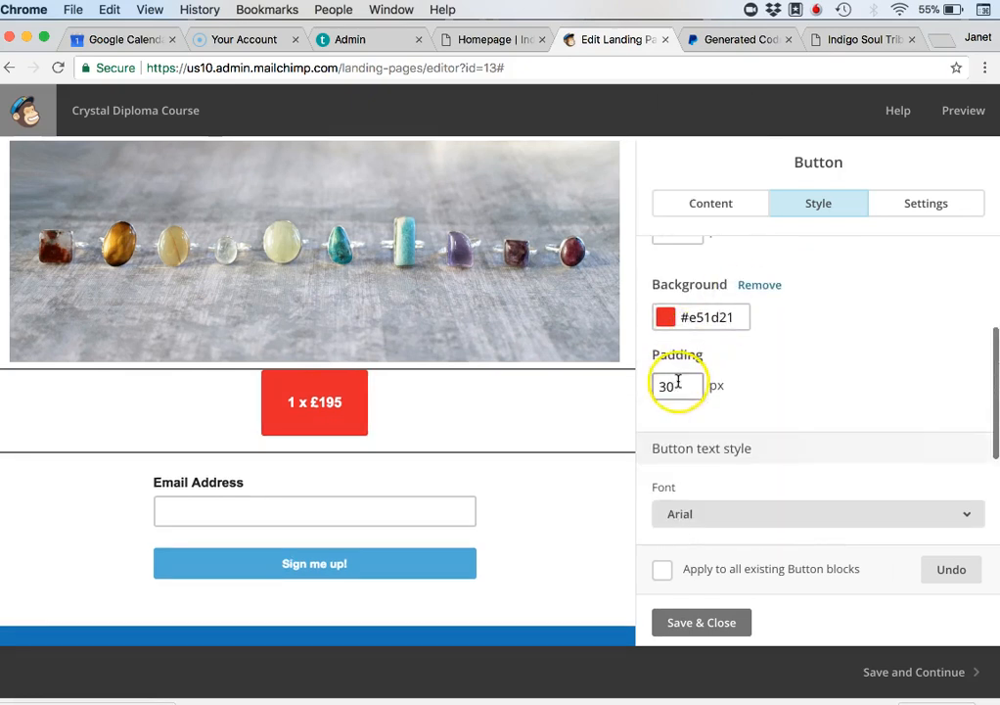
Step: Set the "1 x £195" button's padding back to 15 px
drag(677, 384, 630, 386)
text(15)
click(905, 335)
Step: Set the font size of the "1 x £195" button text to 24px
scroll(893, 340, down, 1)
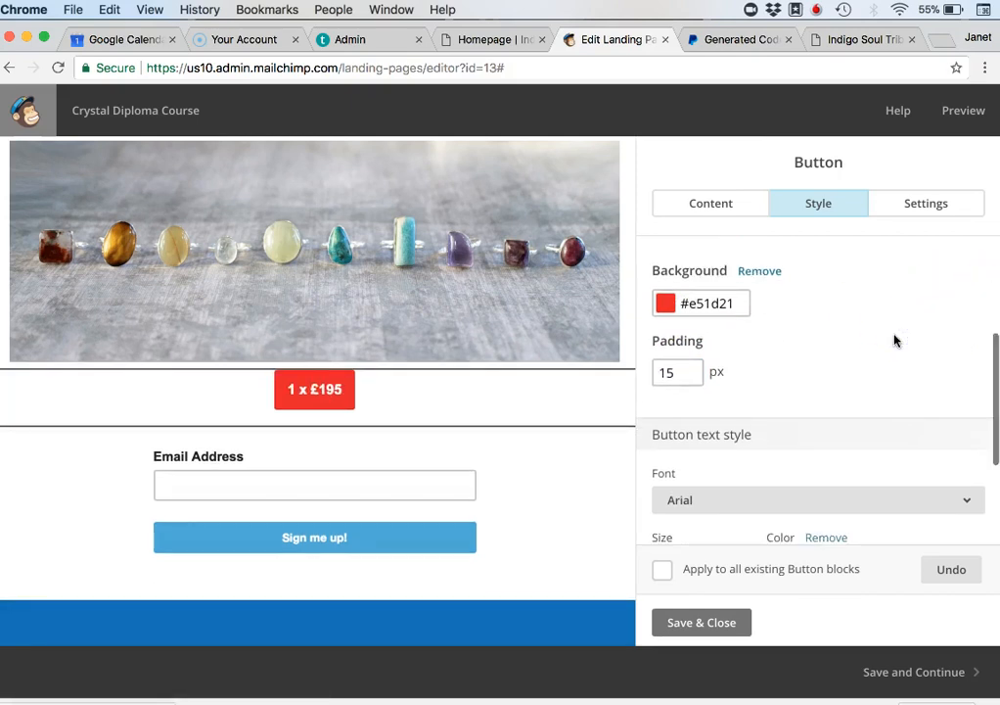
scroll(835, 395, down, 4)
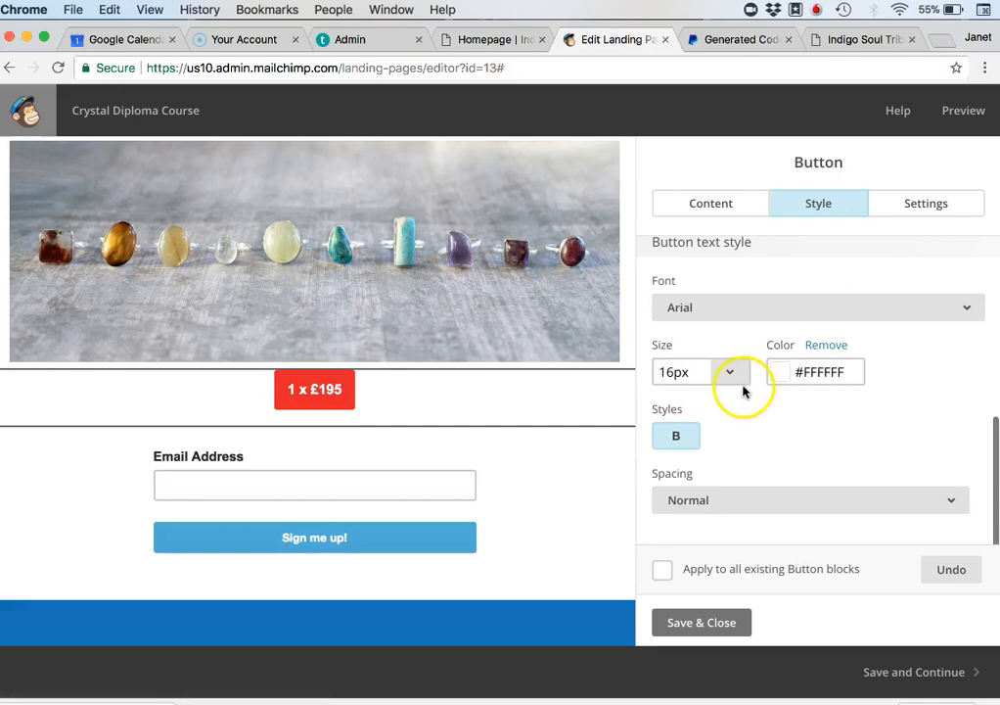
click(735, 380)
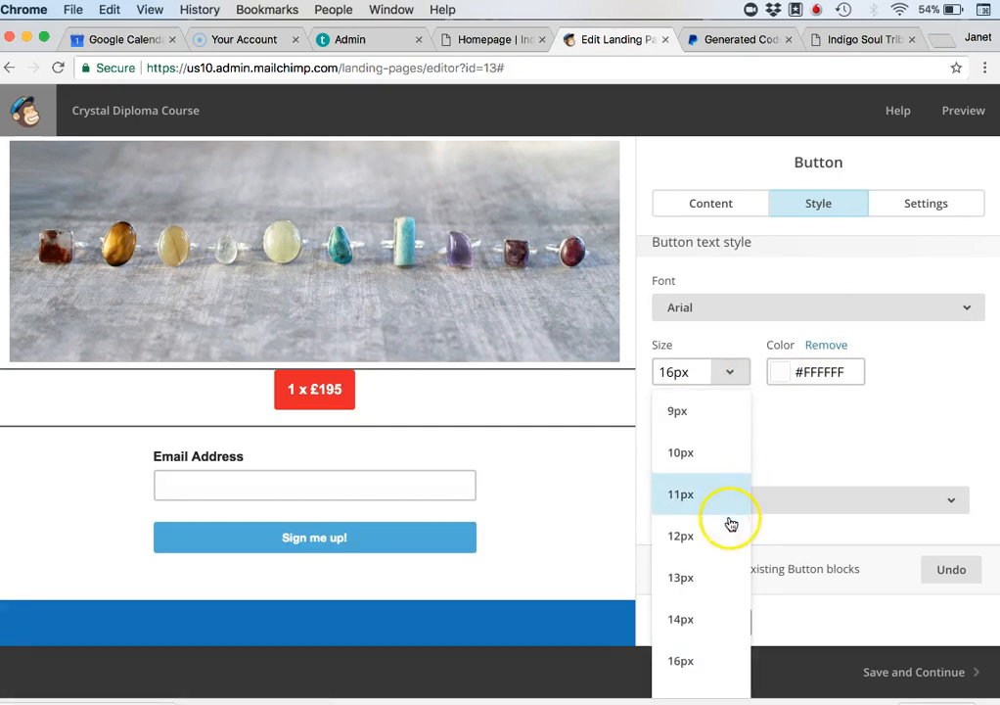
scroll(732, 529, down, 1)
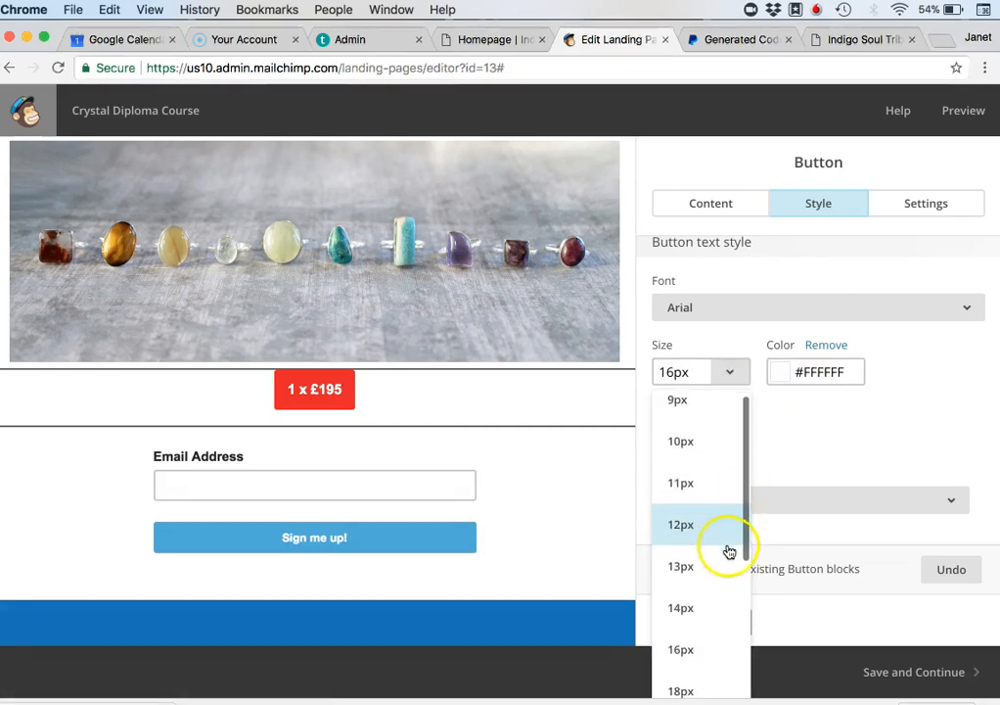
click(719, 646)
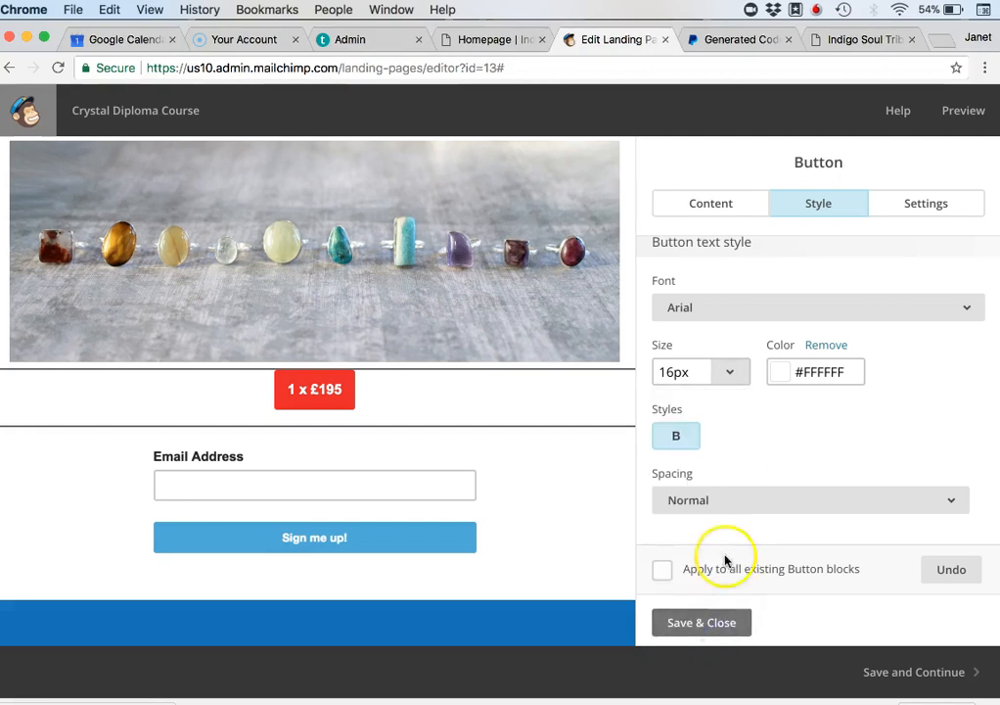
click(736, 384)
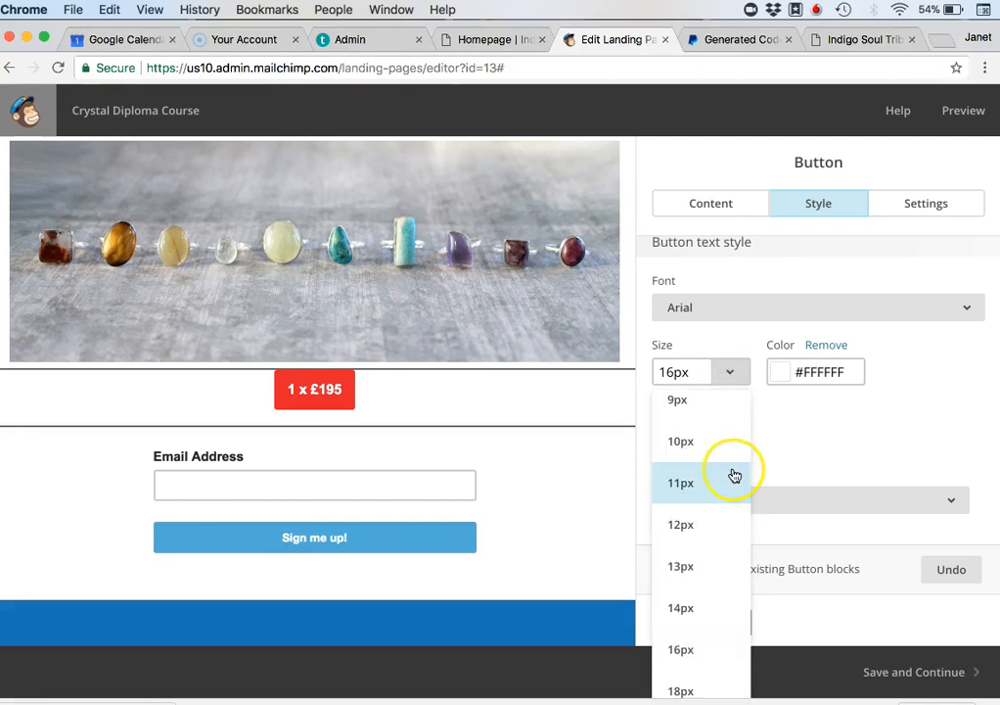
scroll(735, 474, down, 4)
click(721, 581)
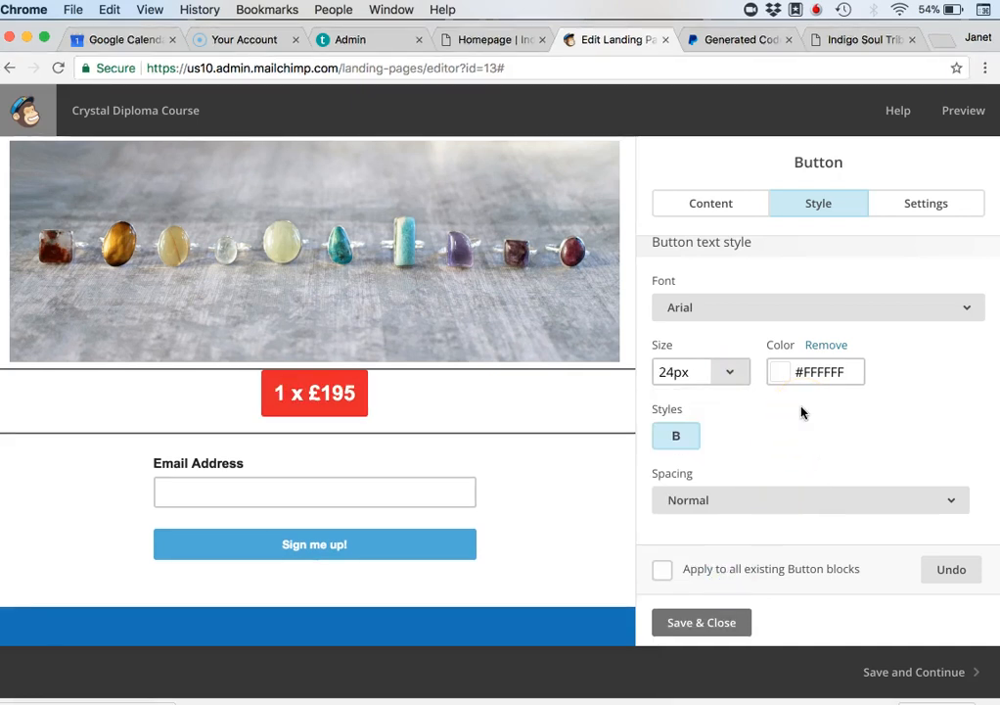
click(825, 373)
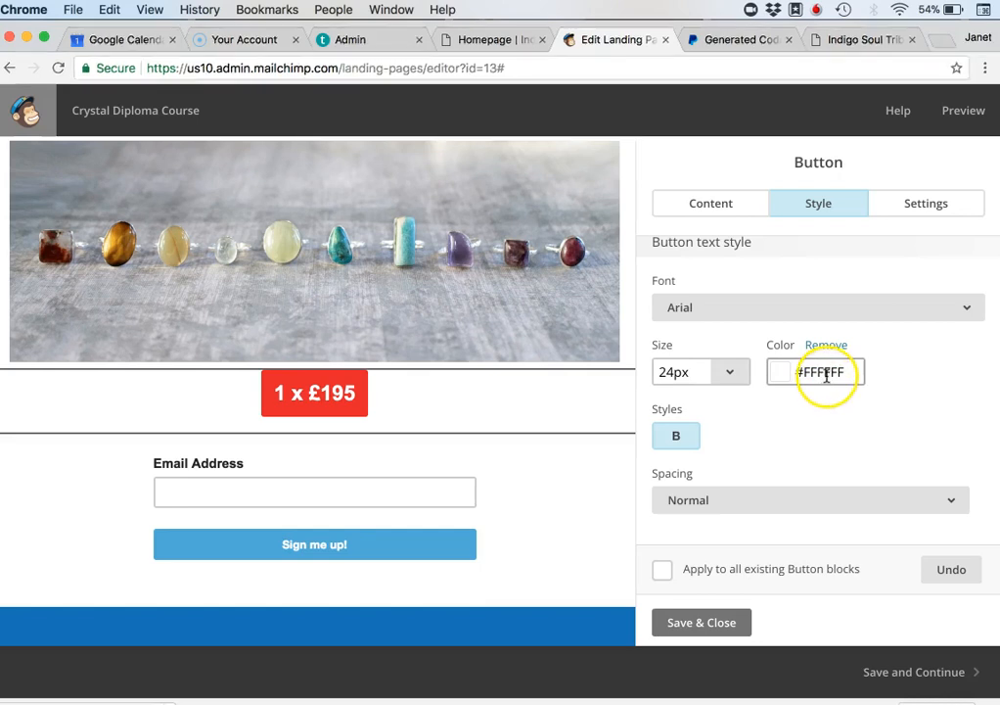
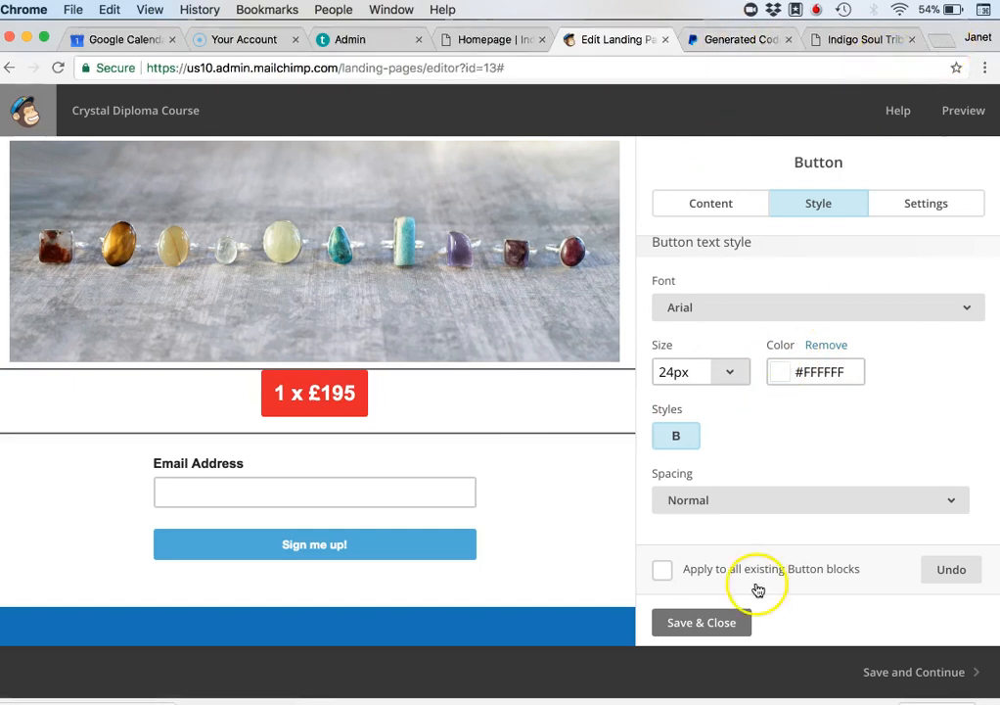
Step: Switch to Notes and search the notes for "crystal therapy course"
key(super+Tab)
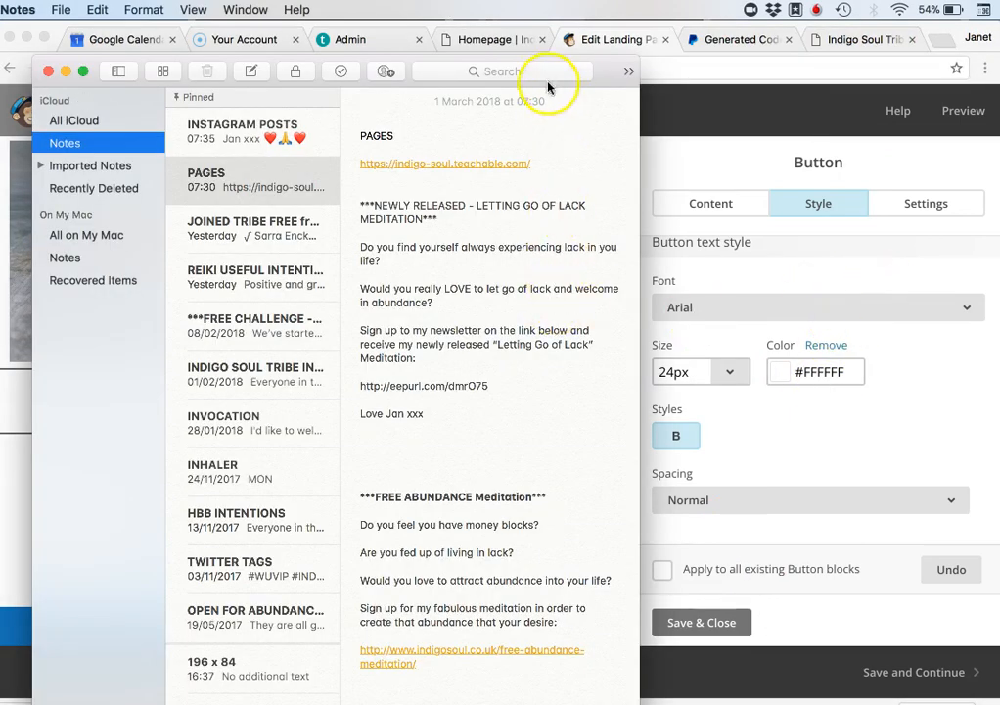
click(549, 71)
text(crystal)
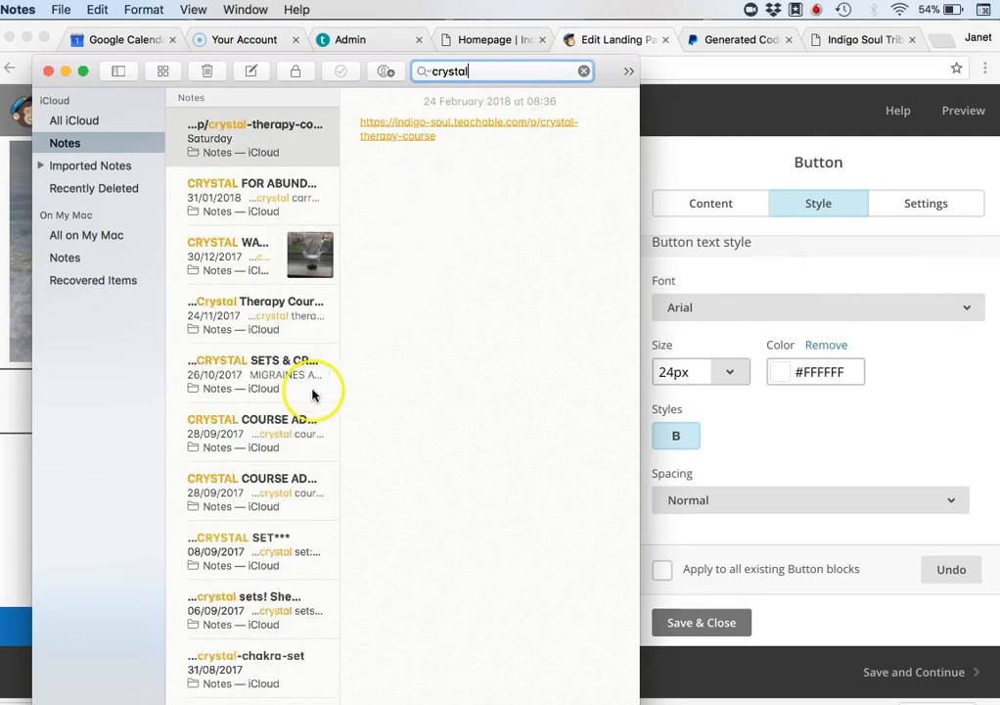
text(therapy course)
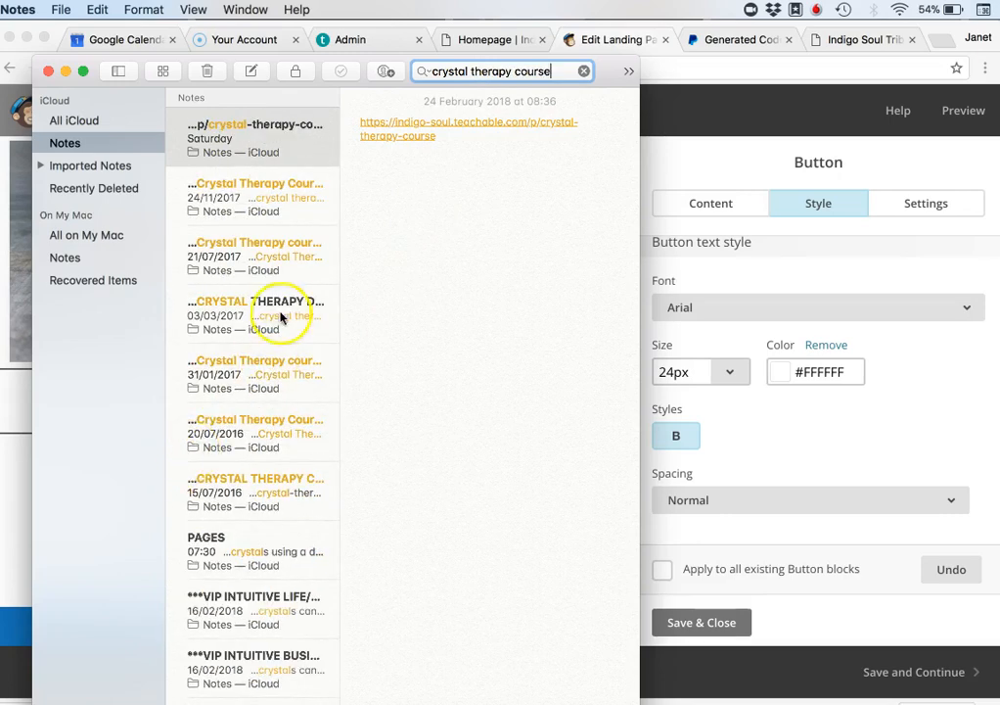
Step: Read the 24 November 2017 Crystal Therapy Course offer note and open the website link from the 21 July 2017 note
click(277, 219)
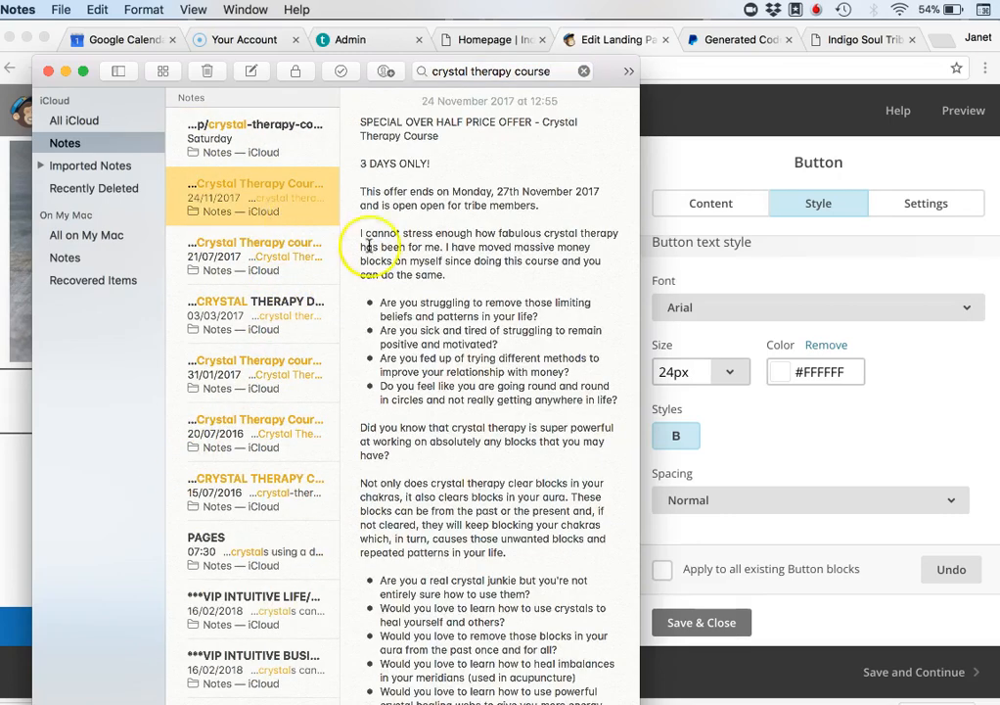
scroll(502, 352, down, 10)
scroll(502, 339, down, 15)
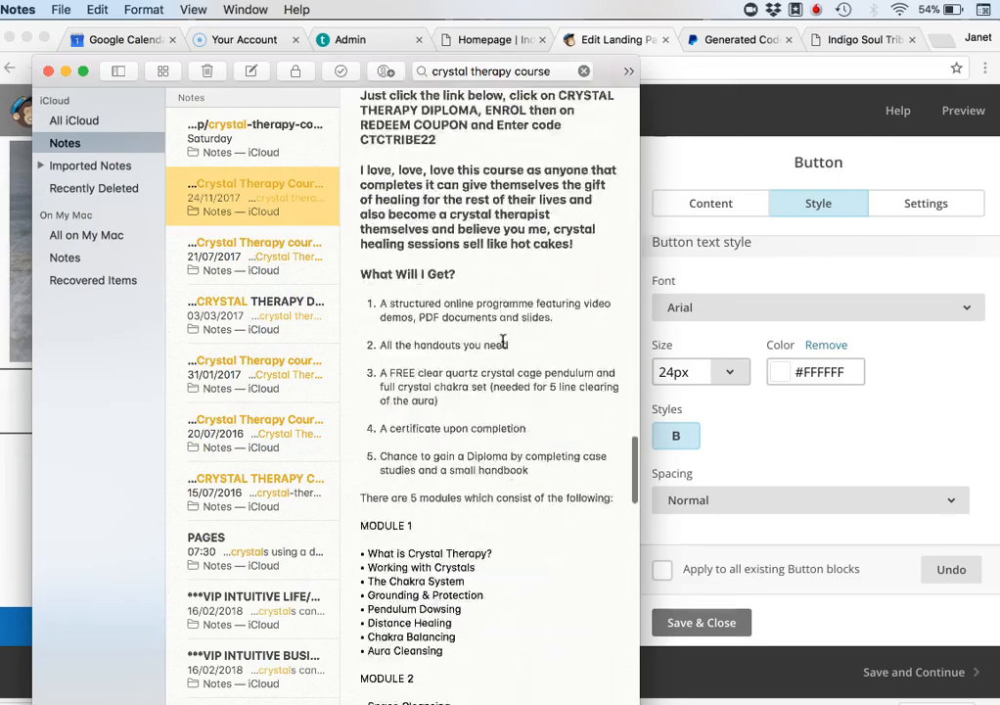
scroll(502, 339, down, 5)
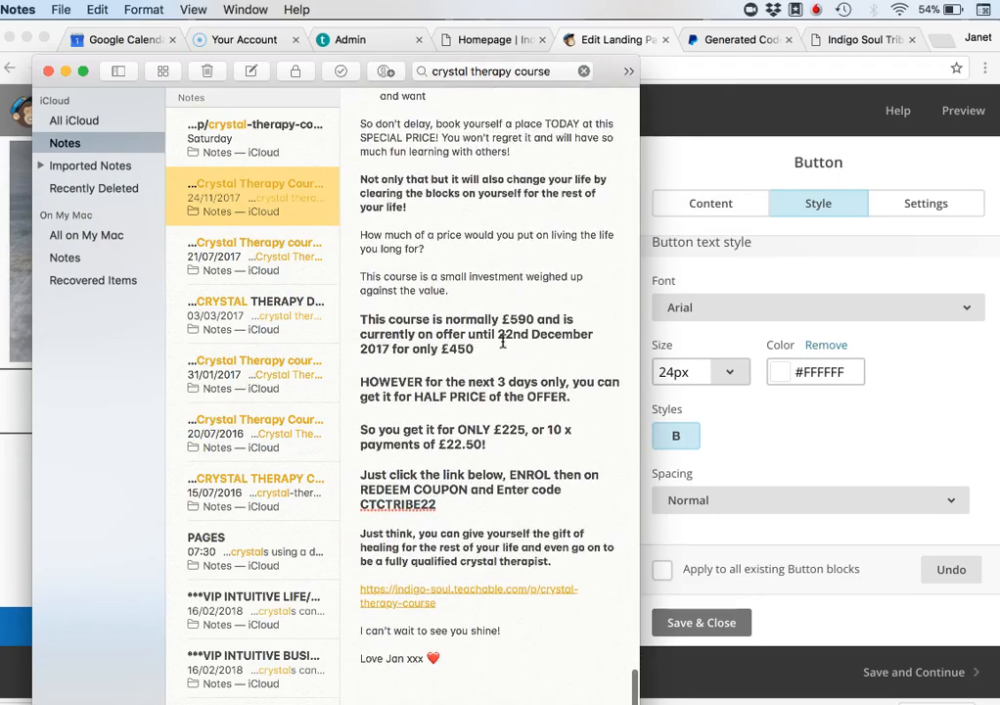
click(262, 250)
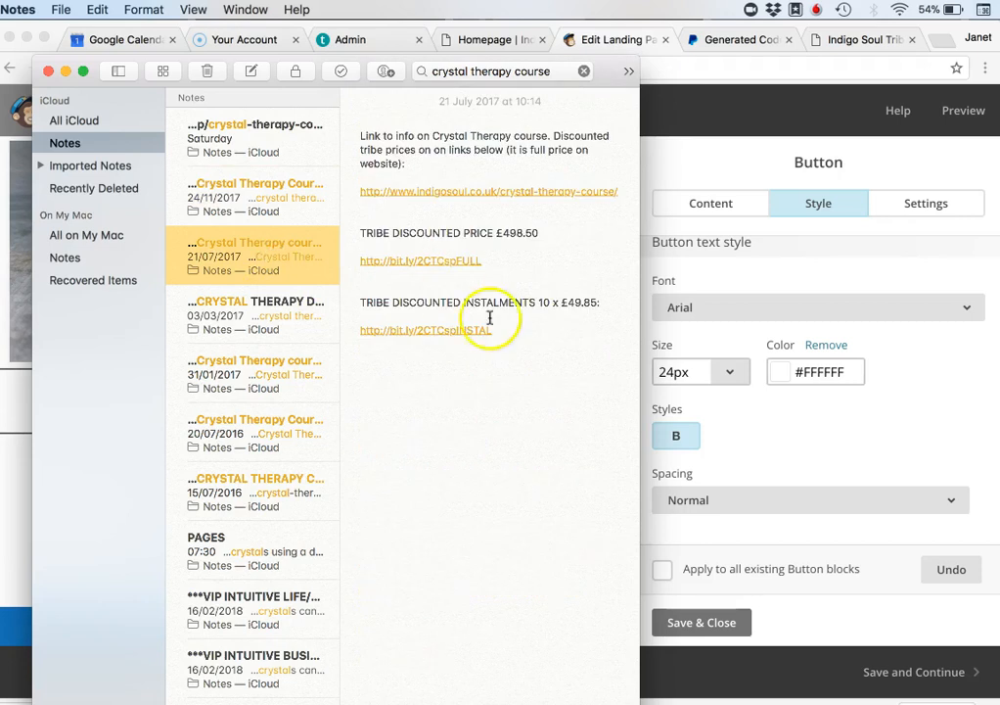
click(480, 193)
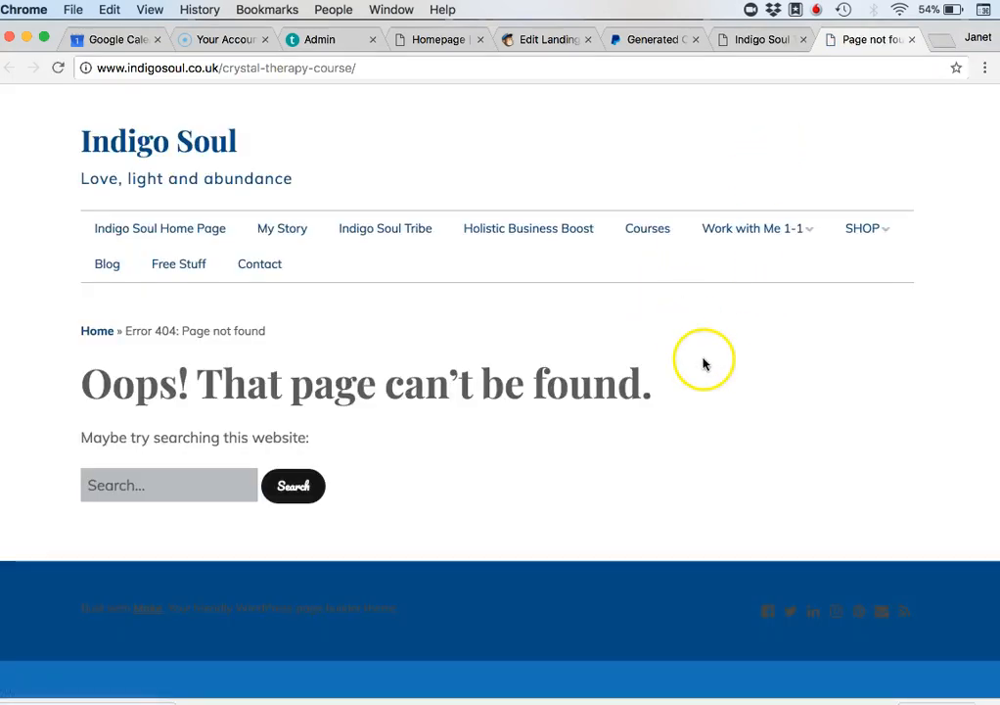
Step: Return to Notes and look through the older crystal therapy course notes, from 3 March 2017 back to 15 July 2016
click(641, 703)
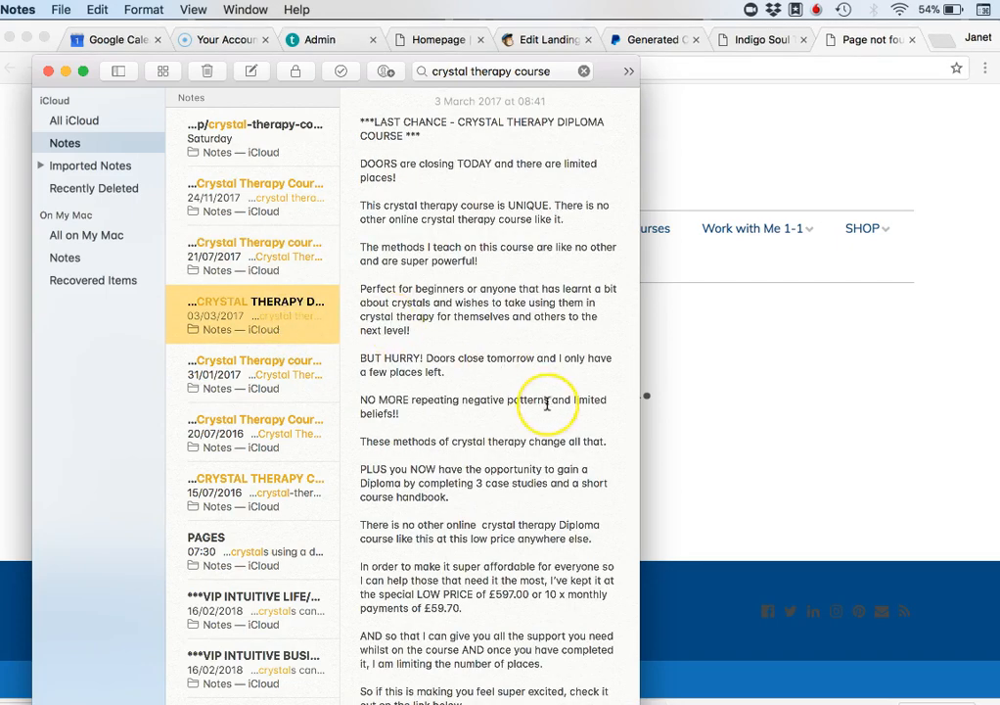
scroll(547, 403, down, 10)
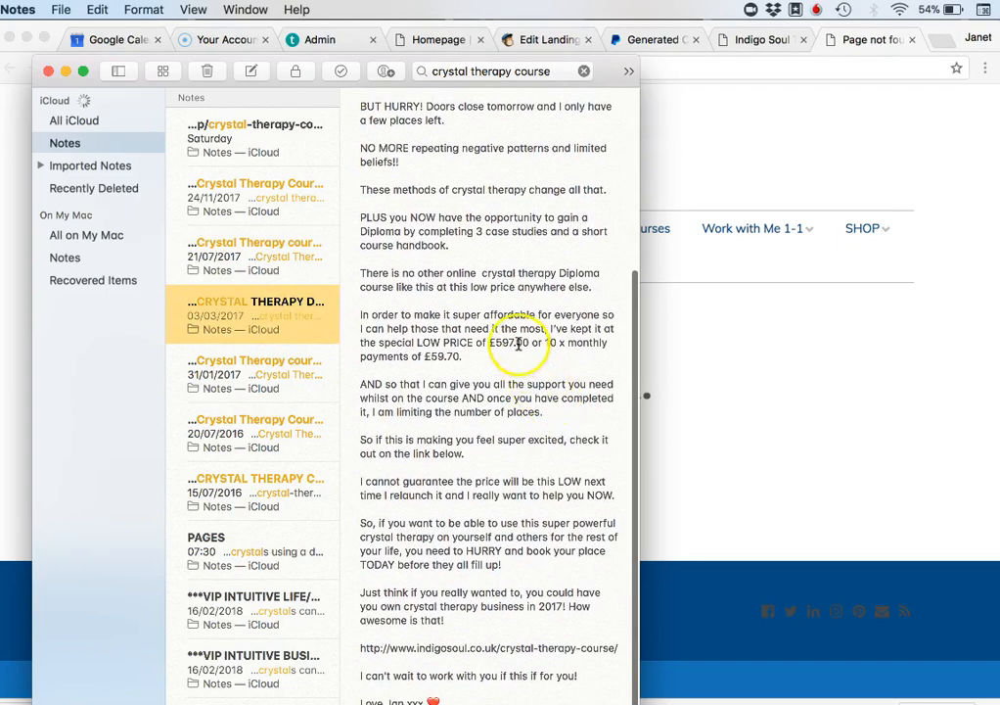
click(21, 377)
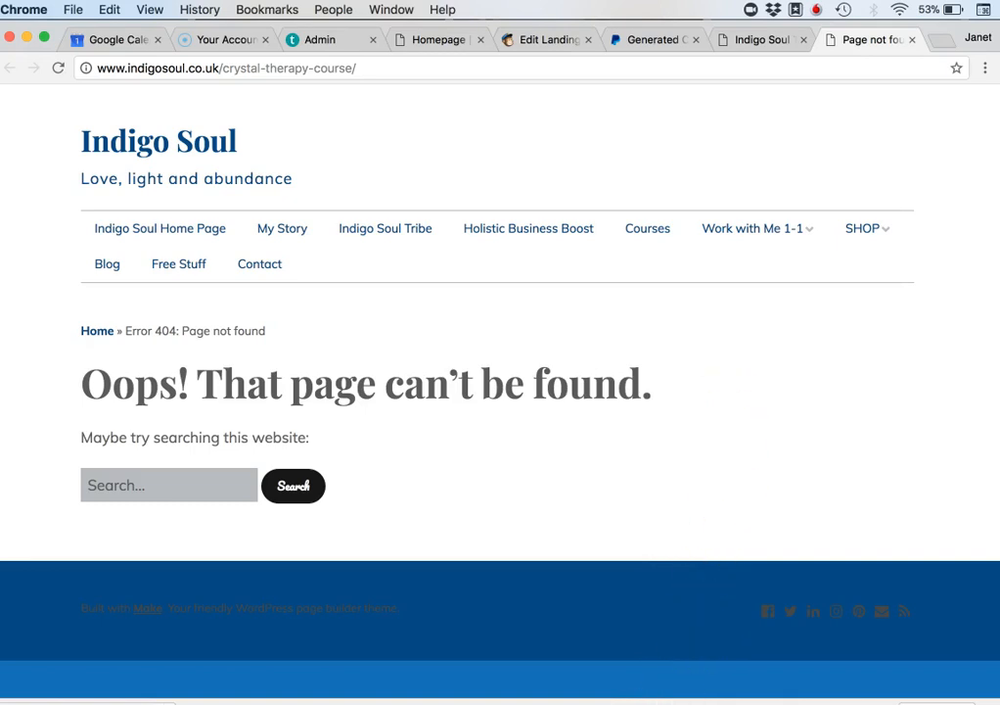
key(super+Tab)
scroll(402, 462, down, 2)
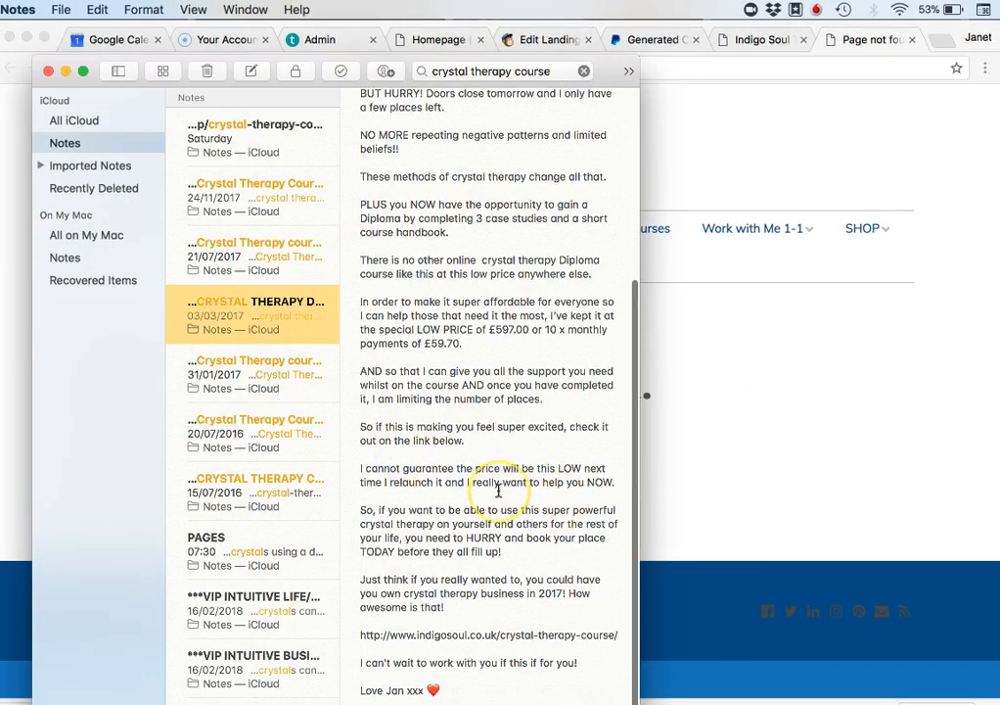
click(280, 373)
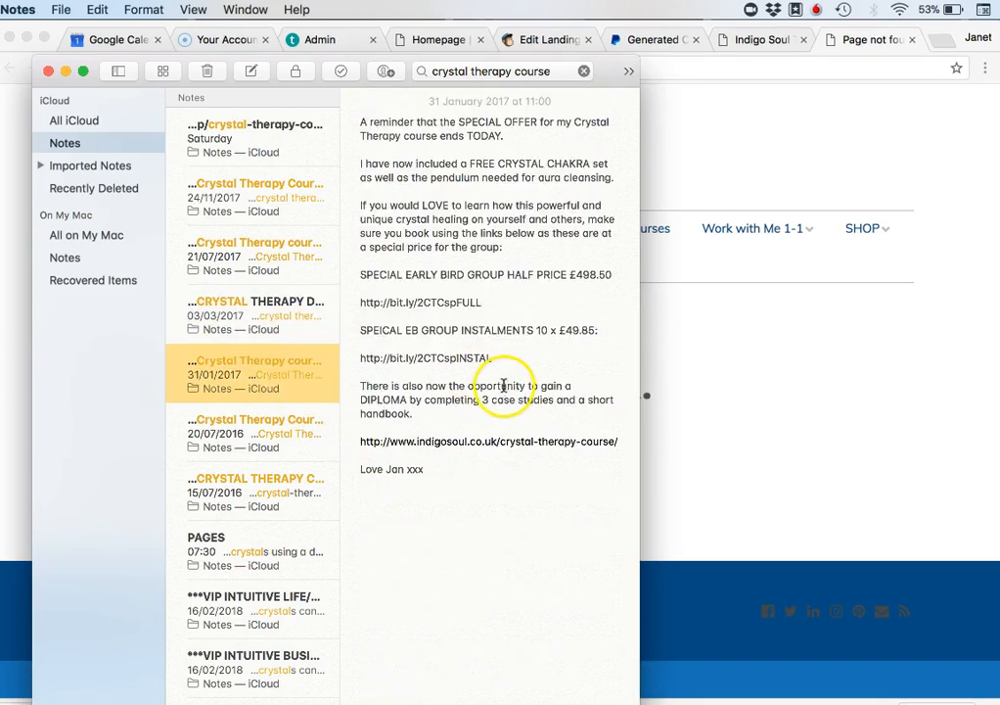
click(280, 423)
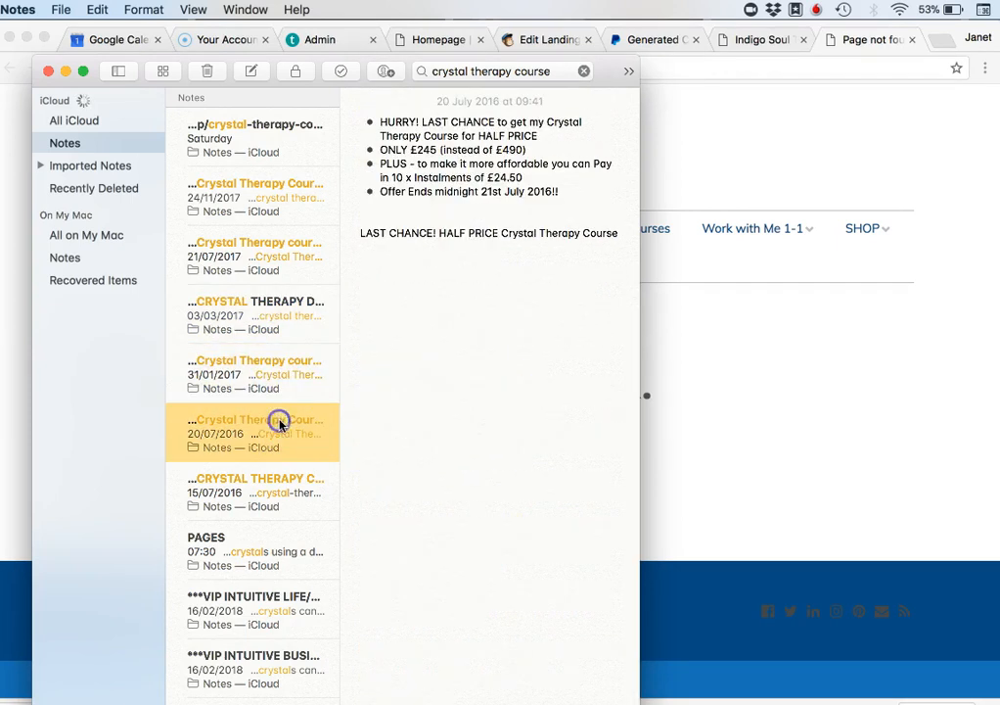
click(291, 486)
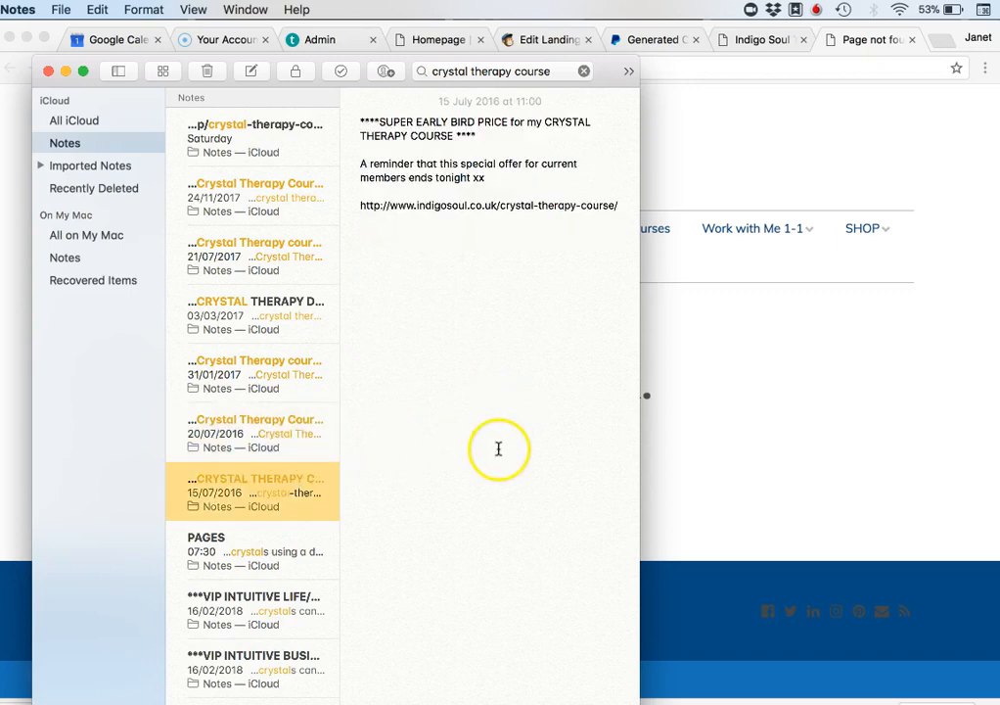
Step: Search the notes for "spiritual deve" and read through the February 2018 and 9 June 2017 spiritual development offers
click(584, 74)
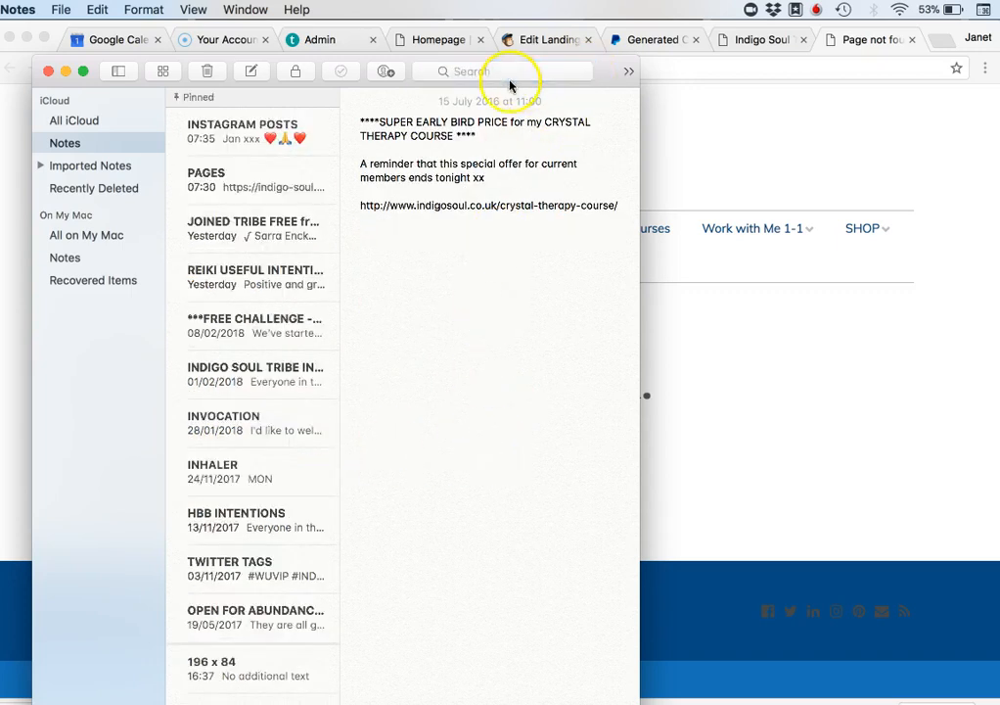
text(spiritual deve)
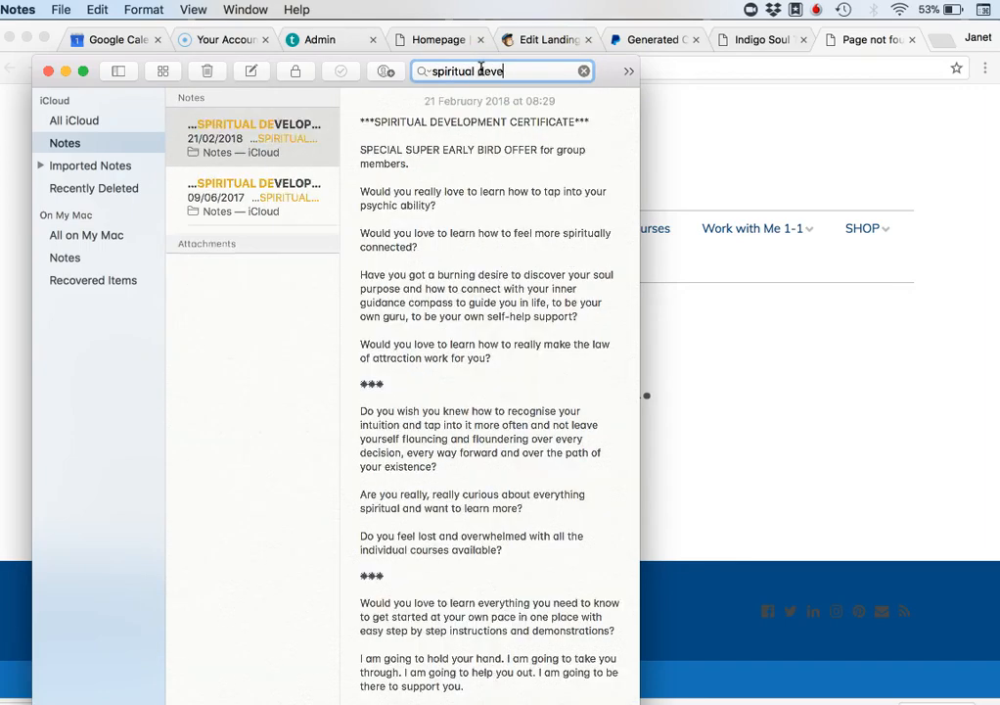
scroll(521, 202, down, 15)
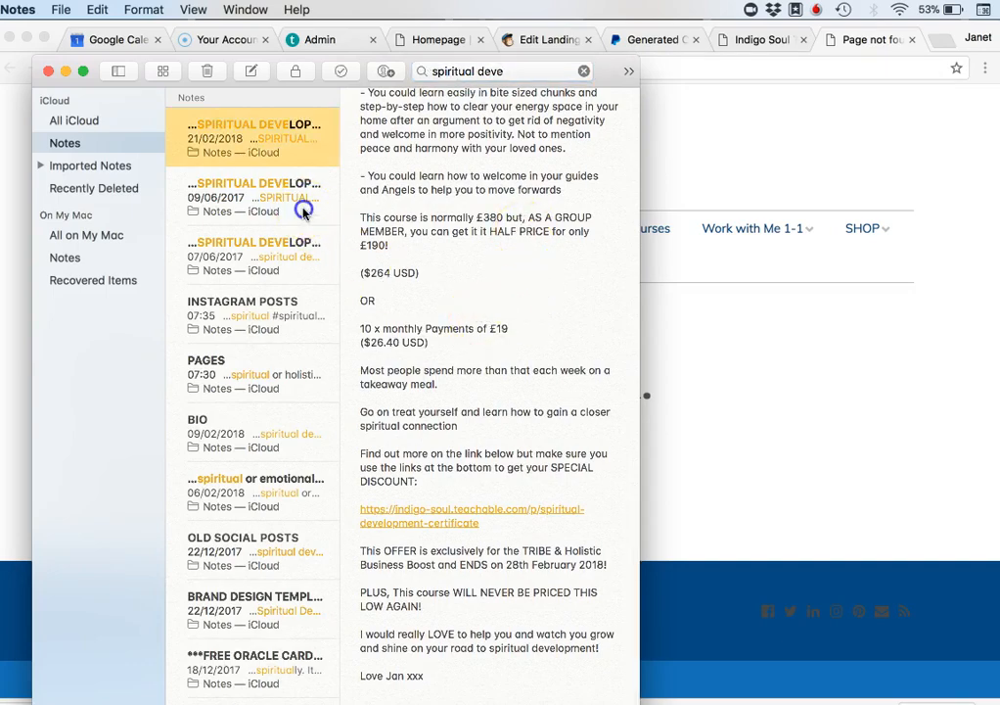
click(245, 174)
scroll(565, 409, down, 10)
scroll(566, 411, down, 8)
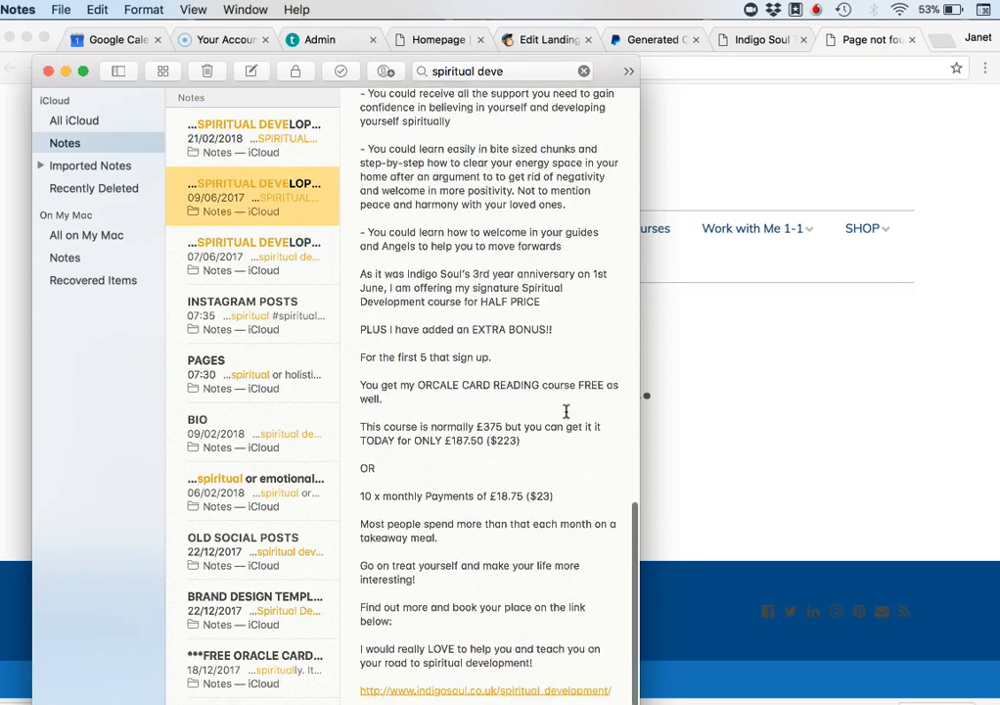
scroll(596, 618, down, 2)
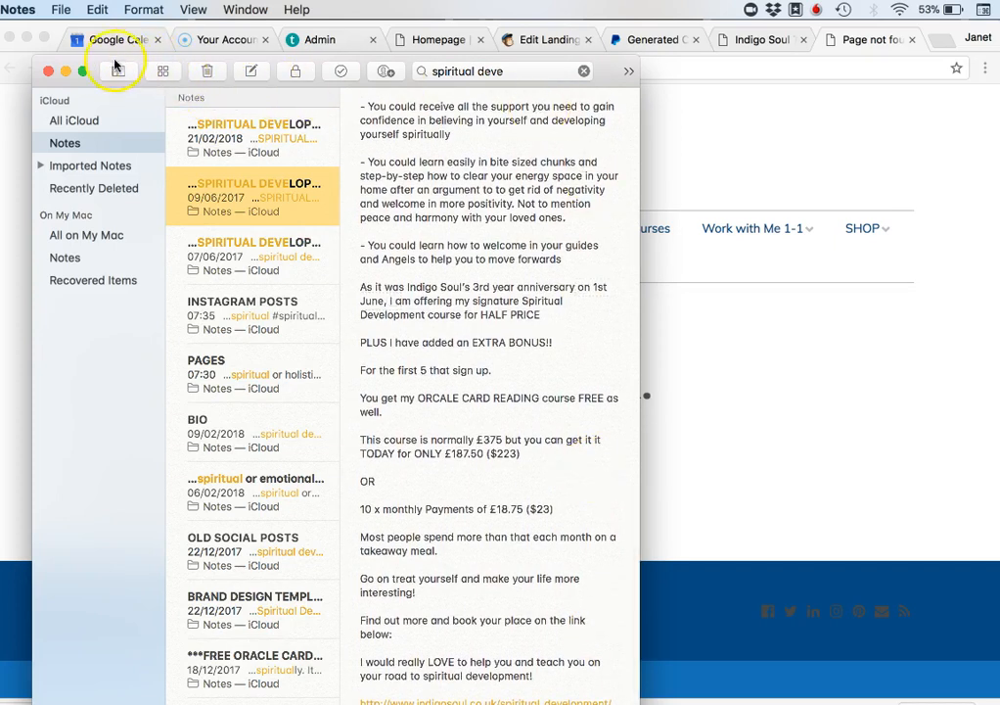
Step: Open the spiritual development web link at the end of the 9 June 2017 note
click(84, 71)
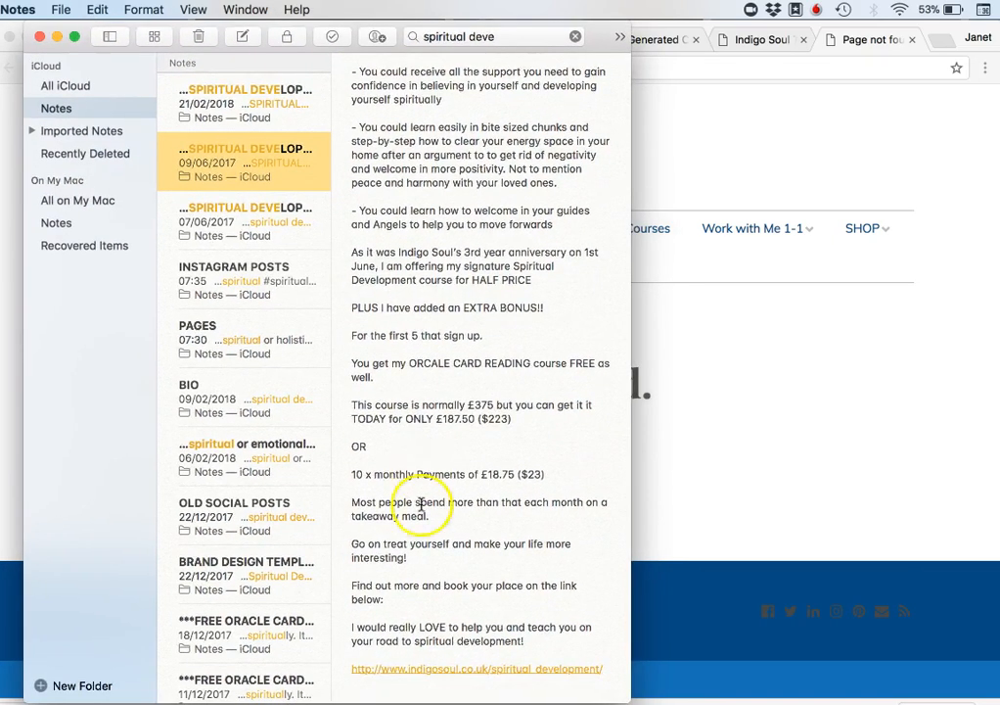
click(450, 675)
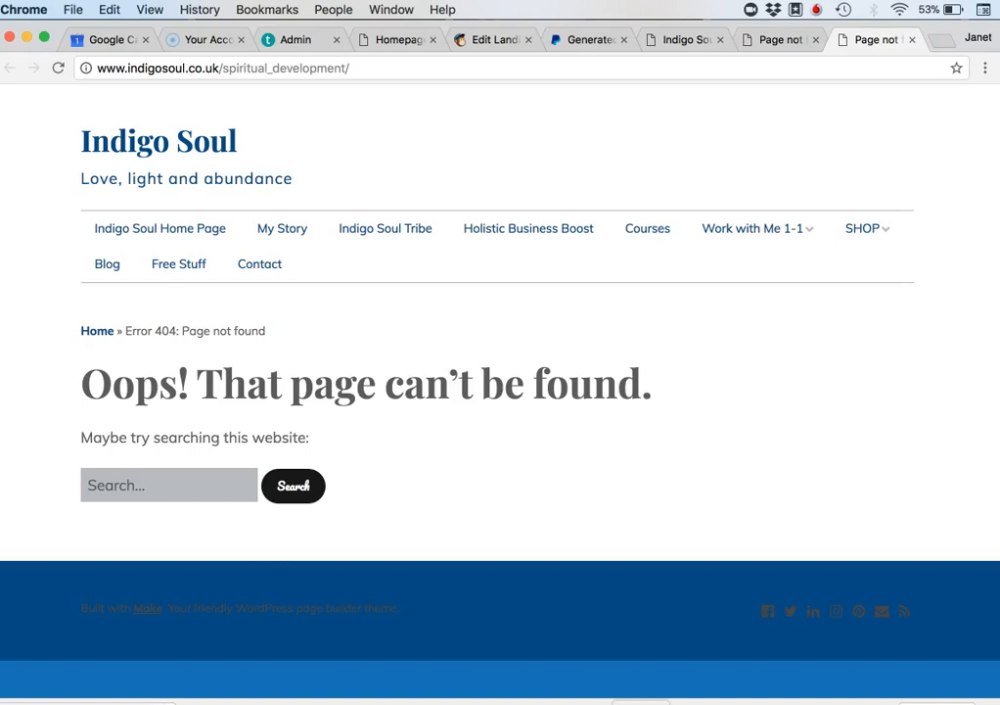
click(363, 75)
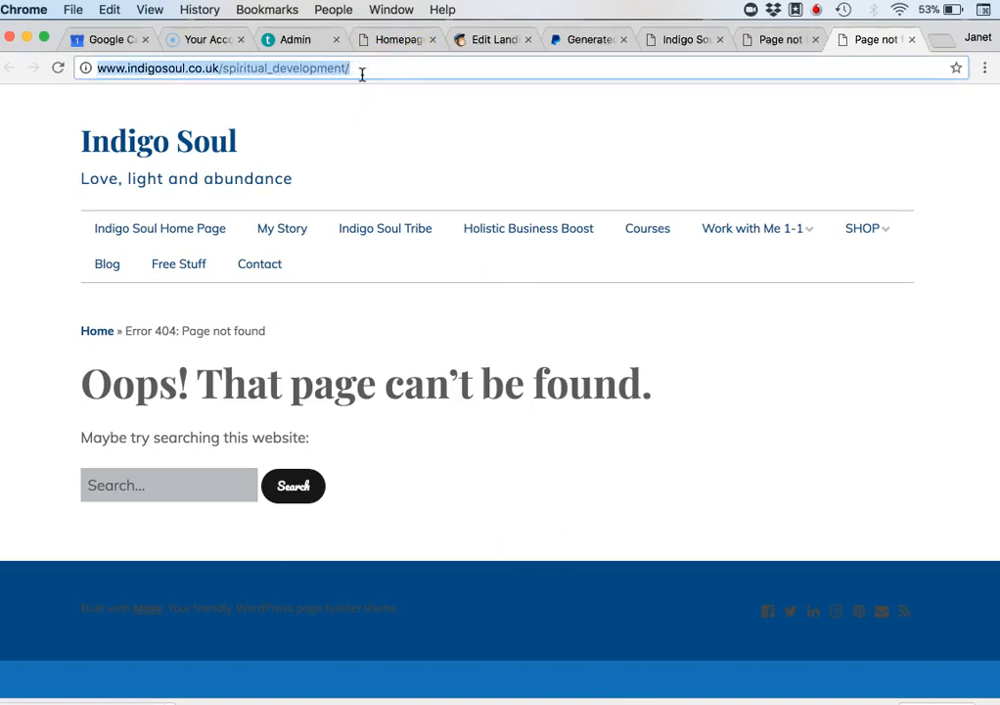
click(362, 64)
key(BackSpace)
key(BackSpace)
key(BackSpace)
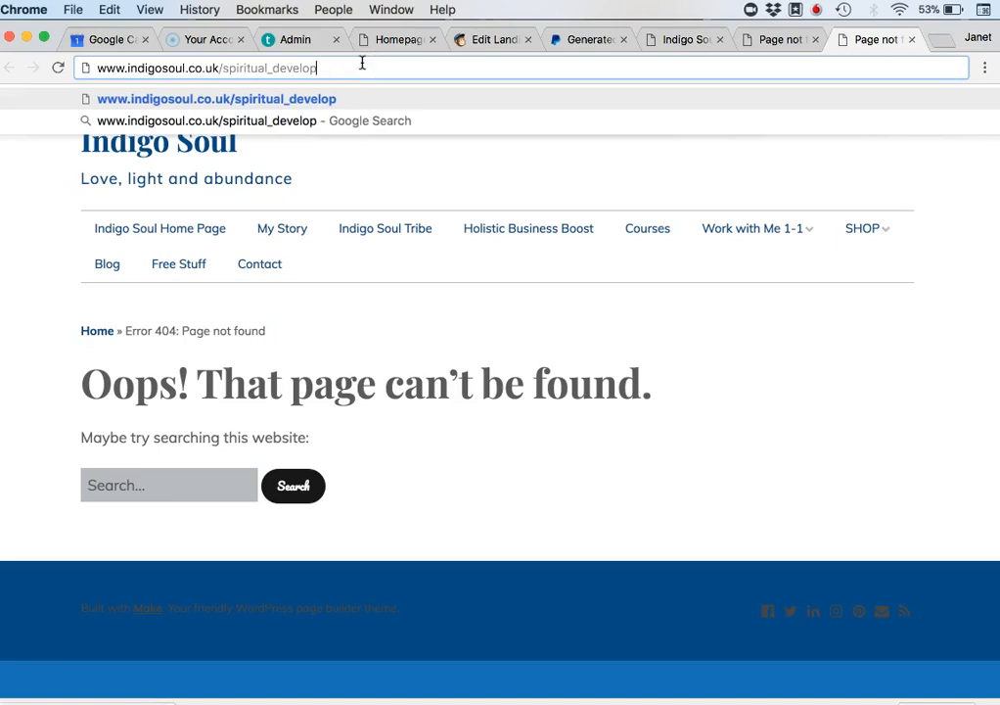
key(BackSpace)
key(BackSpace)
key(BackSpace)
key(BackSpace)
key(BackSpace)
key(BackSpace)
key(BackSpace)
key(BackSpace)
key(BackSpace)
key(BackSpace)
key(BackSpace)
key(BackSpace)
key(BackSpace)
key(BackSpace)
key(BackSpace)
key(BackSpace)
key(BackSpace)
key(BackSpace)
text(/wp)
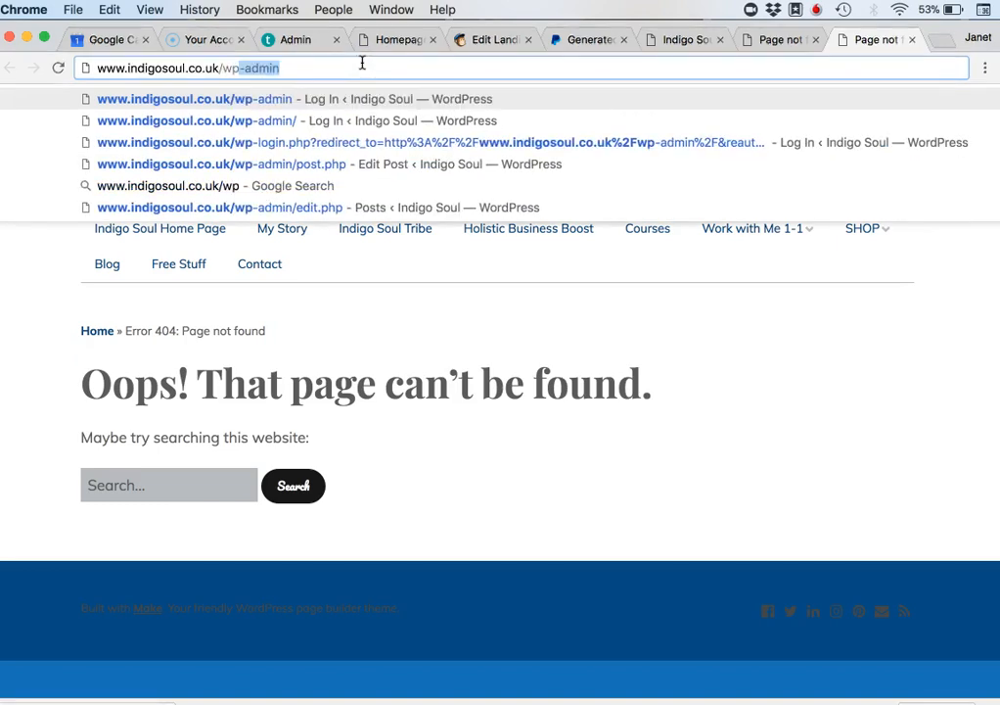
text(0a)
key(BackSpace)
key(BackSpace)
text(-admin)
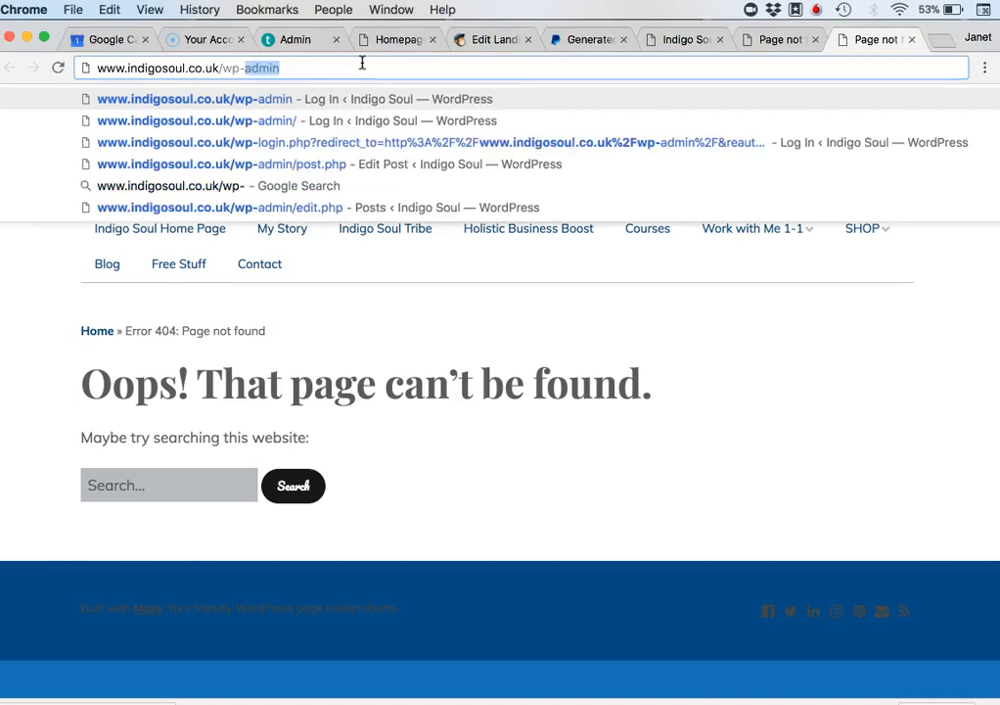
key(Return)
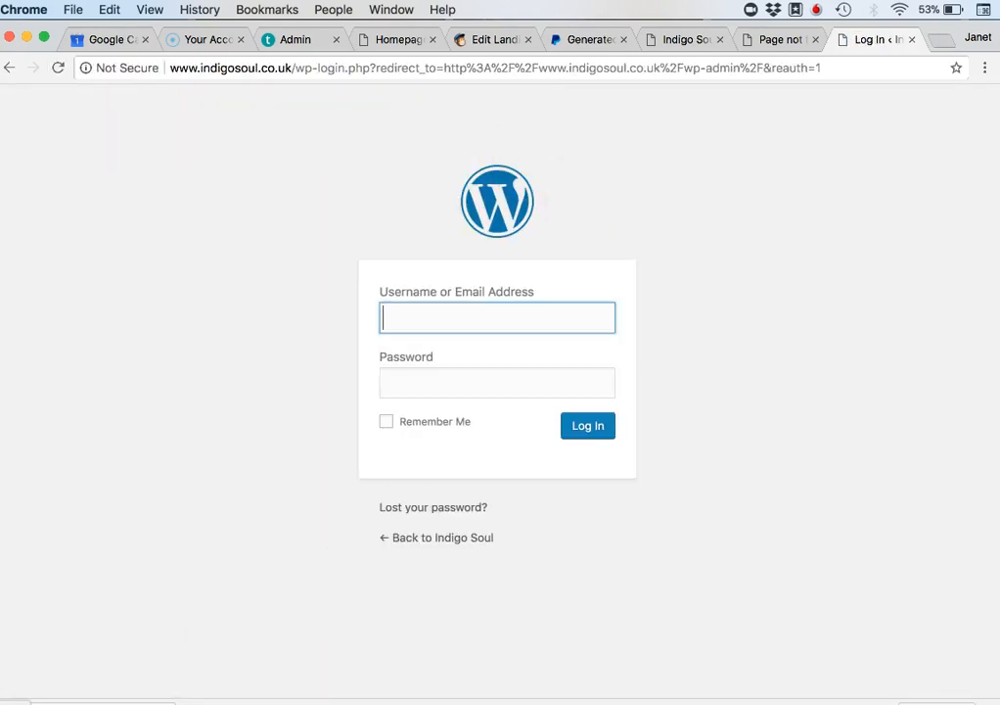
Step: Find the "word press log in.docx" file in the INDIGO SOUL folder in Finder, check the WordPress login details, and close it
click(14, 702)
scroll(352, 279, down, 5)
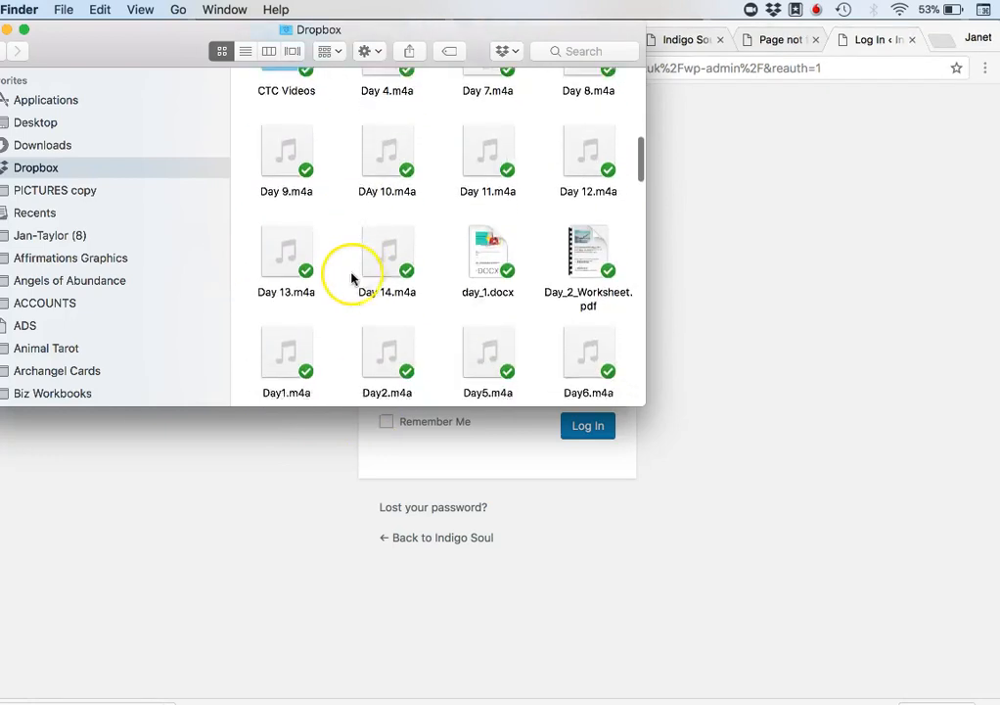
scroll(350, 278, down, 10)
scroll(136, 266, down, 2)
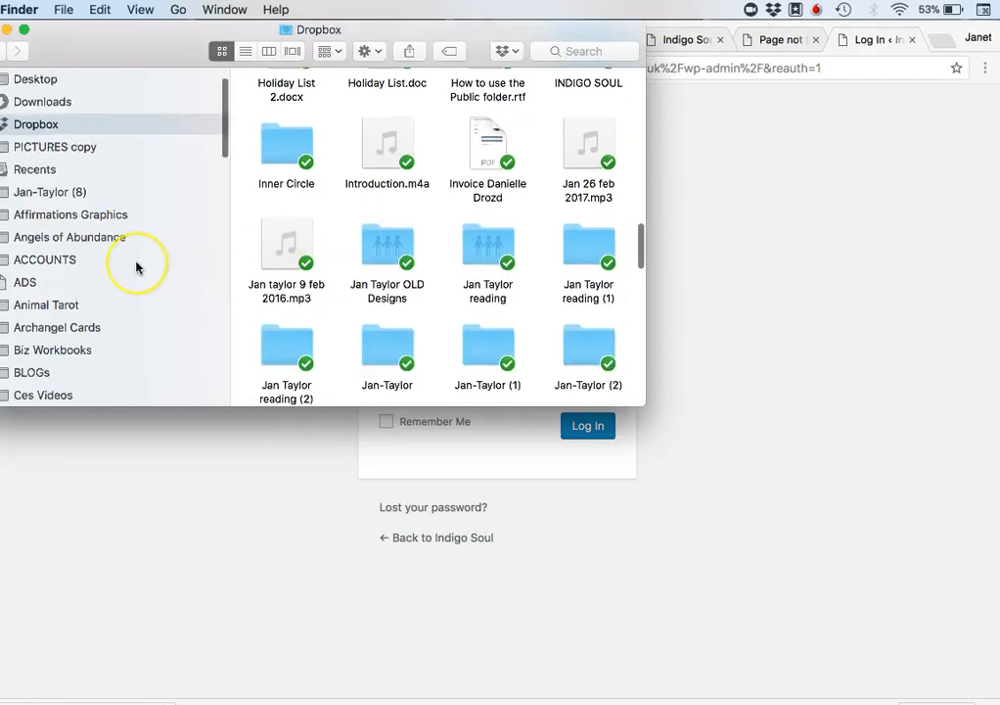
scroll(136, 266, down, 10)
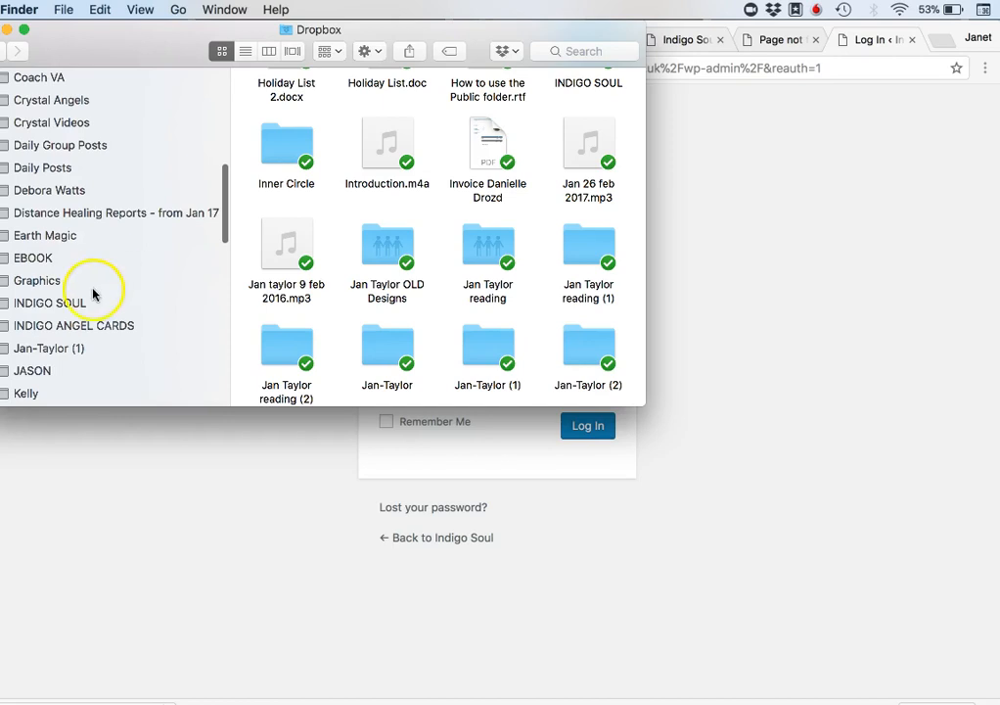
click(83, 302)
scroll(479, 258, down, 15)
scroll(482, 262, down, 15)
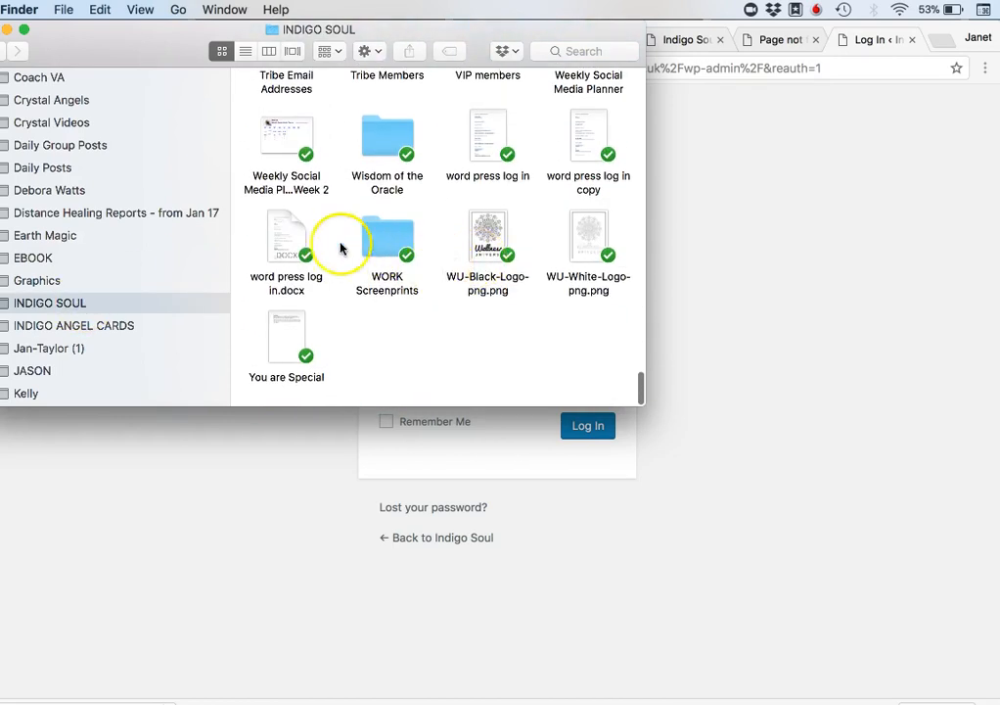
double_click(286, 240)
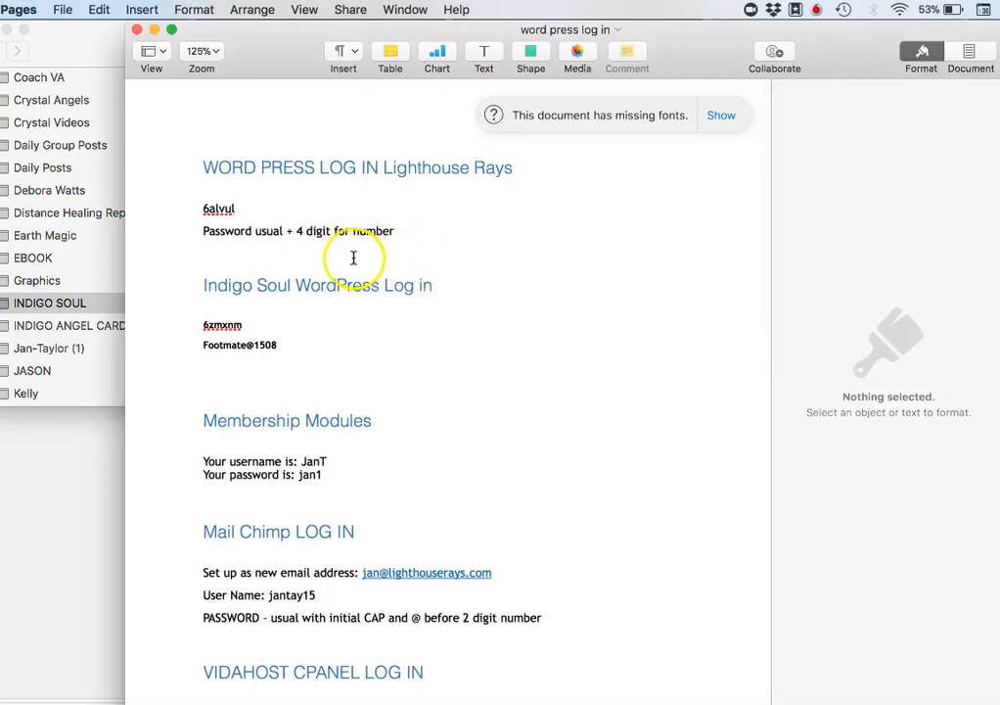
click(137, 30)
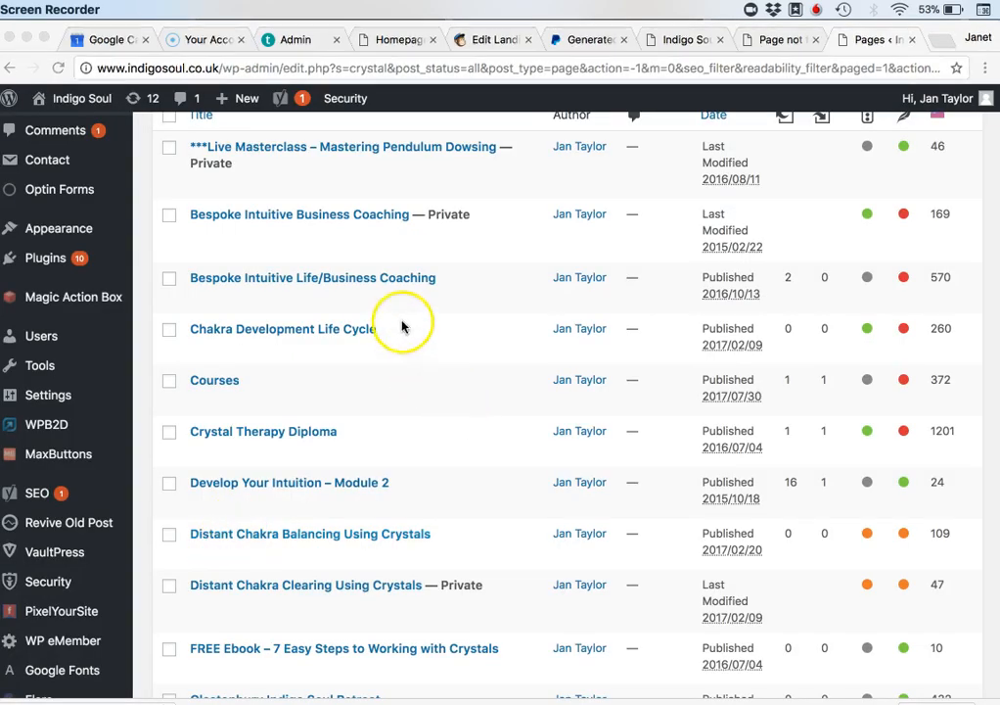
Step: Open the Crystal Therapy Diploma page in the WordPress page editor and look through its content
click(314, 438)
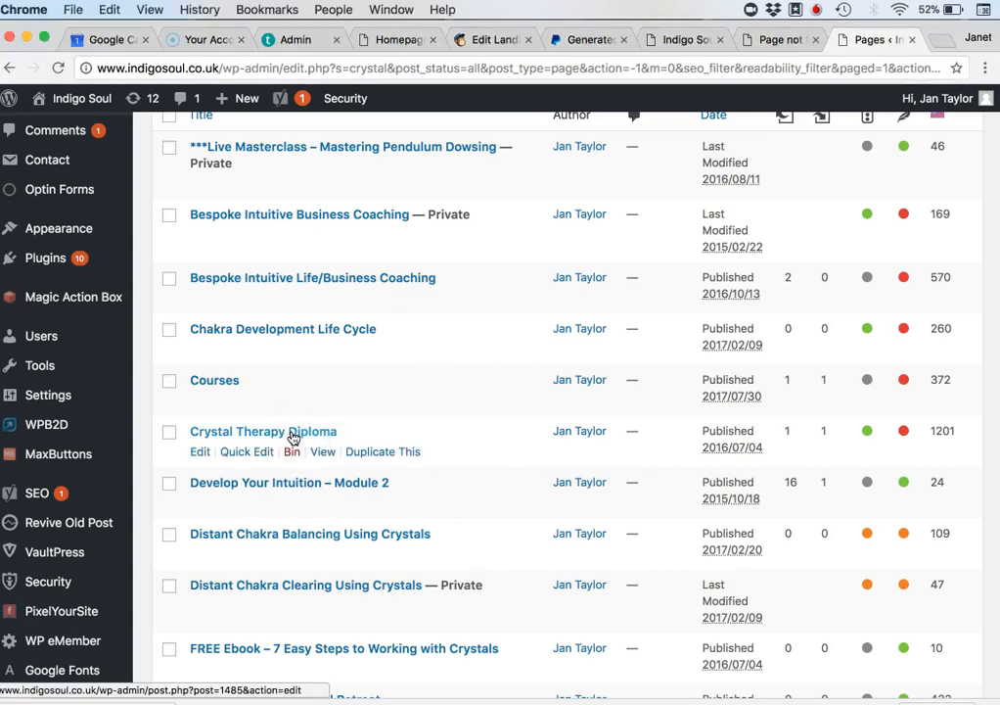
click(292, 437)
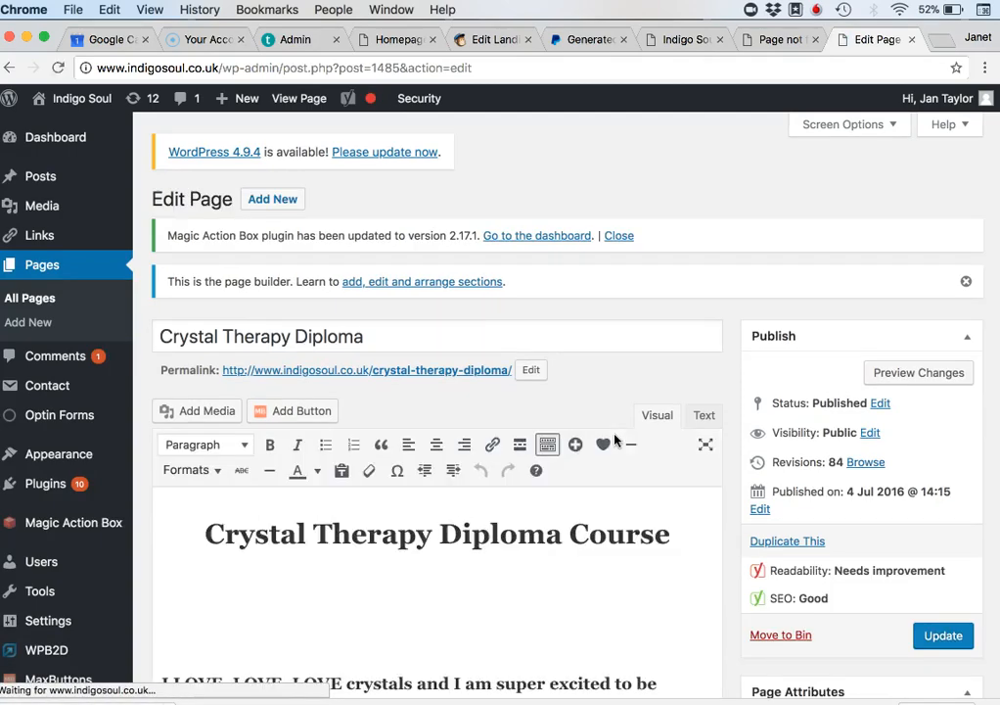
scroll(606, 490, down, 5)
scroll(606, 527, down, 15)
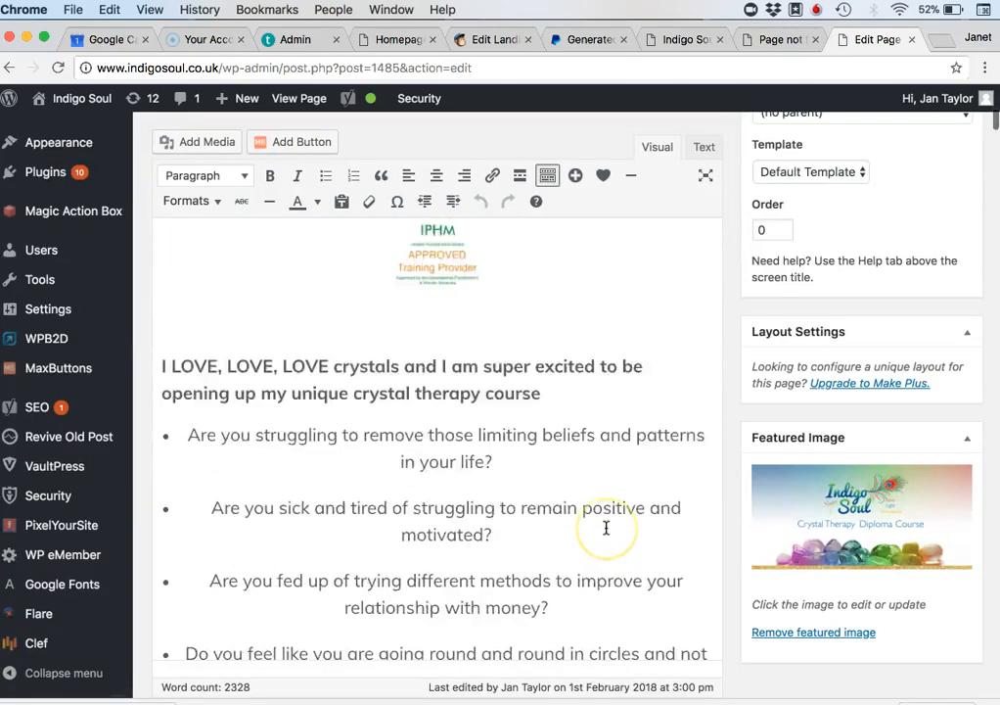
scroll(606, 527, down, 5)
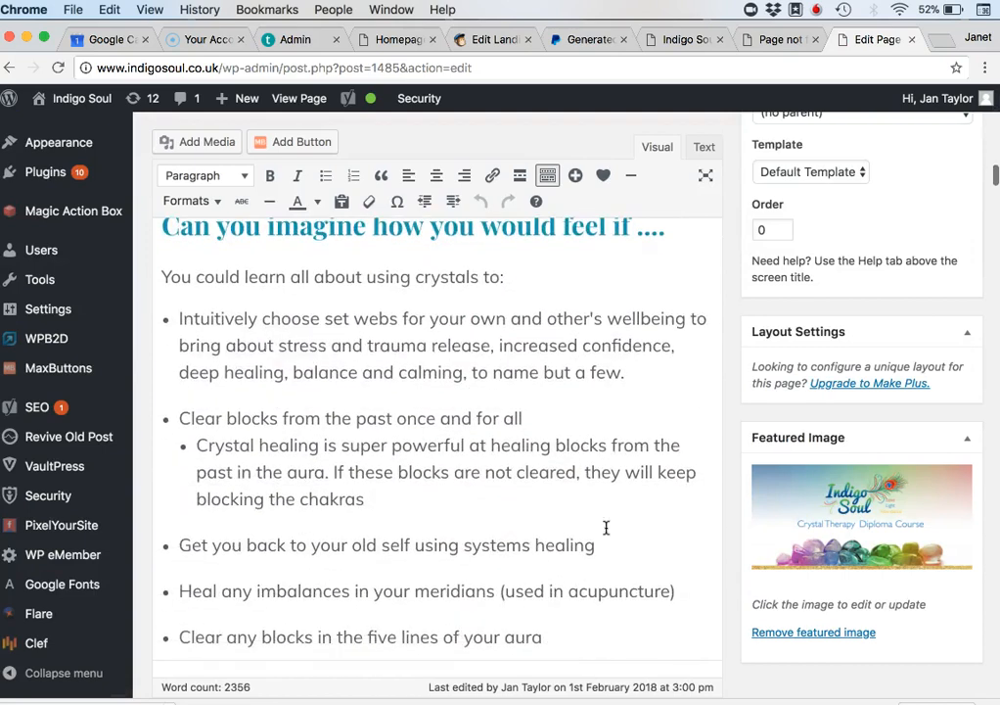
scroll(605, 528, up, 5)
Step: View the live Crystal Therapy Diploma page and read through it down to the full-price and monthly payment buttons
click(296, 98)
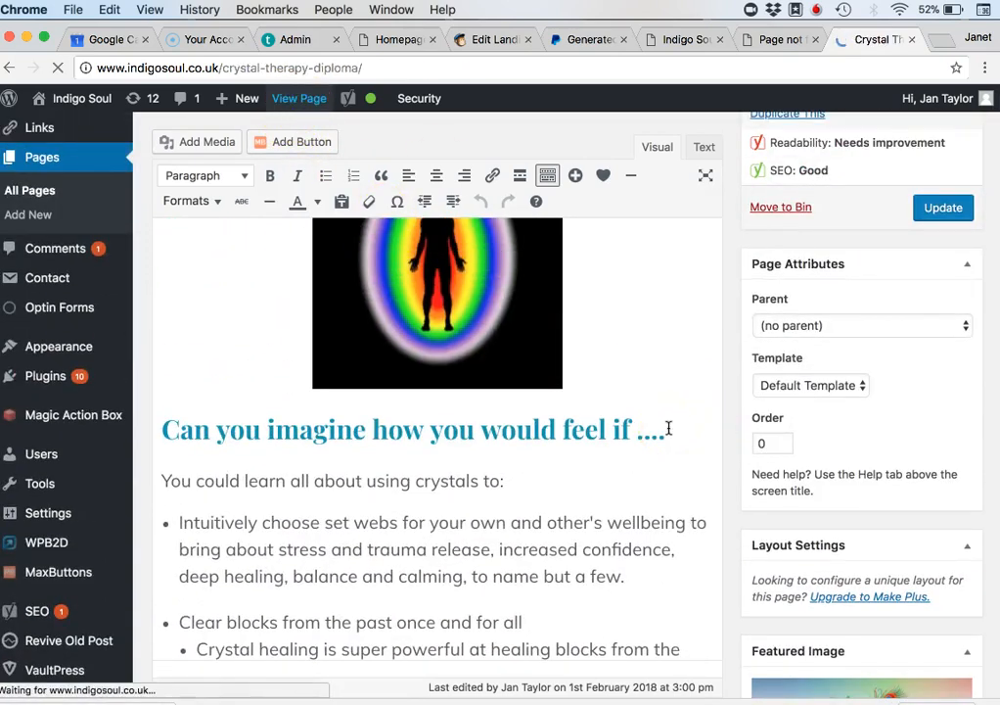
scroll(812, 401, down, 10)
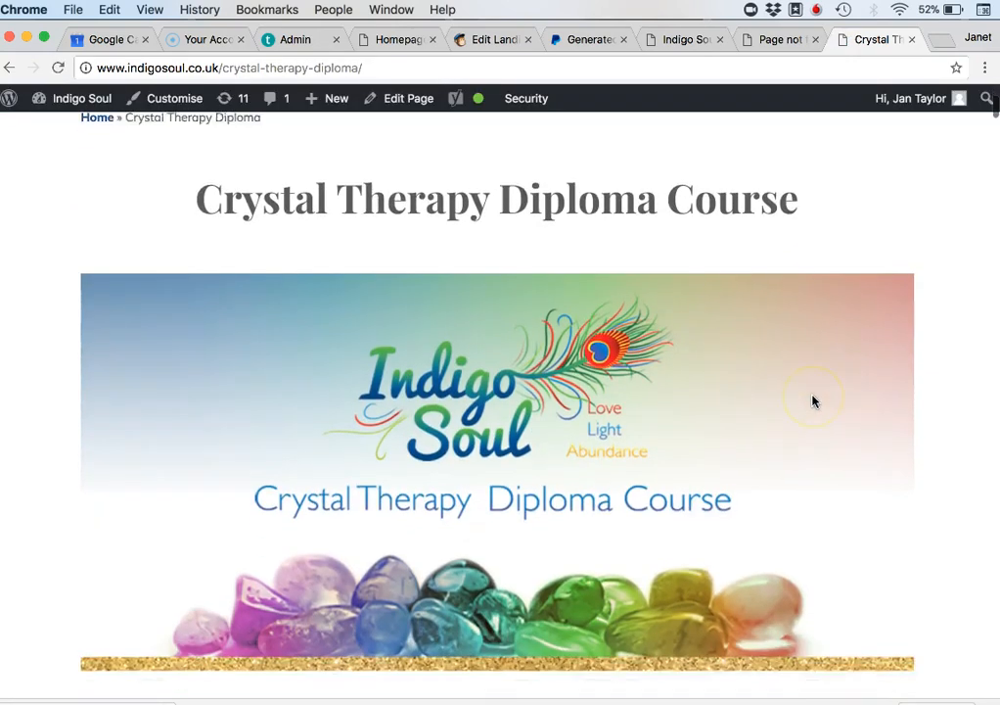
scroll(852, 400, down, 10)
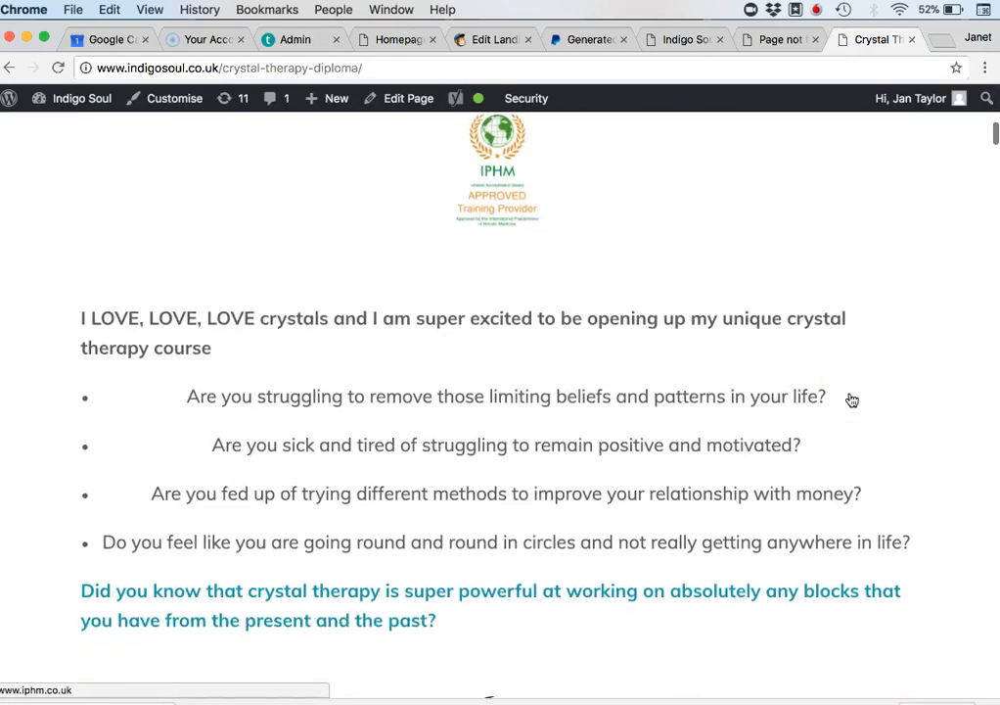
scroll(851, 401, up, 1)
scroll(852, 401, down, 8)
scroll(851, 400, down, 12)
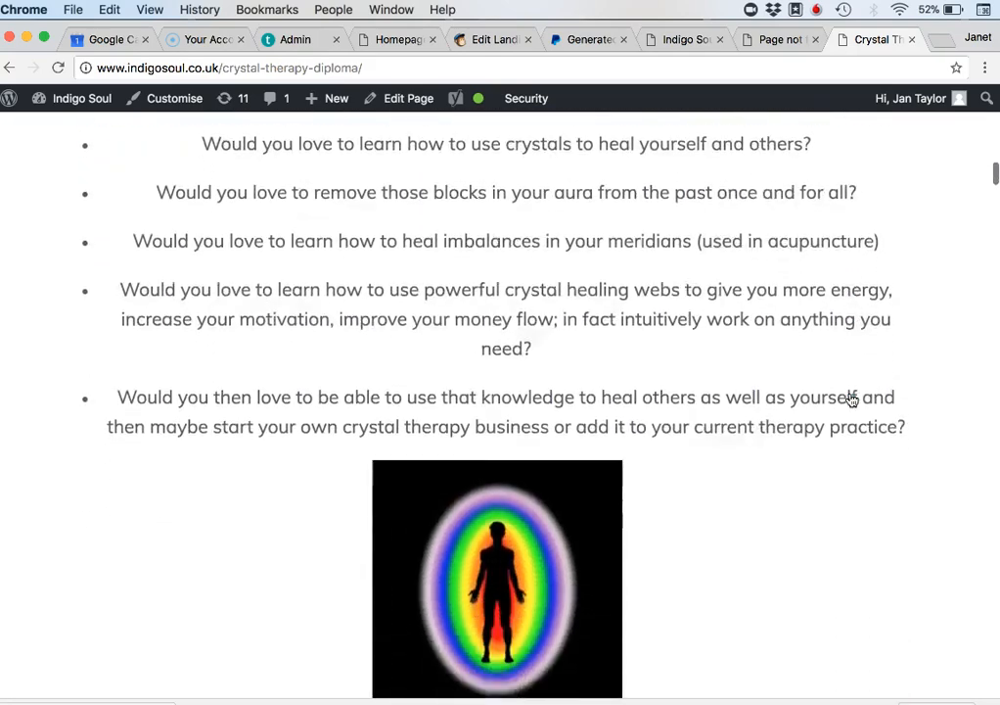
scroll(852, 400, down, 10)
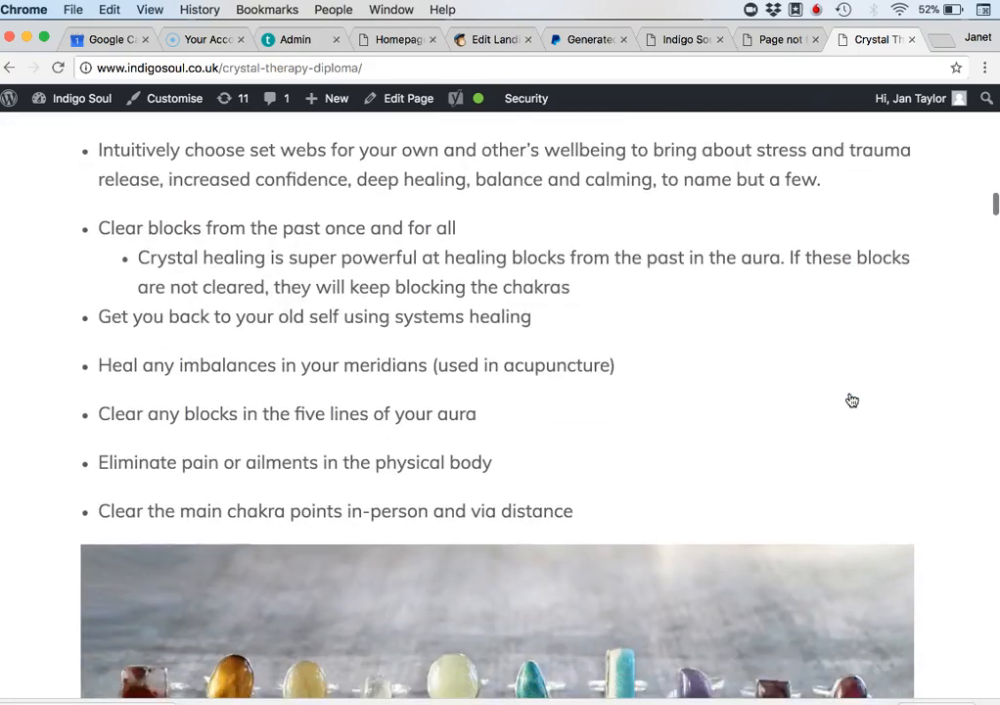
scroll(851, 400, down, 10)
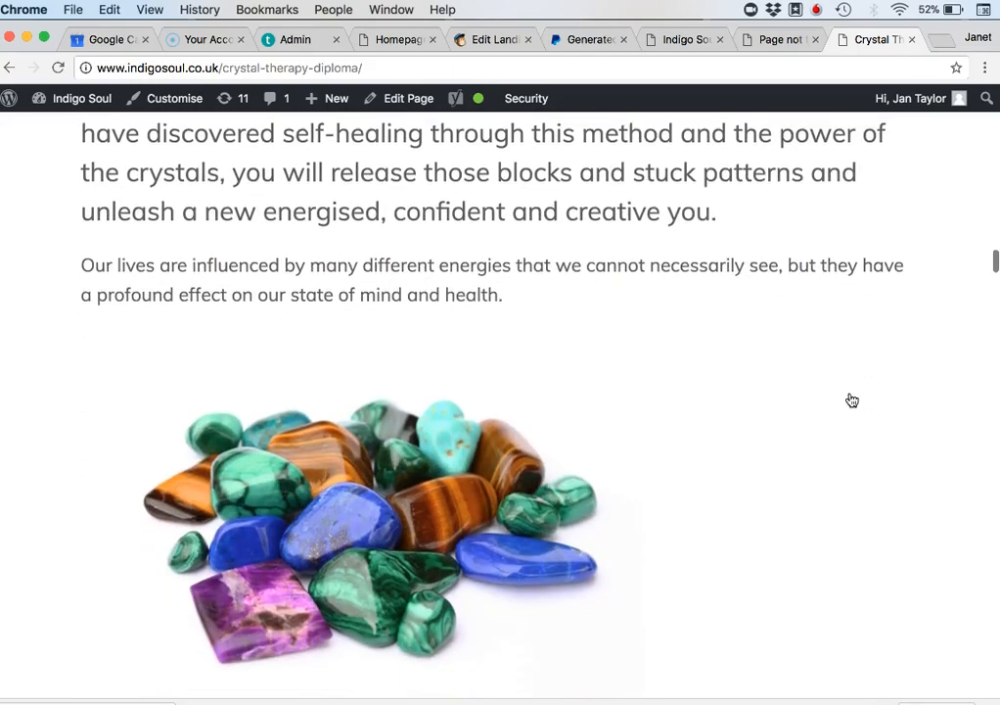
scroll(565, 347, up, 3)
scroll(806, 463, down, 10)
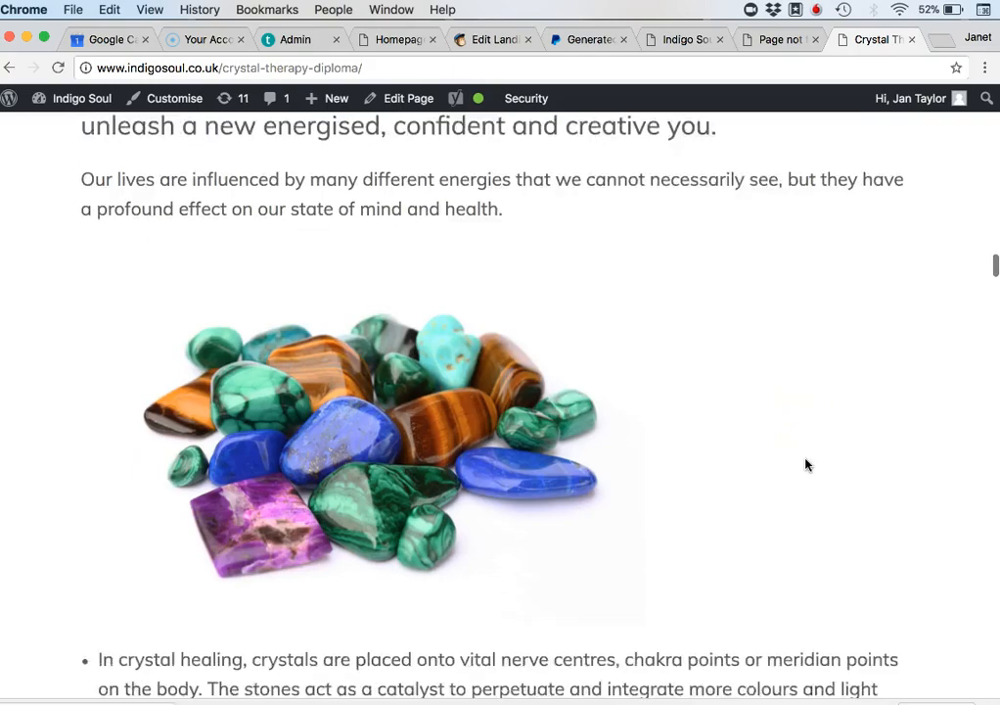
scroll(807, 464, up, 8)
scroll(806, 464, down, 7)
click(828, 461)
scroll(828, 460, down, 6)
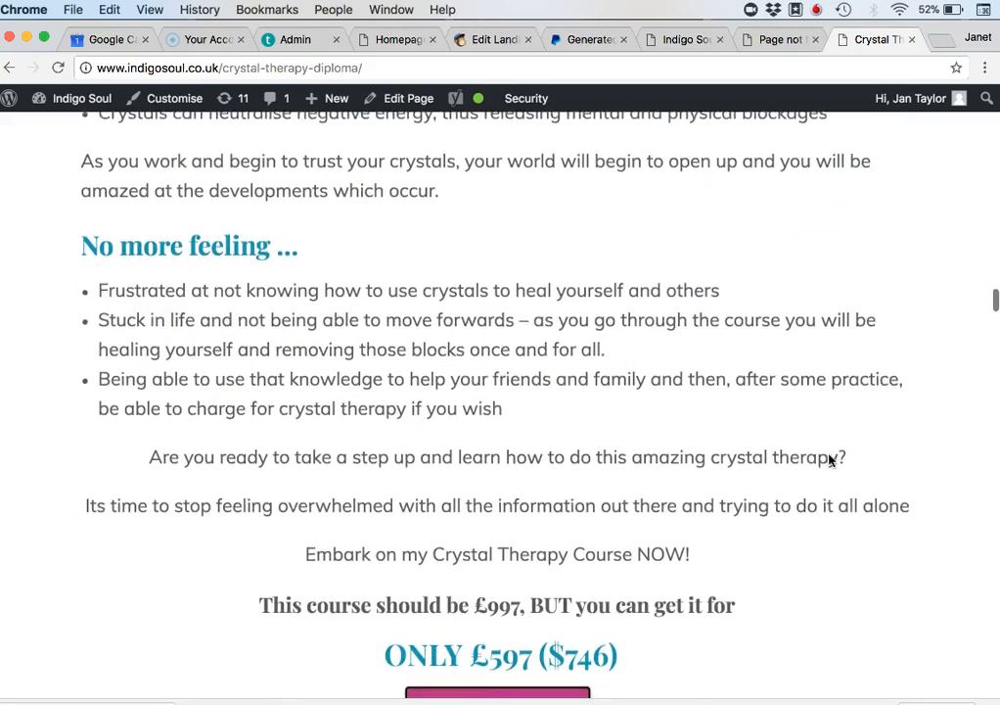
scroll(829, 461, down, 1)
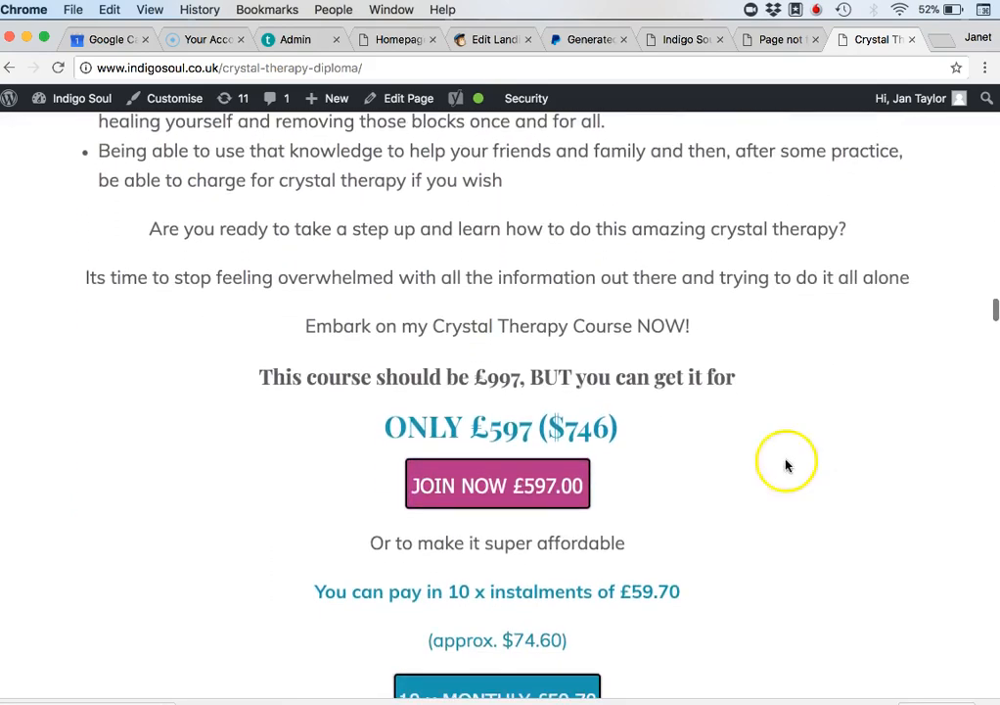
scroll(780, 459, down, 1)
scroll(780, 459, down, 1)
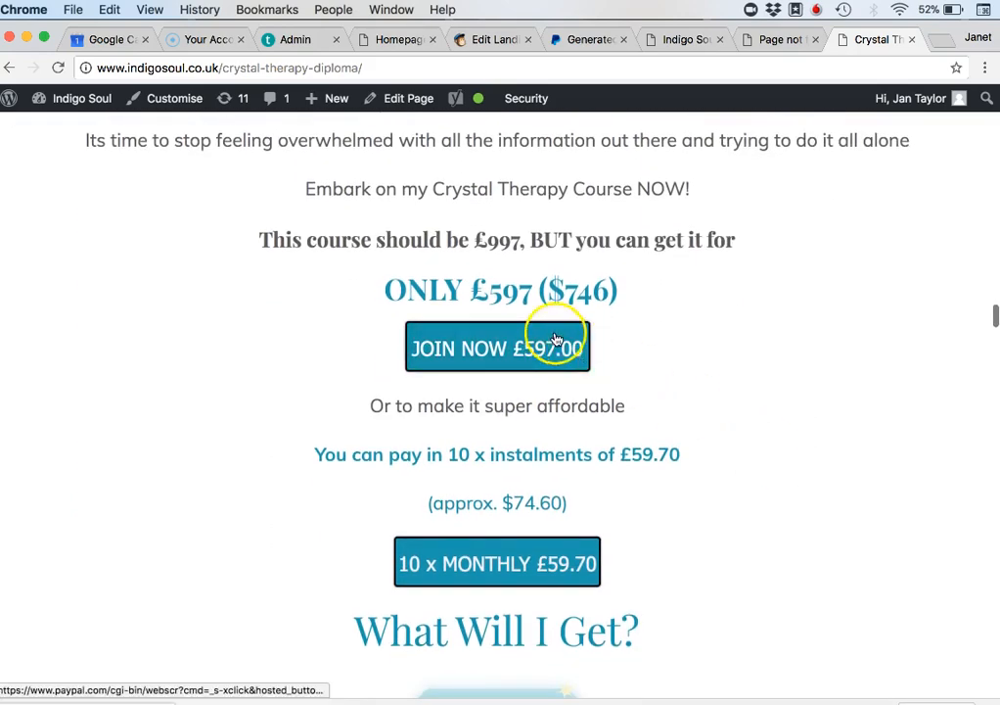
Step: Return to the Mailchimp landing page editor and review the payment button's style settings
click(776, 40)
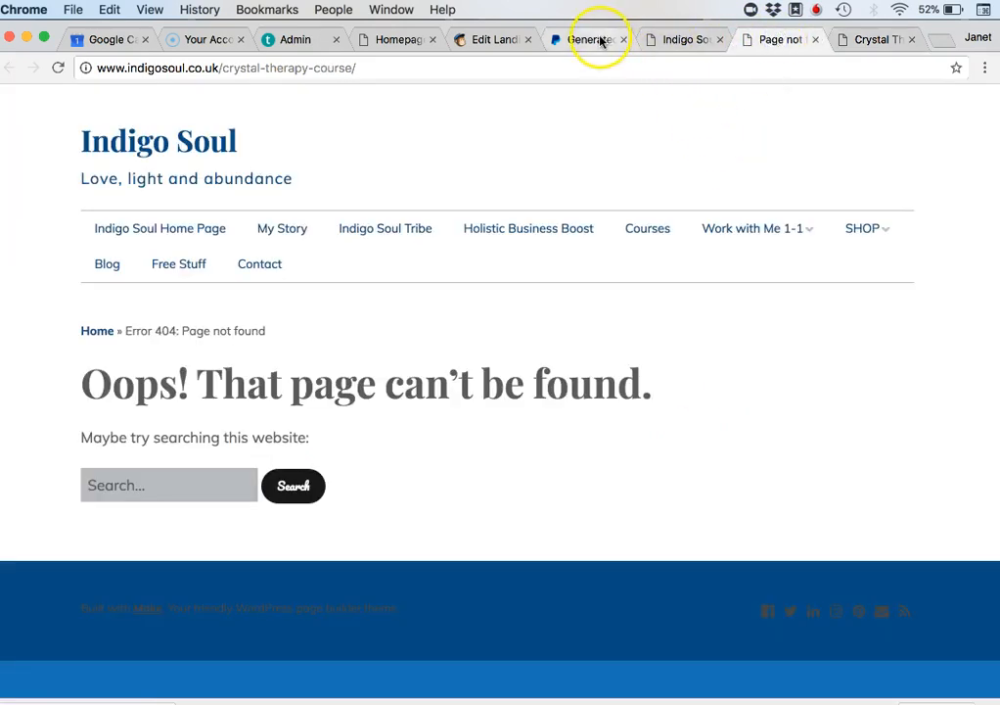
click(474, 40)
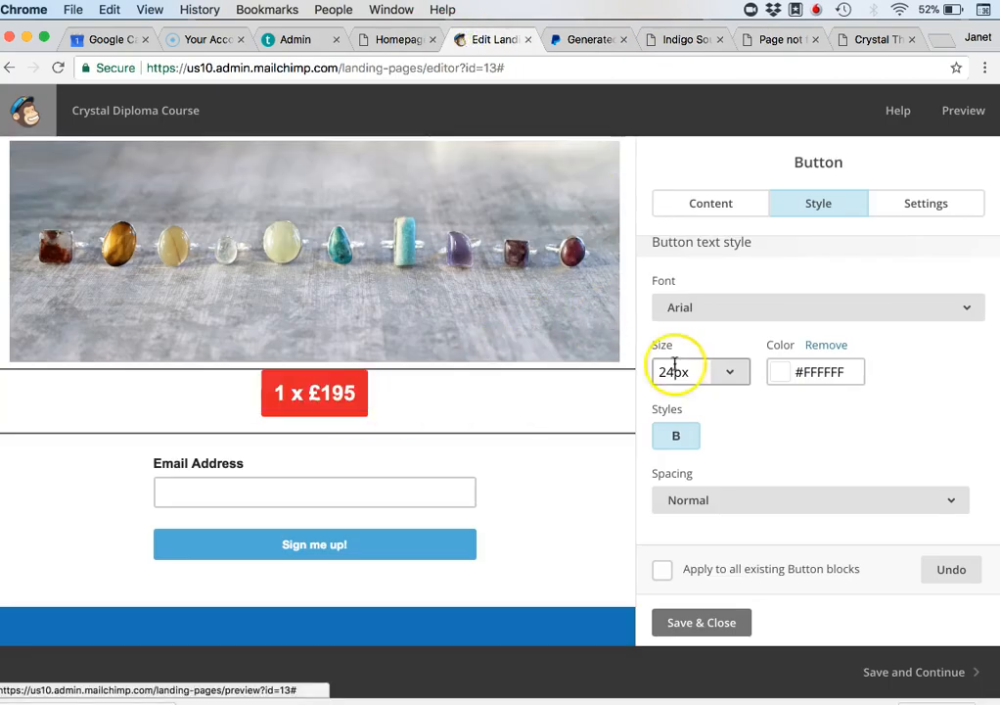
scroll(758, 284, up, 5)
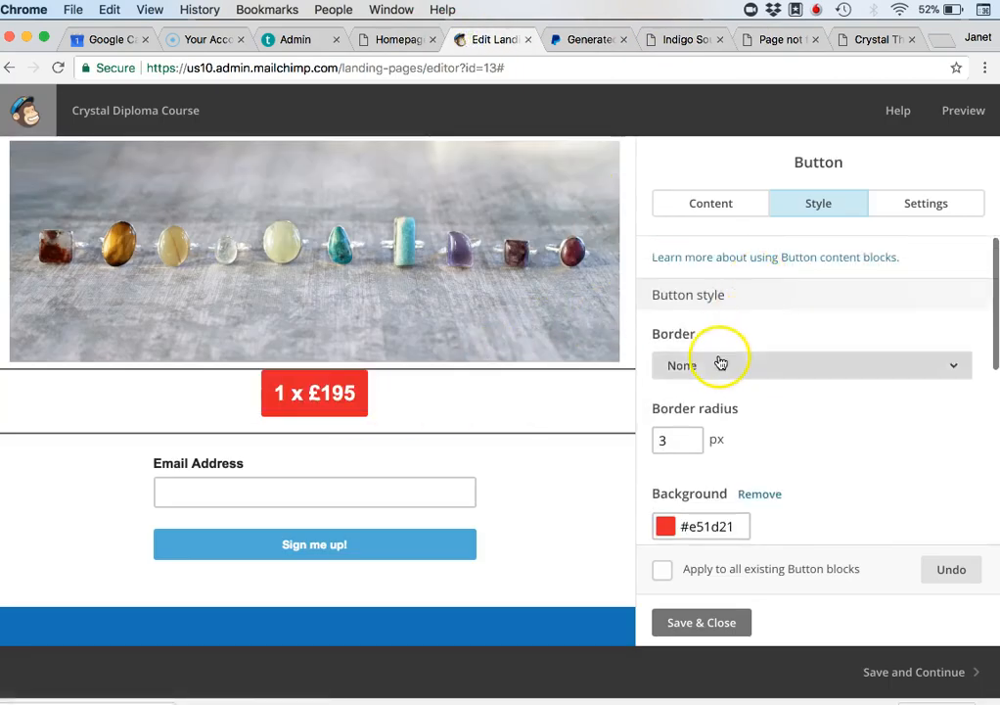
scroll(719, 363, down, 3)
scroll(744, 369, up, 3)
scroll(844, 406, down, 4)
scroll(844, 406, up, 3)
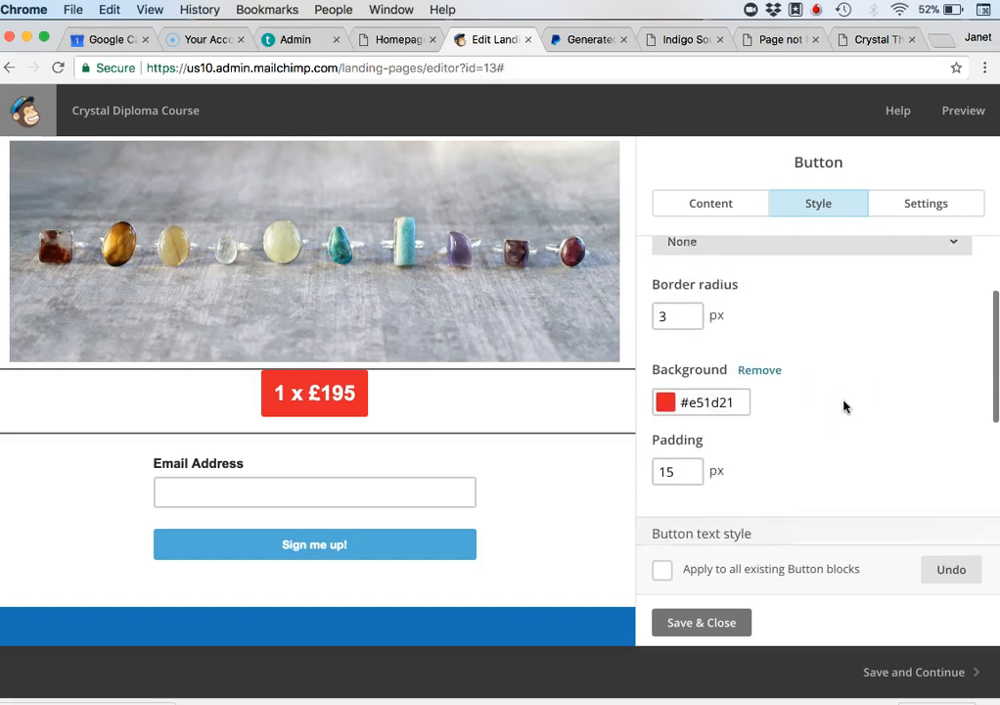
Step: Change the payment button's text to "JOIN NOW - £195"
click(709, 207)
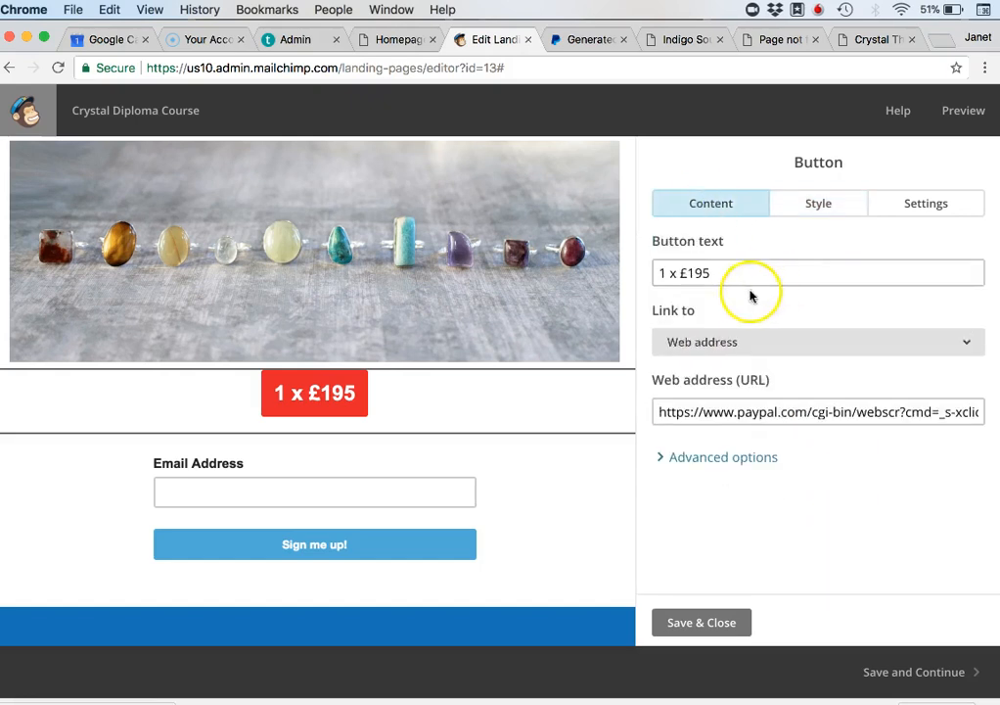
click(682, 272)
key(BackSpace)
key(BackSpace)
key(BackSpace)
key(BackSpace)
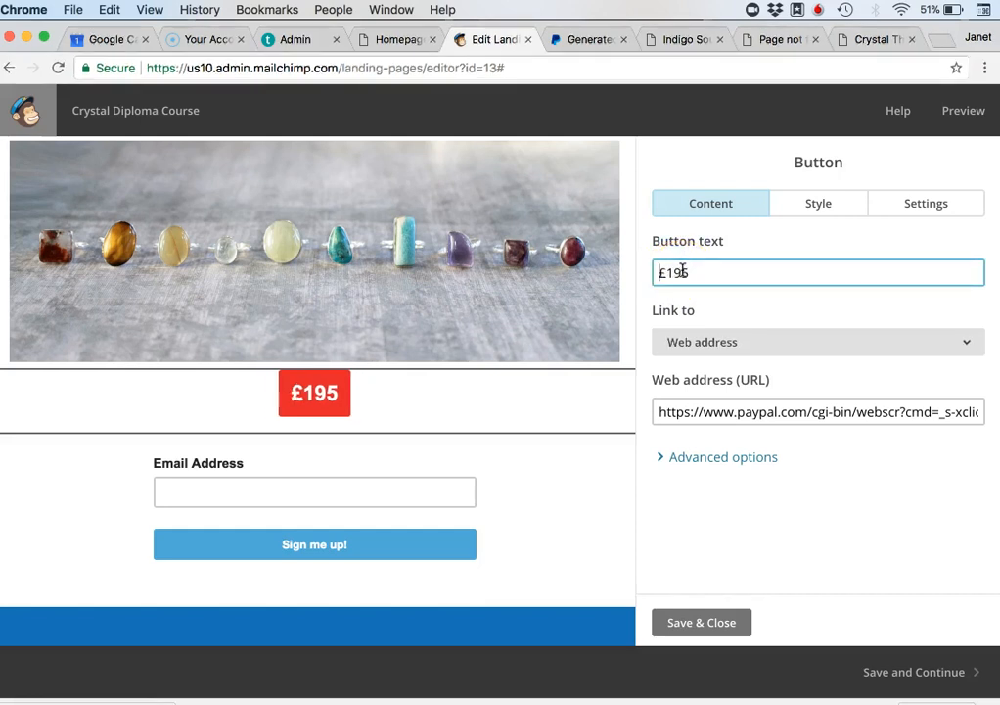
text(JOIN NOW )
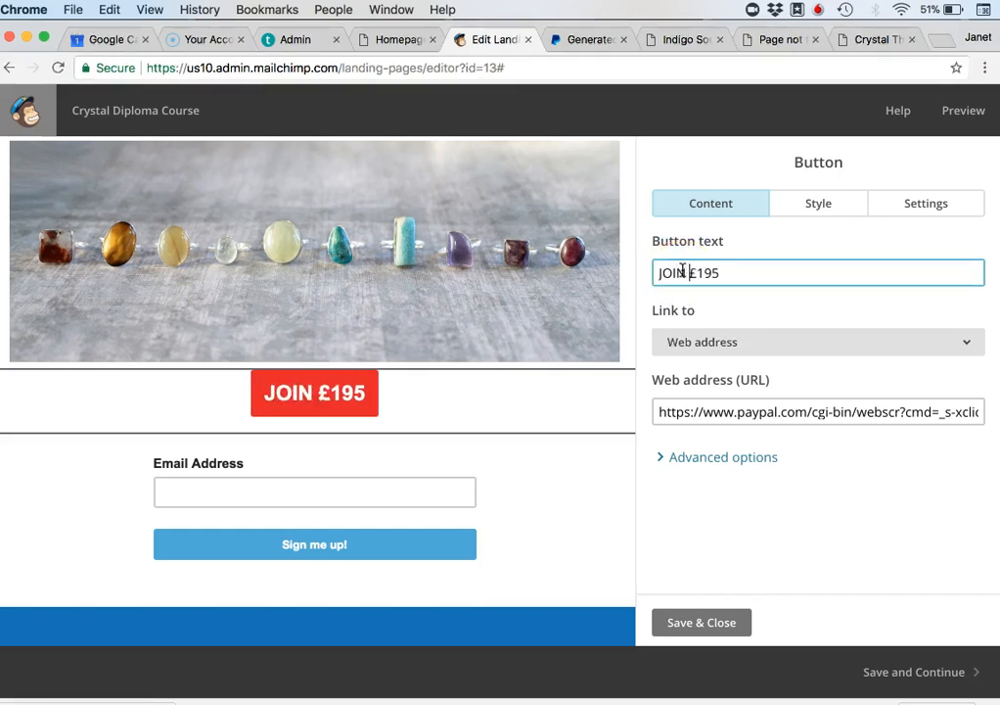
text(-)
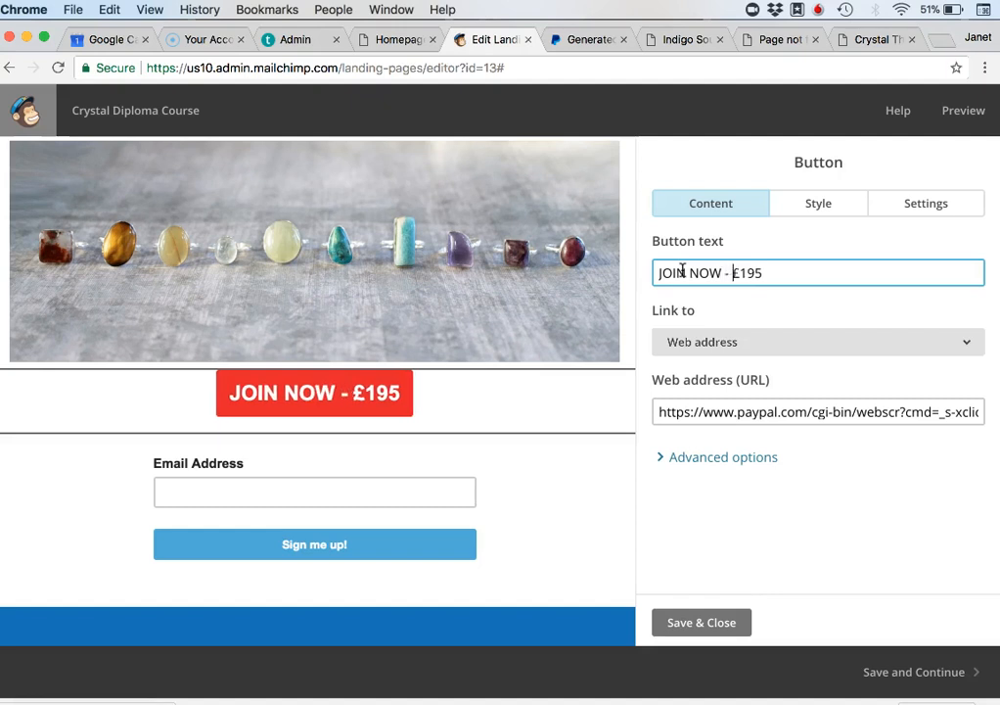
Step: Save the JOIN NOW button and add a new button block directly below it
click(704, 622)
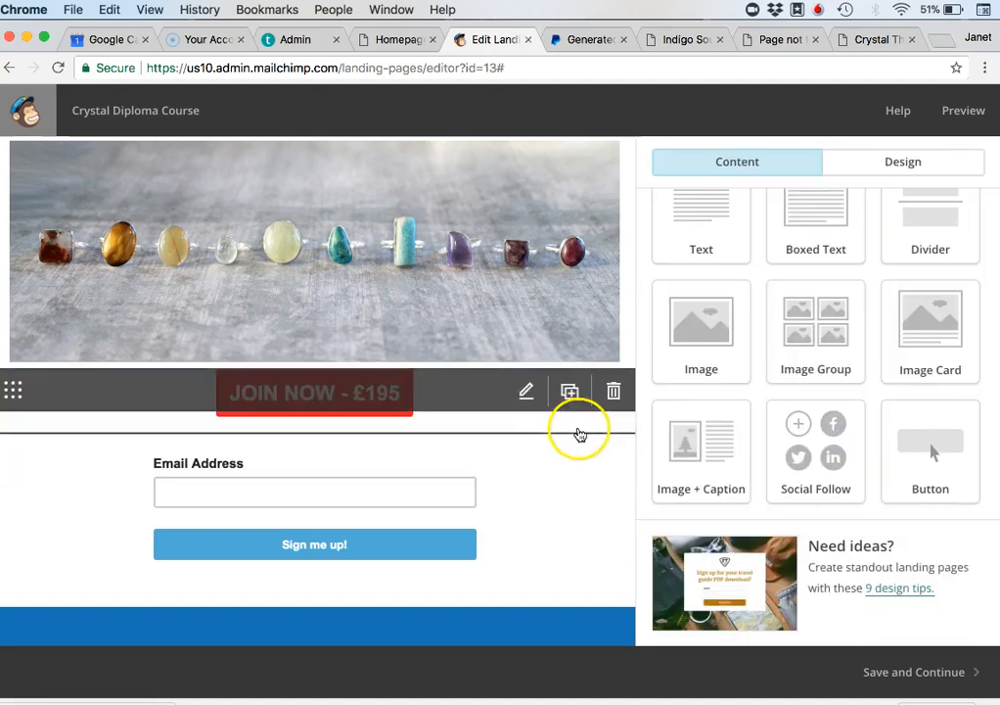
drag(915, 467, 460, 464)
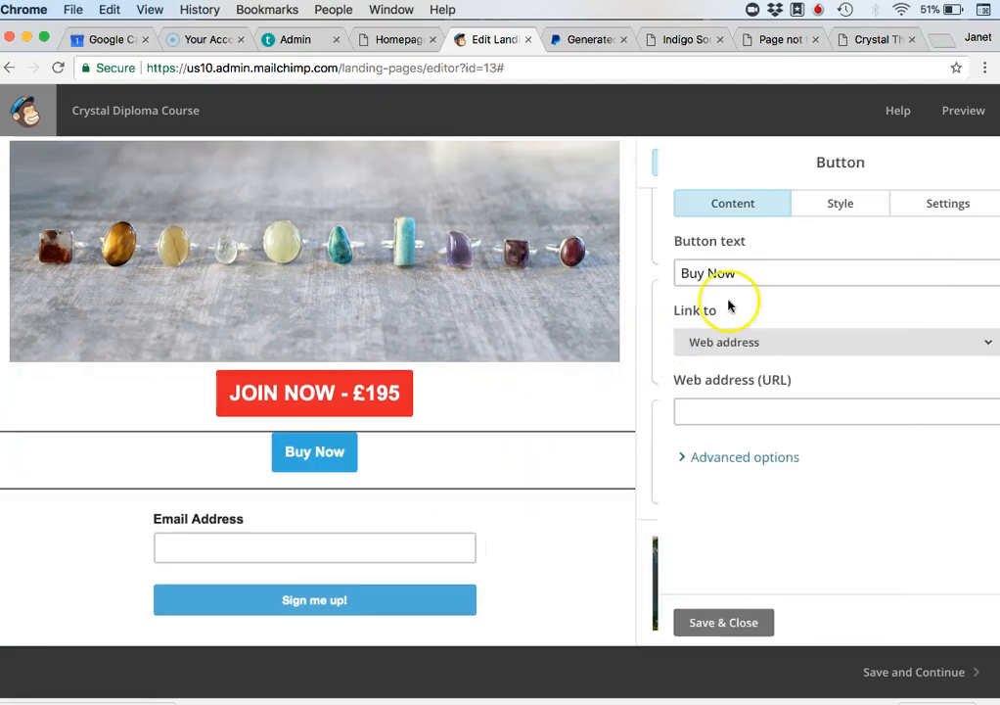
Step: Replace the new button's default text with "10 x"
click(782, 273)
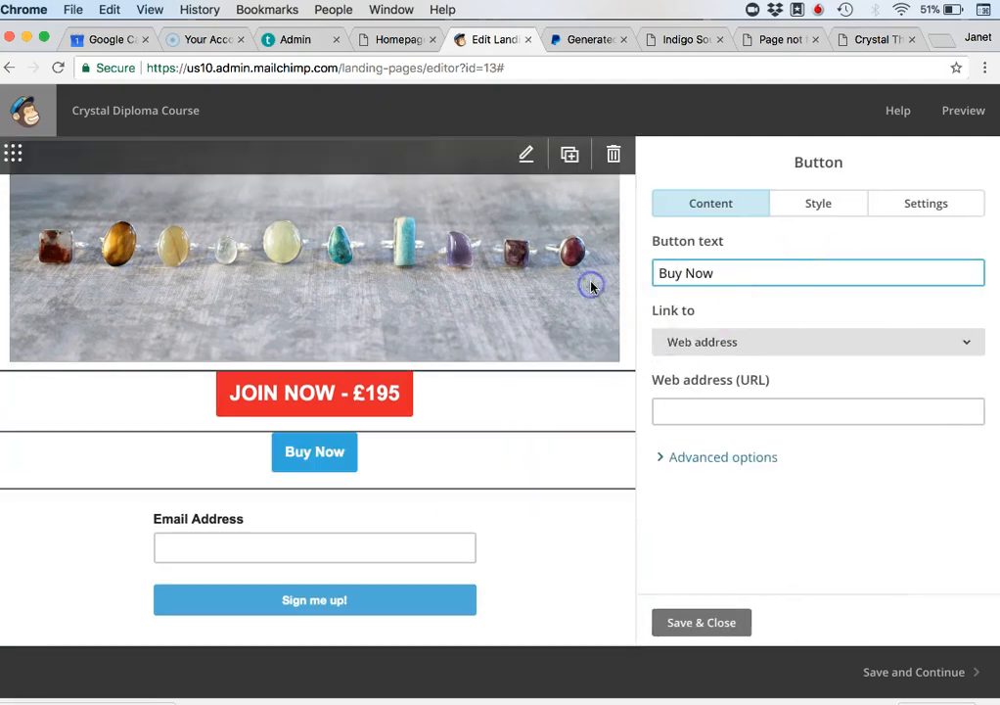
click(755, 284)
key(BackSpace)
key(BackSpace)
key(BackSpace)
key(BackSpace)
key(BackSpace)
key(BackSpace)
key(BackSpace)
text(10 x)
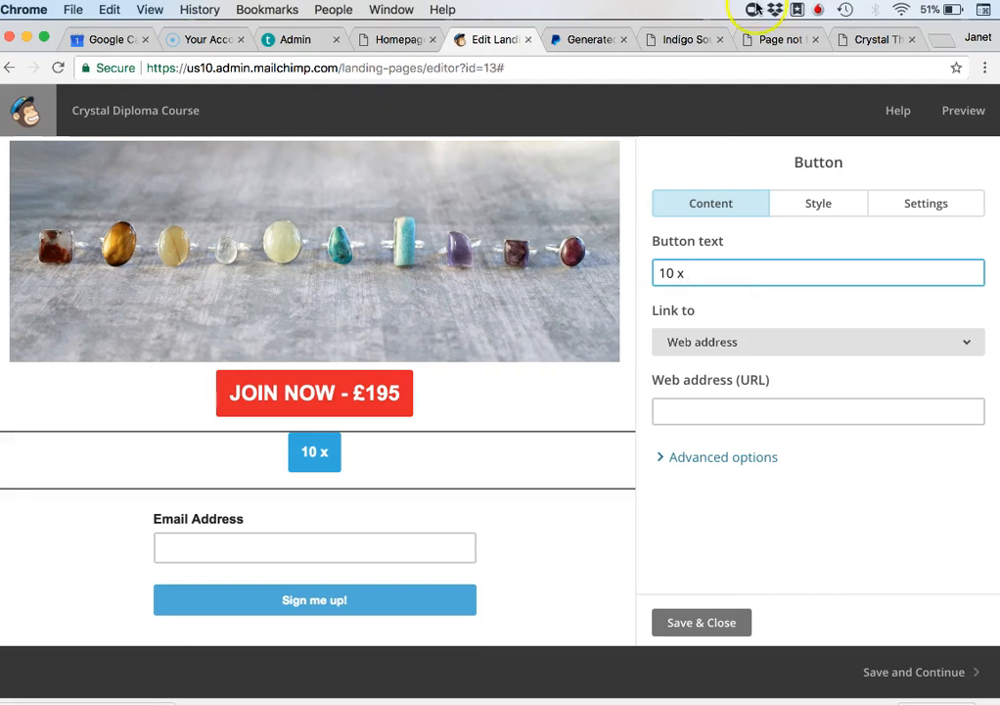
Step: Check the monthly button's wording on the live Crystal Therapy Diploma page and complete the new button's text as "10 x MONTLY £19.50"
click(866, 41)
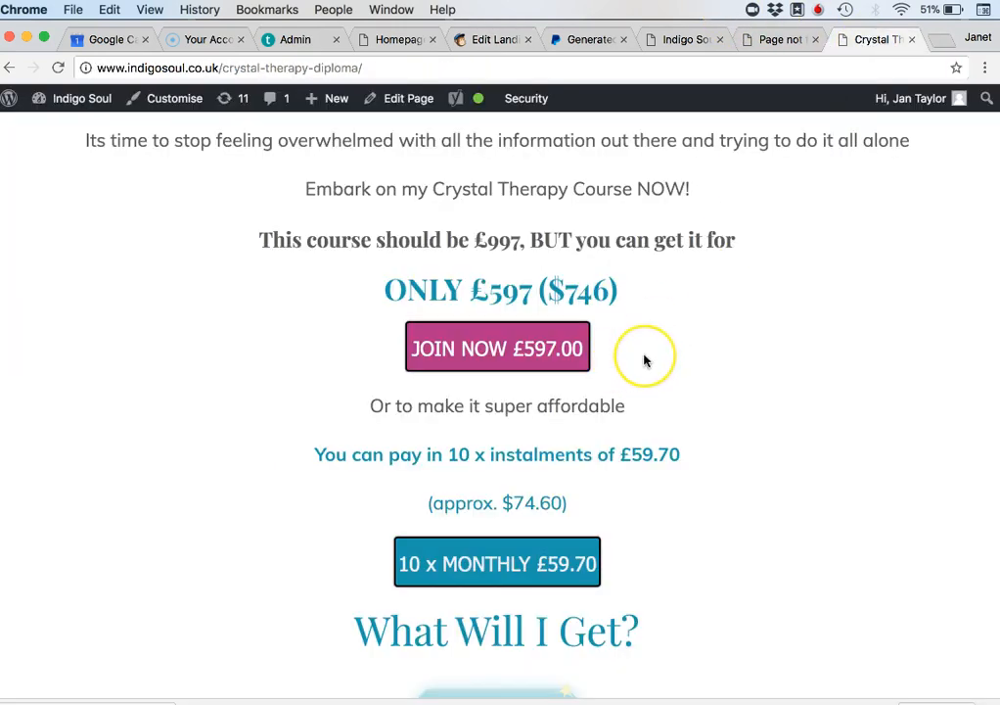
click(769, 41)
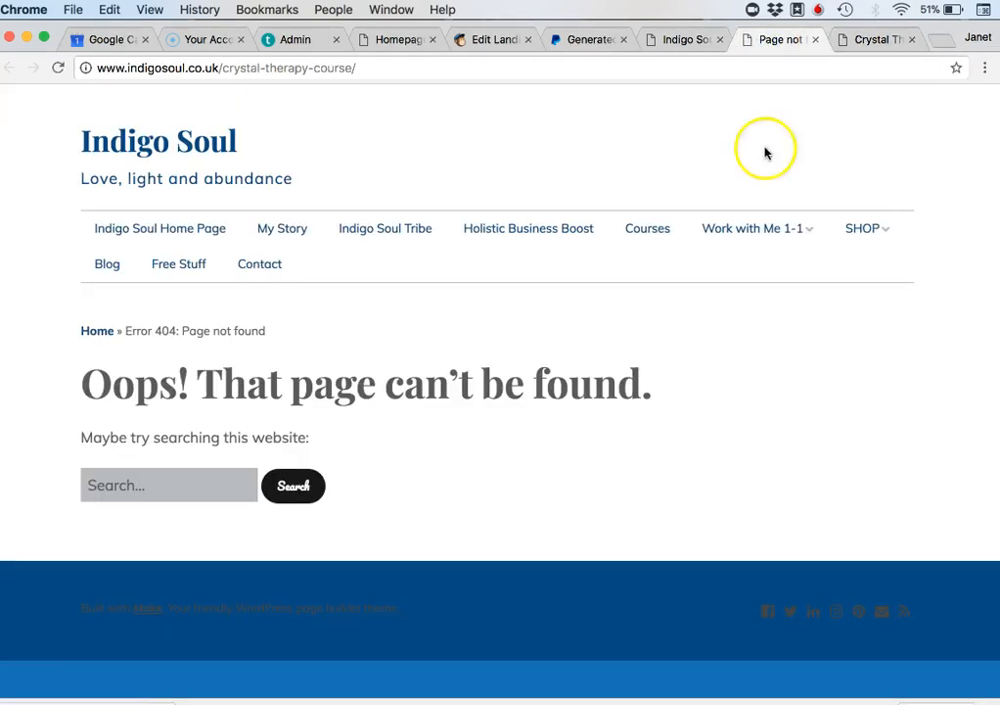
click(481, 41)
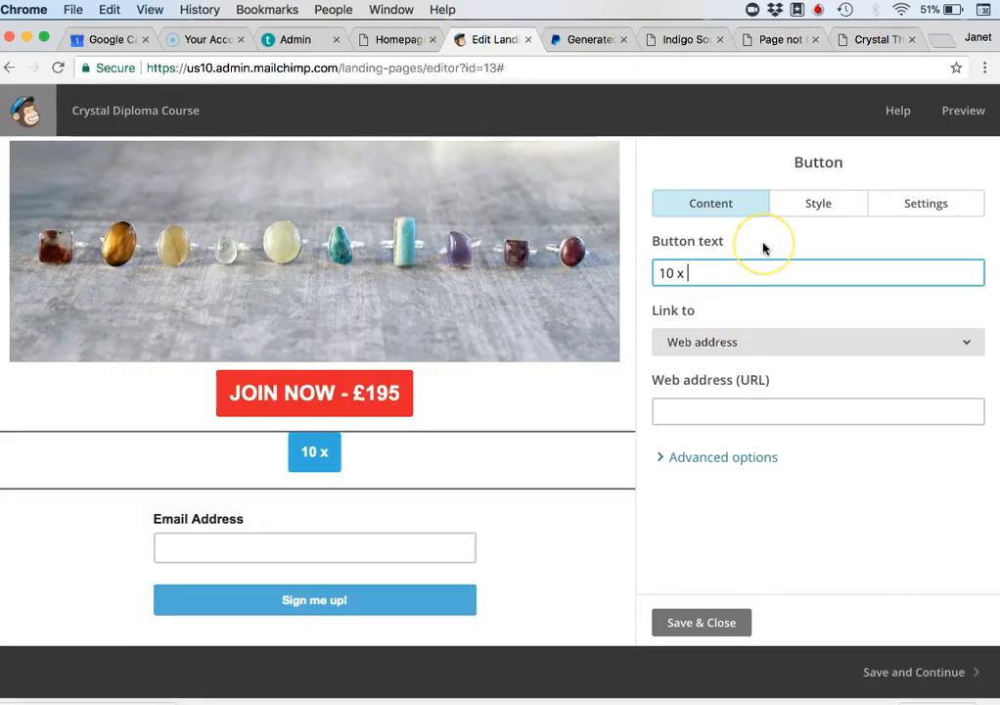
text(MONTJLy)
key(BackSpace)
key(BackSpace)
key(BackSpace)
text(LY)
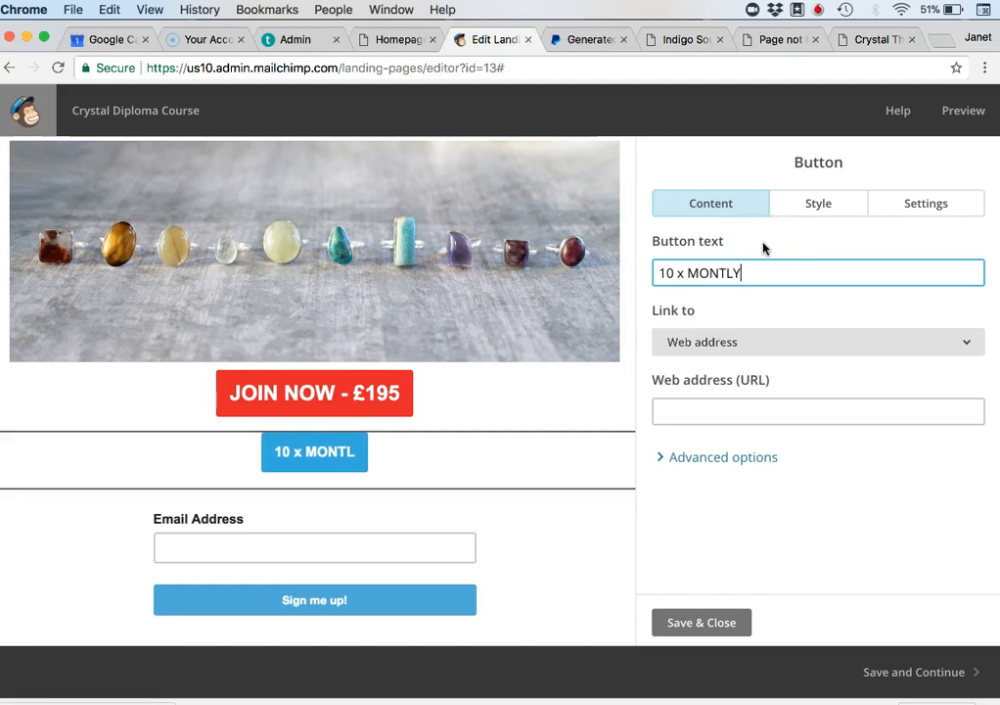
text( £19)
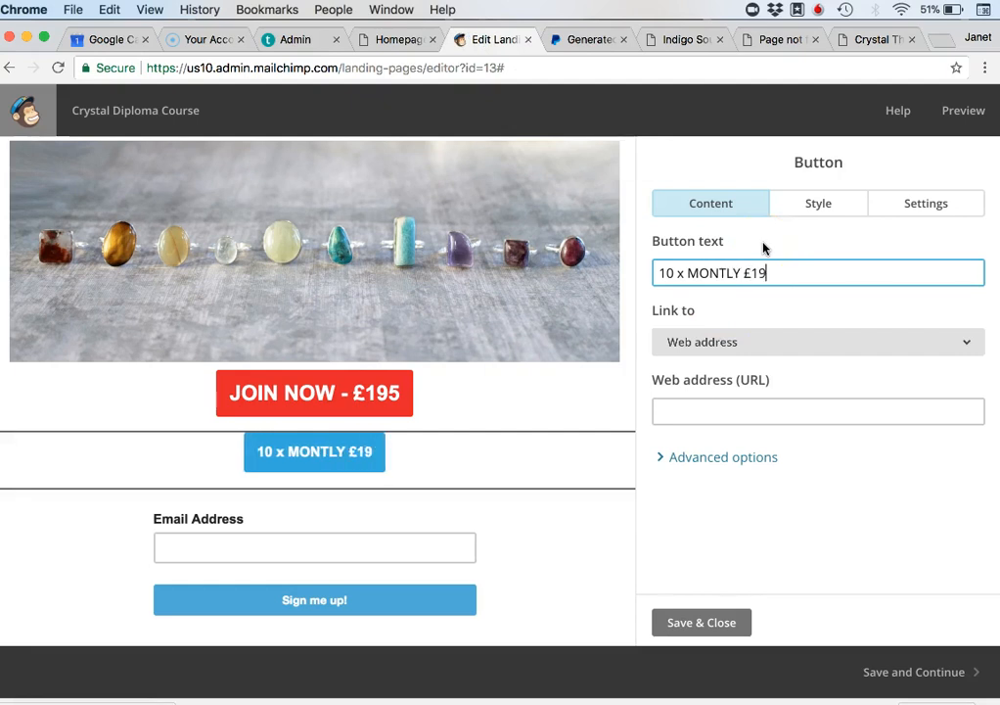
text(.50)
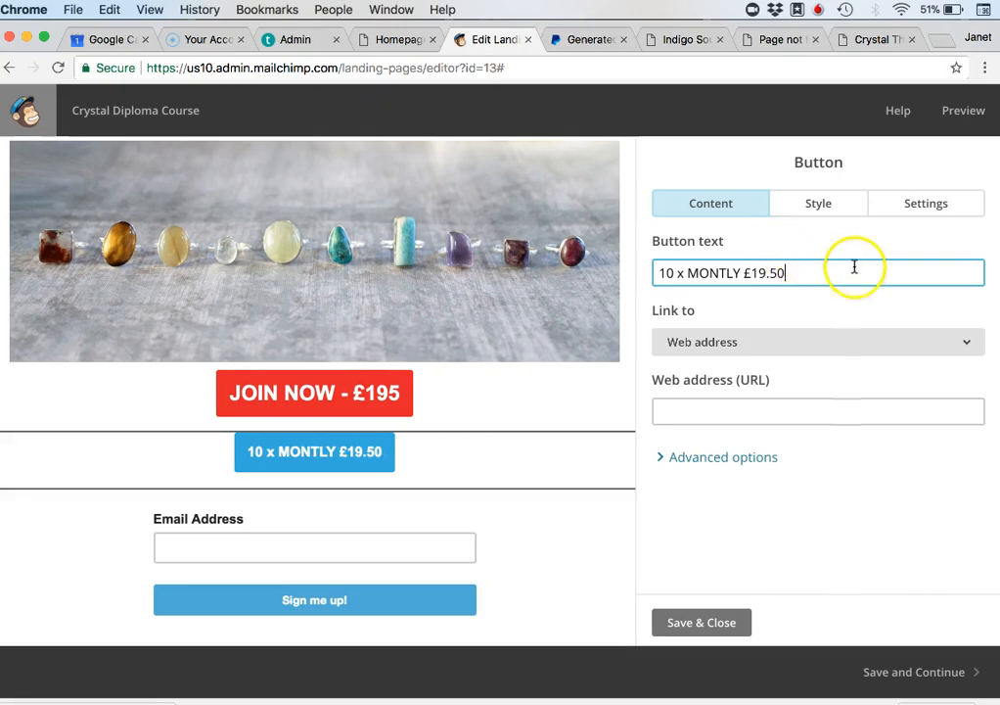
Step: Open the new button's style settings, switch to Notes and copy the lighter blue brand colour code #0a72b9 from the PAGES note
click(822, 204)
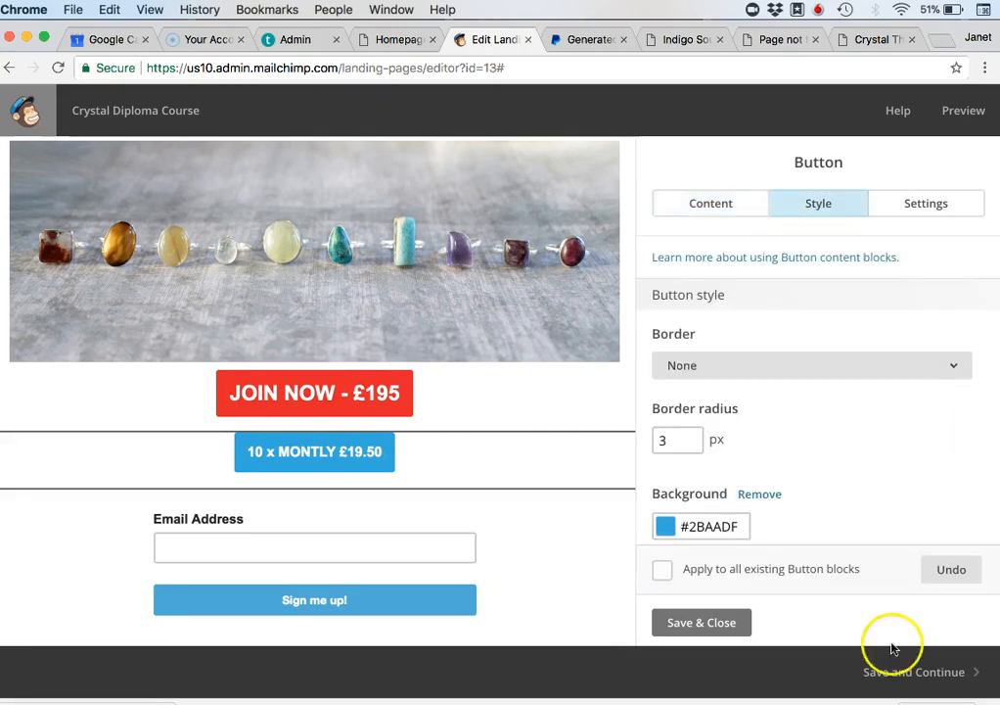
key(super+Tab)
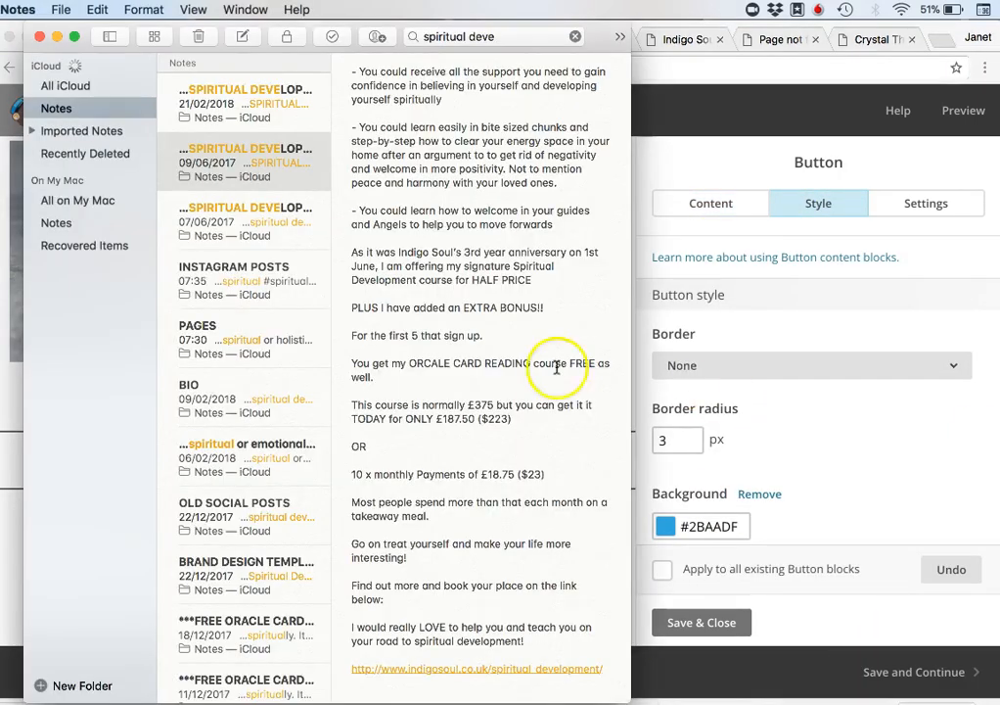
click(265, 324)
scroll(499, 333, down, 15)
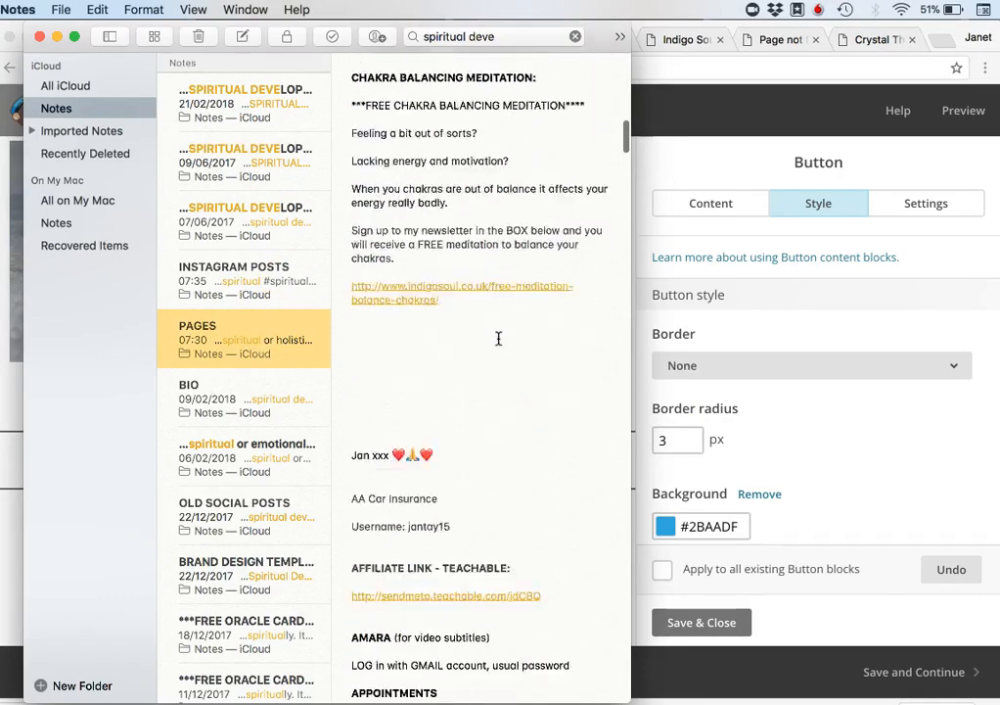
scroll(498, 338, down, 20)
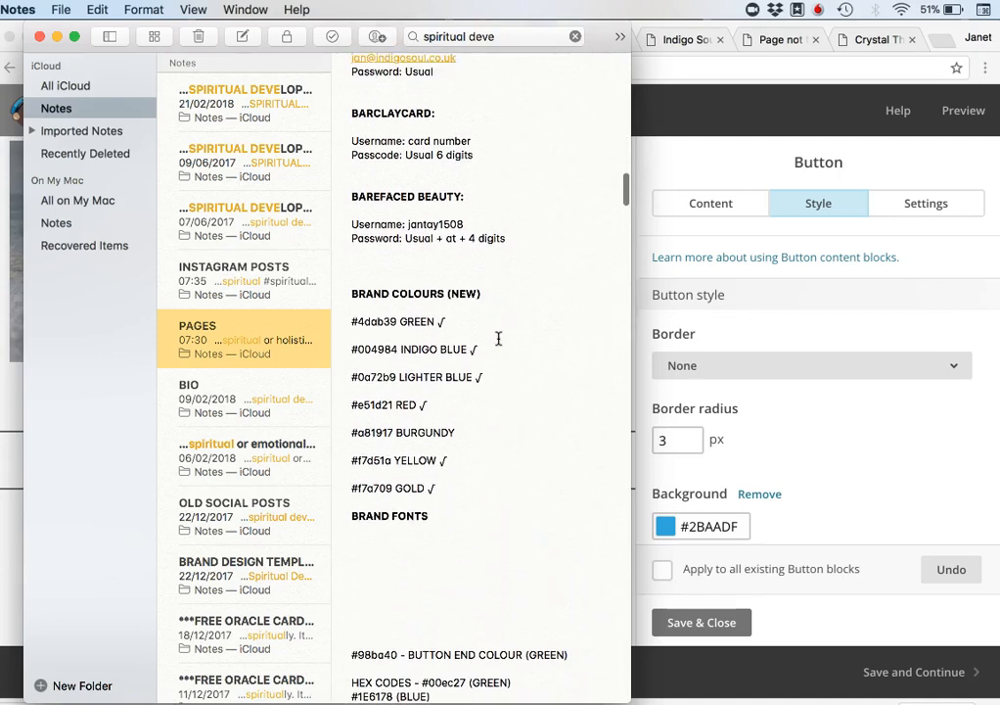
scroll(498, 338, down, 2)
click(419, 372)
drag(395, 360, 332, 364)
key(super+c)
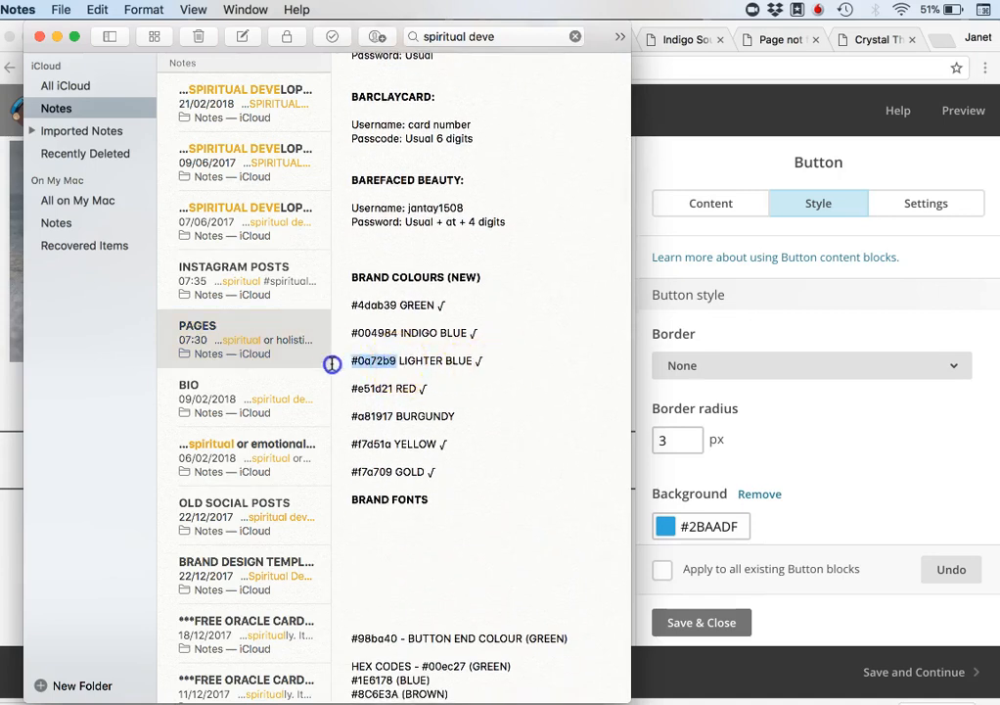
Step: Close Notes and set the monthly button's background colour to #0a72b9
click(42, 37)
scroll(709, 527, down, 1)
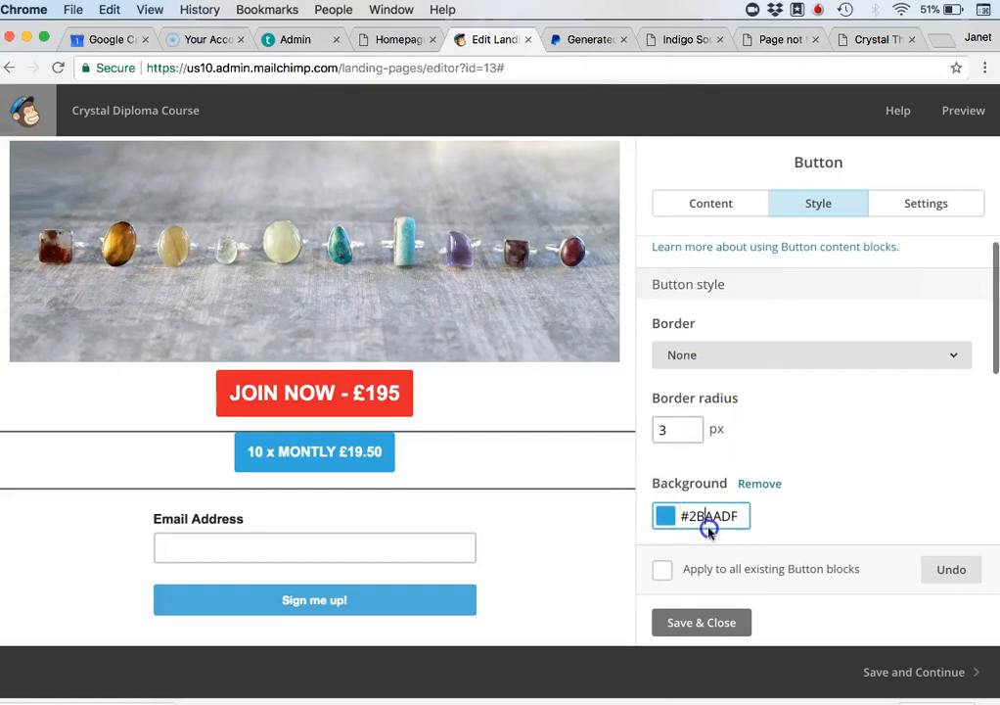
click(720, 520)
double_click(720, 517)
key(super+v)
click(691, 515)
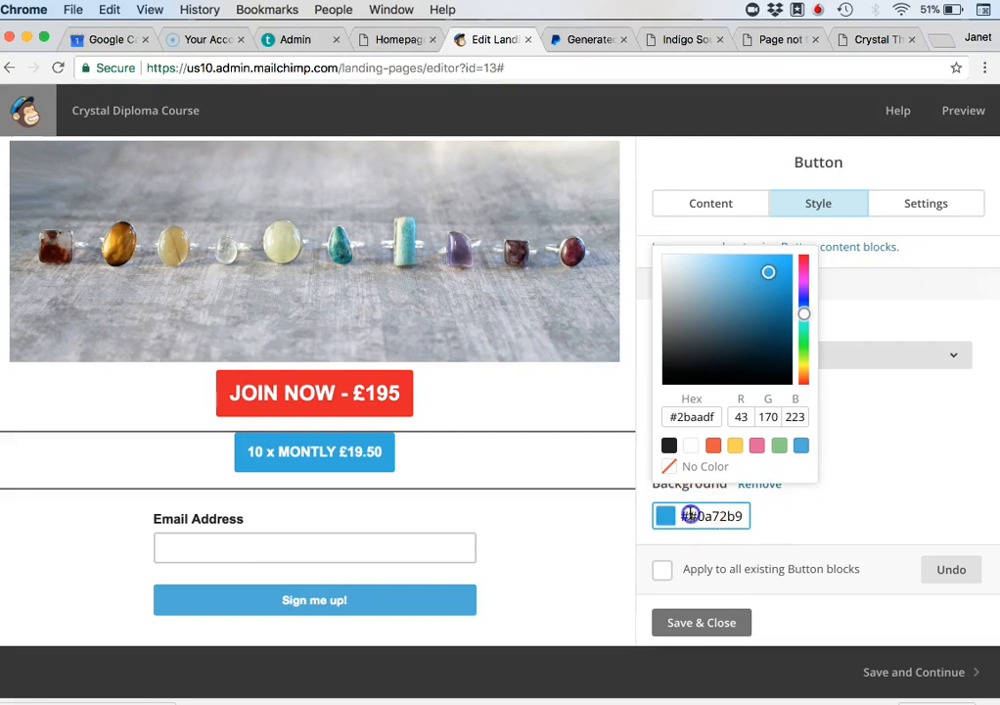
key(BackSpace)
click(735, 517)
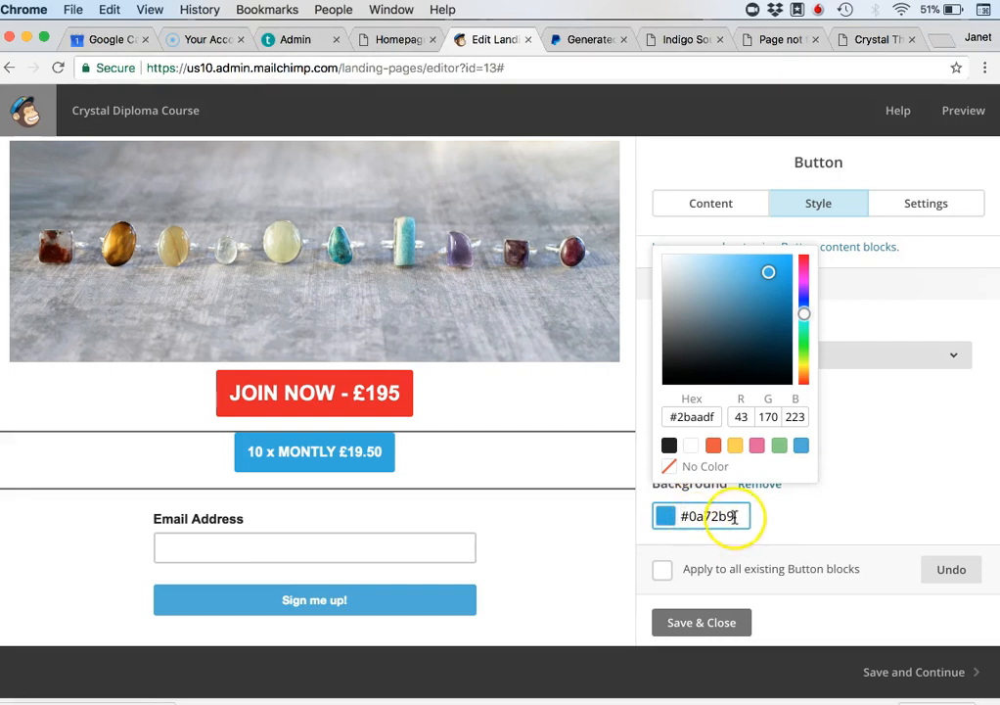
click(895, 509)
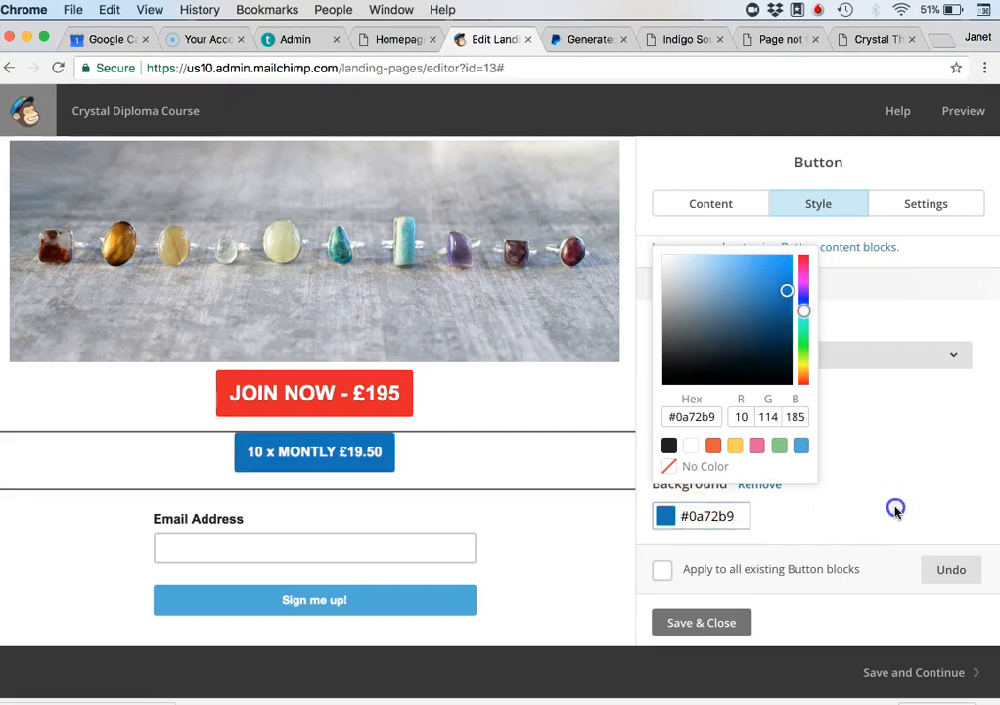
Step: Set the monthly button's text size to 24px and review its remaining style settings
scroll(795, 464, down, 5)
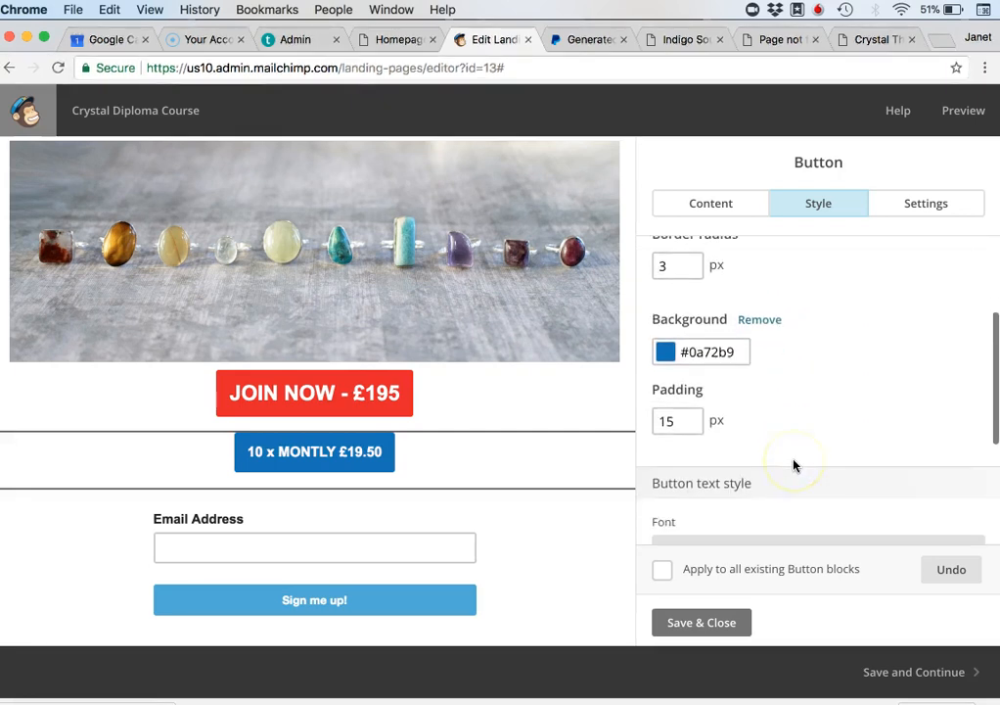
scroll(795, 464, down, 2)
click(730, 381)
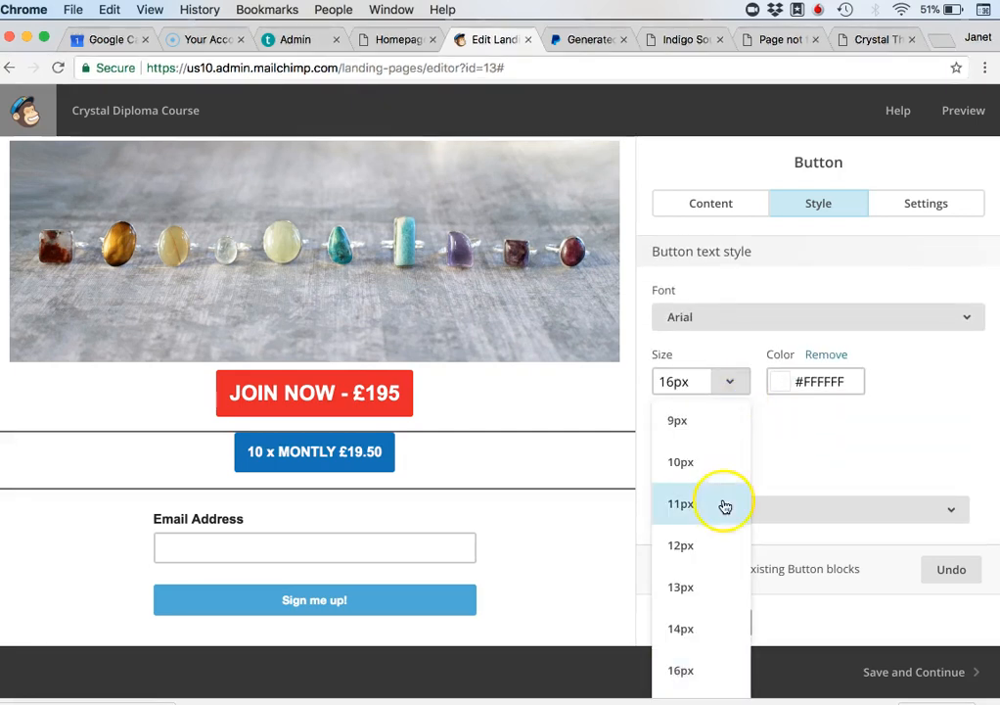
scroll(719, 529, down, 2)
click(726, 647)
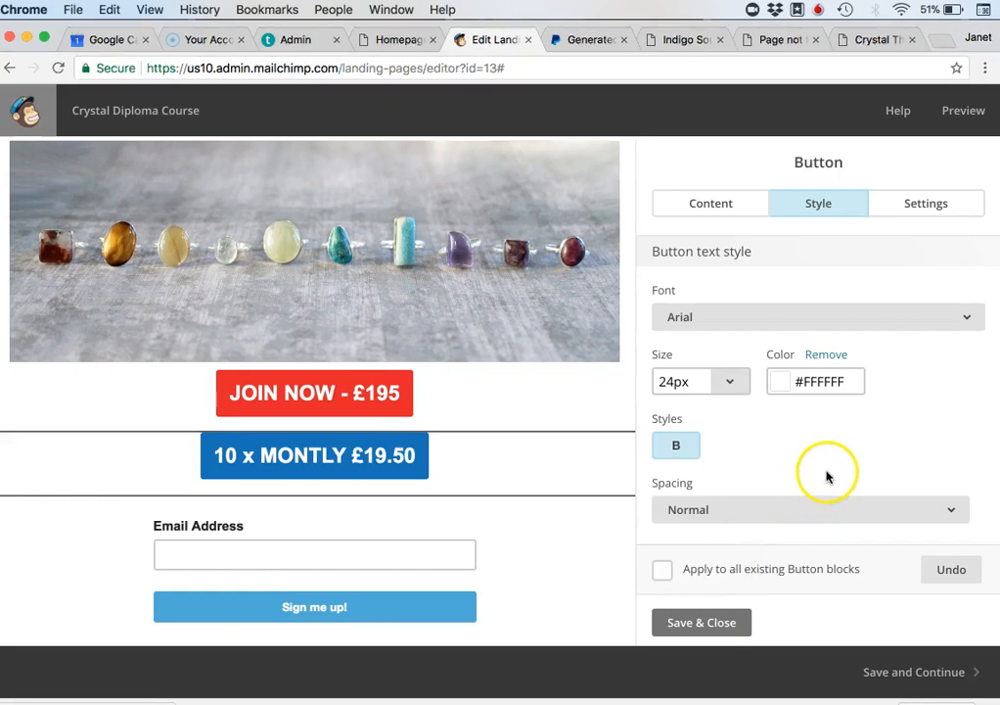
scroll(773, 515, down, 1)
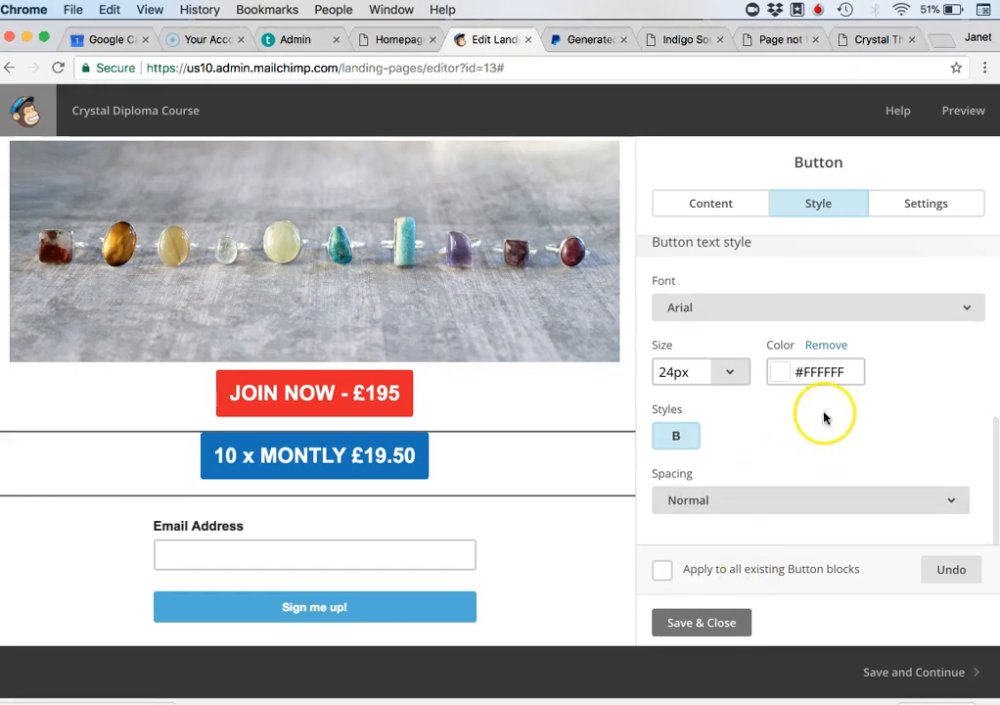
scroll(823, 417, up, 5)
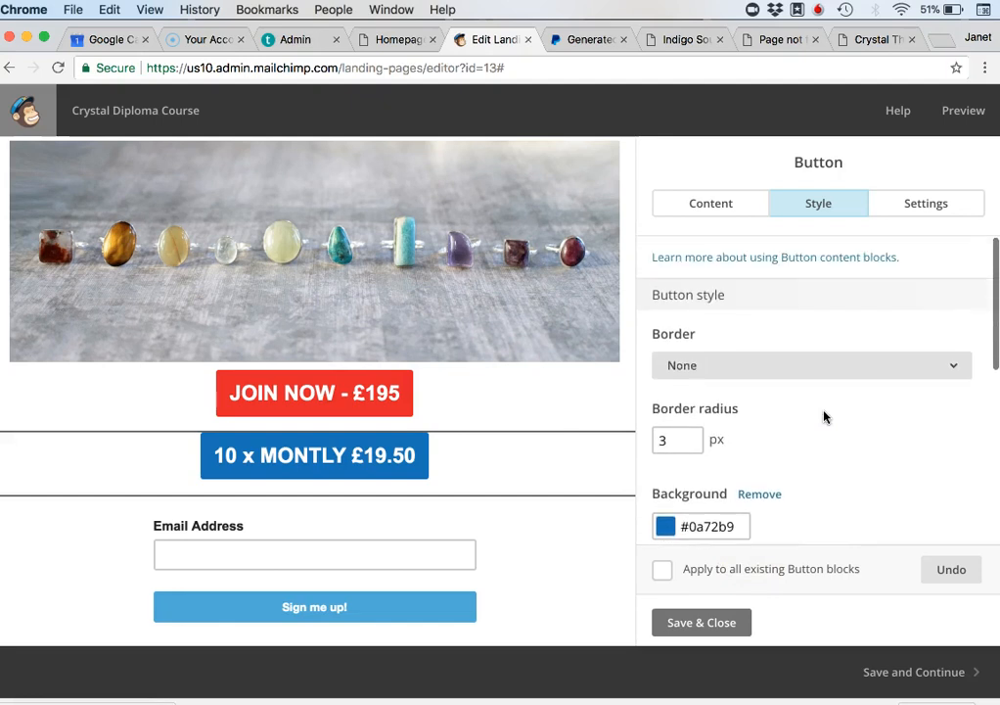
scroll(823, 417, down, 5)
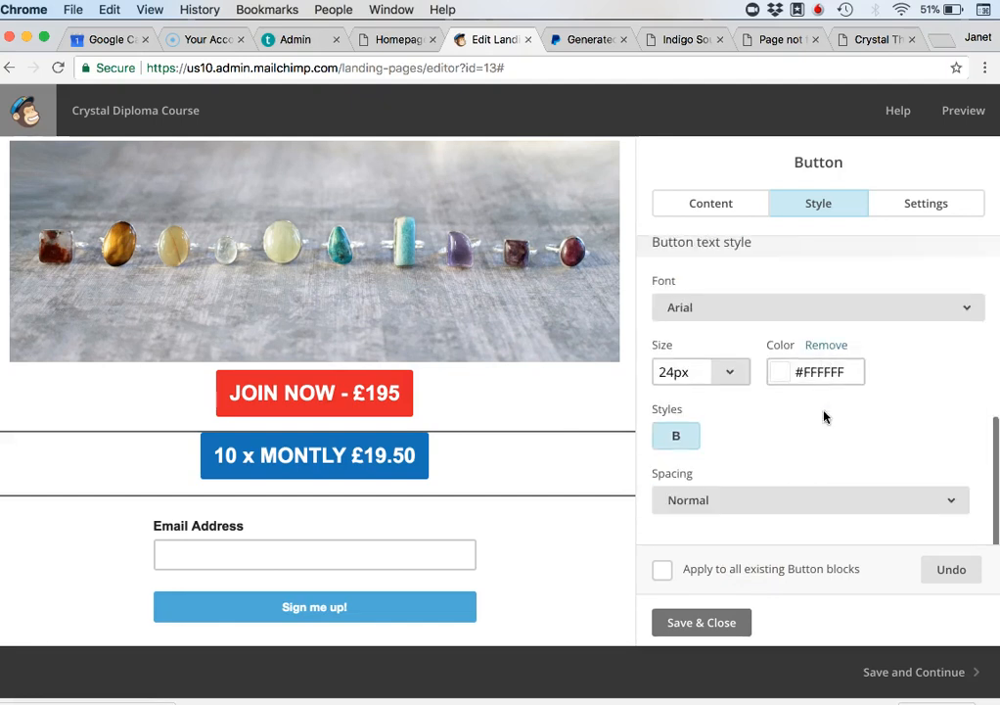
scroll(824, 417, up, 5)
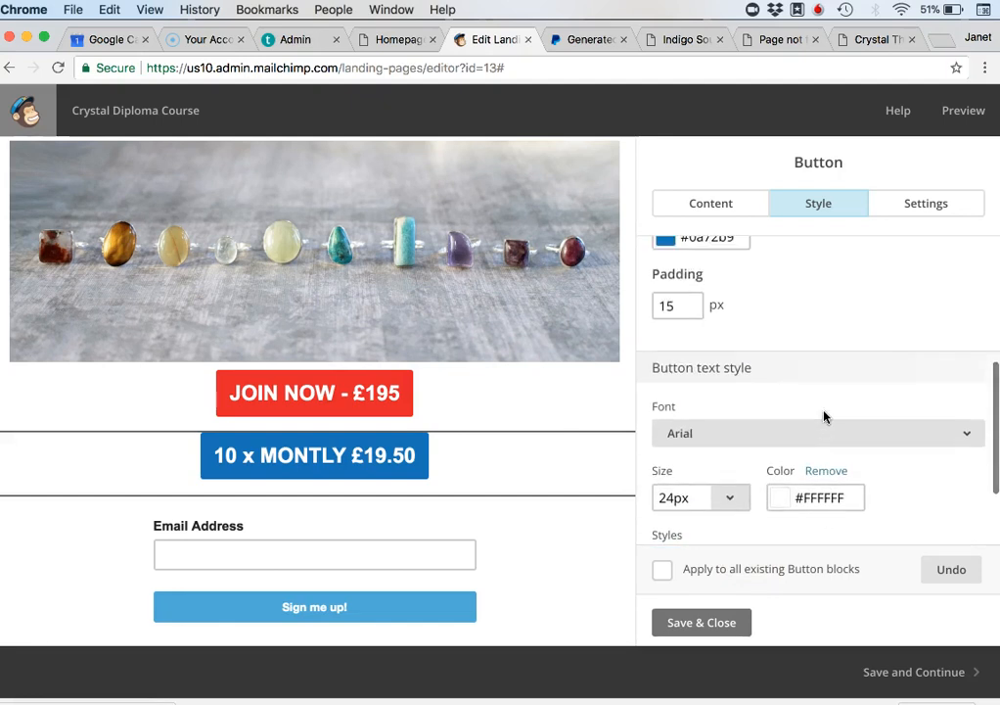
Step: Return to the monthly button's content settings and save the block with its web address left blank
click(808, 228)
click(715, 202)
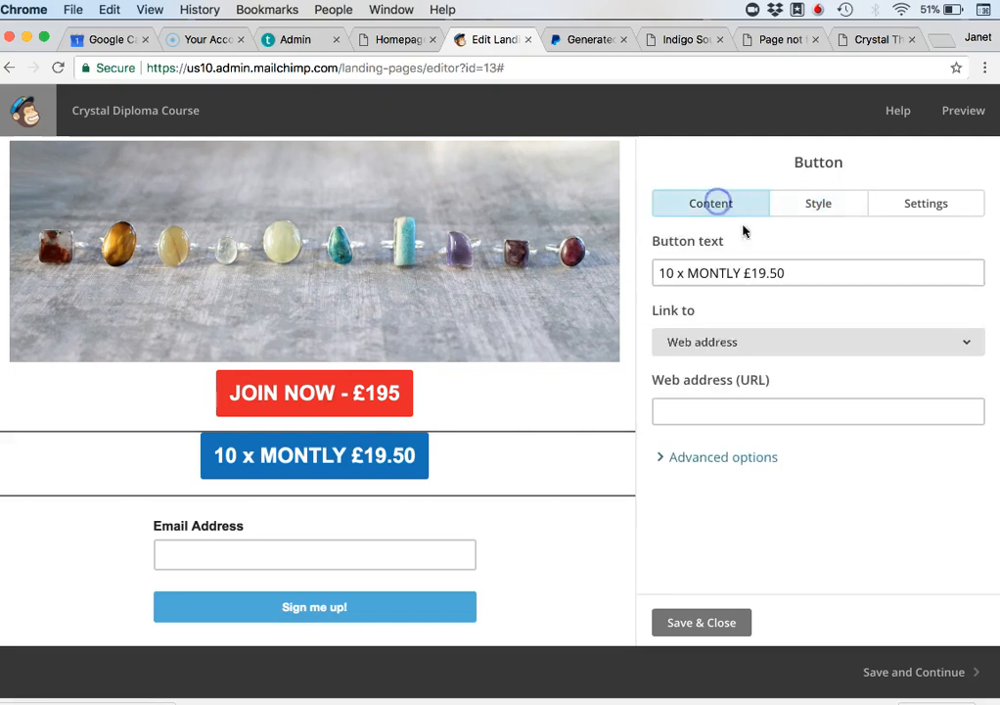
click(717, 416)
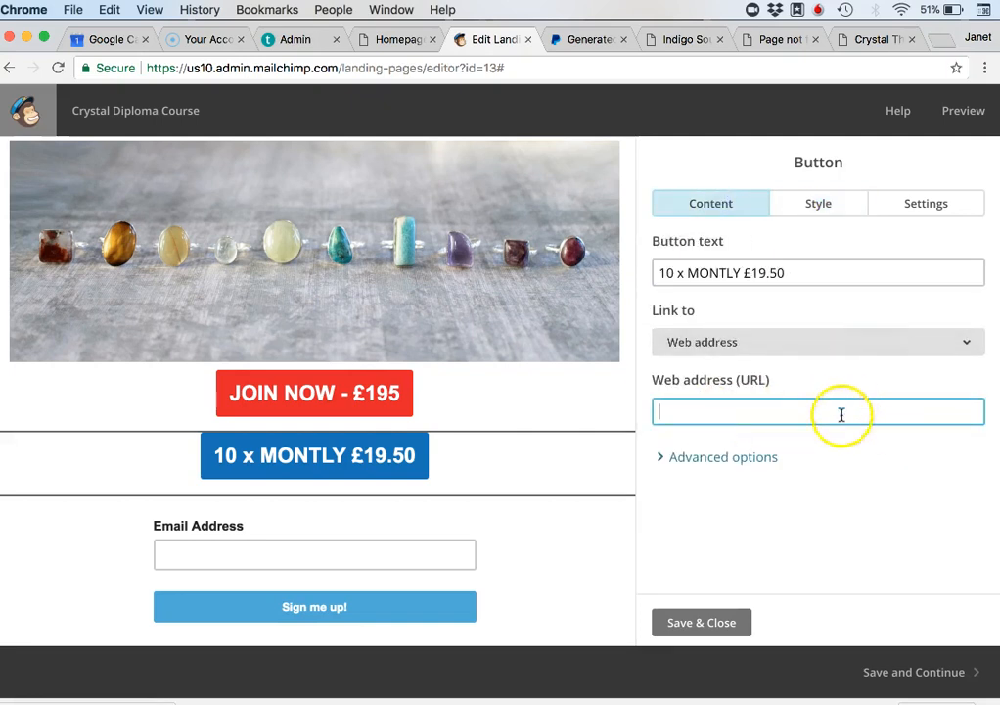
click(712, 622)
scroll(617, 490, down, 2)
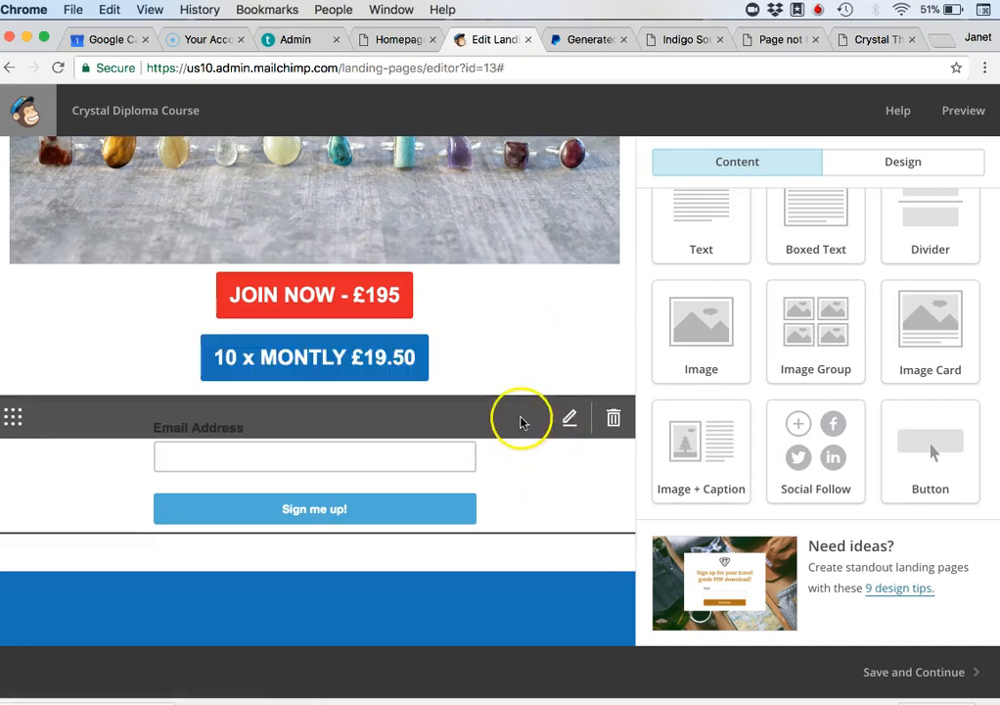
Step: Reopen the monthly button, correct its text to "10 x MONTHLY £19.50" and save it
click(525, 367)
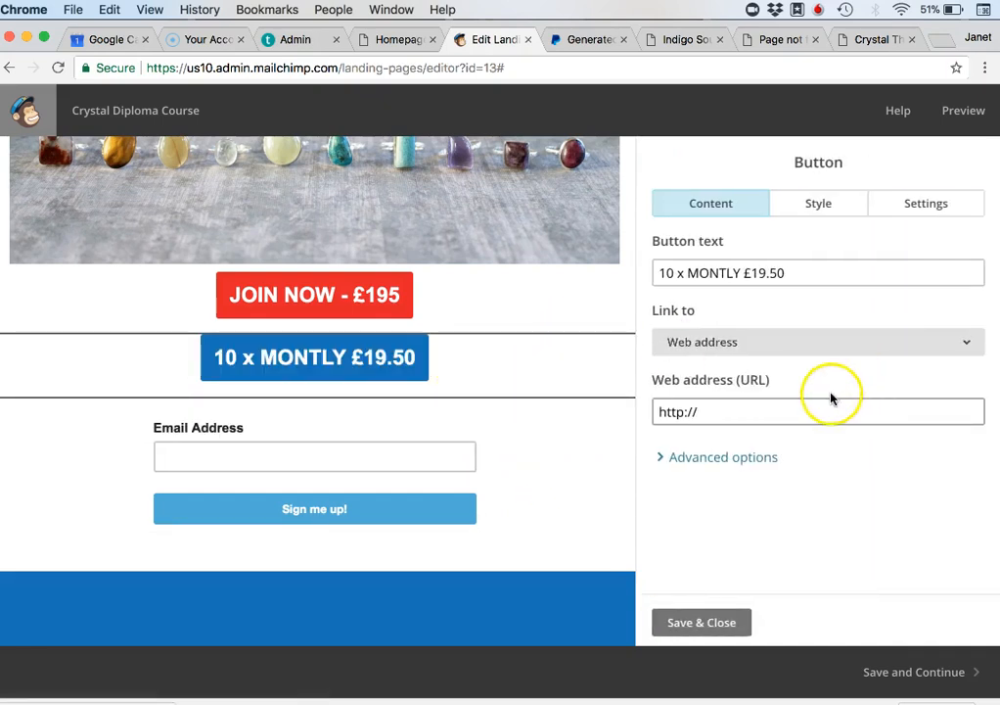
click(721, 270)
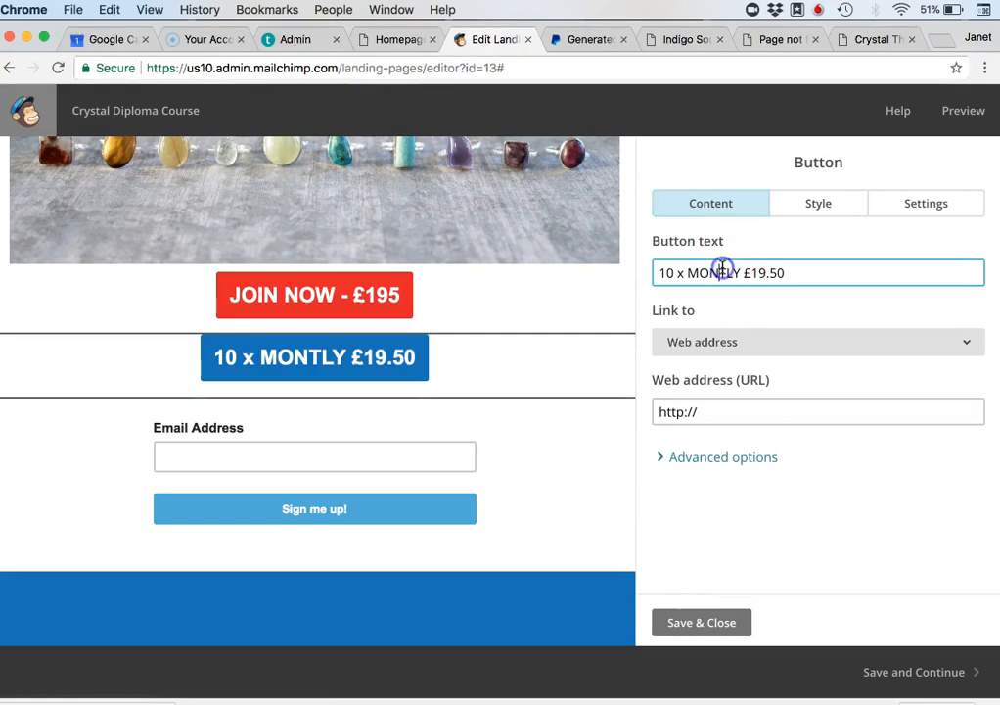
text(H)
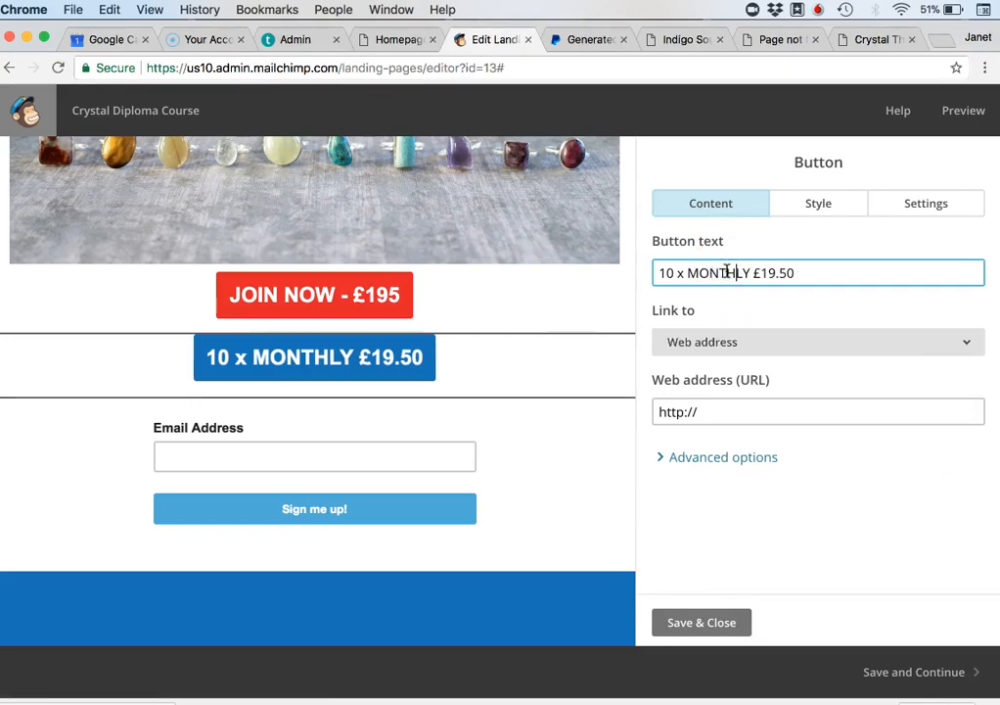
click(720, 623)
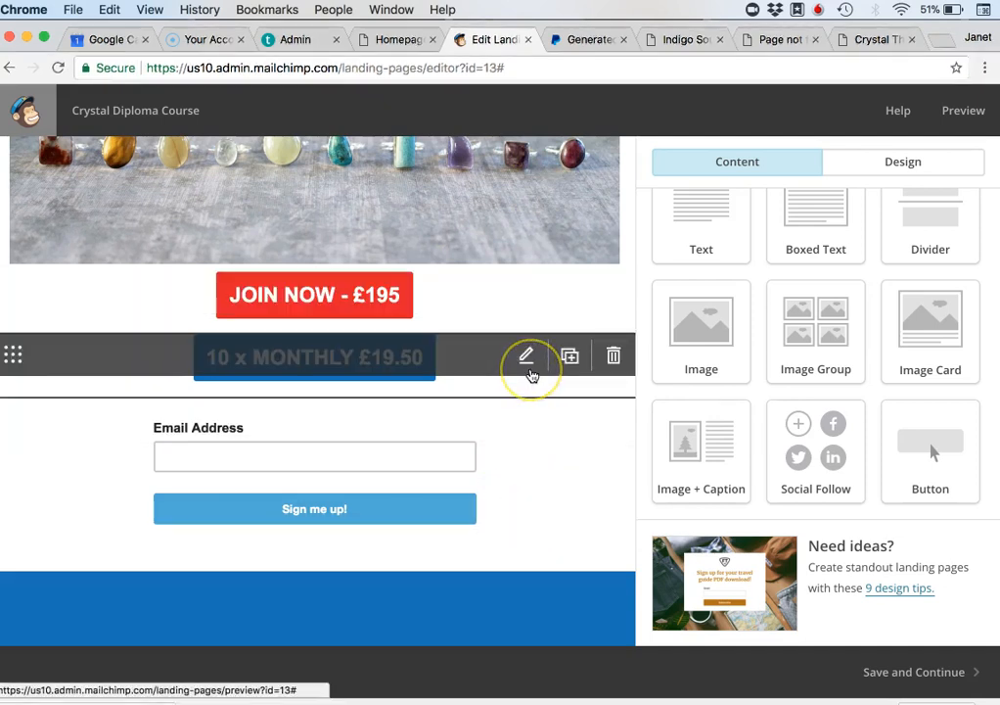
Step: Insert a text block between the monthly button and the email sign-up form, clear its placeholder text and save it empty
scroll(577, 293, up, 15)
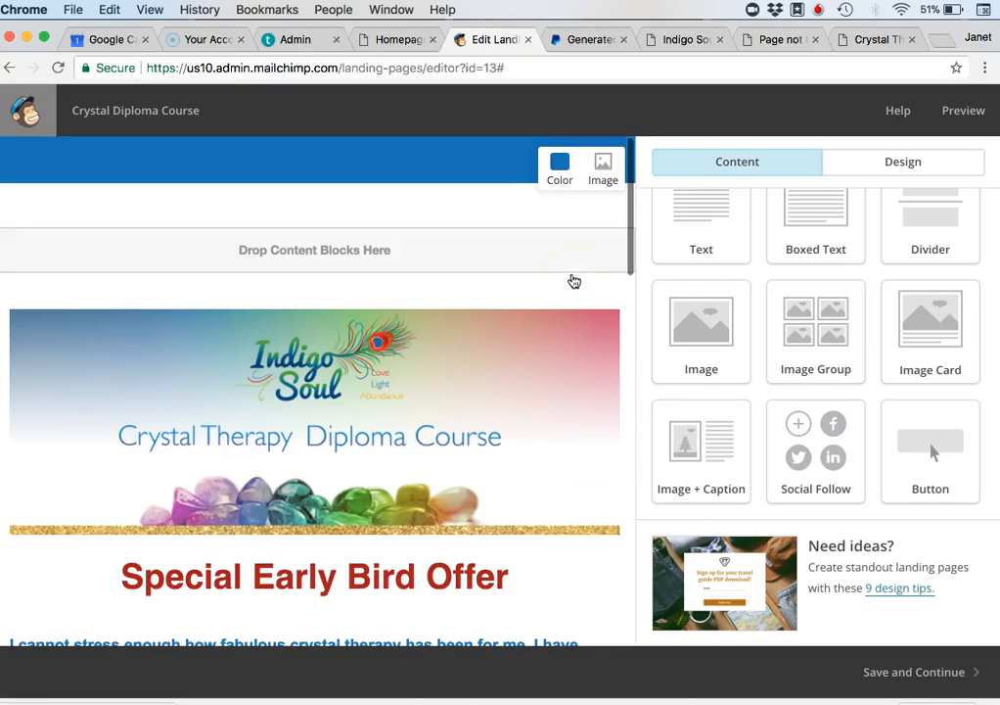
scroll(531, 375, down, 10)
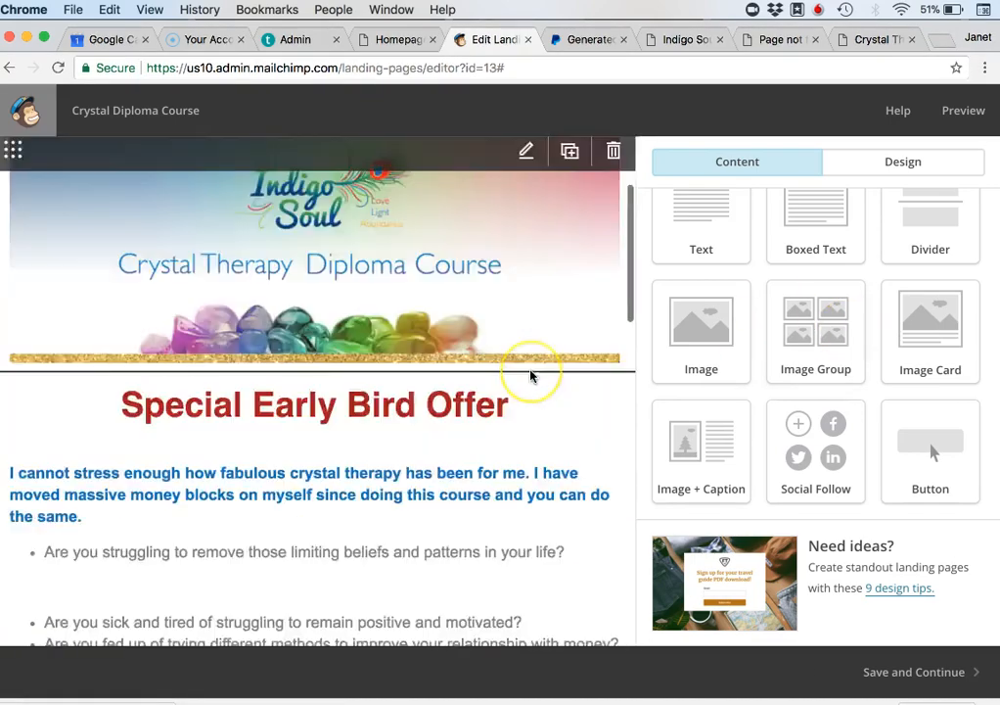
scroll(531, 375, down, 5)
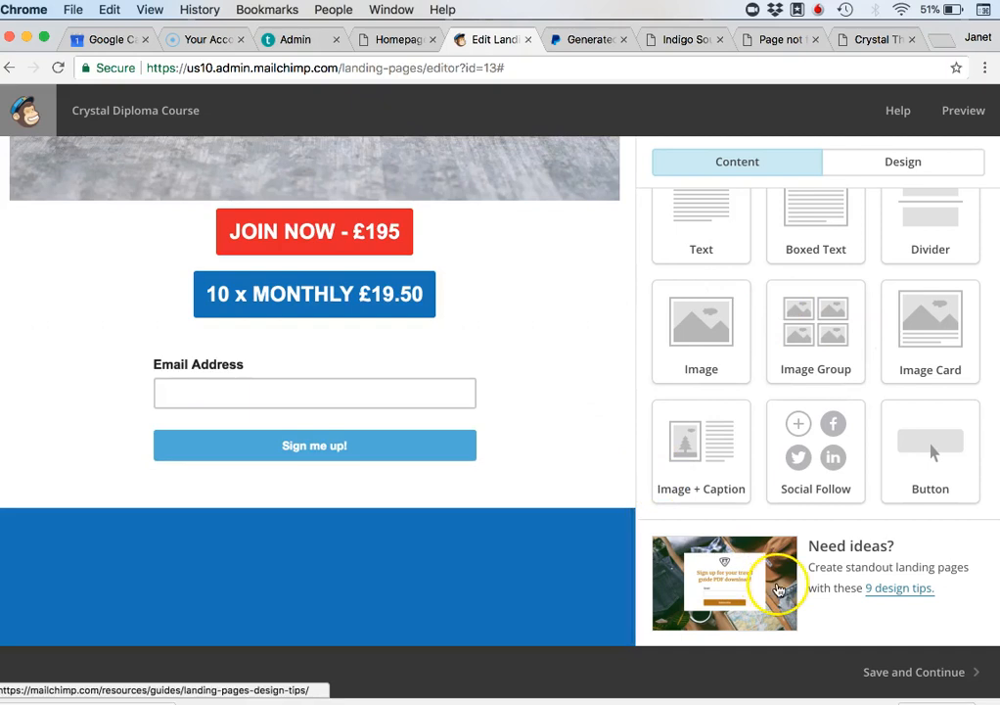
mouse_move(516, 303)
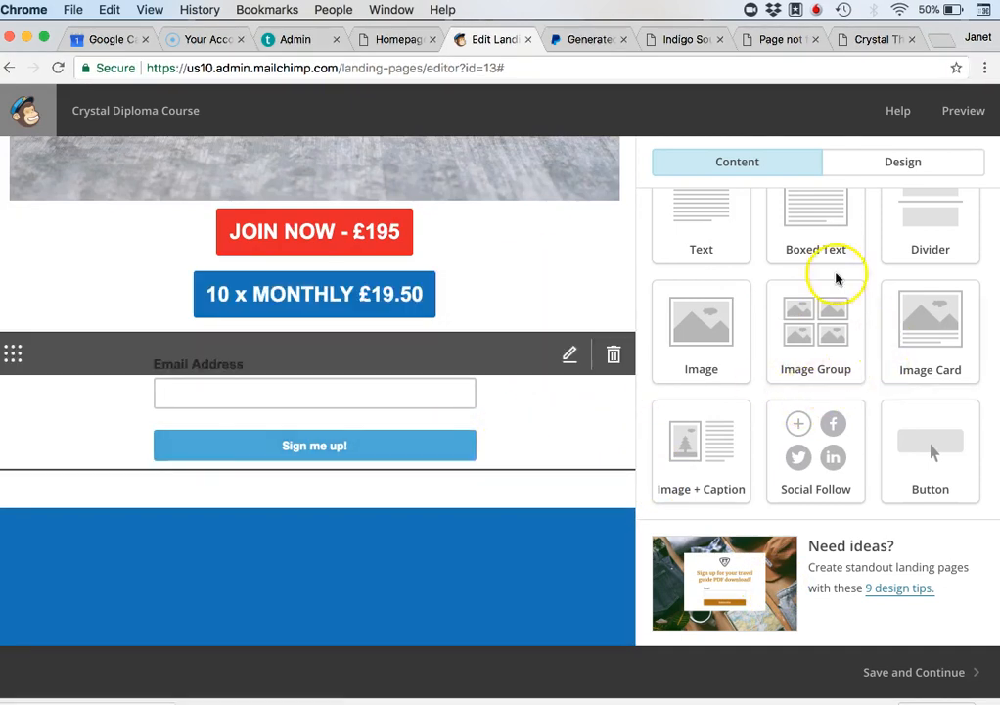
drag(733, 229, 556, 365)
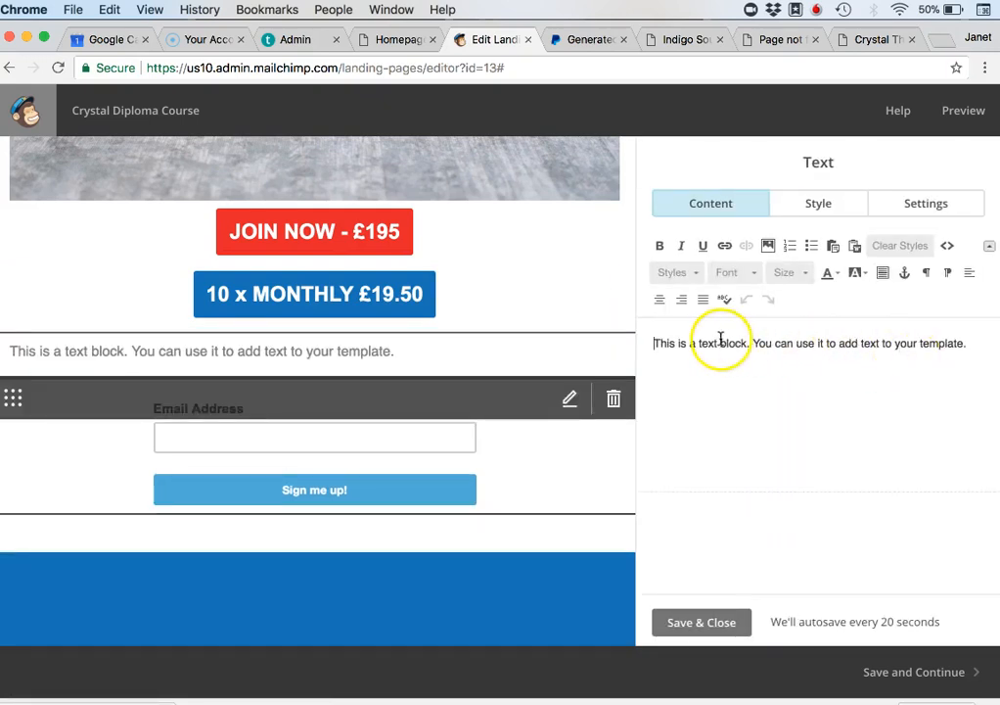
drag(967, 344, 695, 328)
key(BackSpace)
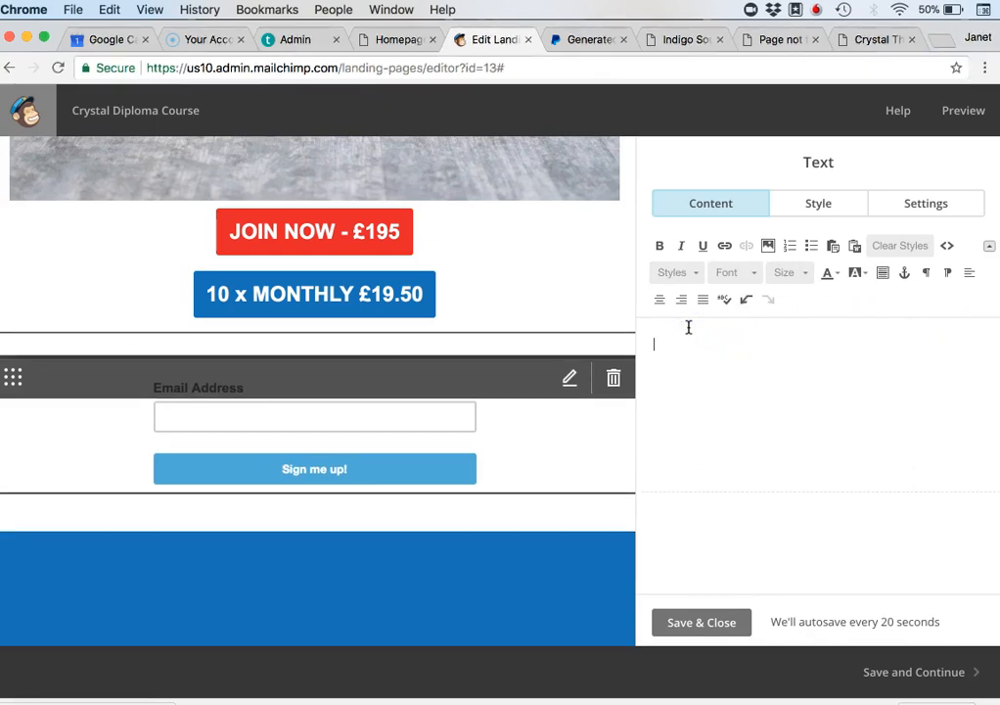
click(694, 624)
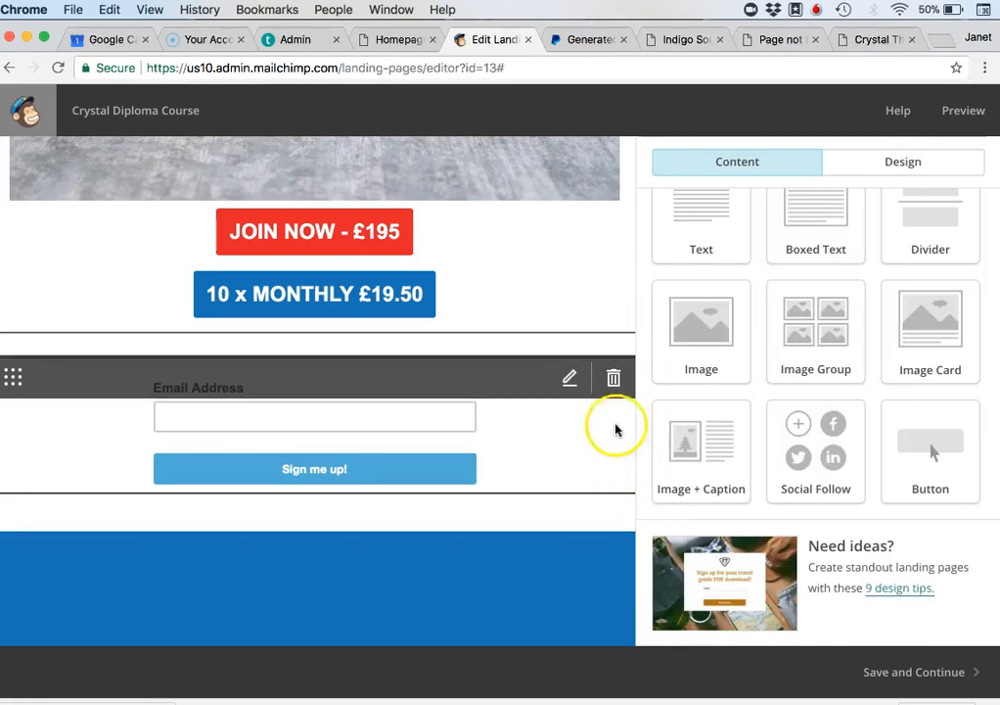
Step: Save the landing page design, continue to the publishing checklist and review its title, list, content and settings sections
scroll(612, 413, up, 15)
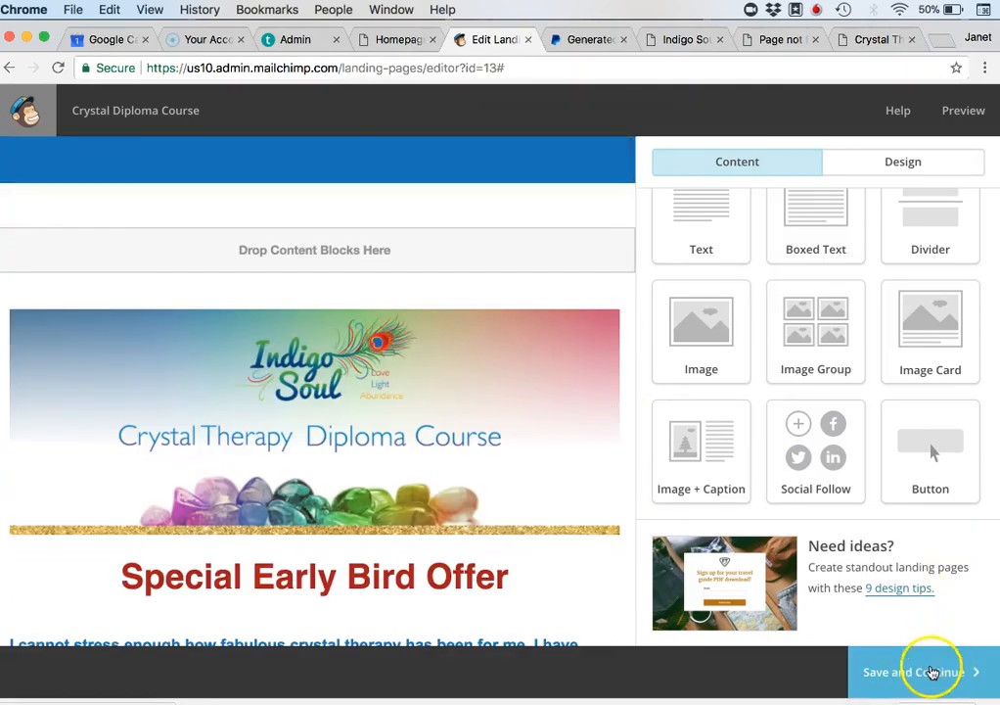
click(931, 675)
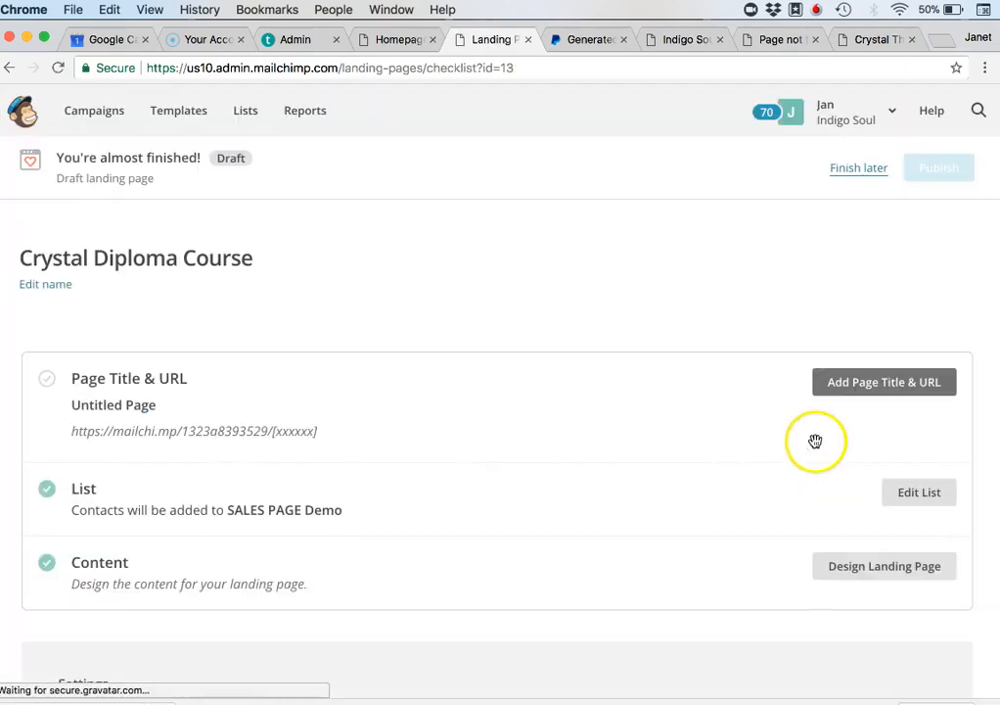
scroll(717, 355, down, 2)
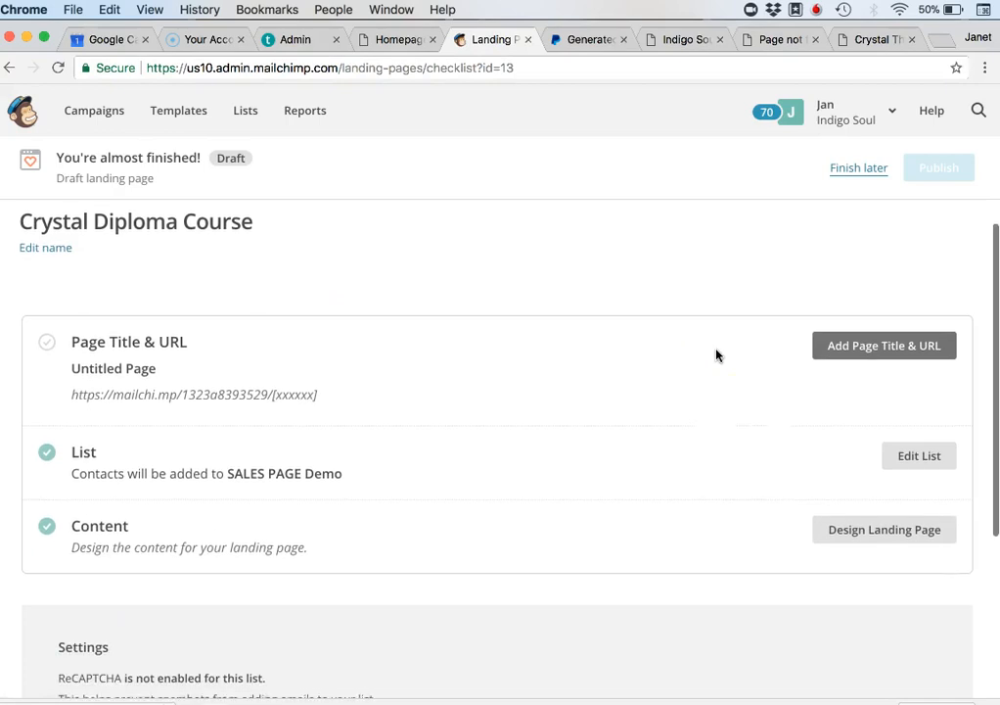
scroll(716, 355, up, 1)
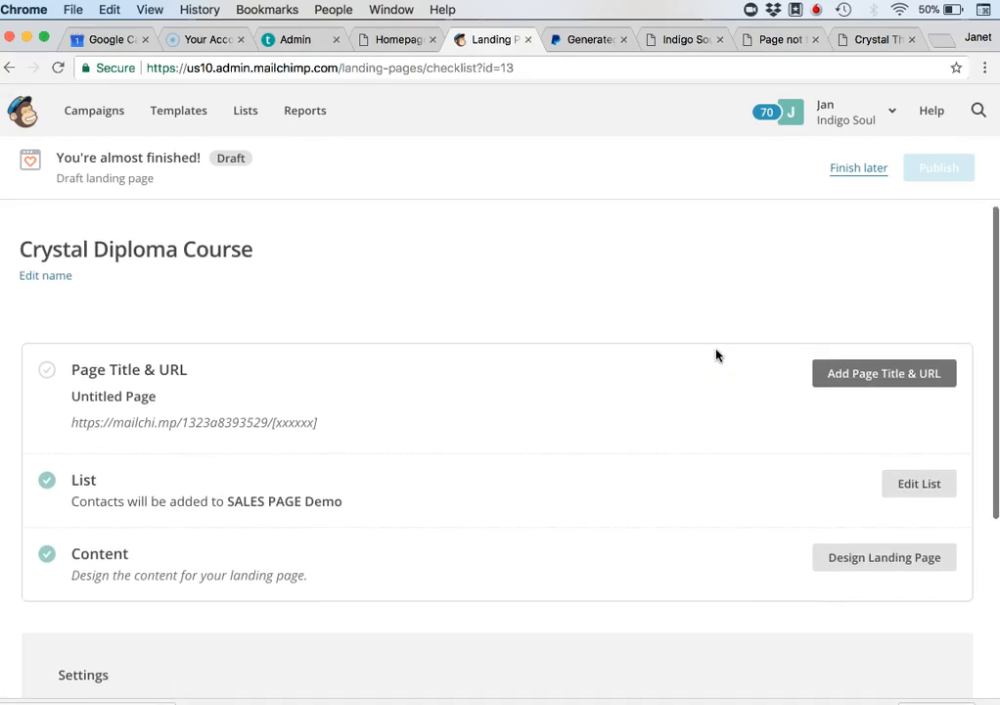
scroll(717, 356, down, 4)
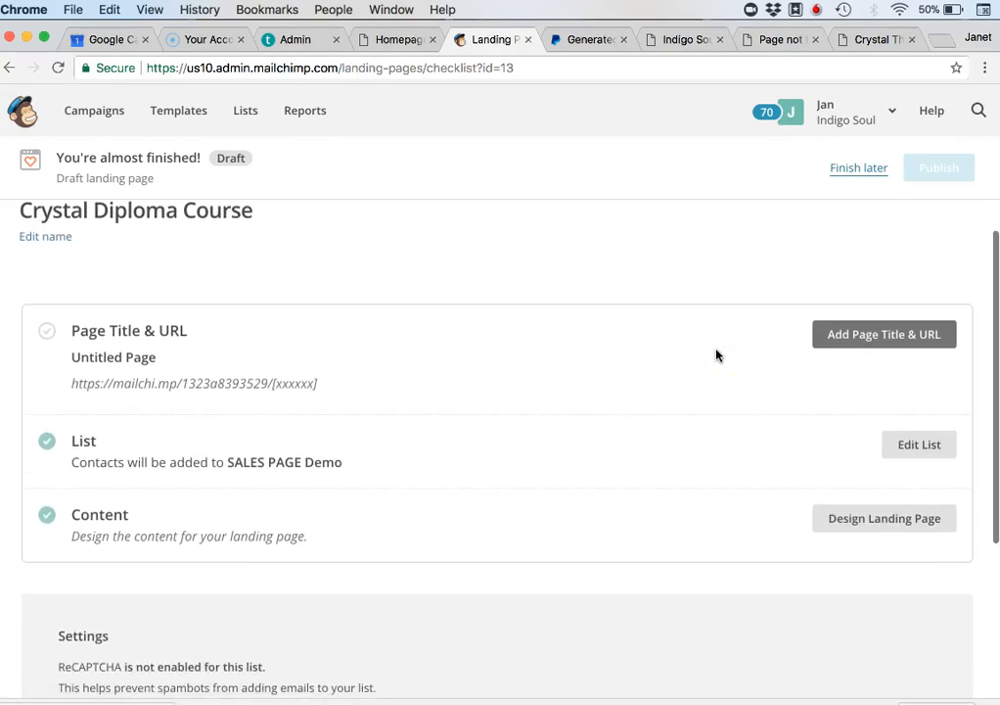
scroll(716, 355, down, 5)
scroll(716, 355, up, 10)
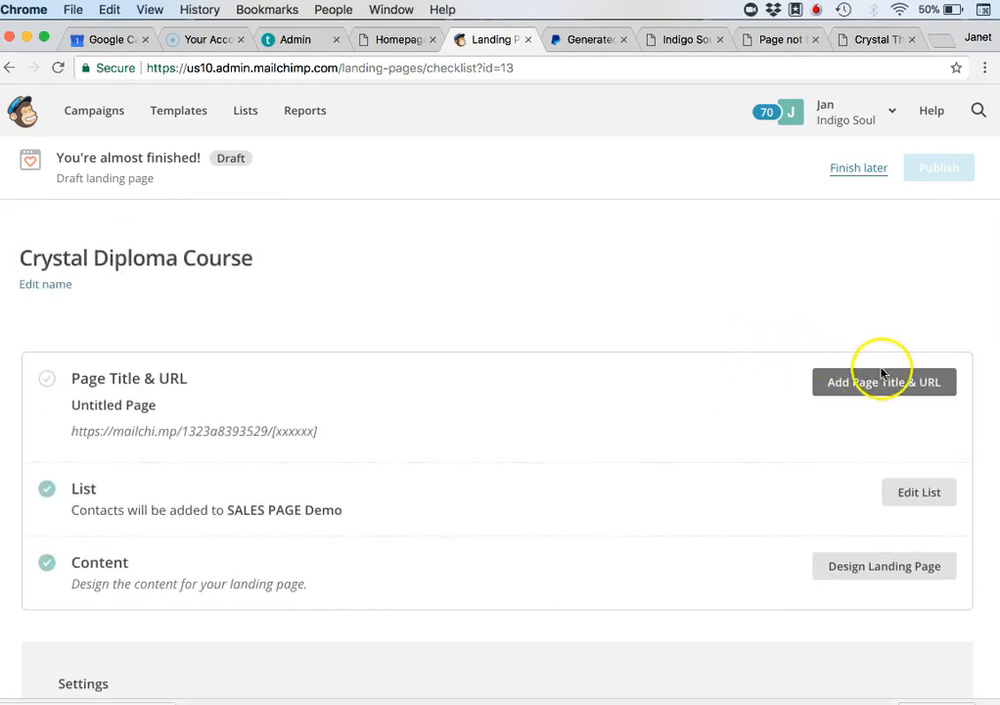
scroll(763, 415, down, 10)
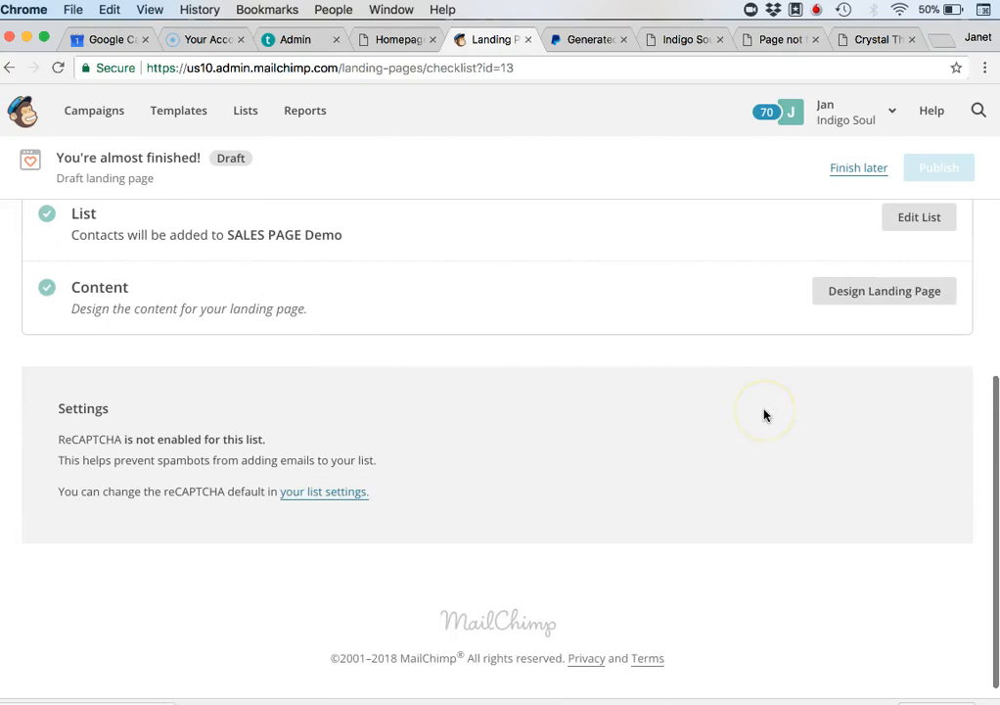
scroll(764, 415, up, 6)
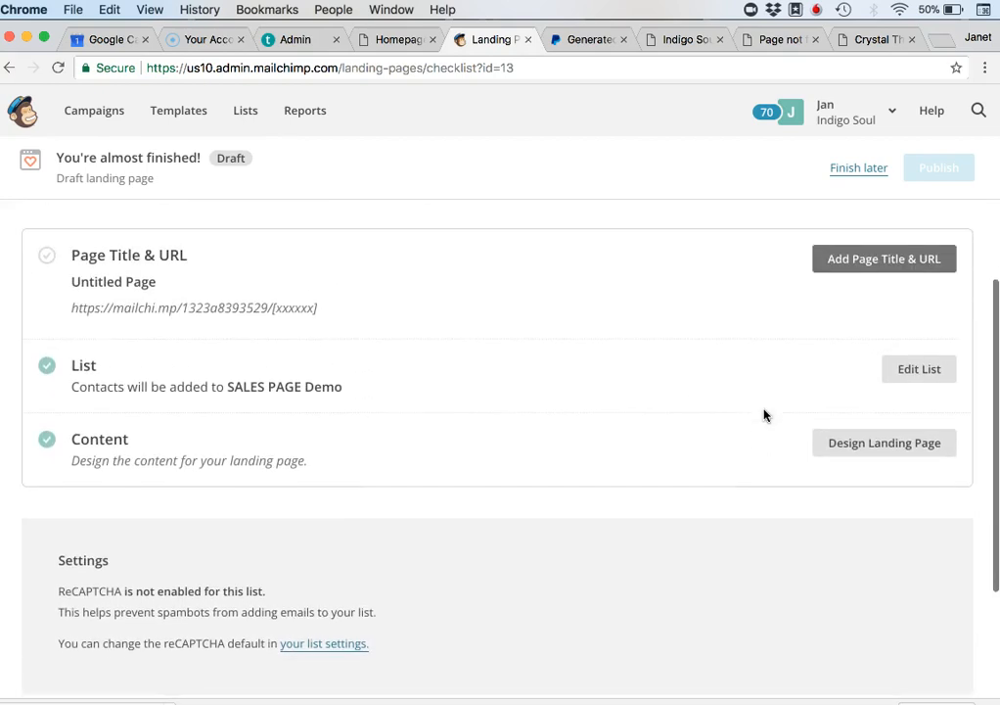
Step: Set the page title to "Indigosoul-crystal therapy diploma"
click(890, 267)
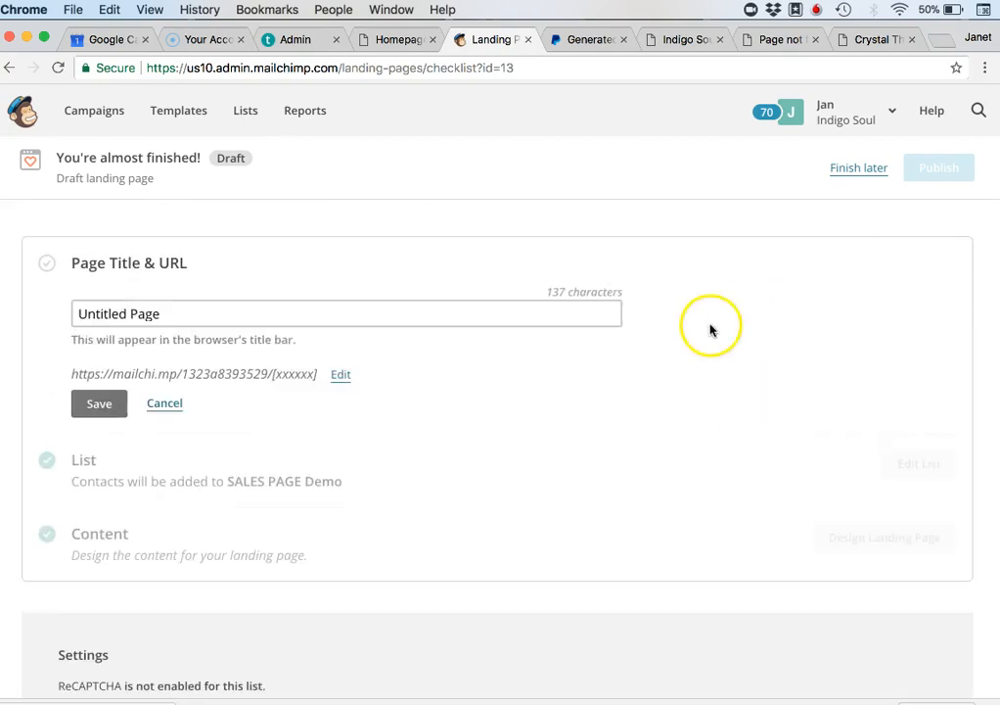
click(143, 315)
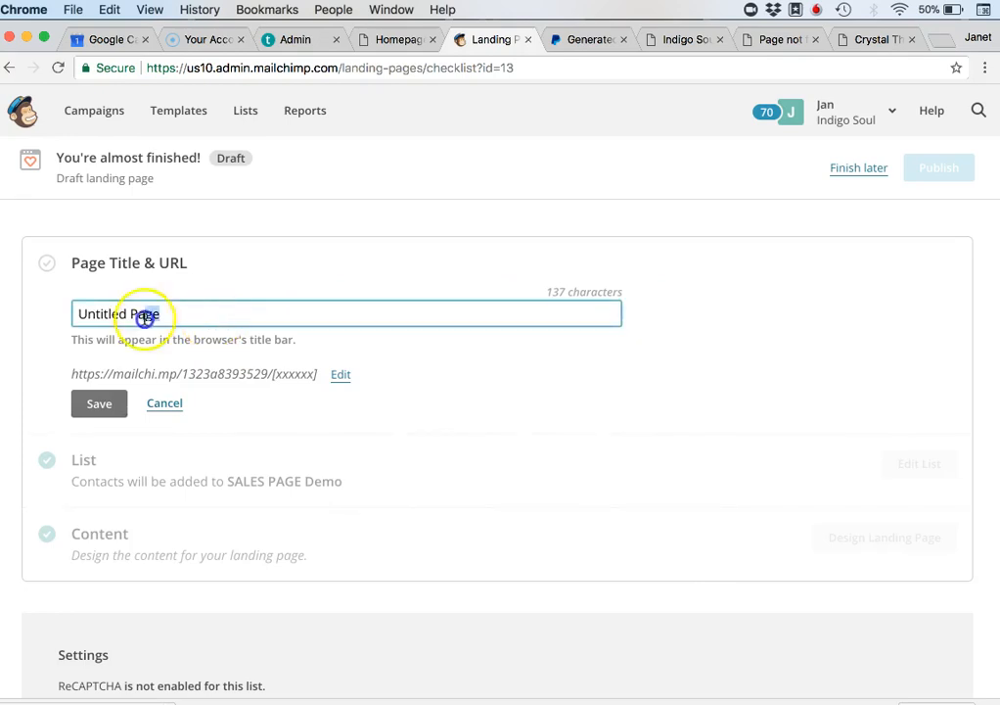
key(super+a)
text(C)
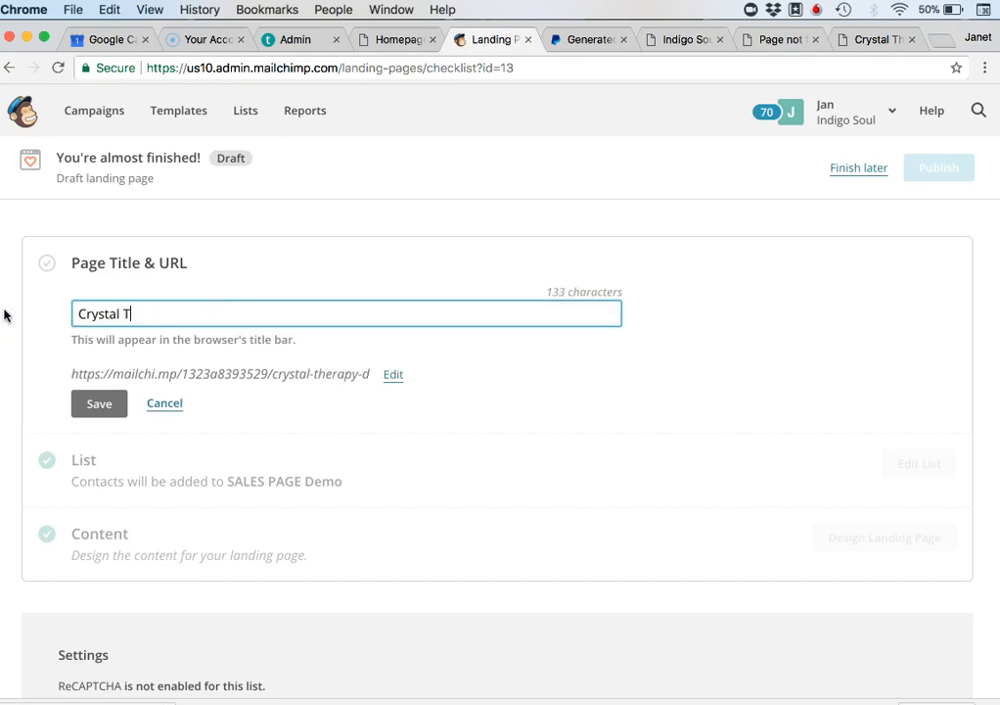
text(ry)
key(BackSpace)
key(BackSpace)
key(BackSpace)
text(Indigosoul-c)
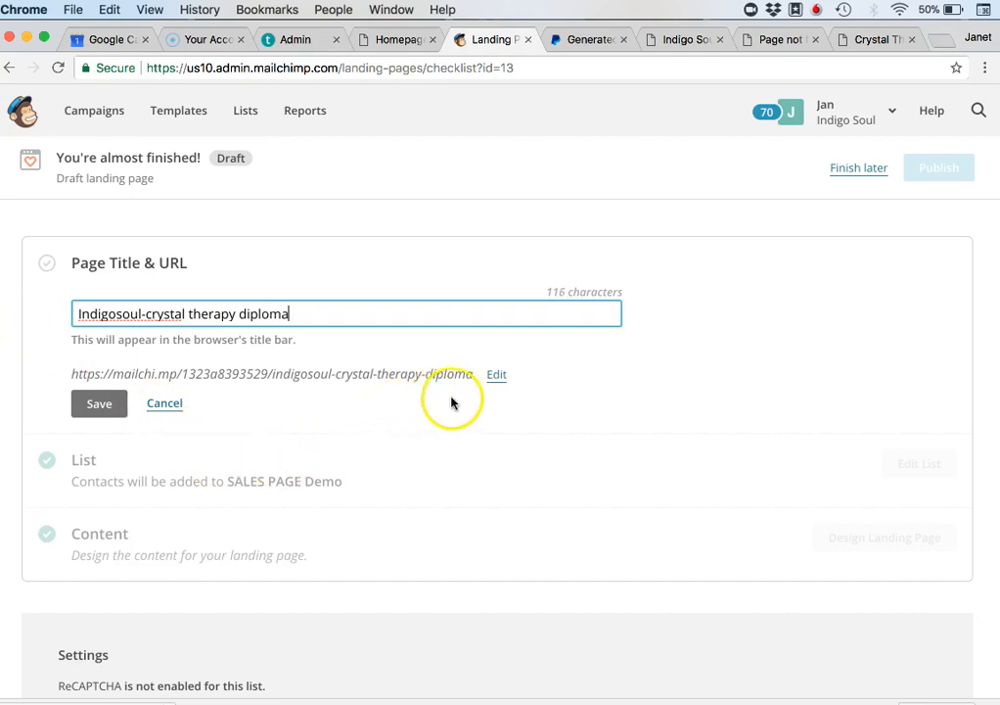
Step: Open the landing page URL for editing, keep the ending "indigosoul-crystal-therapy-diploma" and save the URL and page title
click(496, 380)
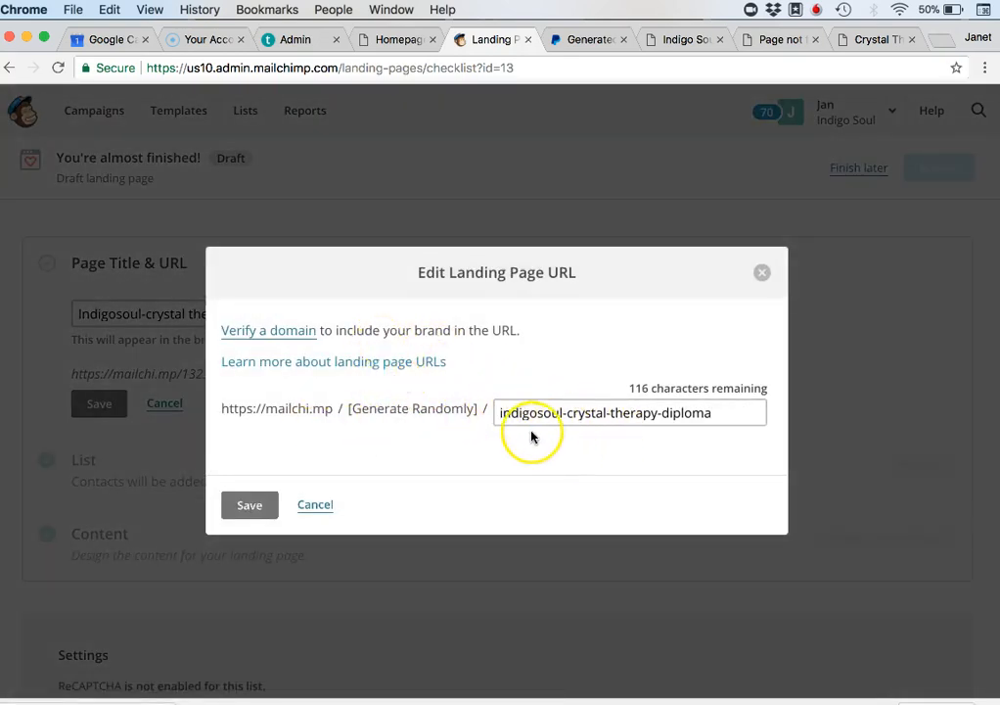
click(266, 509)
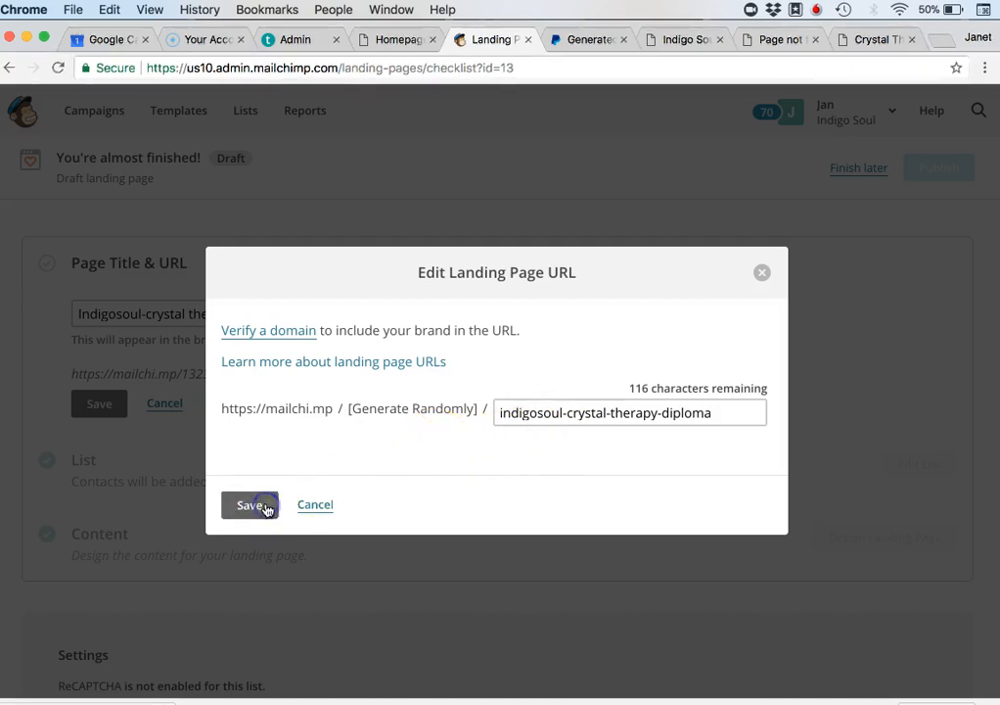
click(276, 503)
click(253, 509)
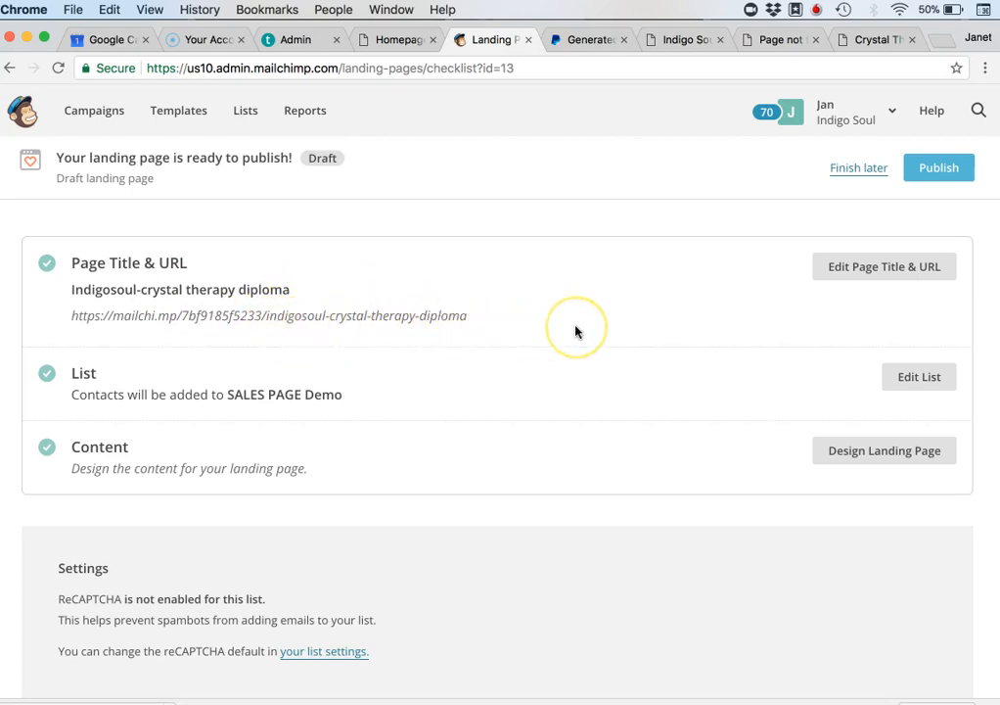
Step: Publish the Crystal Diploma Course landing page and select its published web address
scroll(661, 305, down, 5)
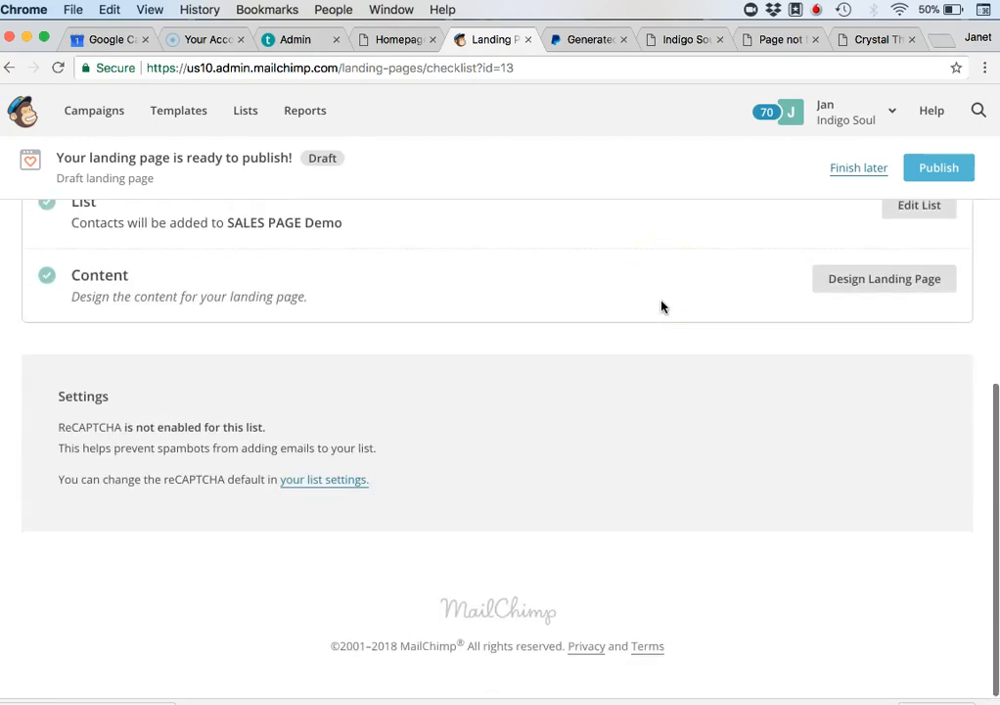
scroll(661, 305, up, 5)
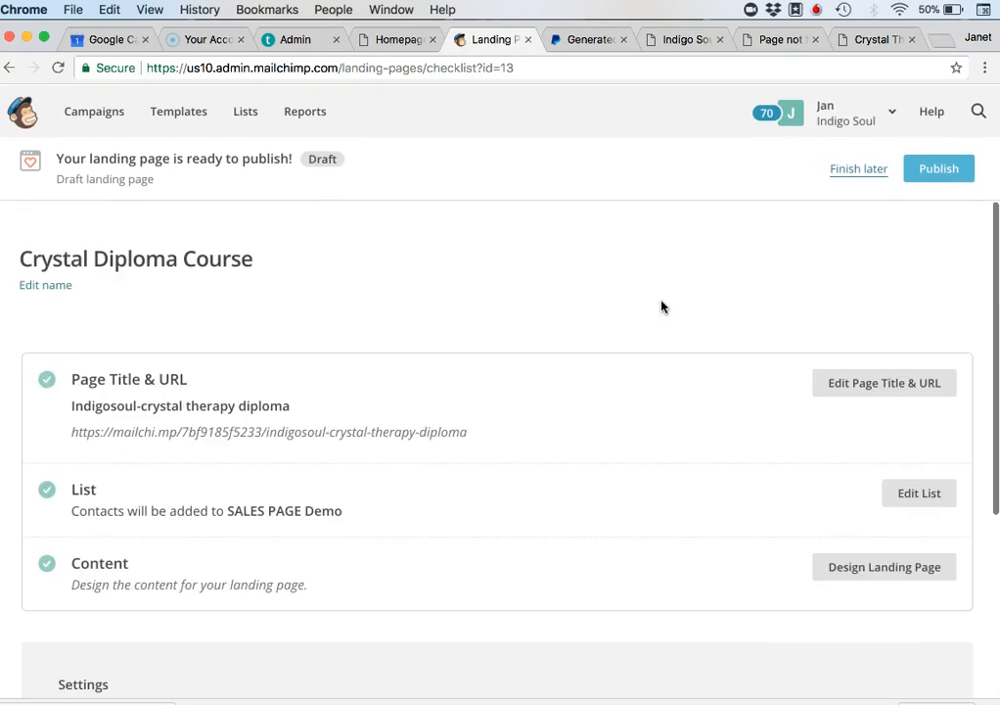
click(938, 168)
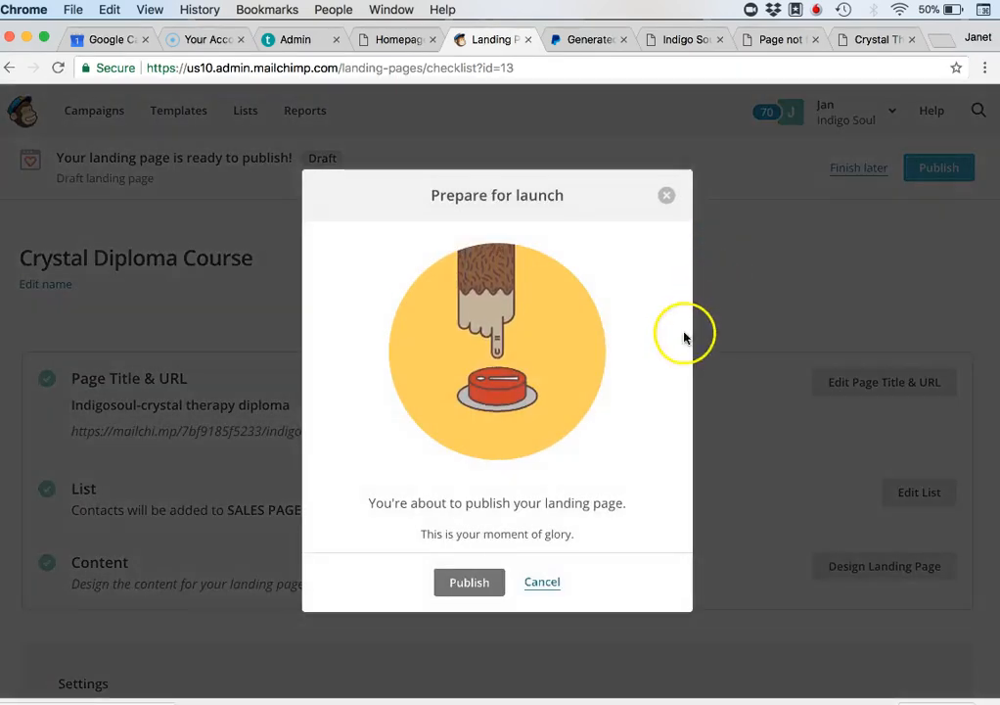
click(466, 583)
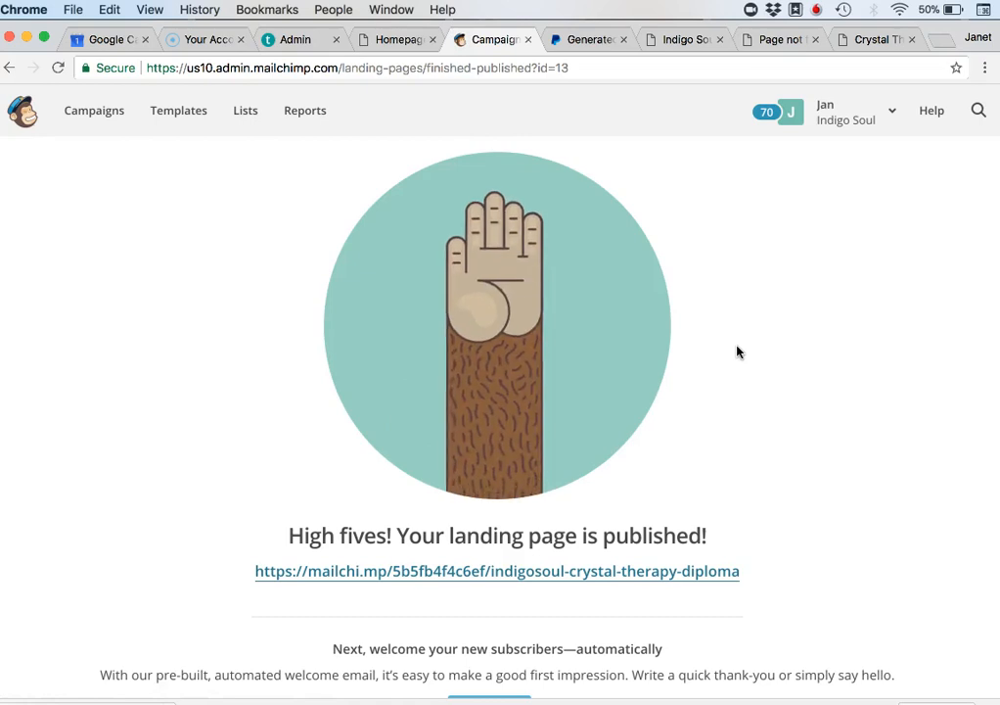
scroll(737, 351, down, 4)
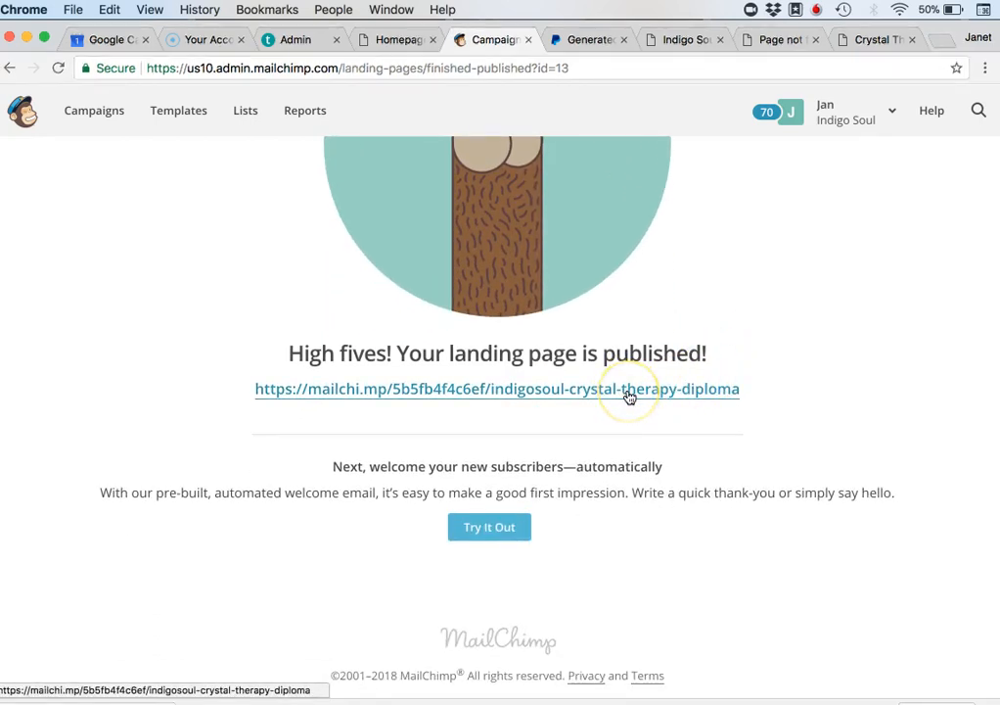
drag(747, 393, 247, 385)
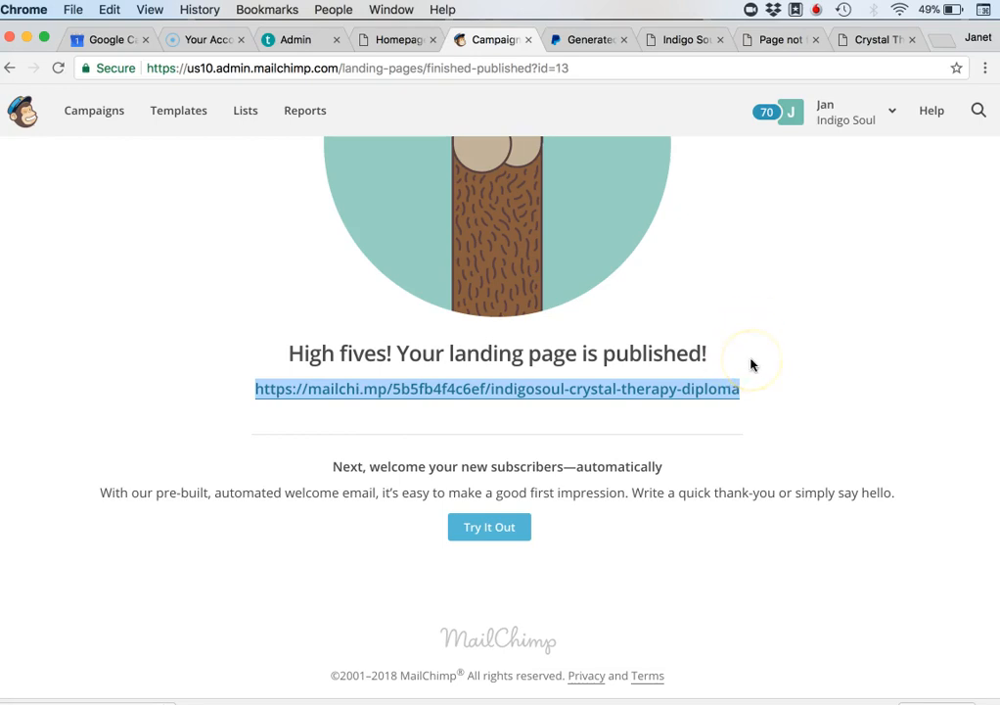
Step: Open the suggested automated welcome email, examine its template from logo to footer and return to the landing page's publication confirmation
click(509, 533)
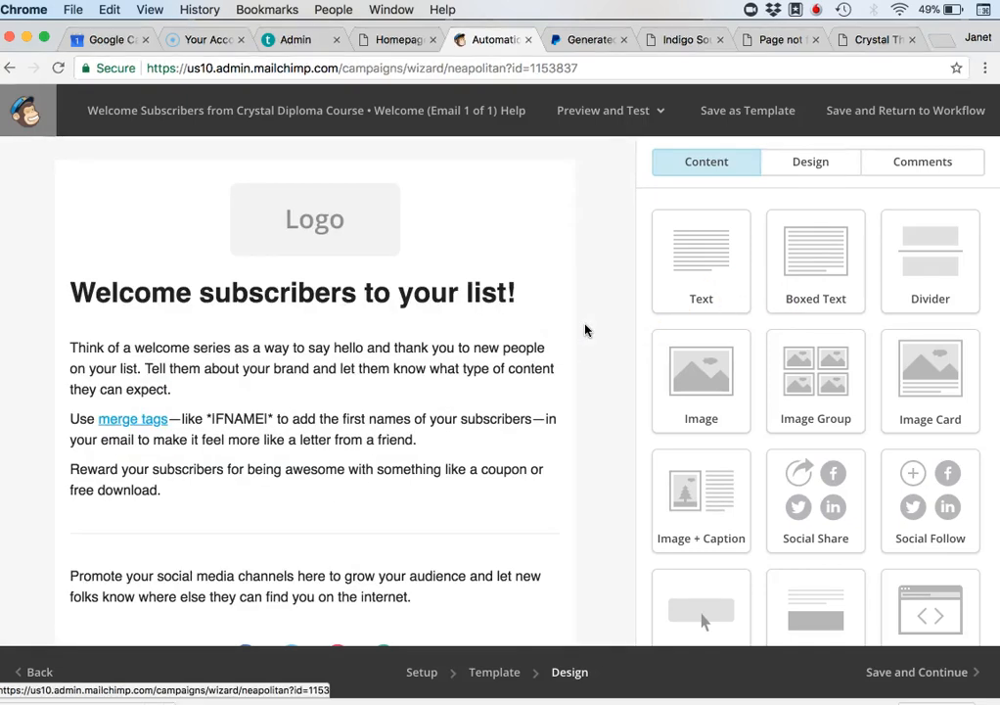
scroll(586, 330, down, 5)
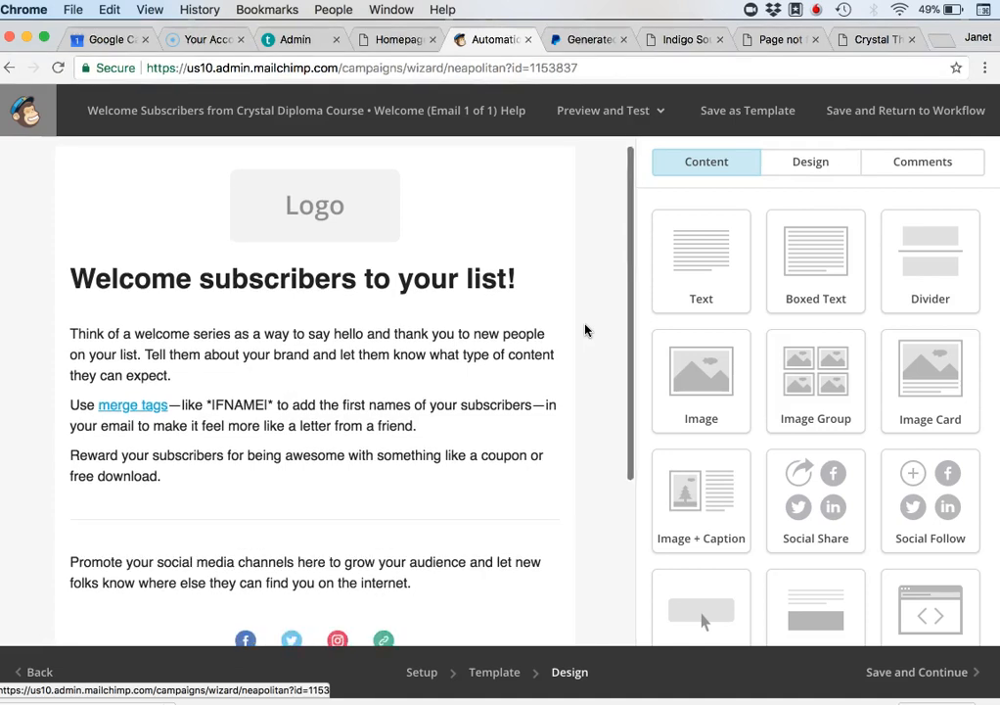
scroll(585, 330, up, 4)
scroll(585, 329, up, 1)
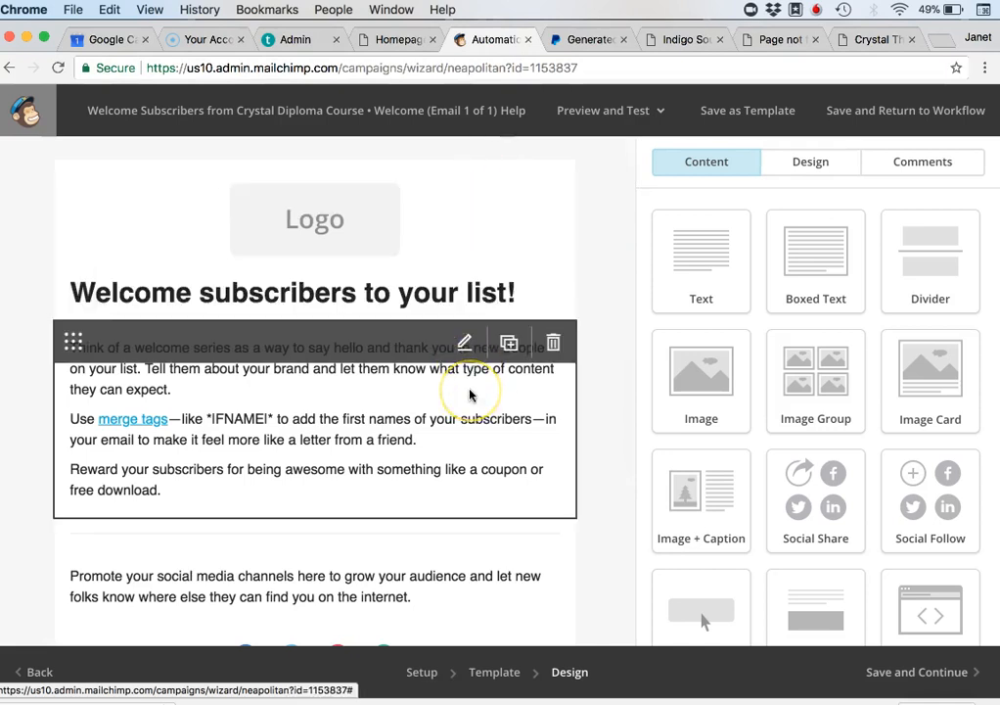
scroll(469, 394, down, 4)
scroll(470, 399, up, 4)
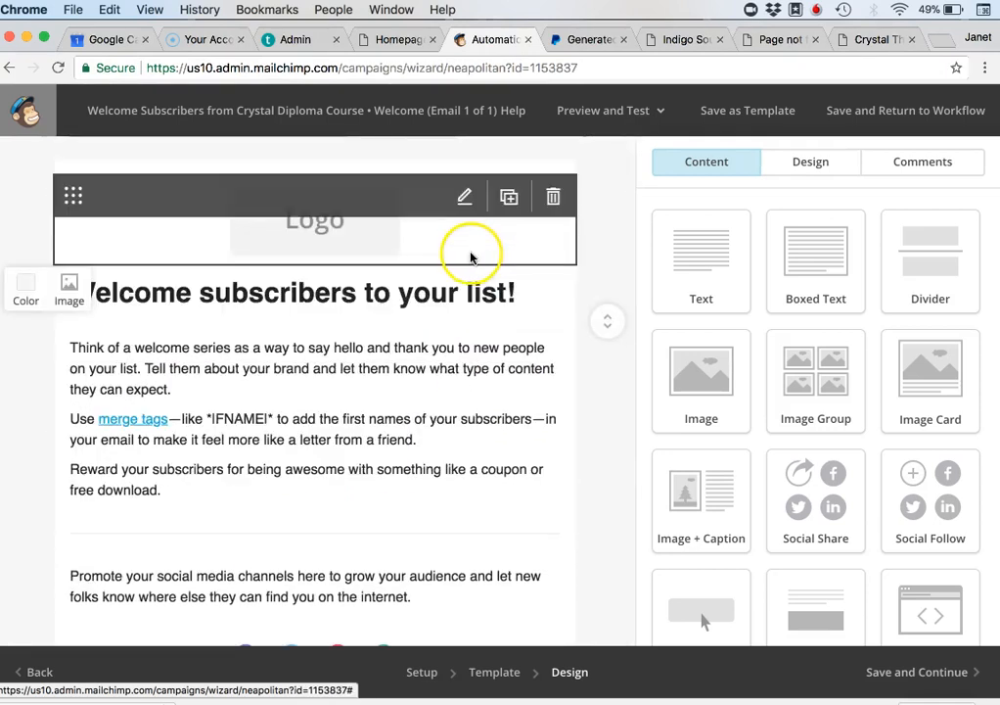
scroll(509, 278, down, 5)
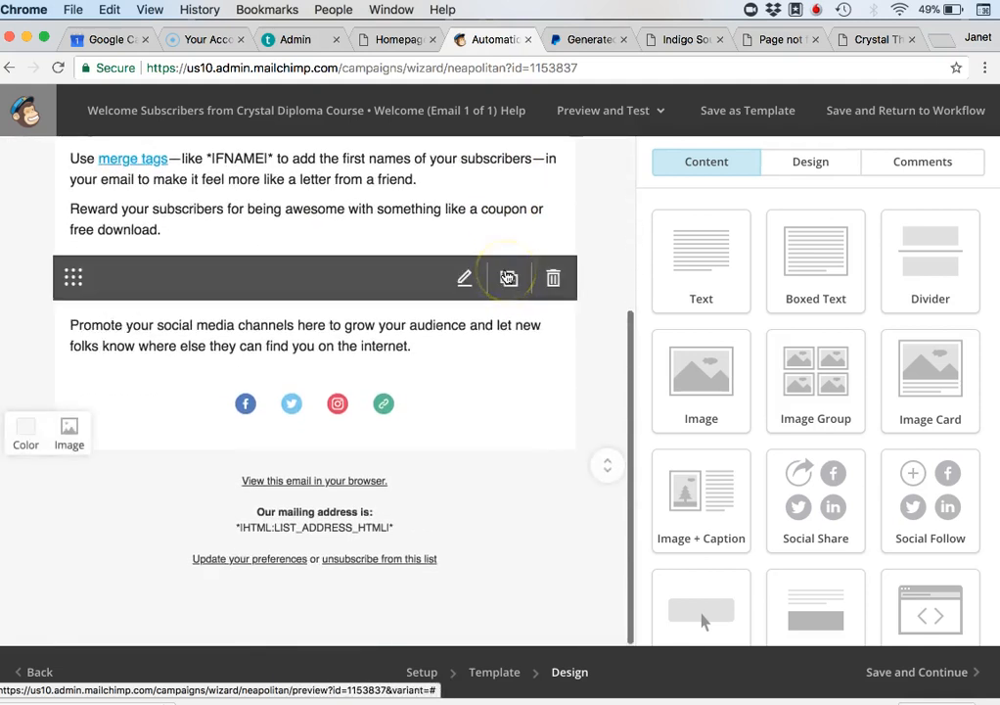
scroll(509, 278, up, 5)
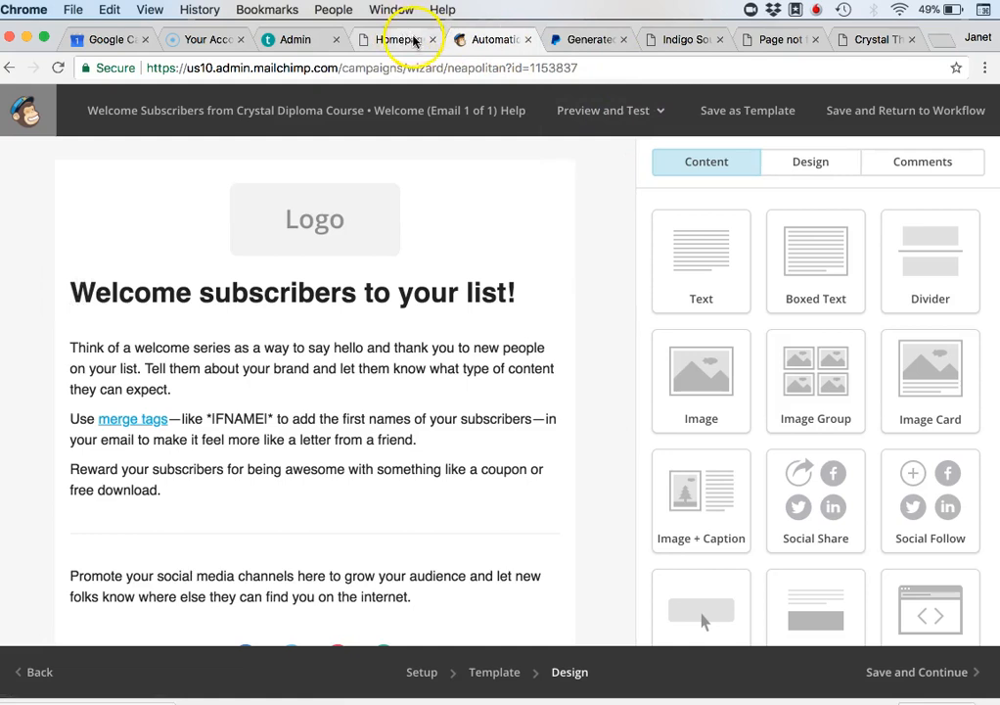
click(8, 72)
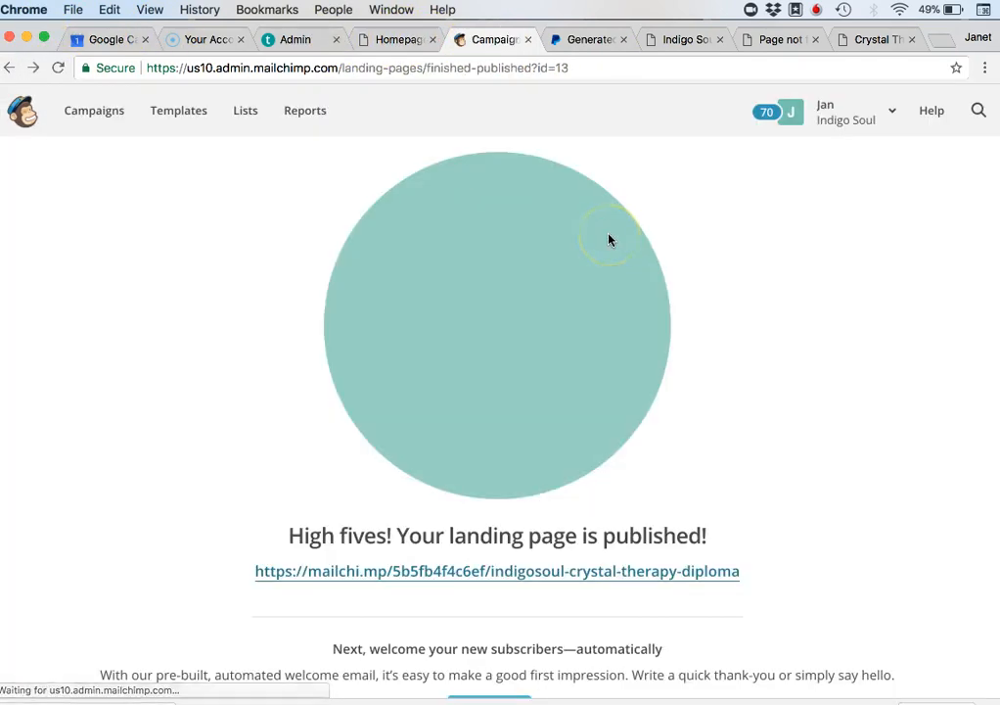
Step: Open the published landing page, examine it down to the payment buttons and test the "JOIN NOW - £195" button's checkout link
click(598, 571)
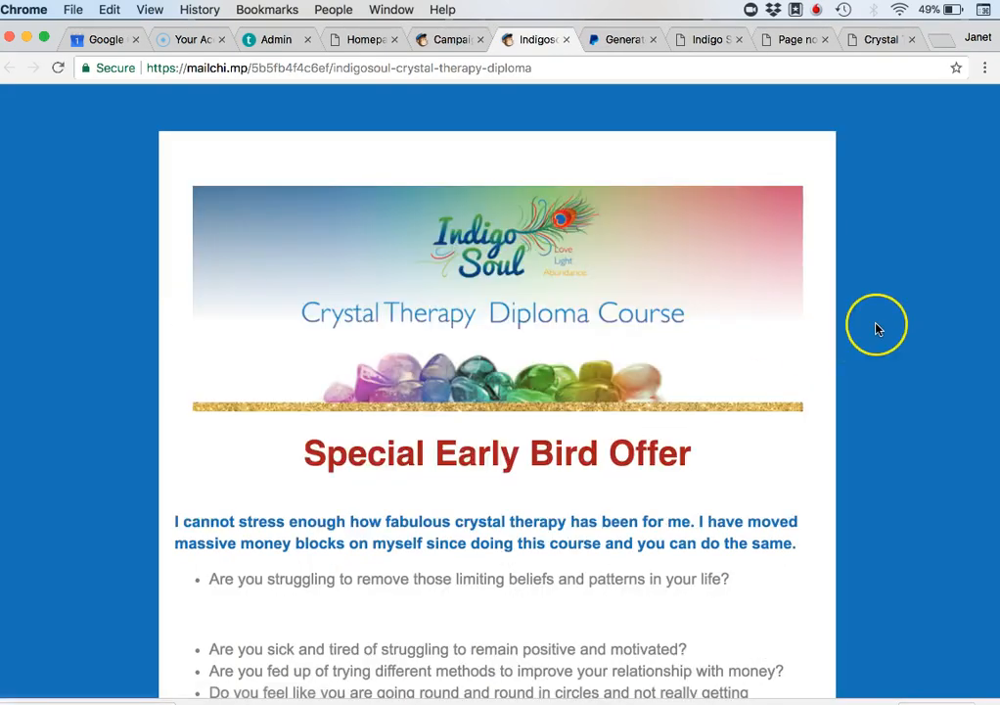
scroll(878, 329, down, 9)
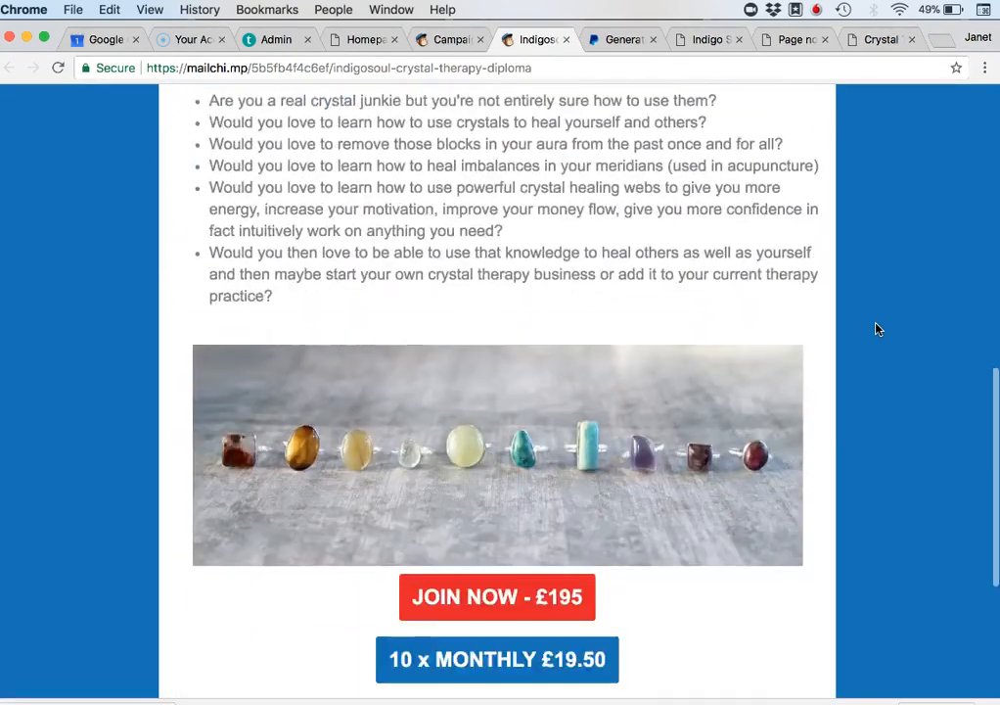
scroll(877, 329, down, 3)
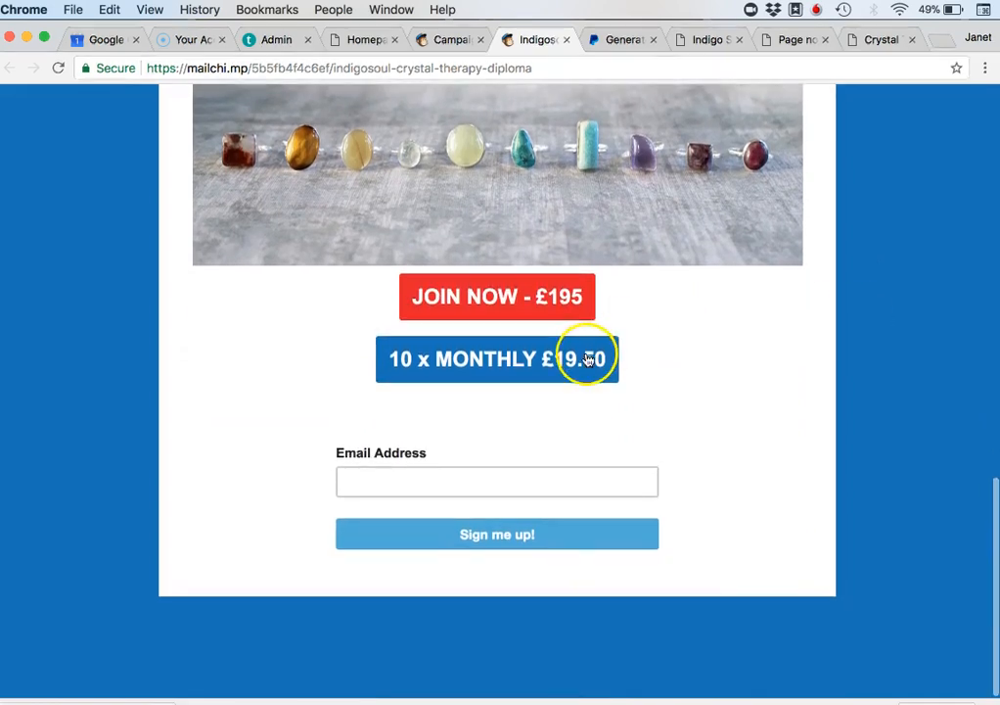
click(566, 296)
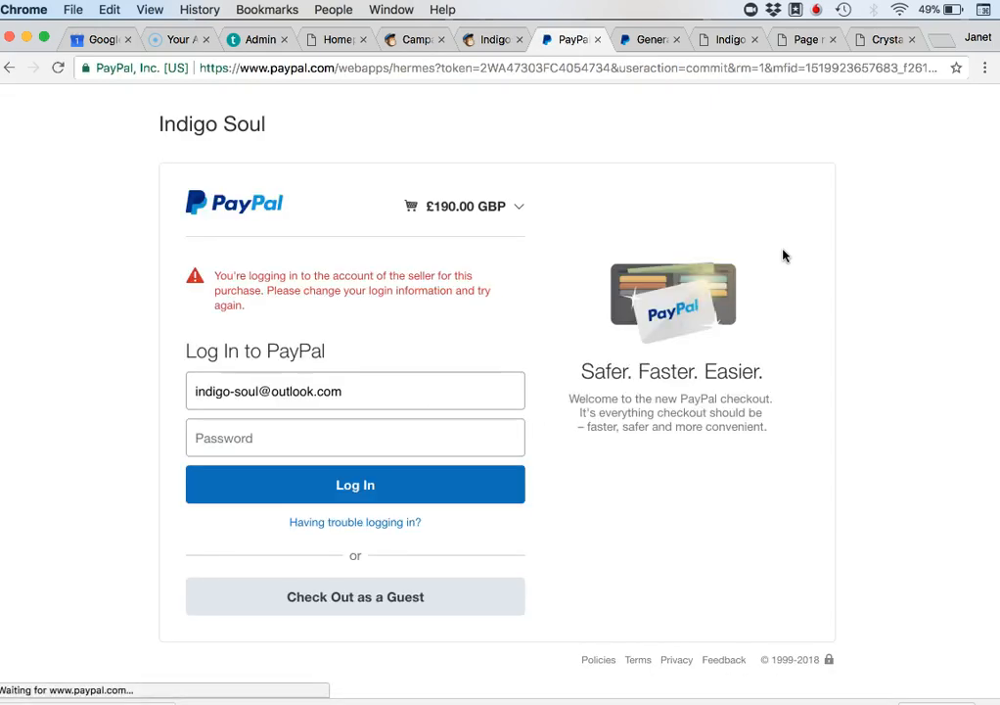
click(746, 238)
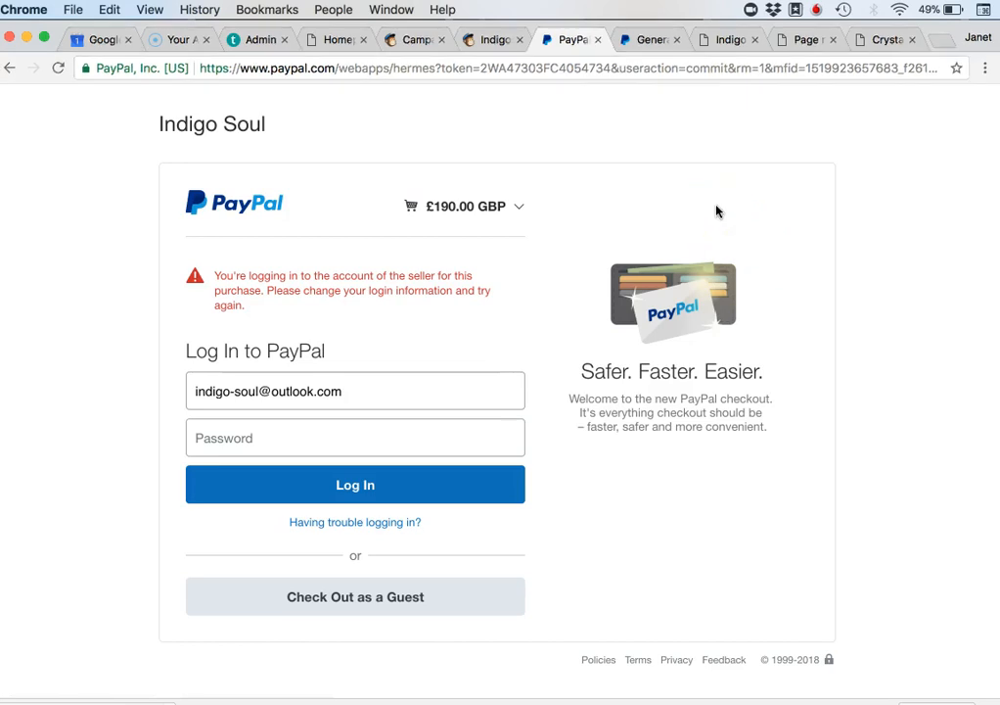
Step: Return to the PayPal button code page, go back to the login page and log in with the account password to reach the saved buttons
click(657, 41)
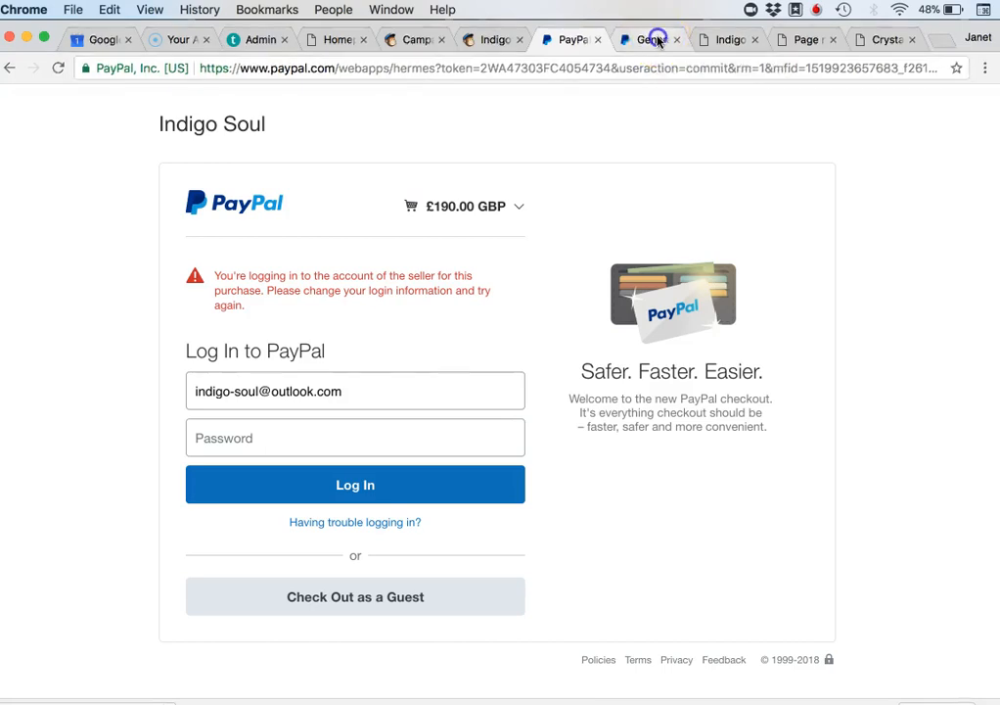
scroll(673, 221, down, 6)
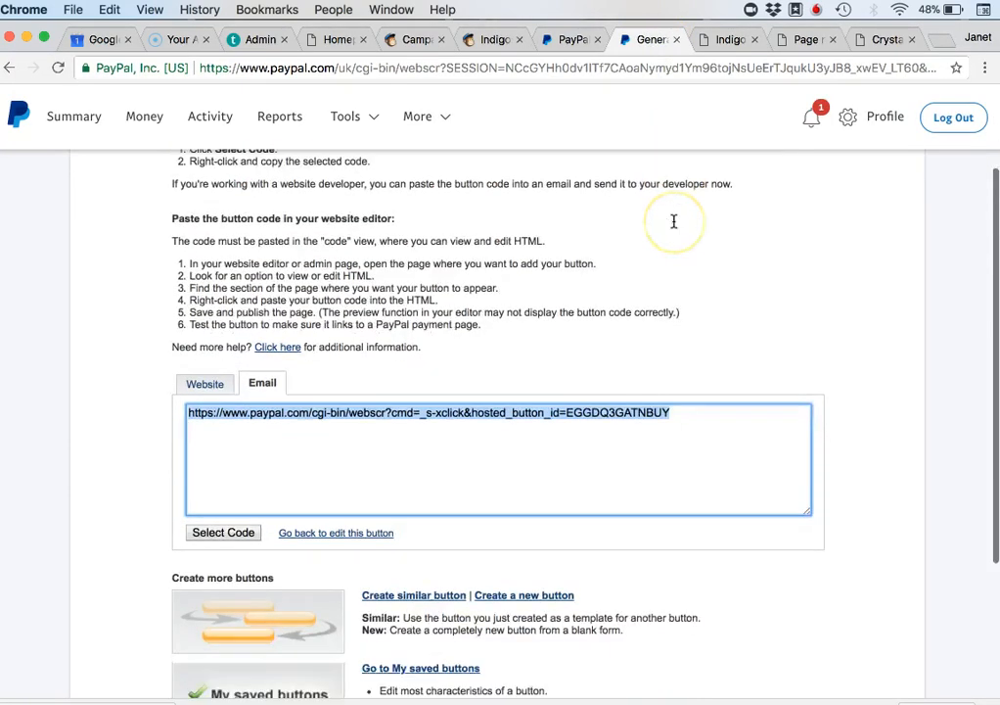
scroll(674, 221, up, 2)
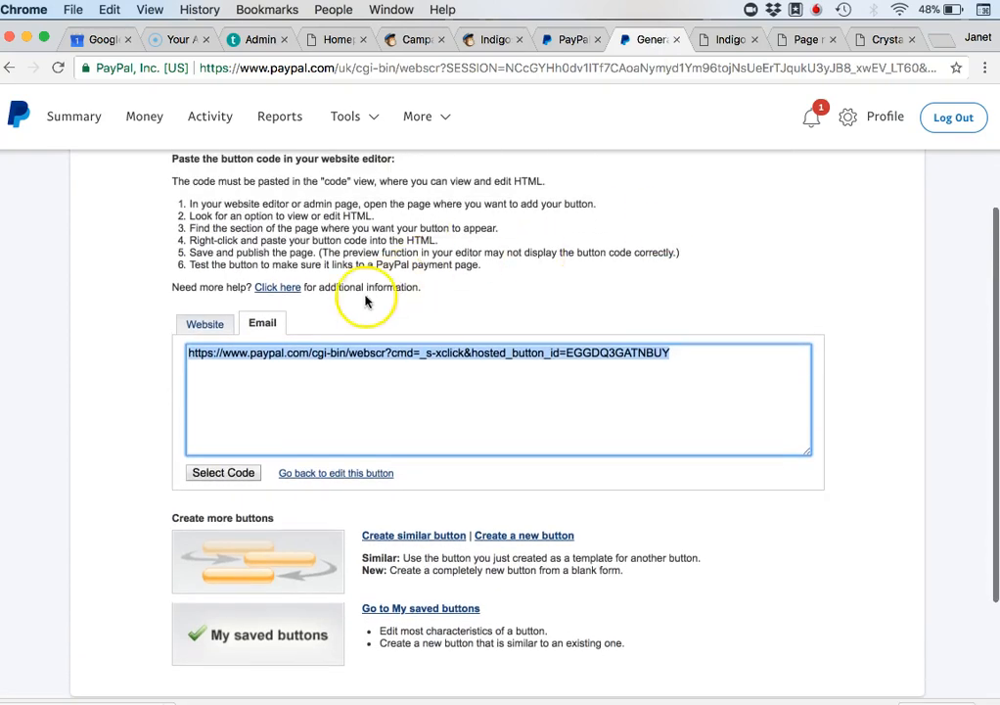
scroll(445, 293, up, 3)
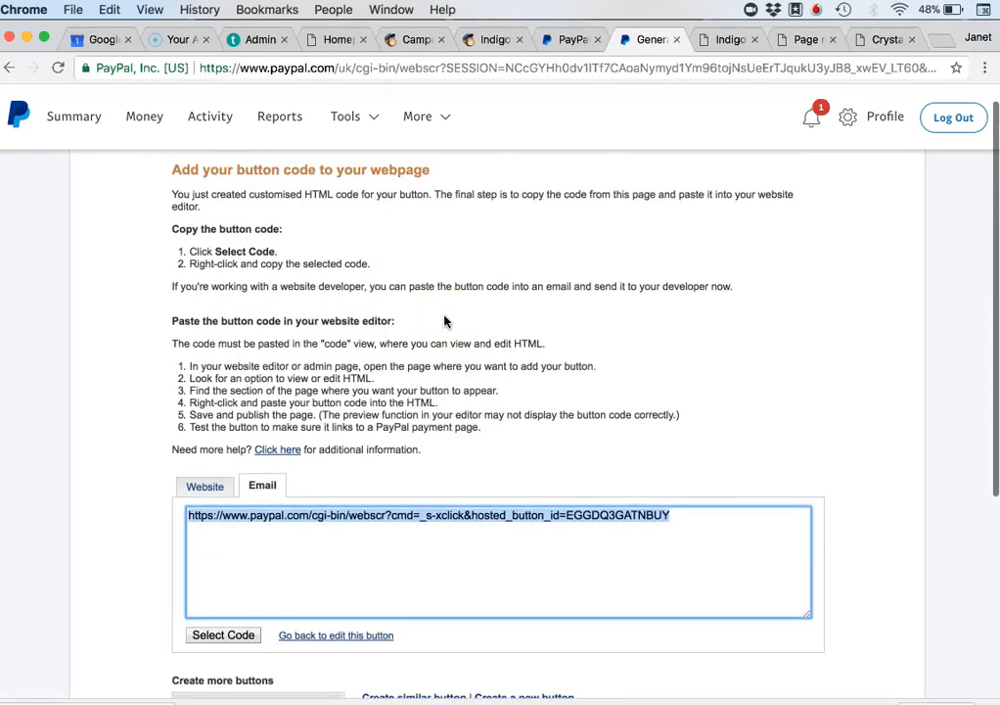
scroll(445, 321, up, 1)
click(353, 119)
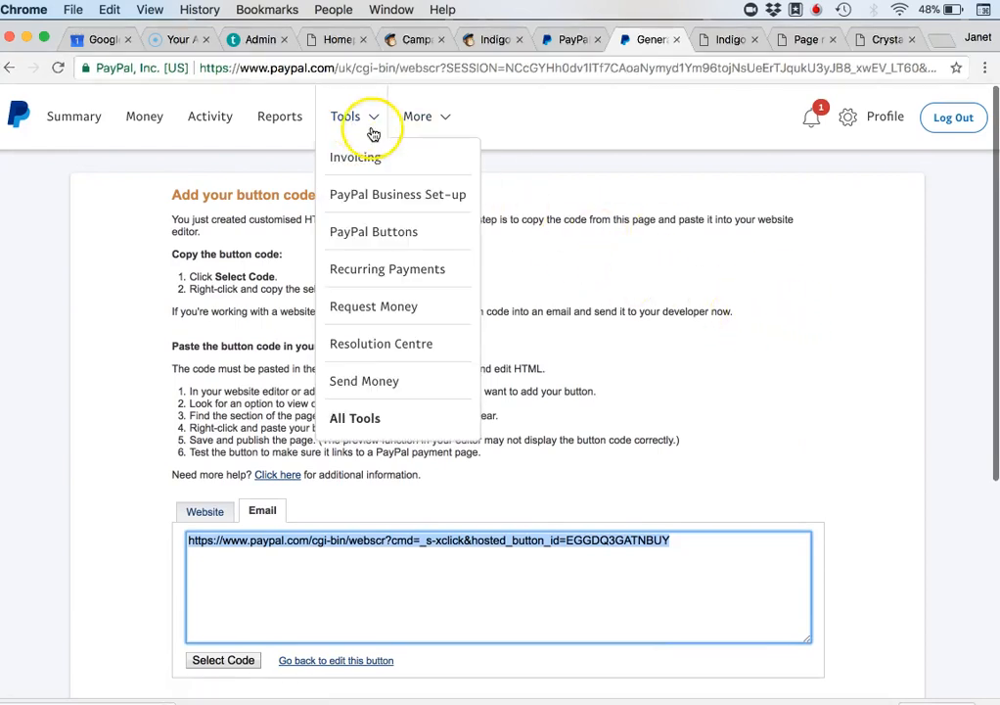
click(10, 67)
click(495, 286)
text(•)
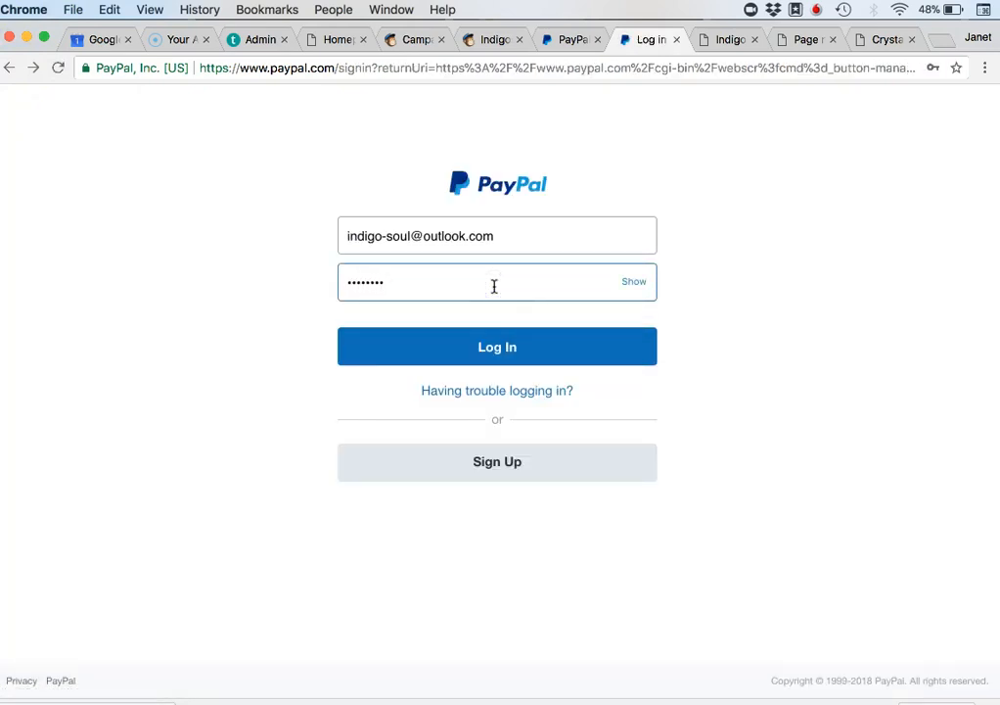
key(Return)
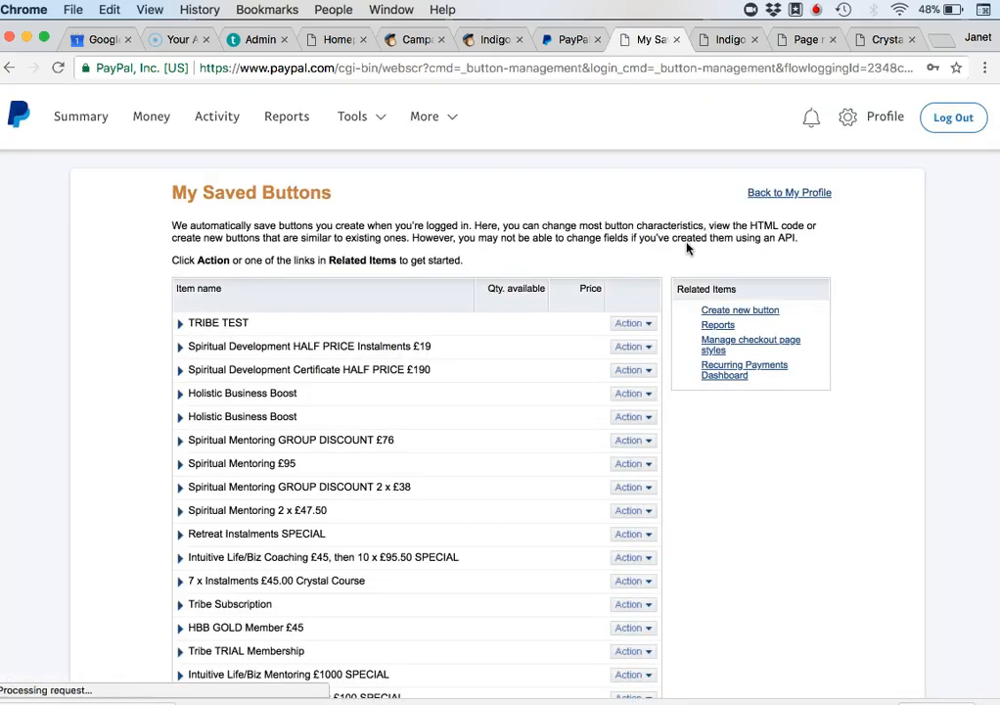
Step: Examine the list of saved PayPal buttons for the course payment entries
click(523, 357)
scroll(522, 357, down, 3)
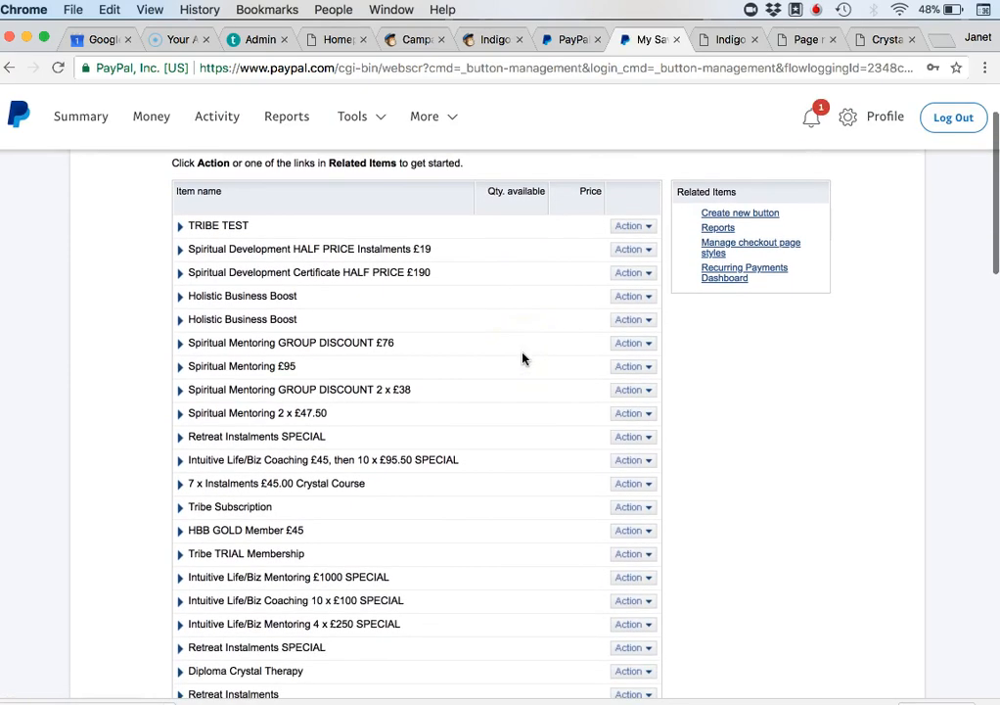
scroll(522, 357, down, 3)
click(558, 350)
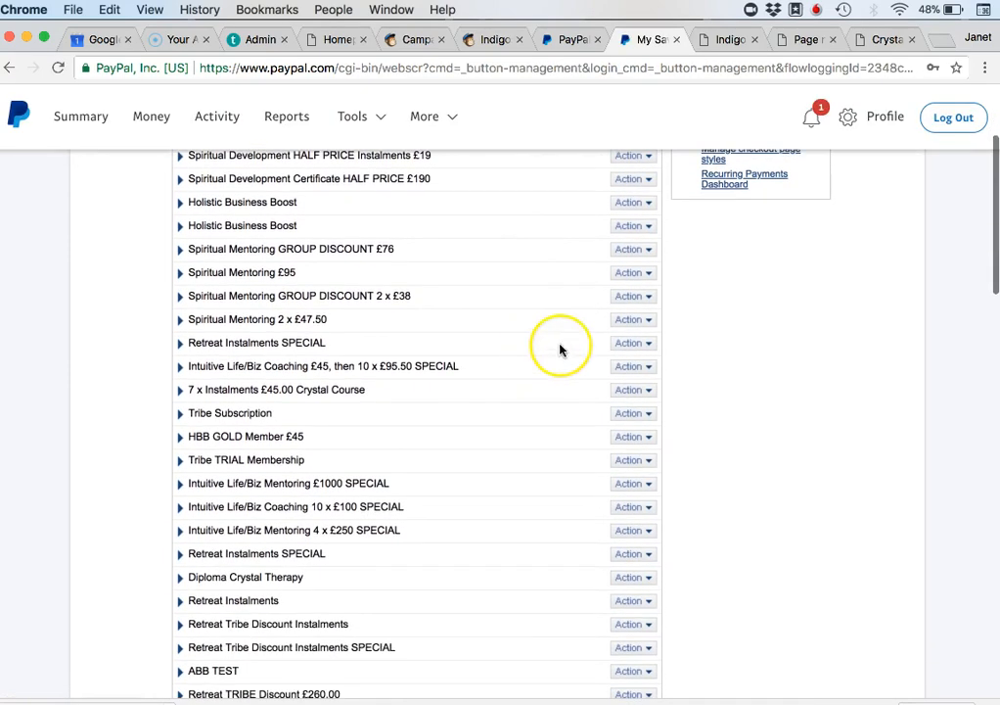
scroll(560, 349, down, 3)
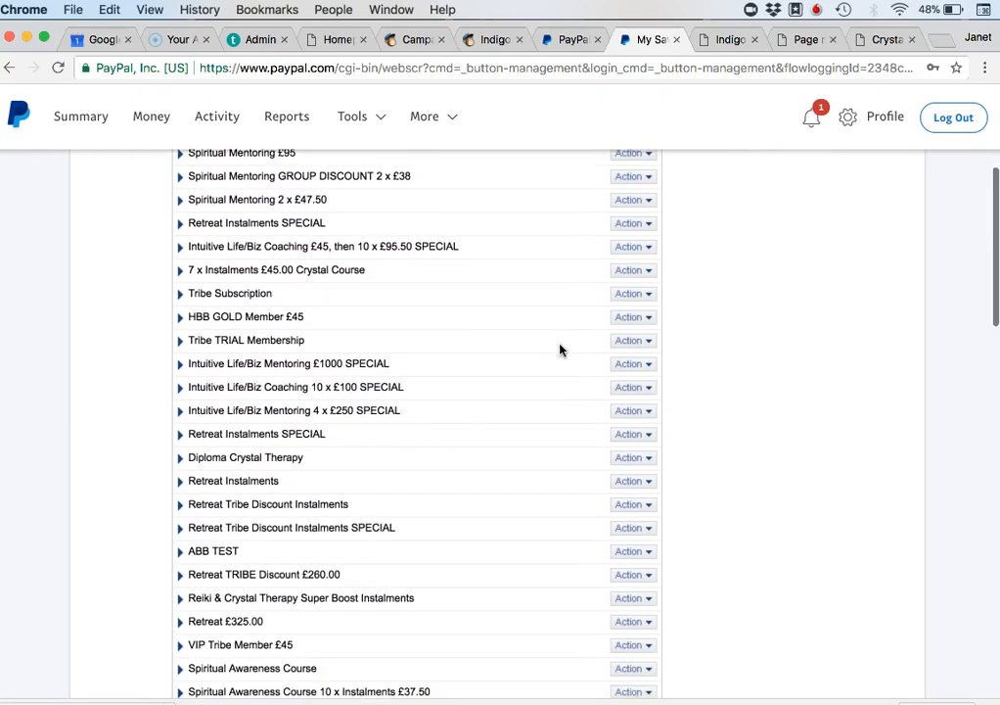
scroll(560, 349, down, 3)
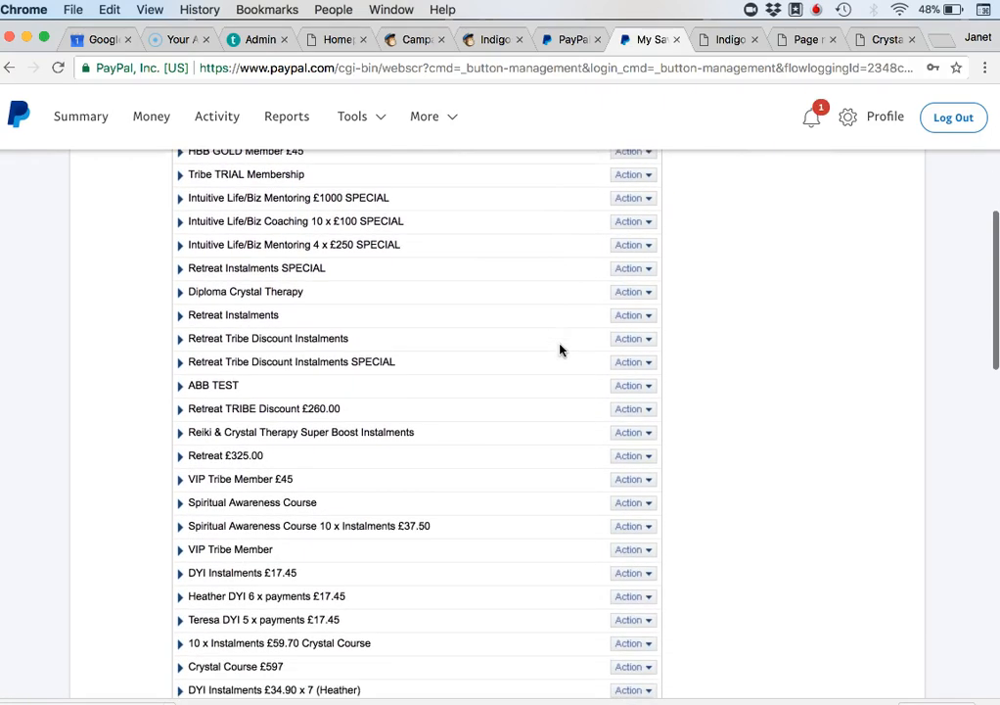
scroll(559, 349, down, 4)
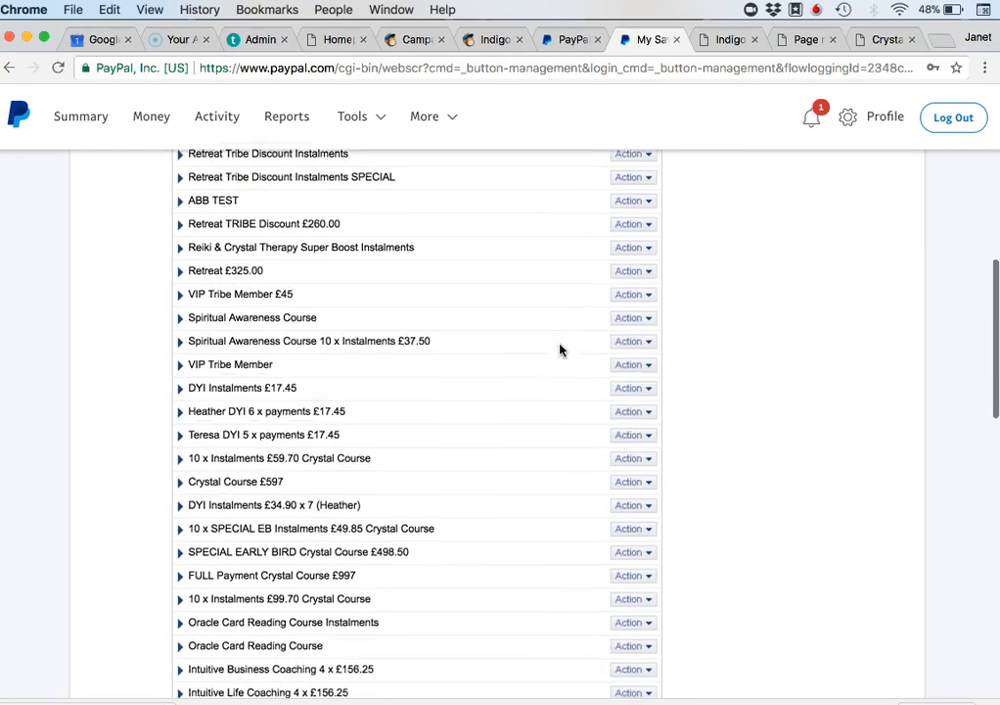
scroll(560, 349, down, 3)
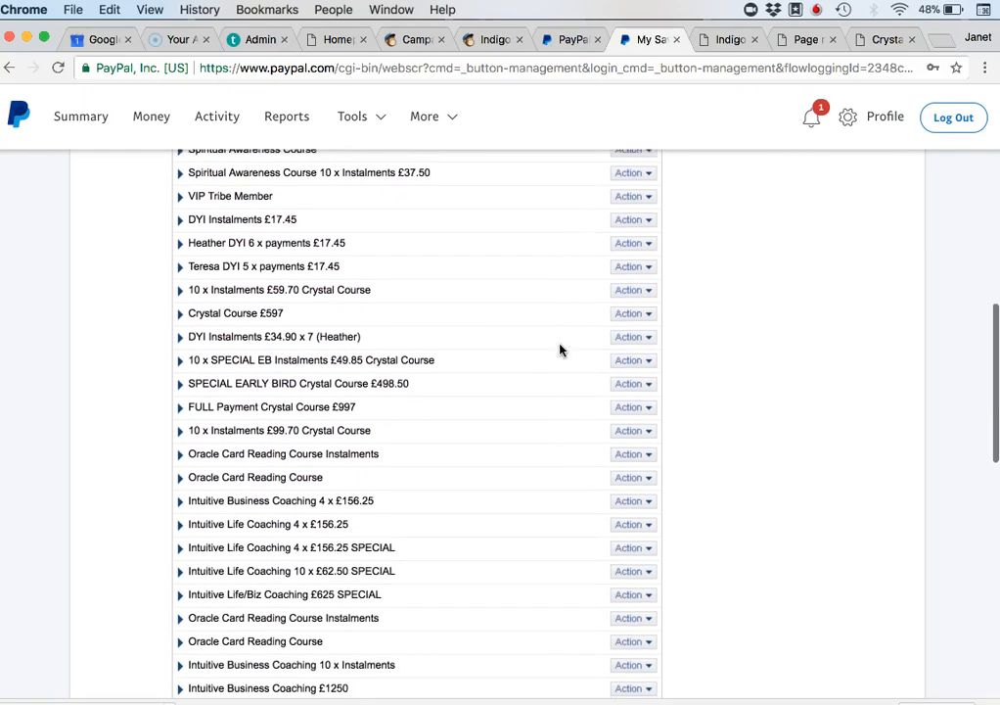
scroll(559, 349, down, 2)
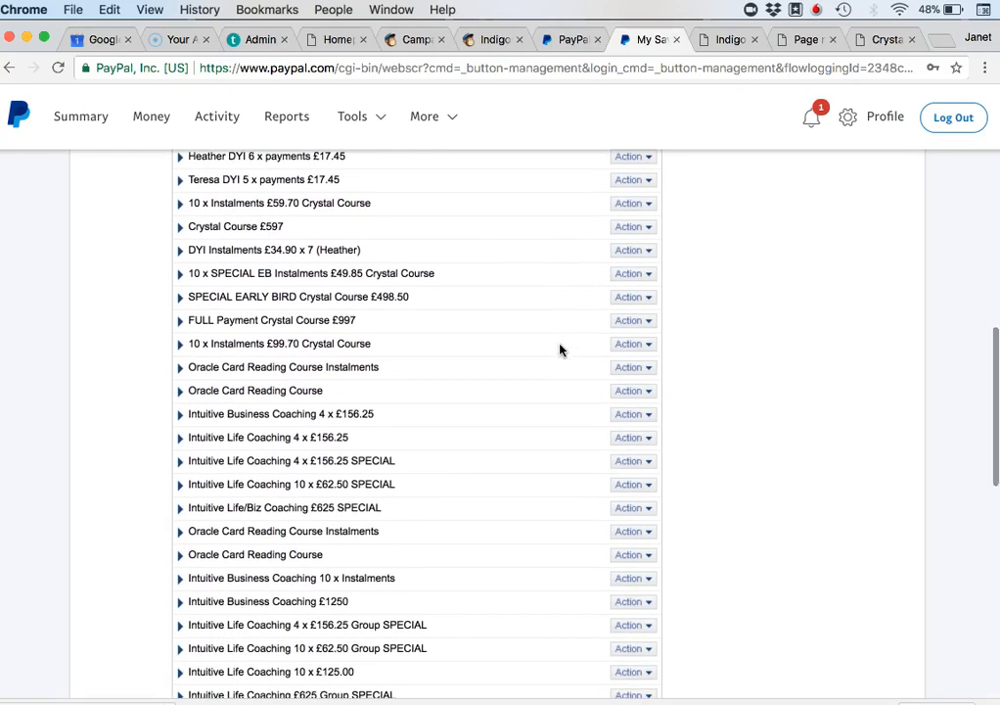
scroll(559, 349, up, 6)
scroll(559, 350, up, 7)
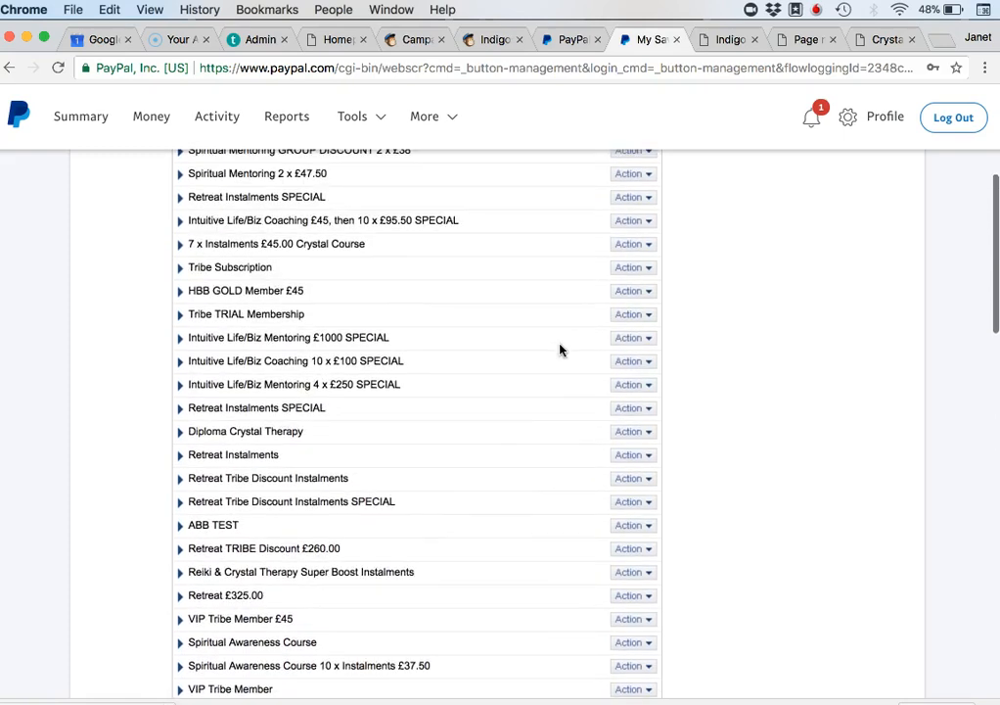
scroll(560, 349, up, 4)
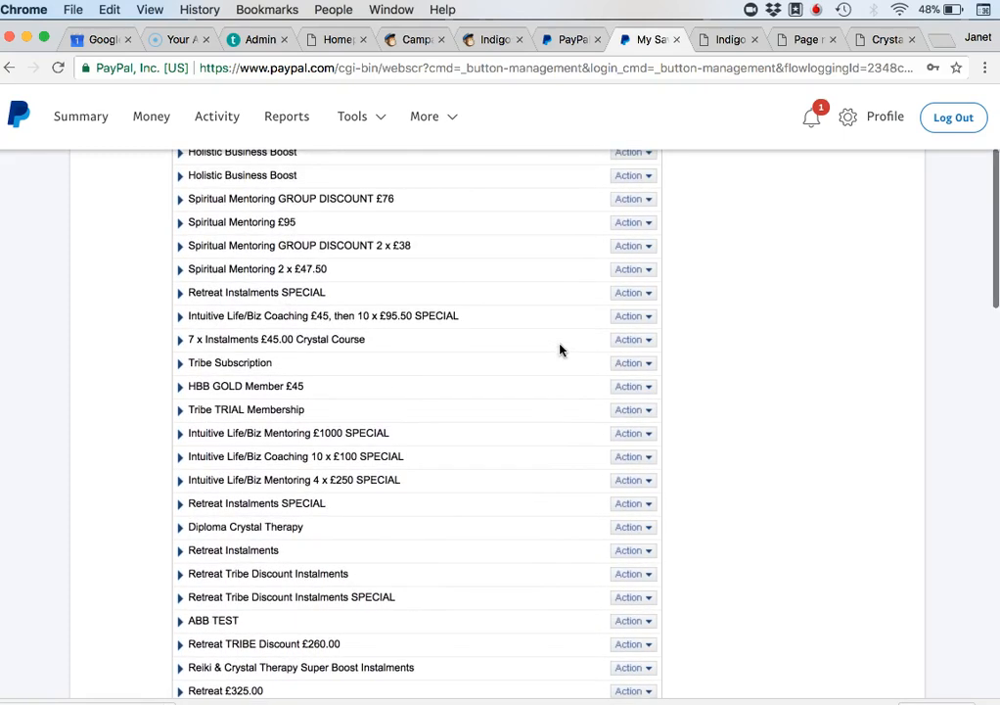
scroll(560, 349, up, 1)
Step: Open the saved button "Spiritual Development Certificate HALF PRICE £190" for editing
click(541, 334)
click(637, 246)
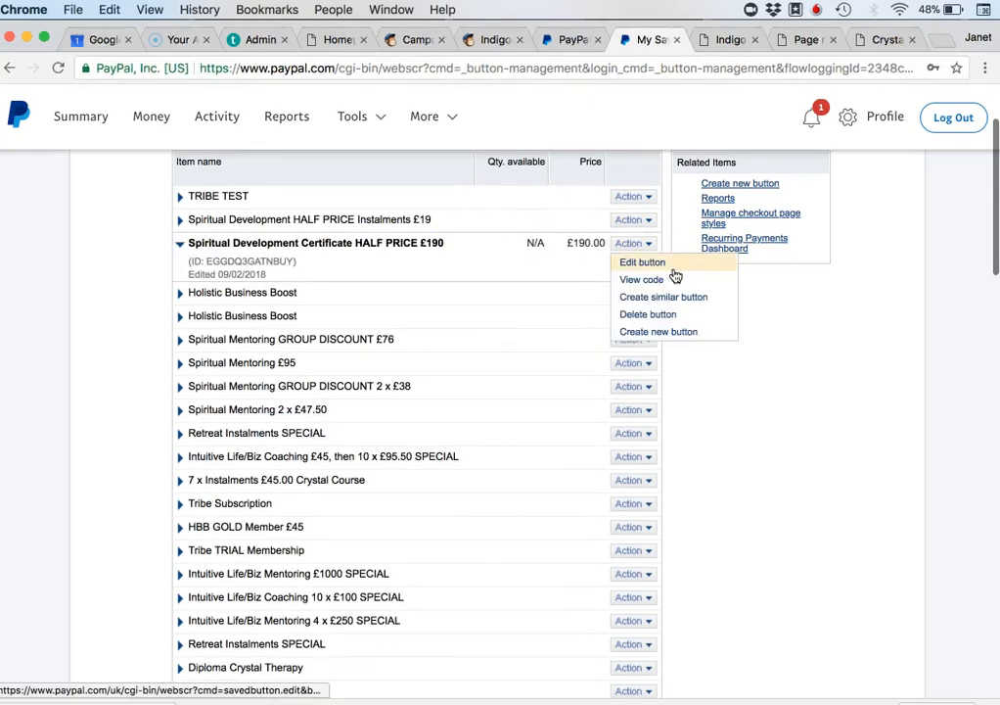
click(673, 274)
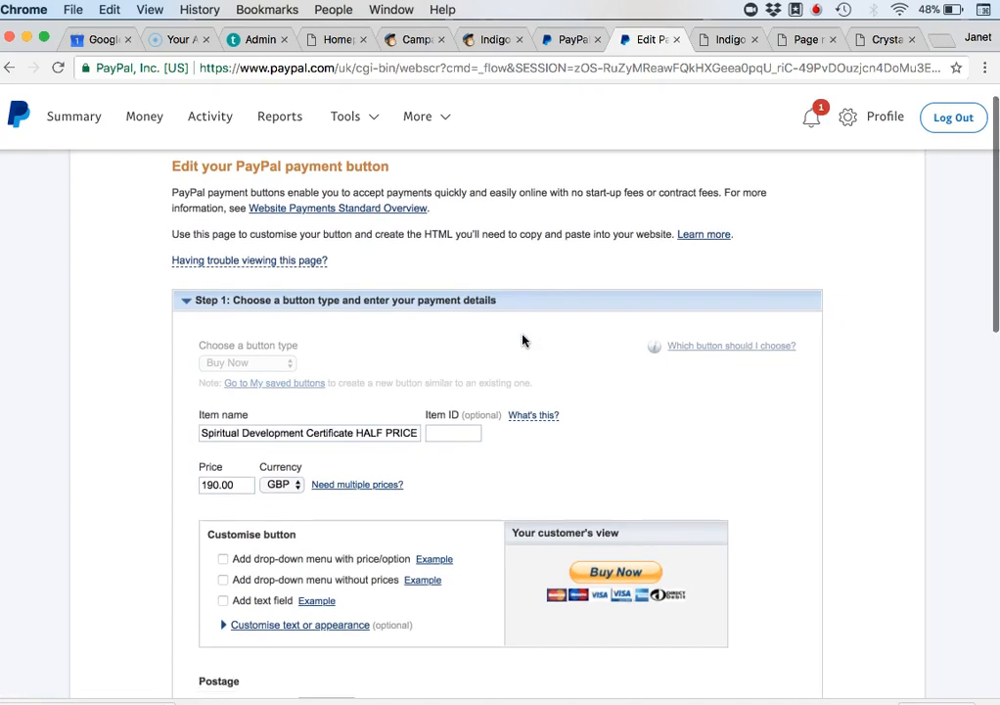
Step: Expand the button's advanced features in Step 3 and examine the checkout options as far as the finish-checkout URL
scroll(523, 340, down, 3)
scroll(523, 339, down, 4)
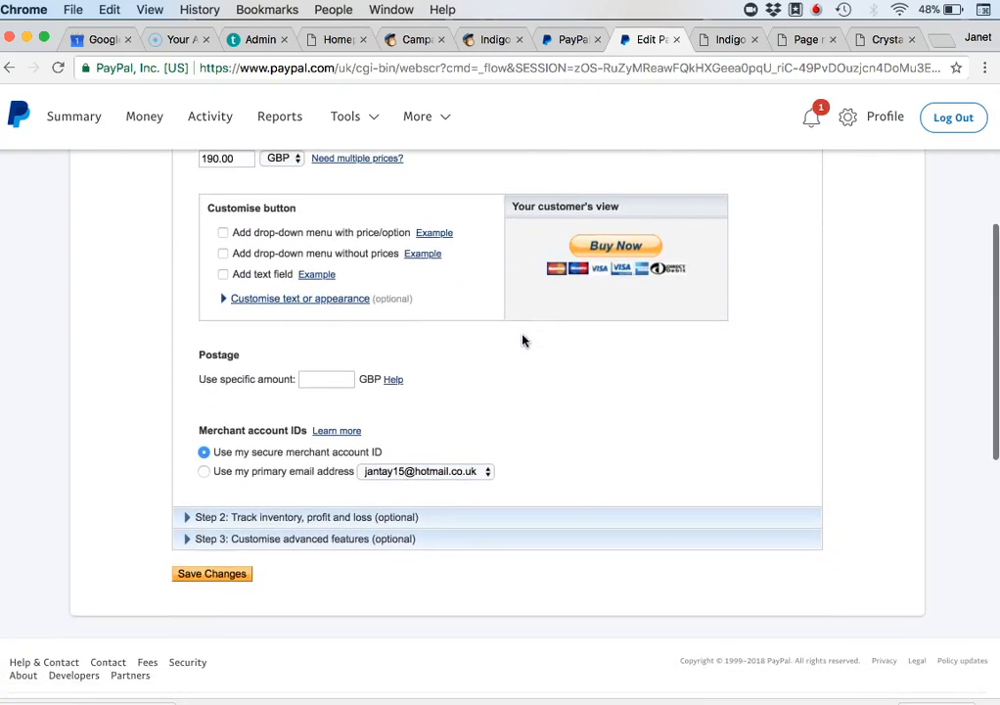
click(407, 511)
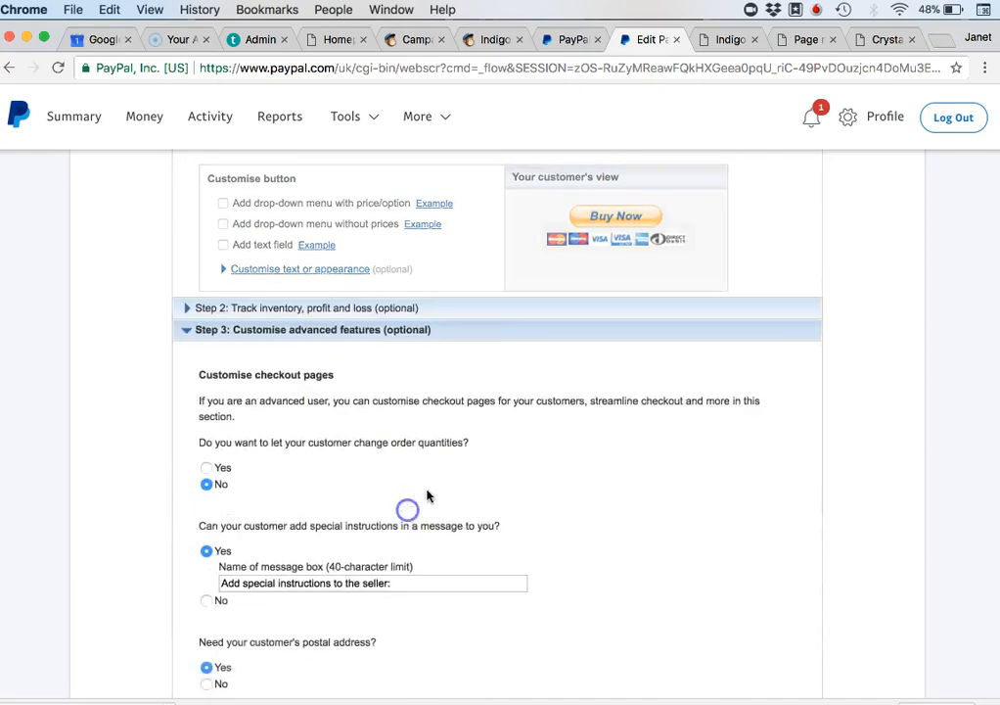
scroll(564, 446, down, 3)
scroll(564, 446, up, 1)
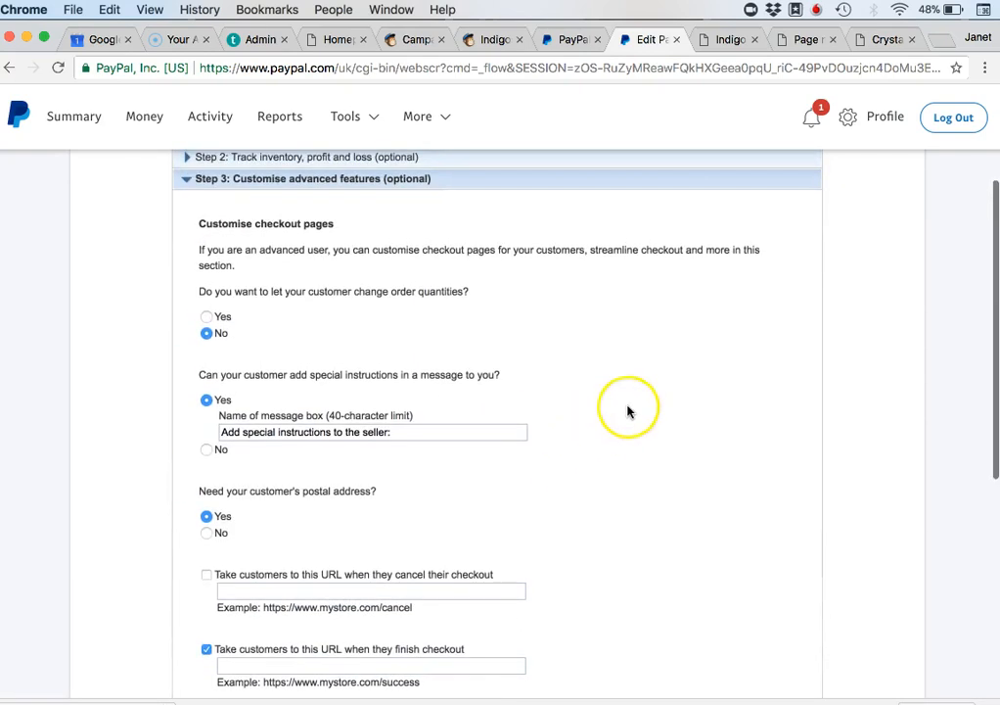
scroll(629, 411, up, 2)
scroll(629, 411, down, 5)
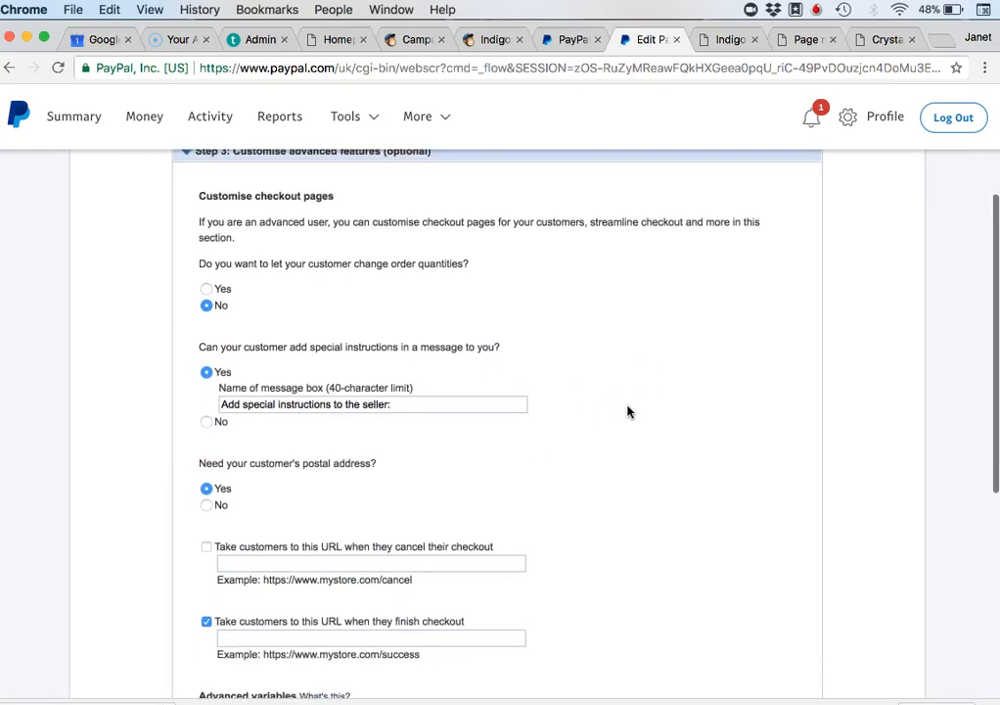
scroll(630, 411, down, 4)
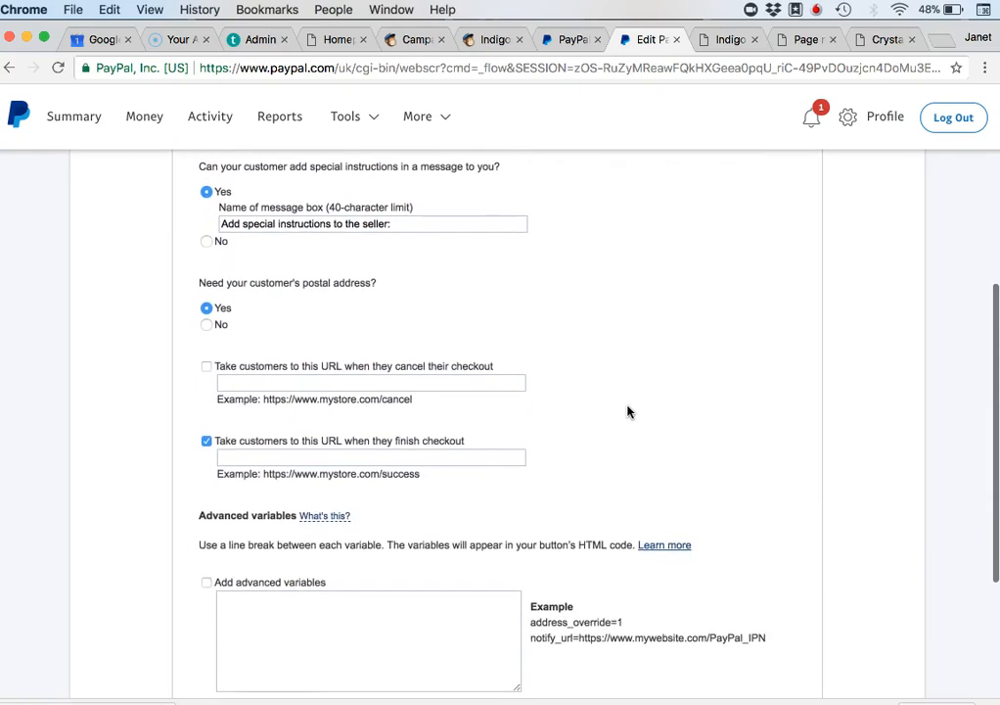
click(600, 399)
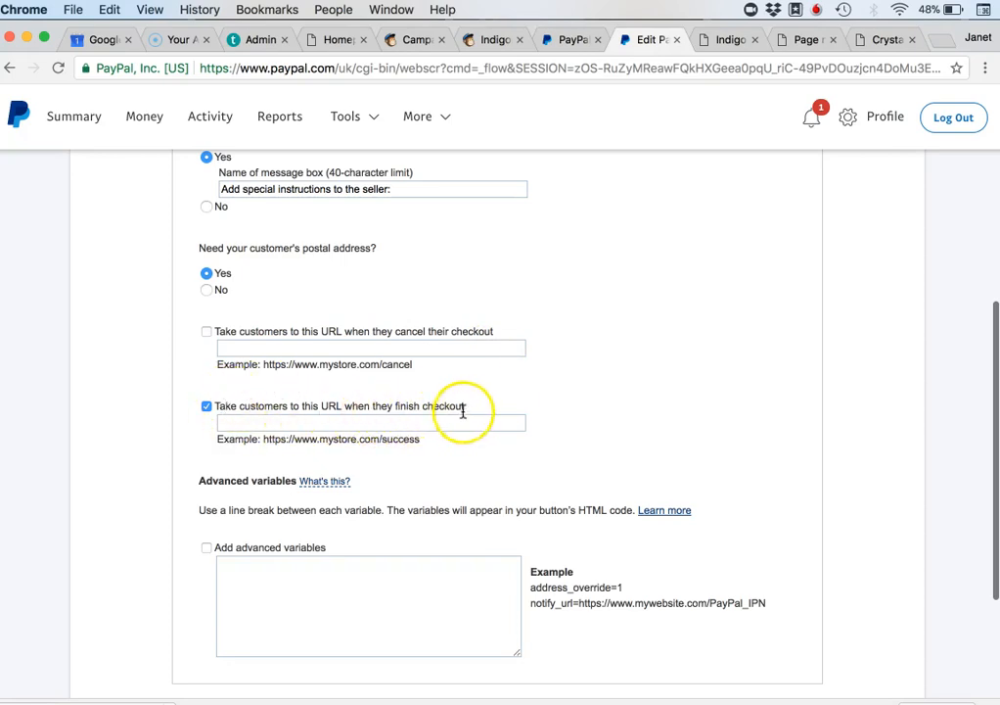
Step: Copy the published landing page's web address from the Mailchimp publication confirmation
click(487, 41)
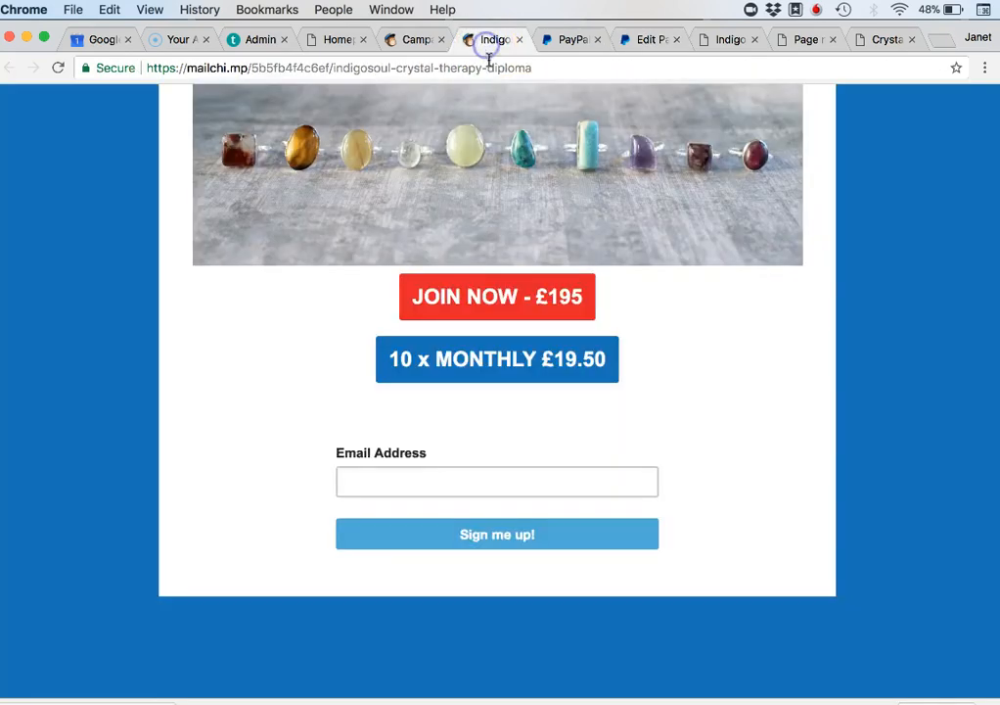
click(413, 39)
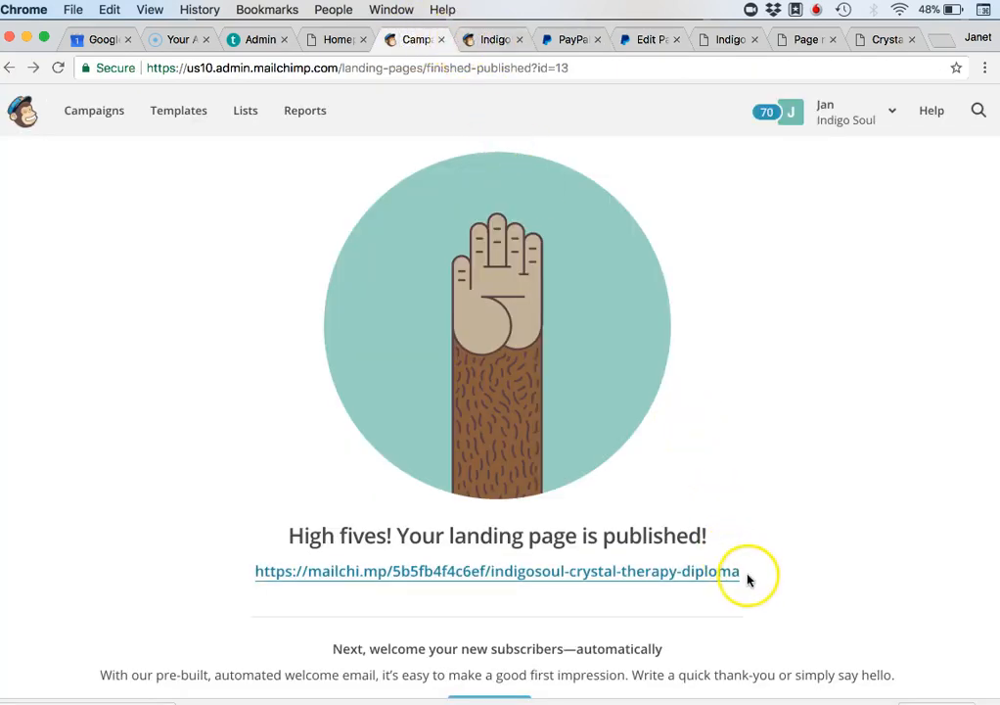
drag(744, 571, 243, 576)
key(super+c)
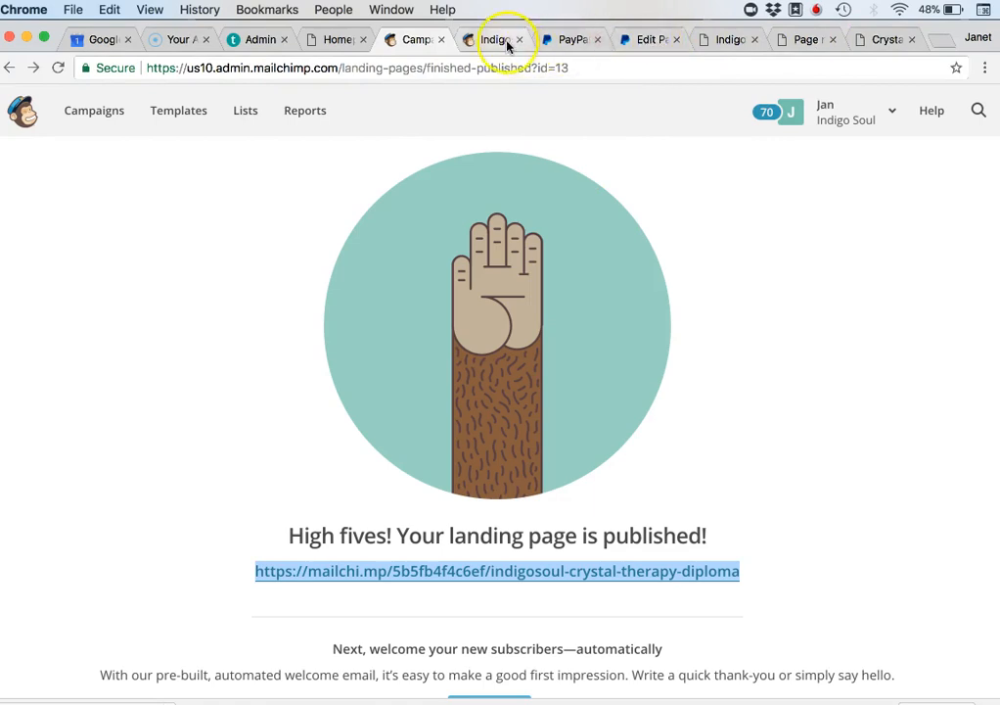
Step: Set the PayPal button's finish-checkout URL to the copied landing page address ending in "indigosoul-crystal-therapy-diploma"
click(651, 40)
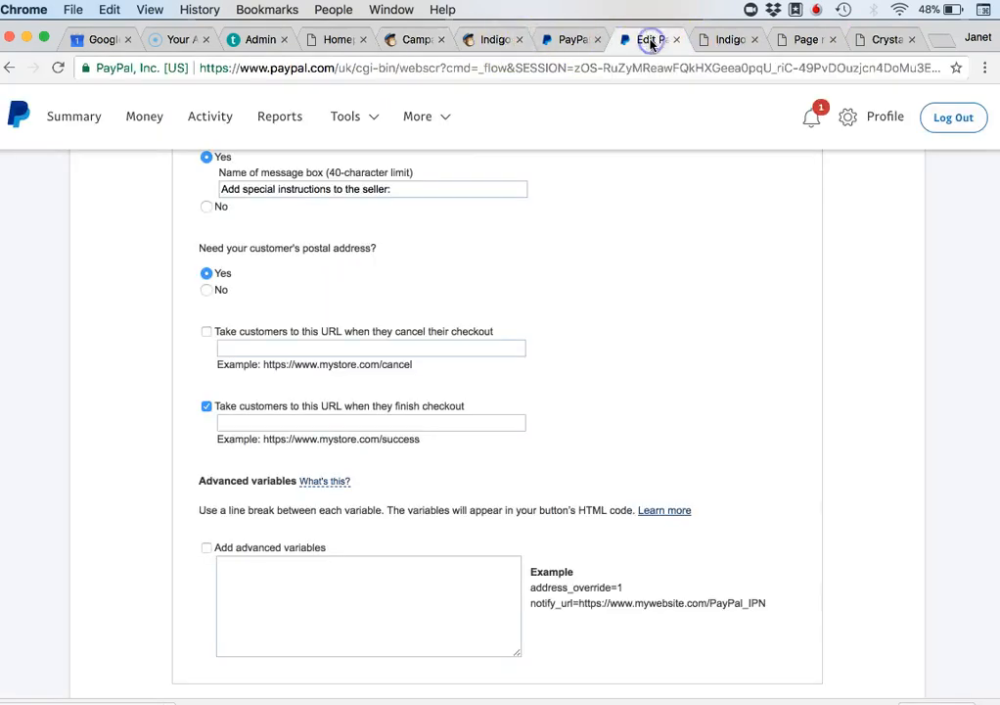
click(321, 423)
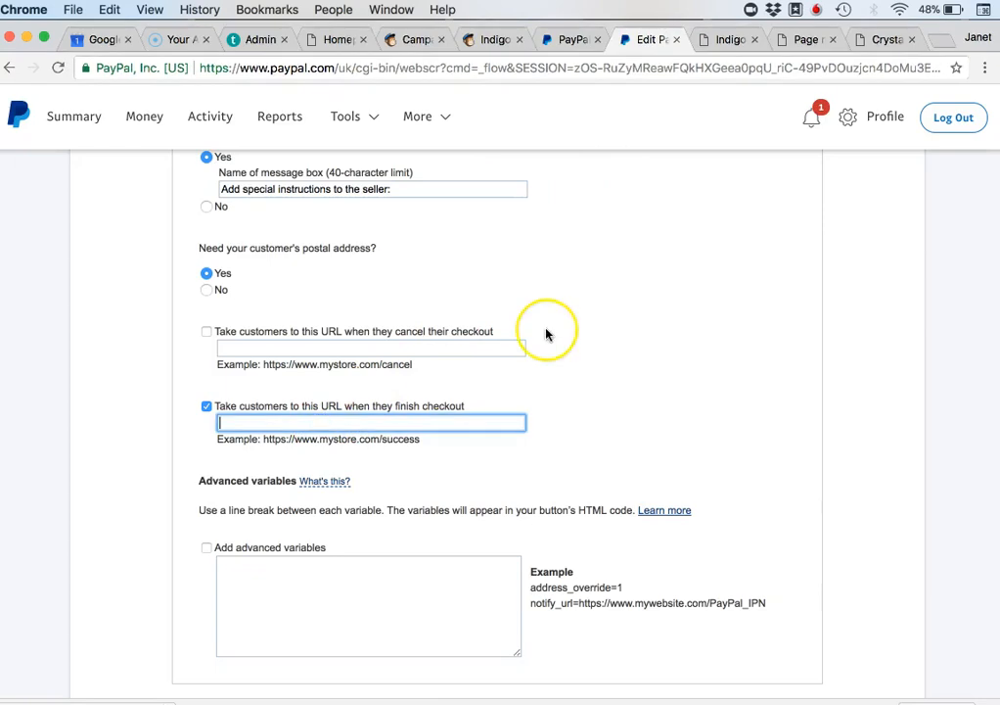
key(super+v)
scroll(743, 294, down, 3)
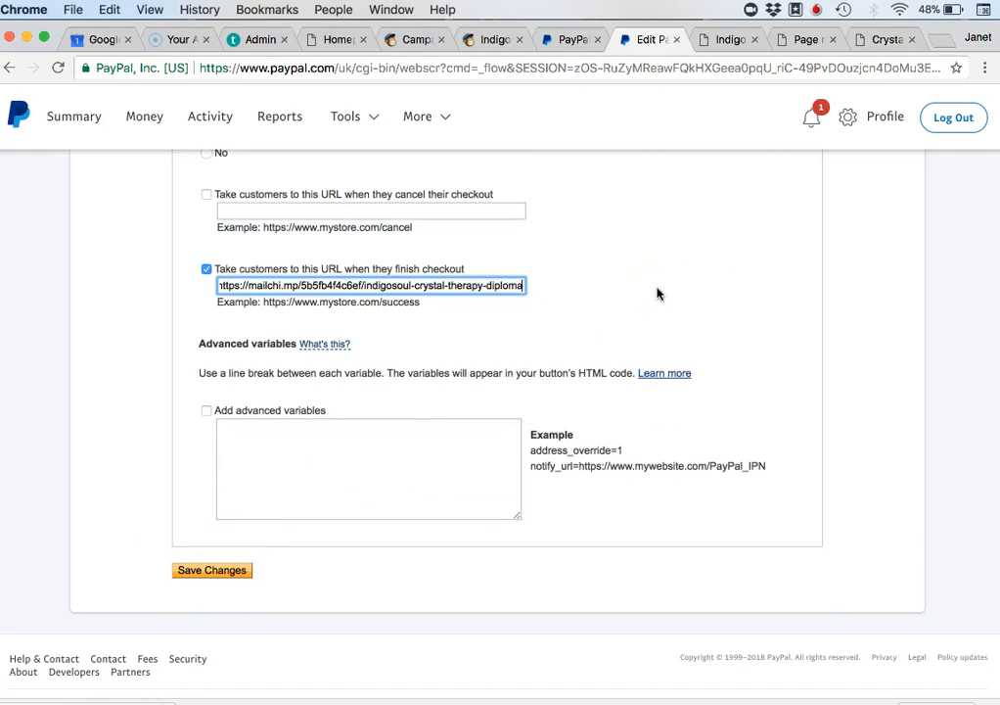
Step: Clear the web address from the PayPal button's finish-checkout URL field
key(BackSpace)
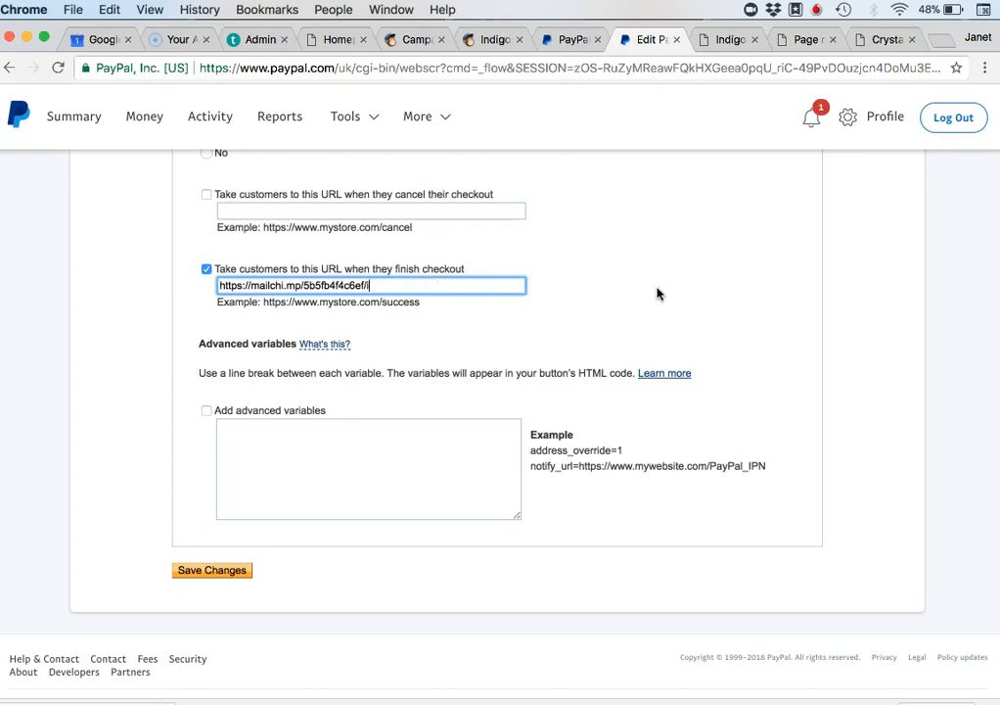
key(BackSpace)
key(BackSpace)
key(BackSpace)
key(BackSpace)
key(BackSpace)
key(BackSpace)
key(BackSpace)
key(BackSpace)
key(BackSpace)
key(BackSpace)
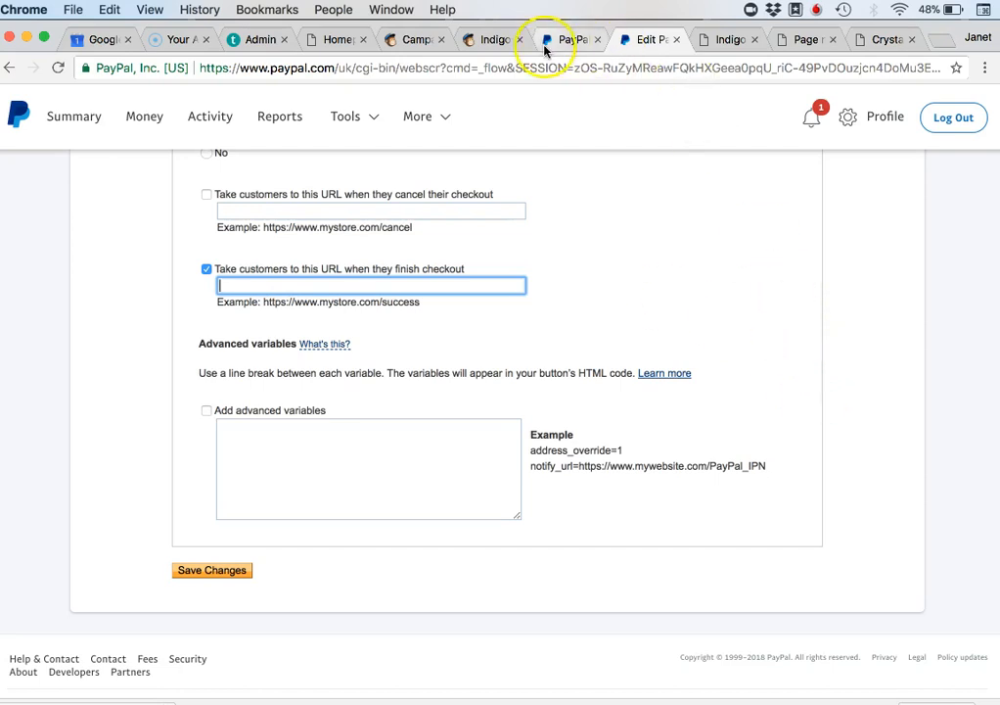
Step: Switch to the live Crystal Therapy Diploma landing page and review its payment buttons and email sign-up form
click(494, 39)
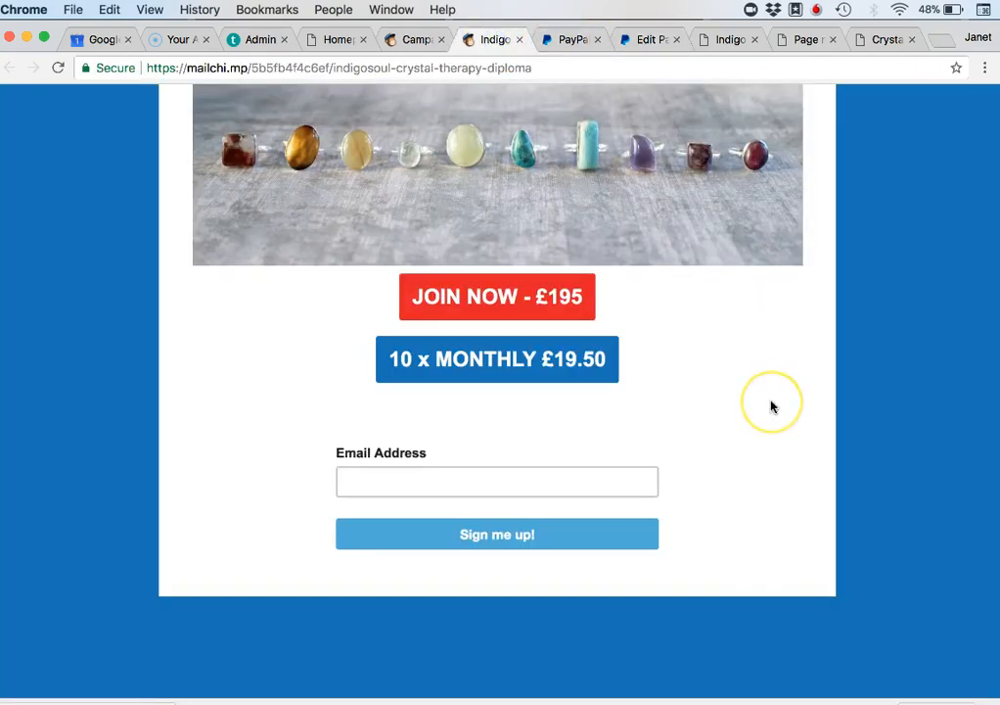
scroll(771, 406, up, 15)
scroll(771, 406, down, 15)
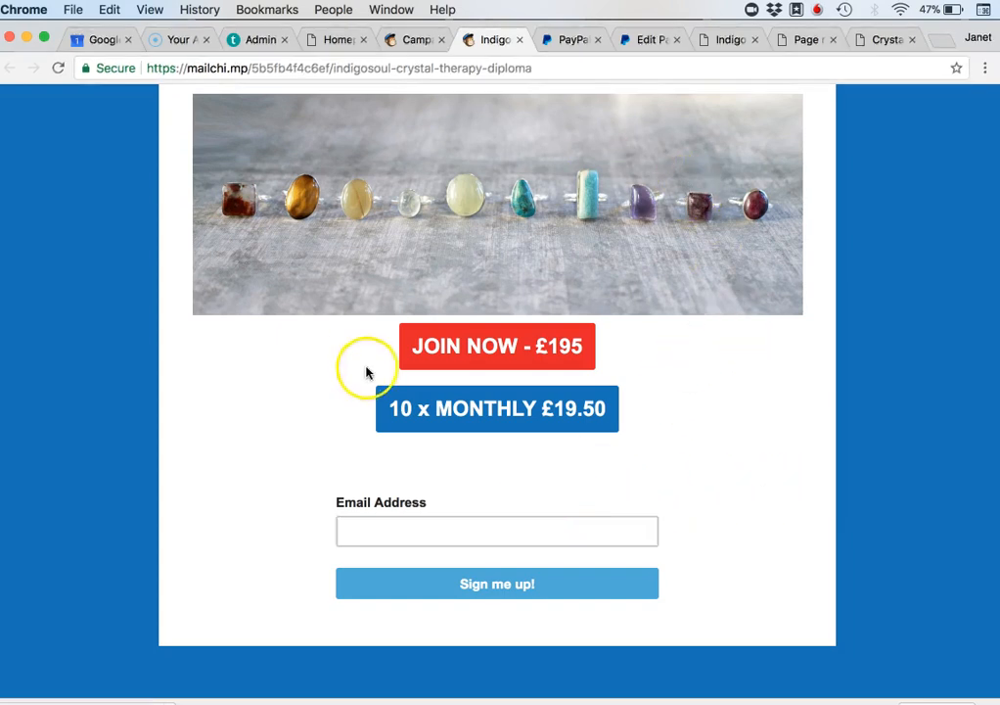
scroll(692, 388, up, 3)
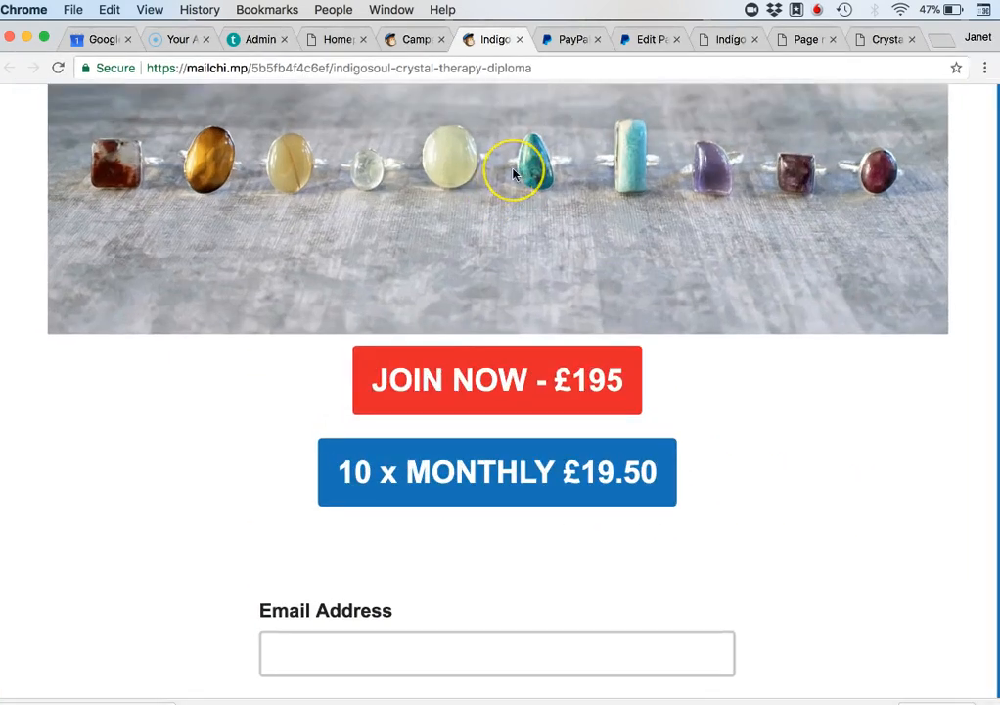
scroll(514, 170, down, 3)
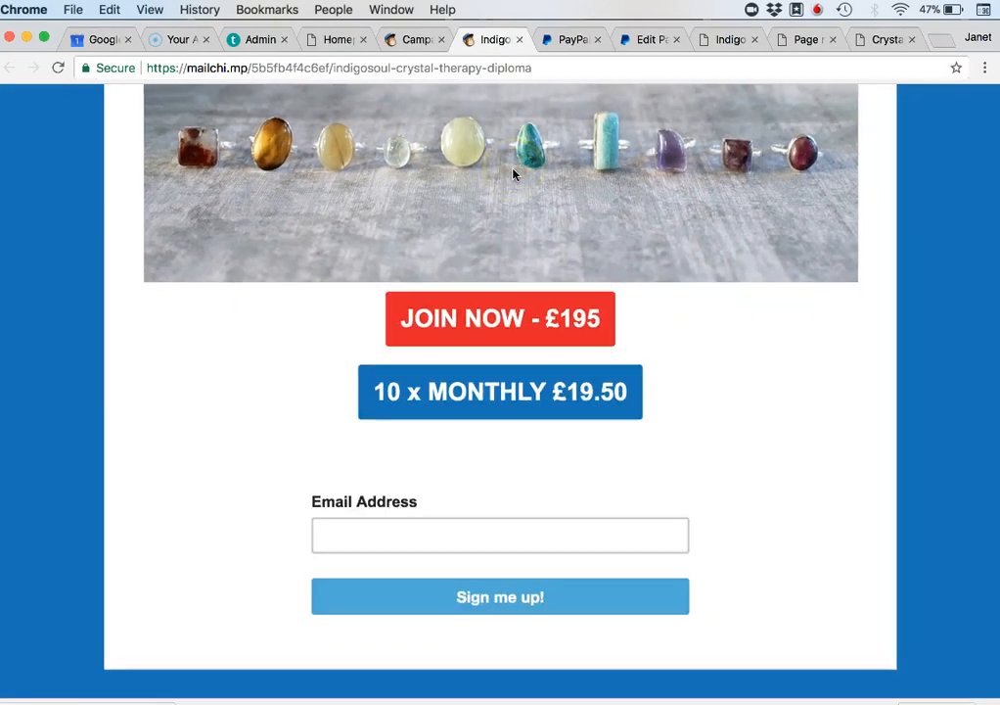
Step: Open the Mailchimp campaigns list and look through this week's Crystal Diploma Course entries
click(437, 32)
click(94, 111)
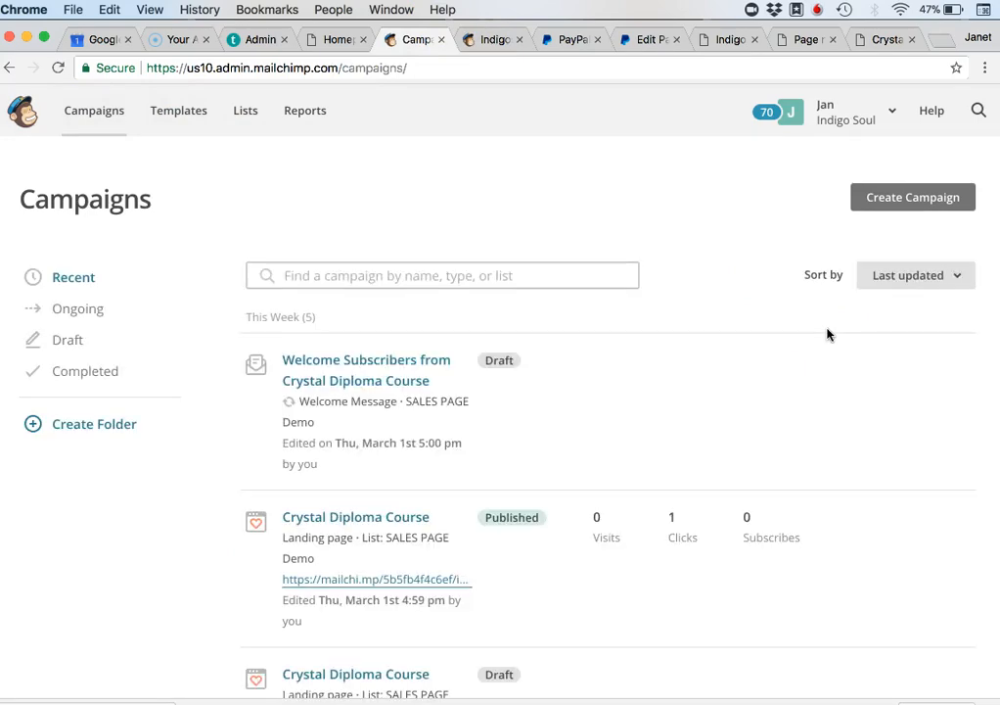
scroll(828, 335, down, 1)
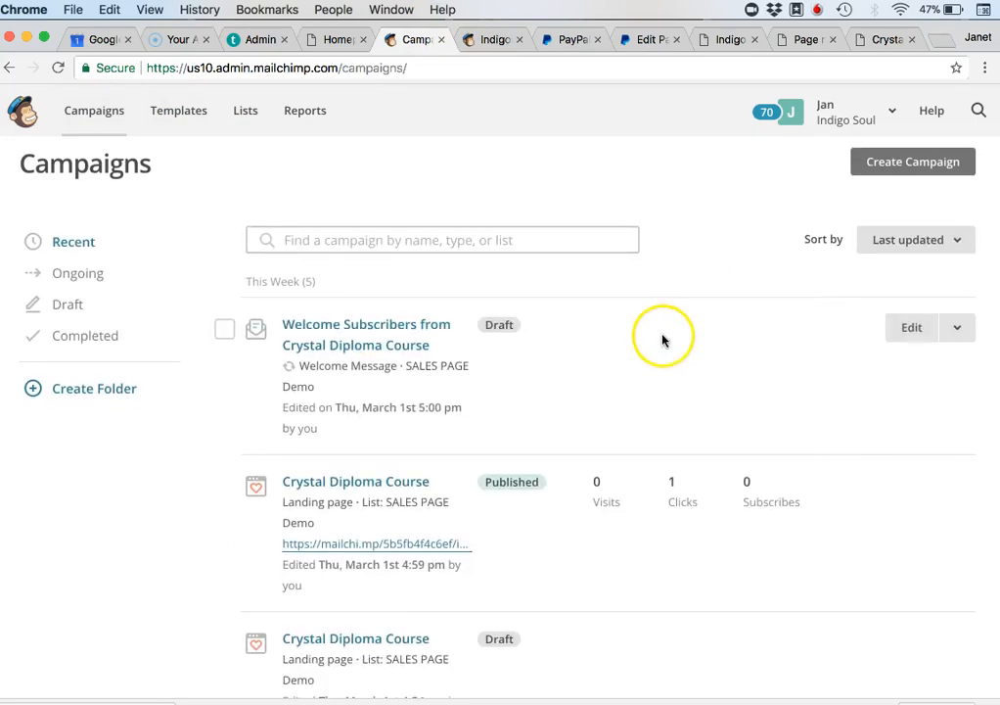
scroll(675, 339, down, 3)
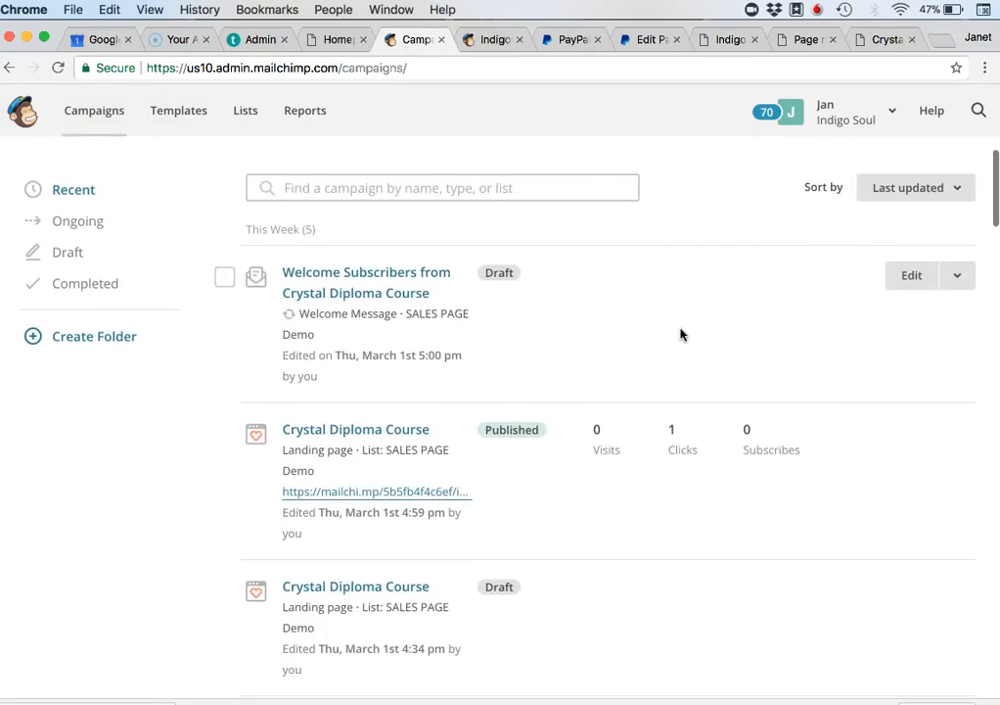
scroll(587, 323, up, 3)
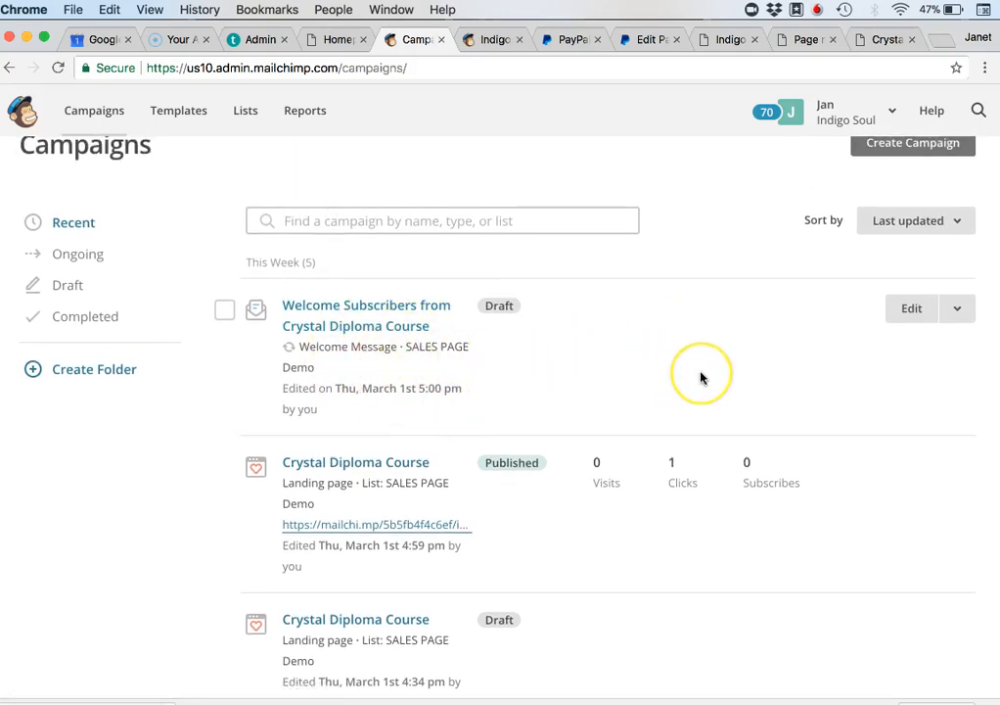
scroll(701, 377, down, 2)
scroll(701, 377, up, 3)
click(910, 363)
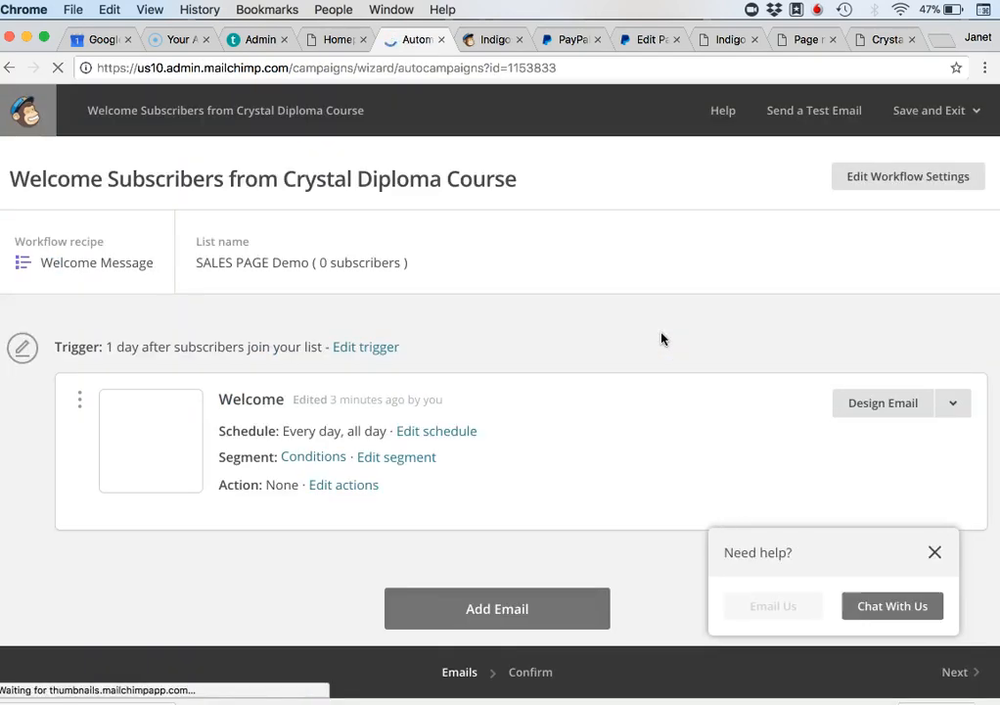
click(545, 259)
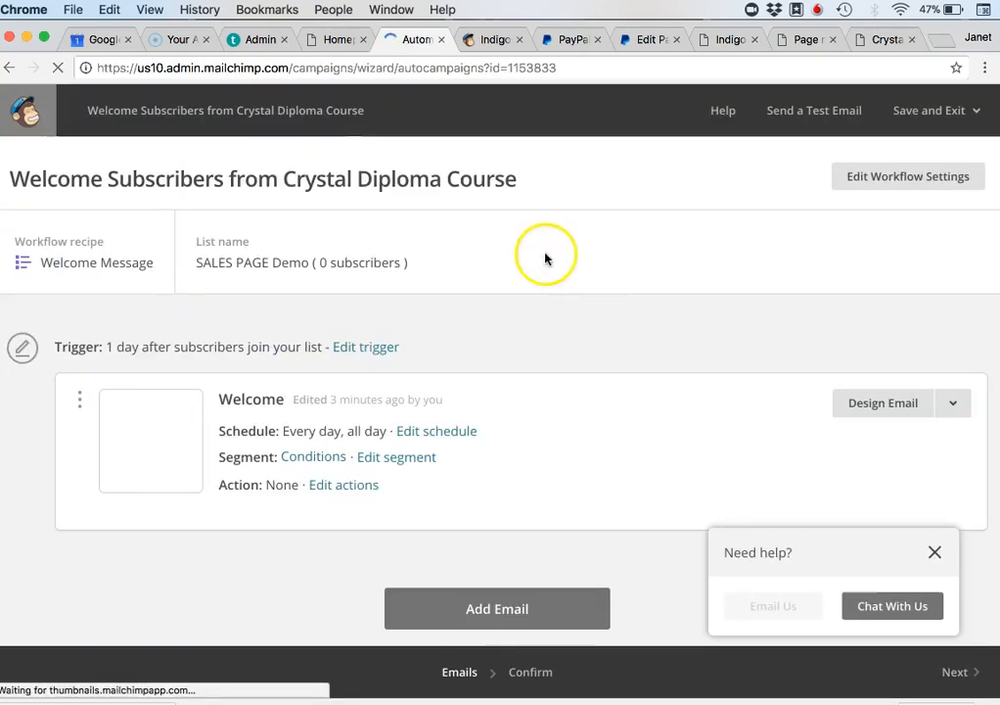
click(11, 68)
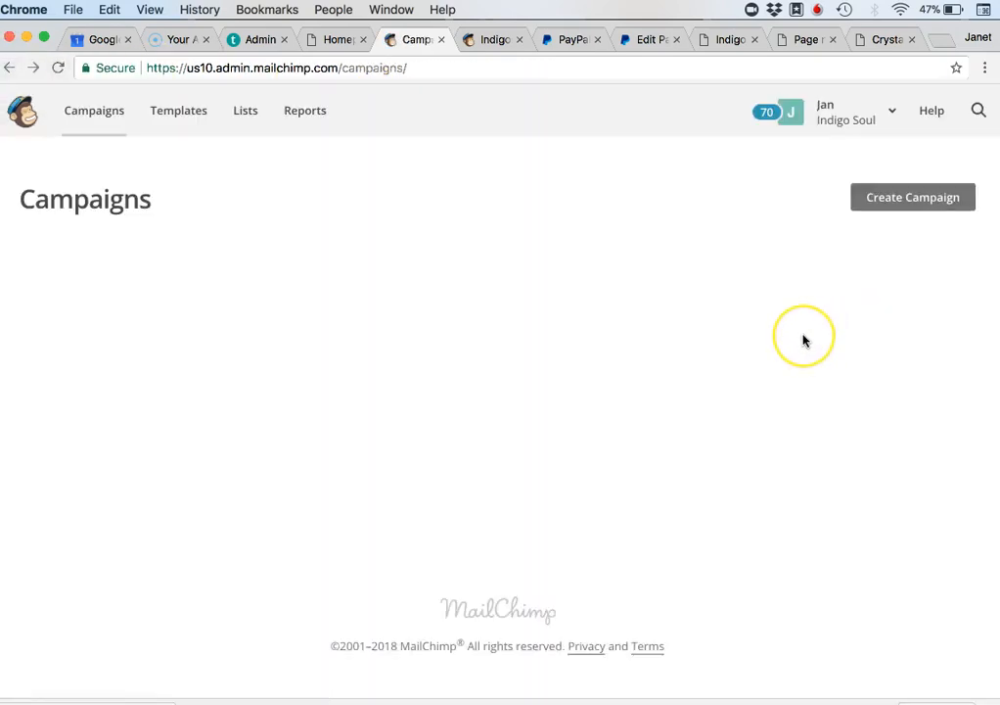
Step: Unpublish the published Crystal Diploma Course landing page for editing, confirming with "UNPUBLISH"
scroll(802, 339, down, 3)
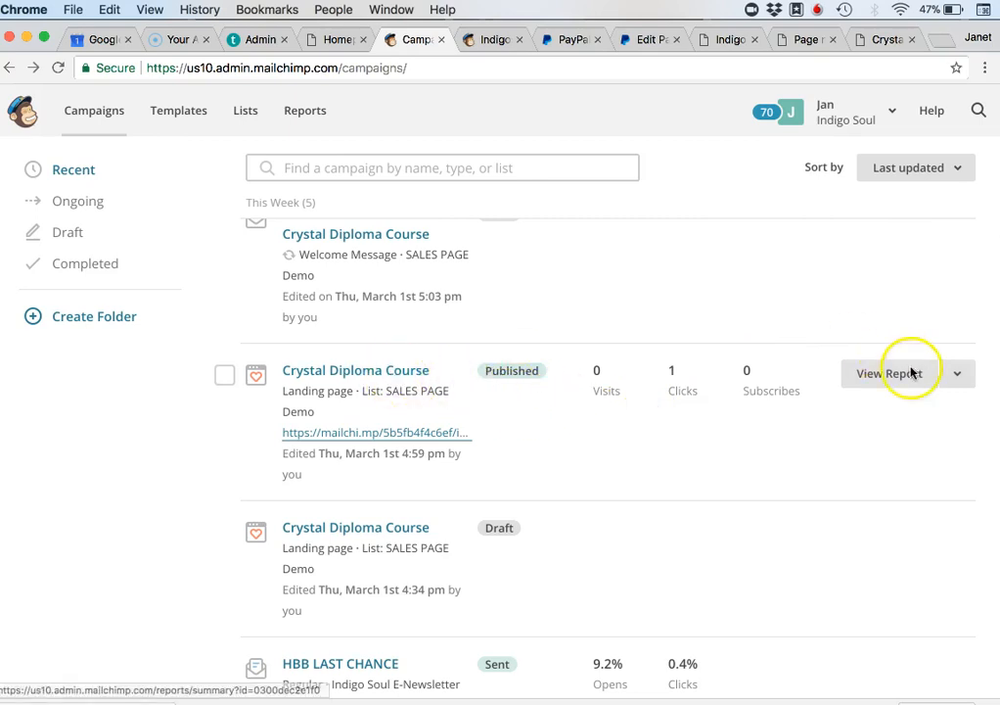
click(958, 378)
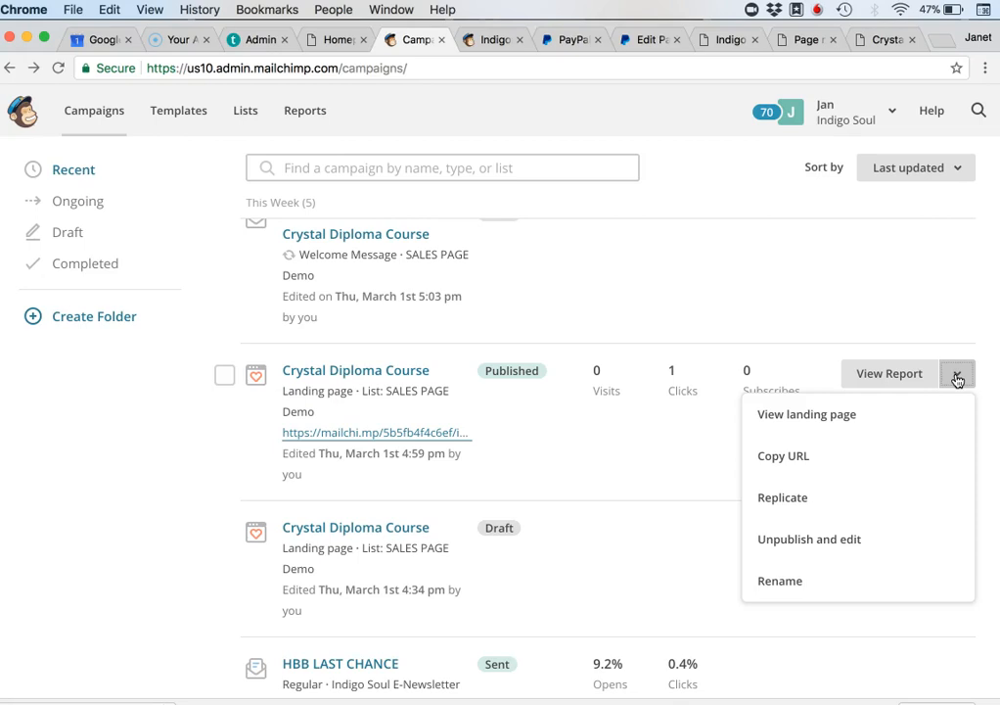
click(835, 551)
click(839, 546)
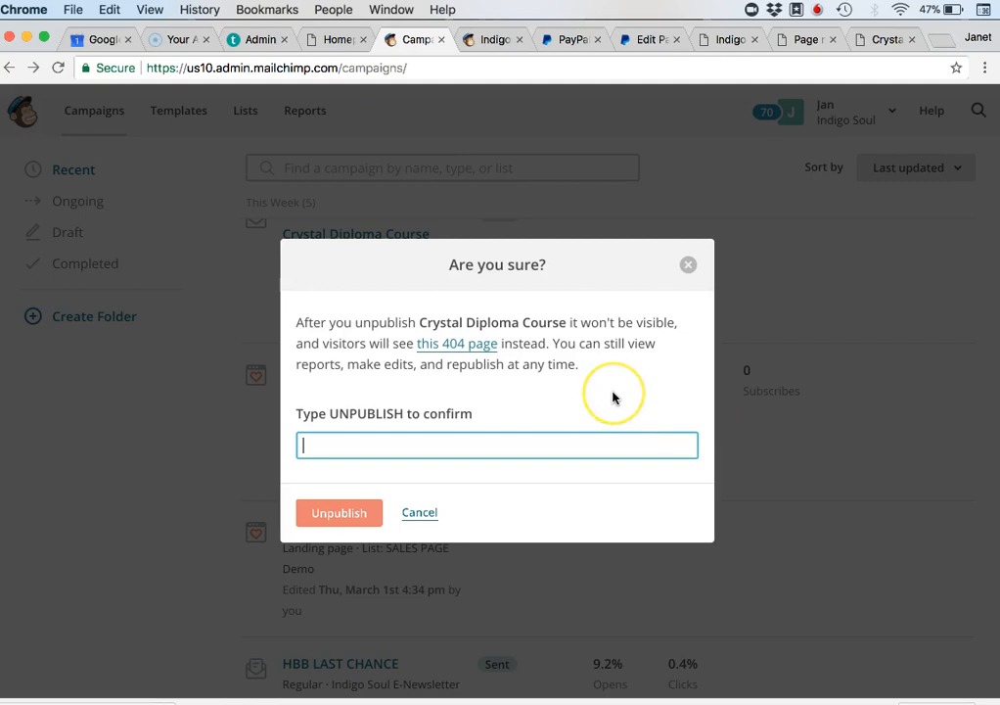
text(UNP)
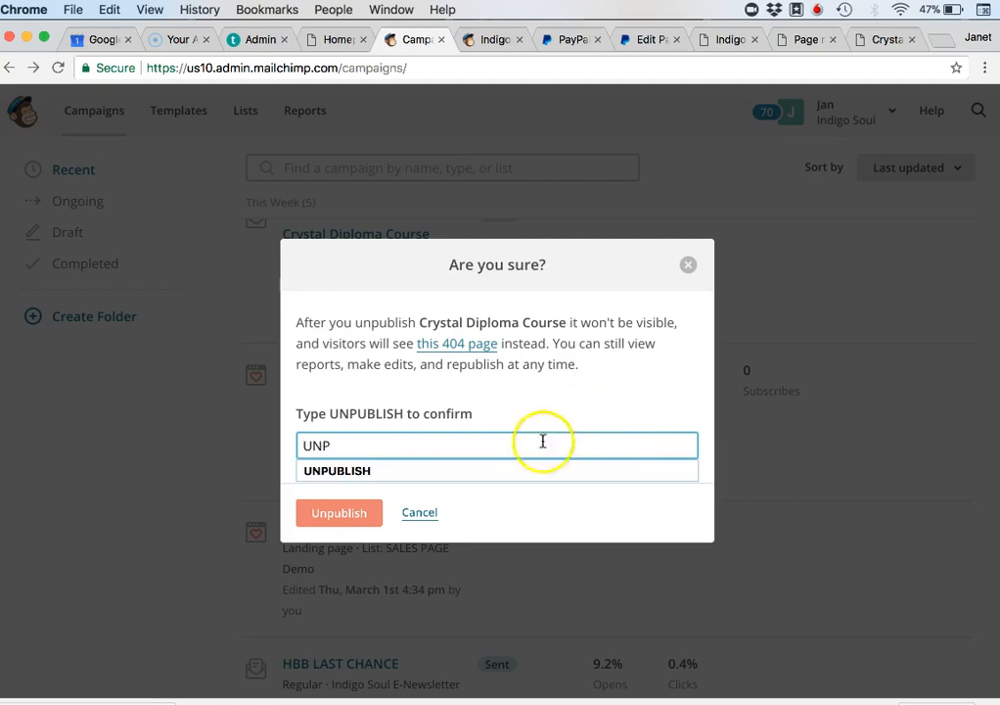
click(495, 471)
click(364, 525)
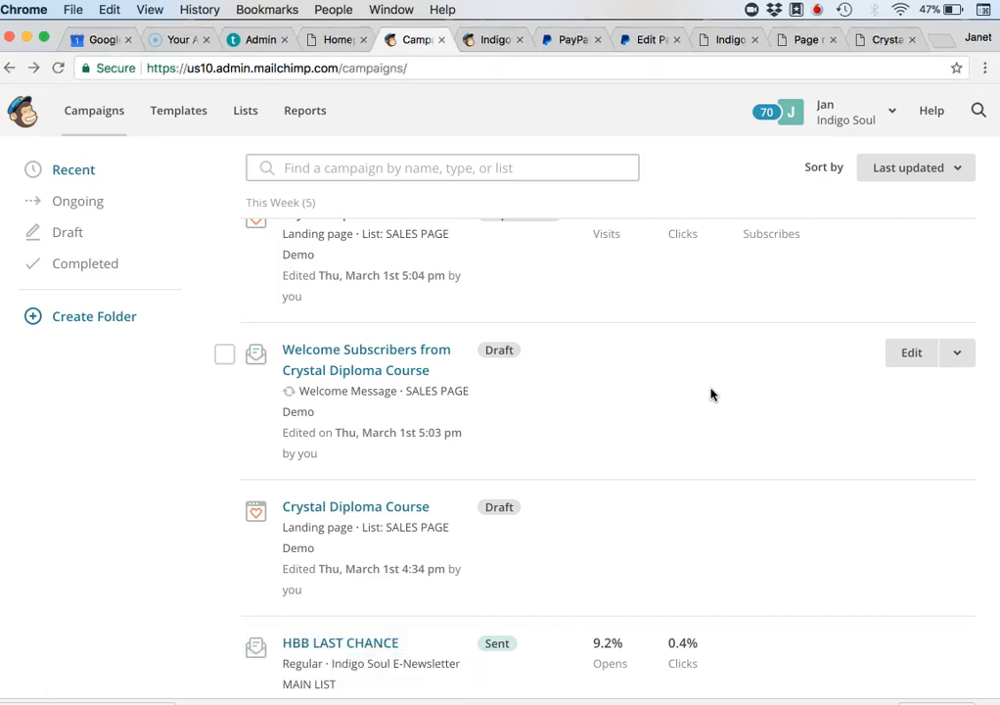
Step: Open the unpublished Crystal Diploma Course page in the editor and add a text block between the monthly payment button and the sign-up form
scroll(712, 393, up, 2)
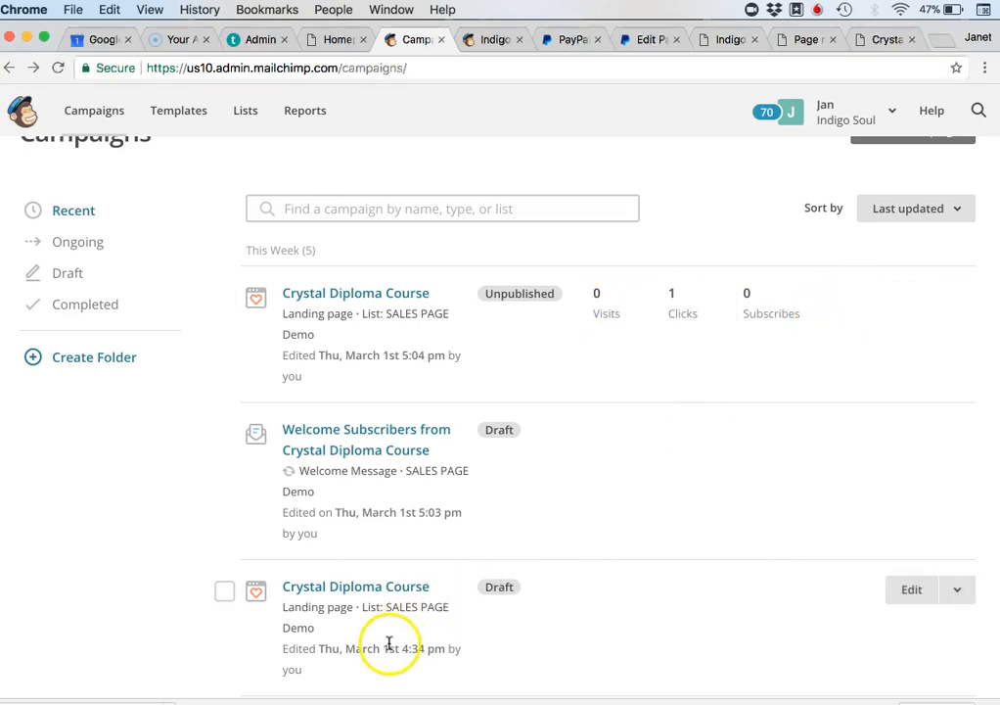
click(913, 295)
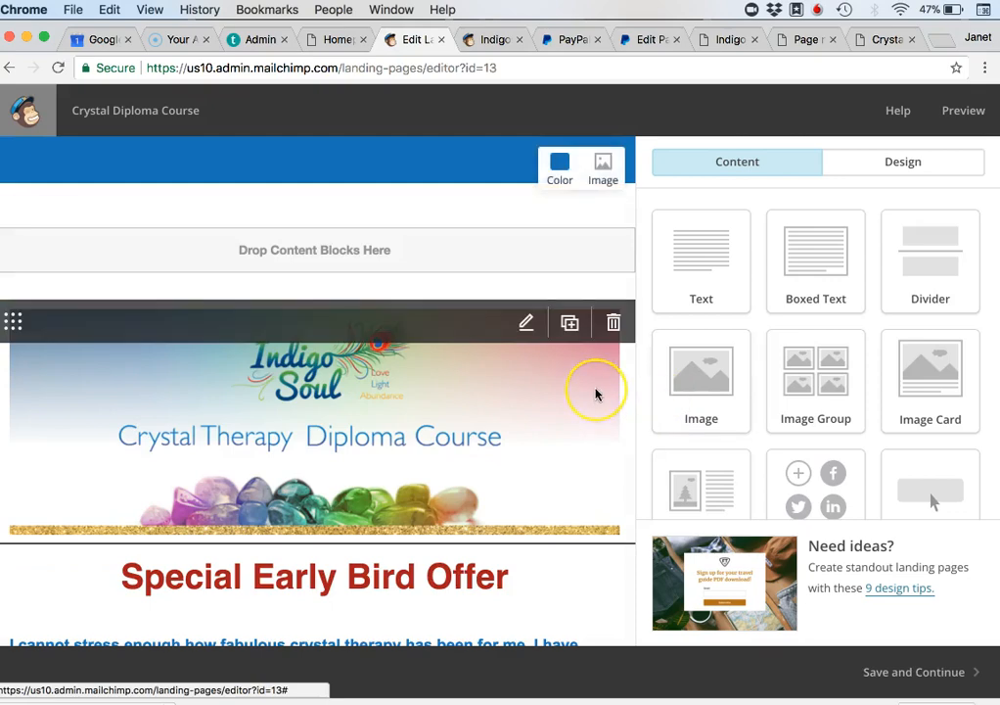
scroll(596, 396, down, 15)
scroll(596, 395, down, 1)
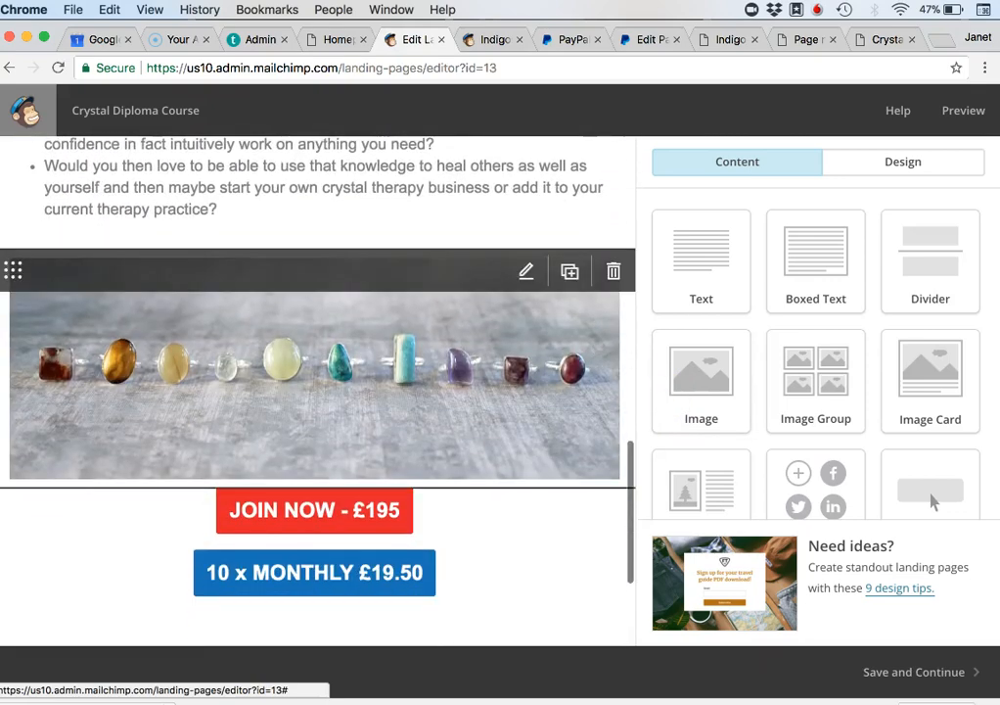
scroll(534, 468, down, 3)
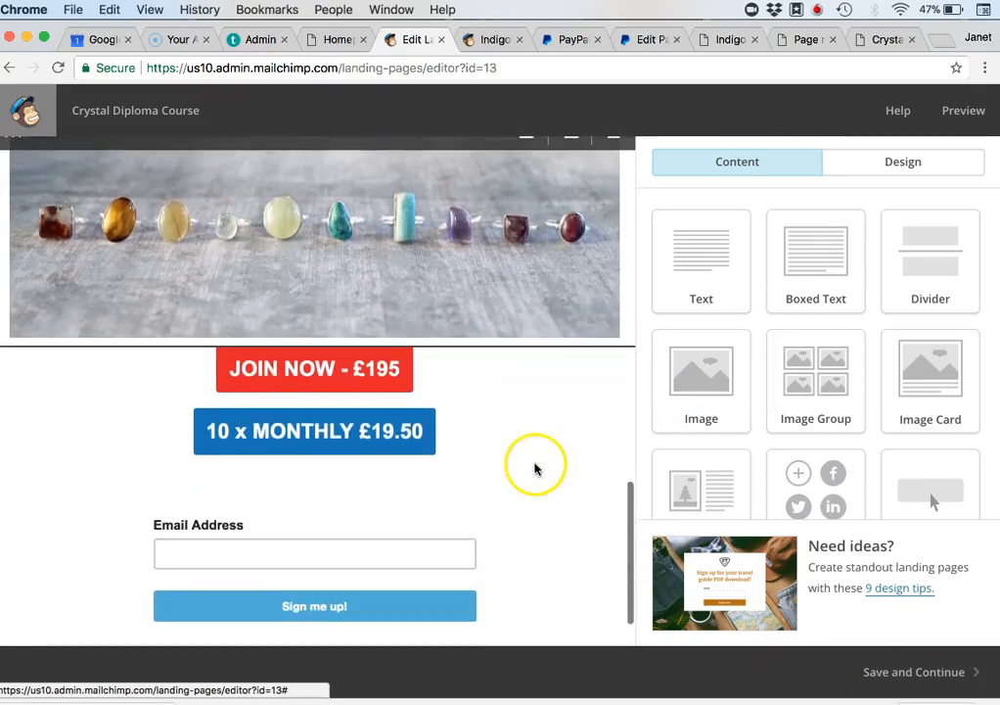
drag(698, 246, 450, 509)
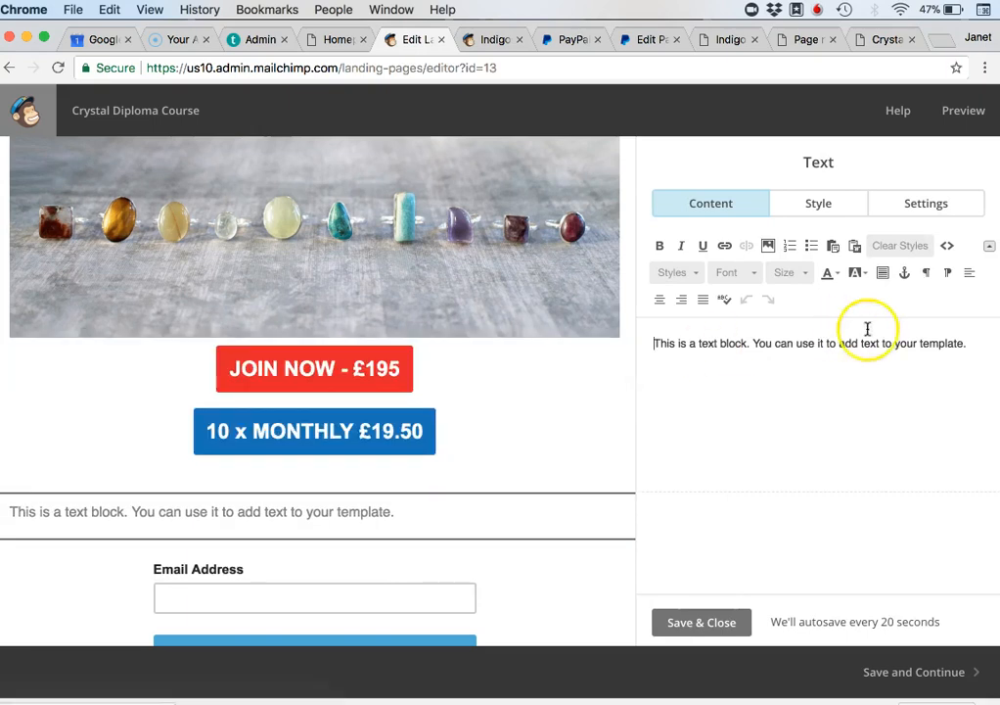
Step: Replace the placeholder text with "Please make sure you come back to this page once you have paid and enter in your details below"
drag(974, 343, 631, 346)
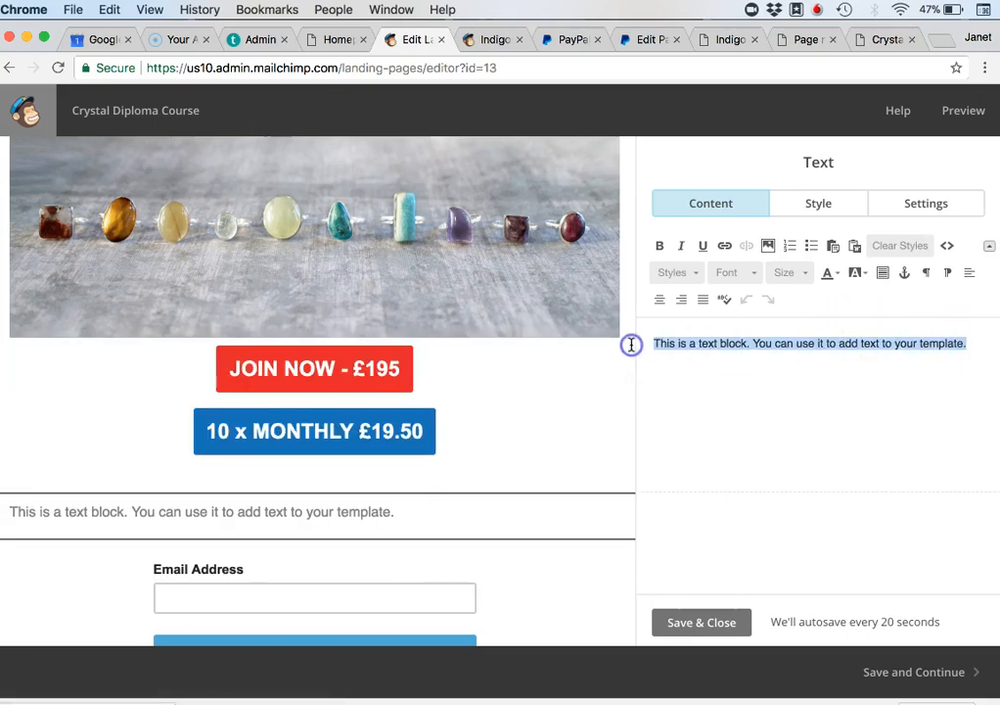
text(PLA)
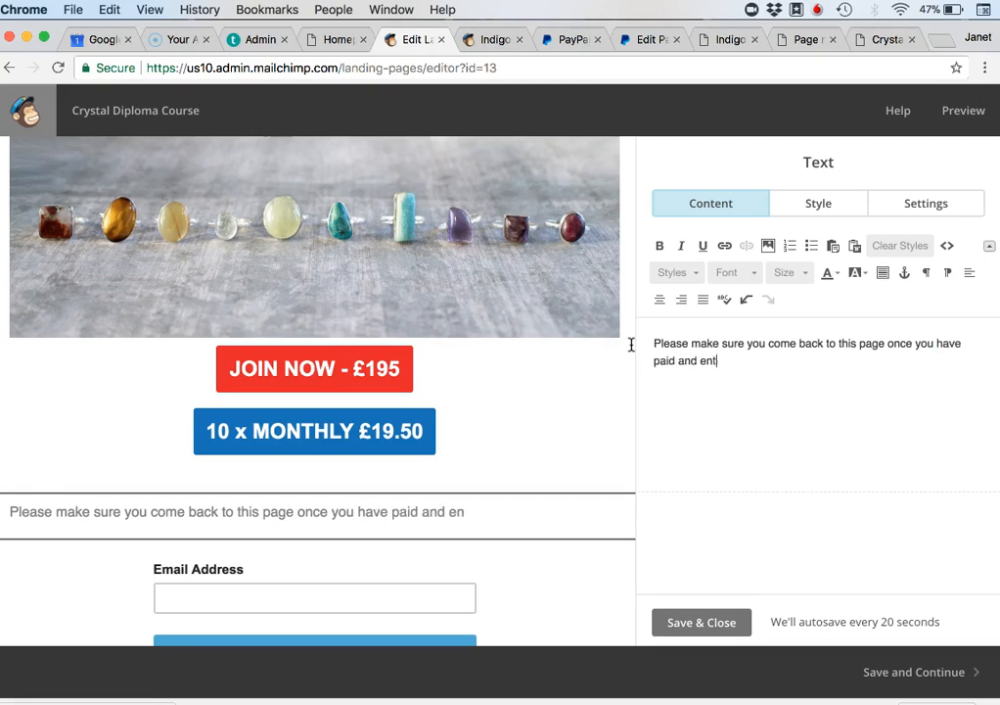
text(n)
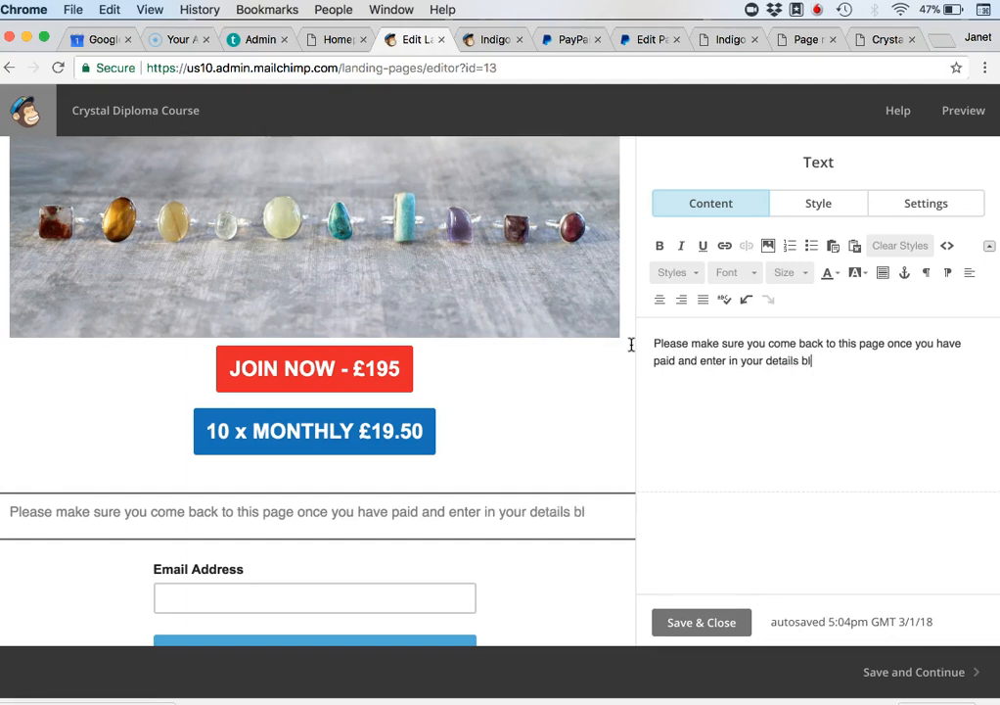
click(830, 361)
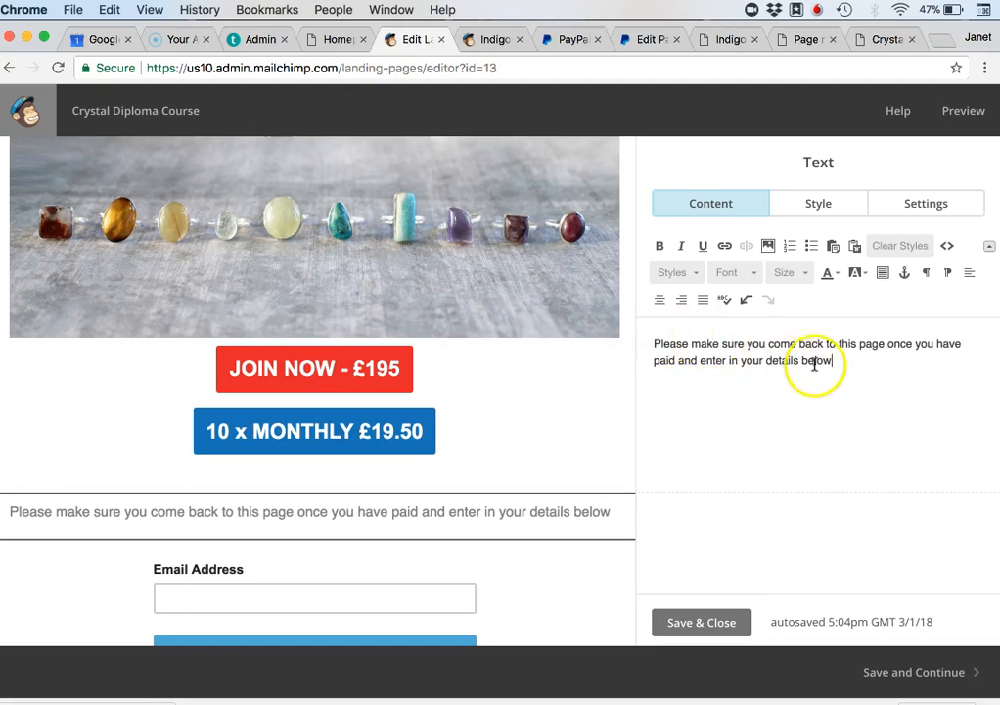
Step: Format the whole new text in Arial, size 18, red, and save and close the text block
drag(832, 362, 653, 343)
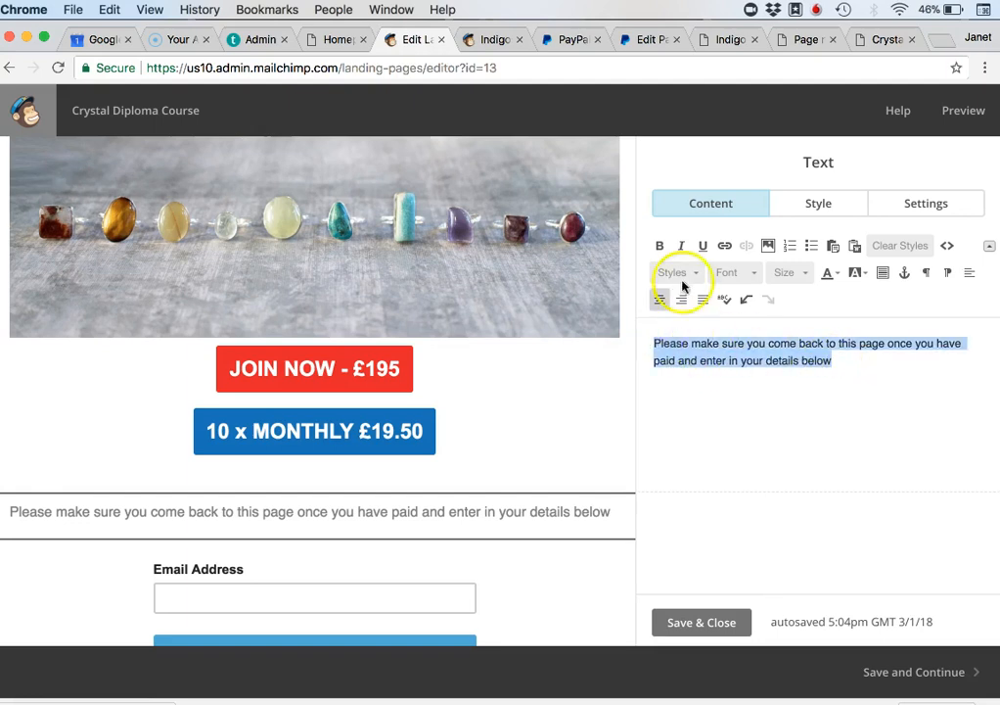
click(732, 273)
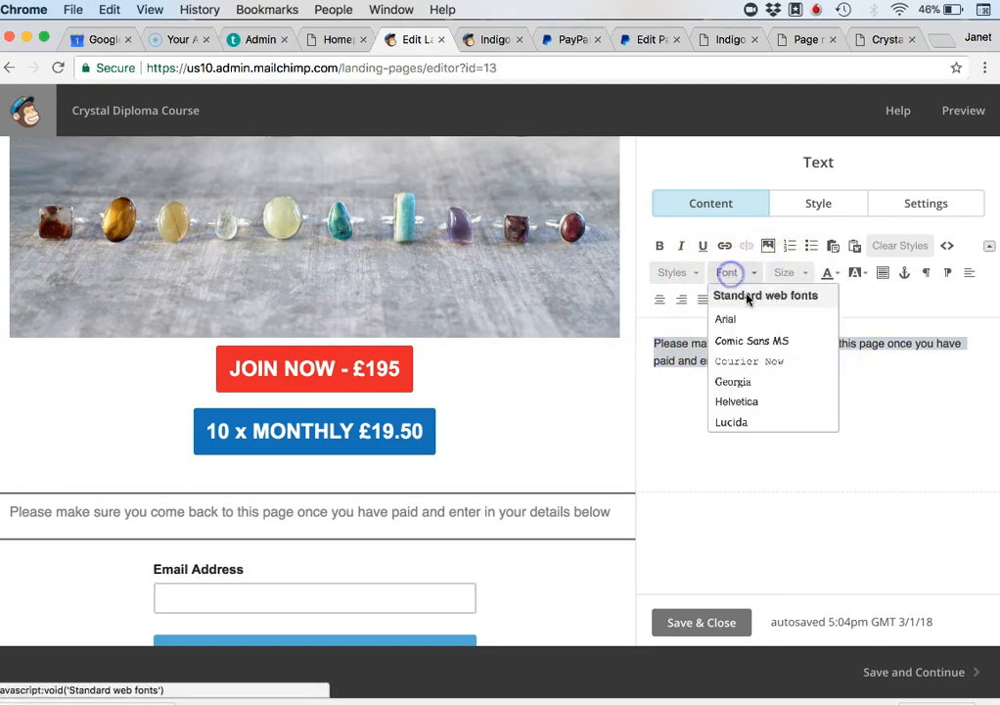
click(746, 321)
click(782, 279)
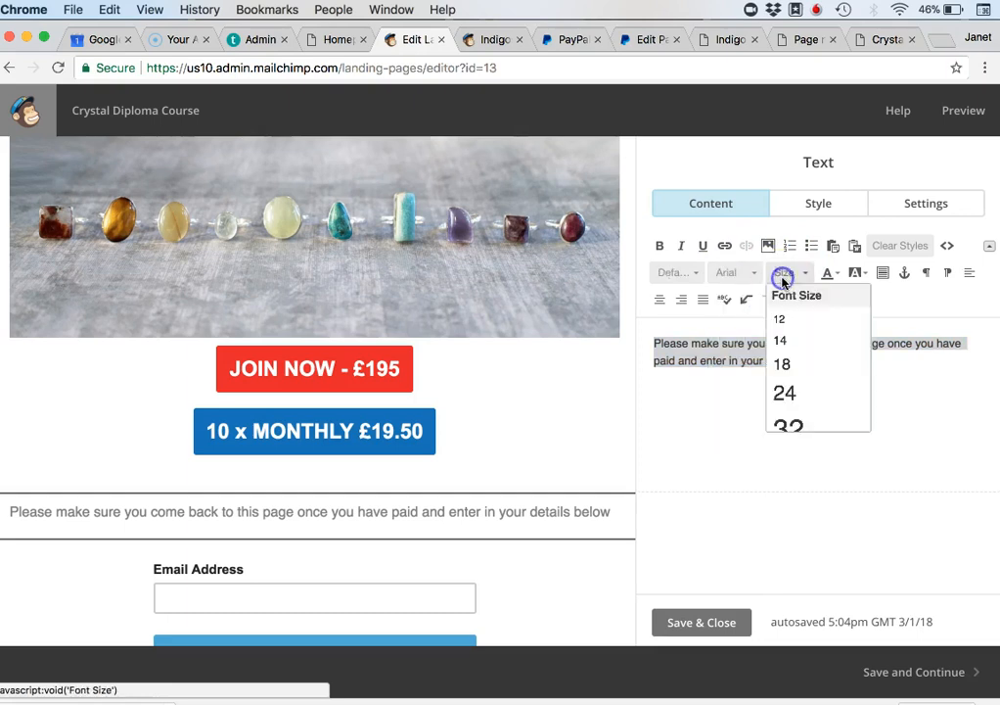
click(807, 377)
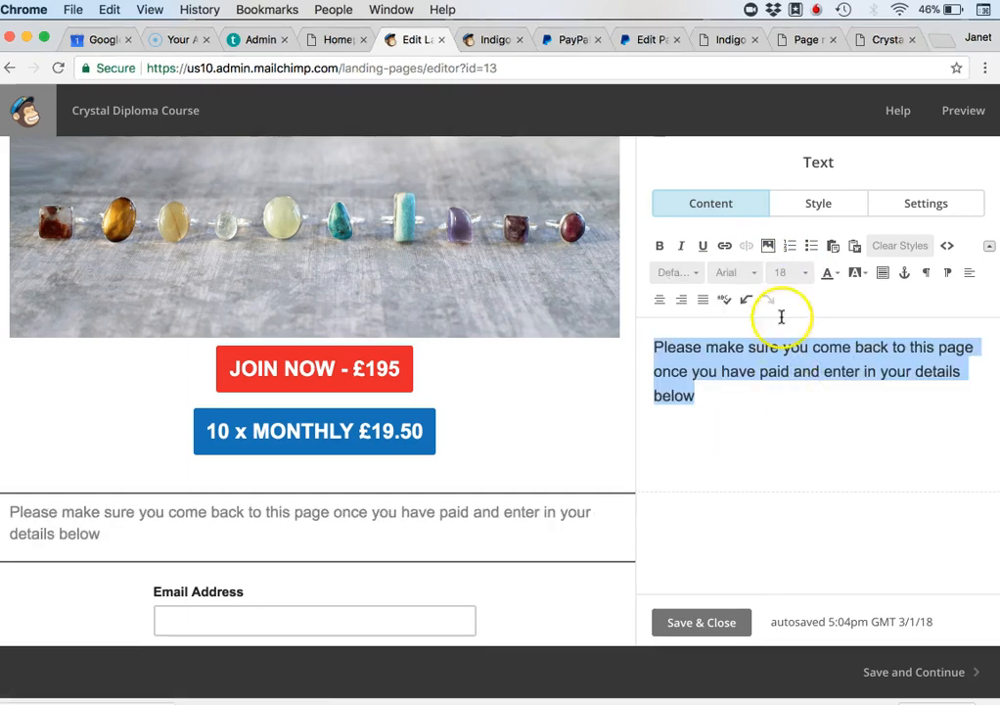
click(827, 274)
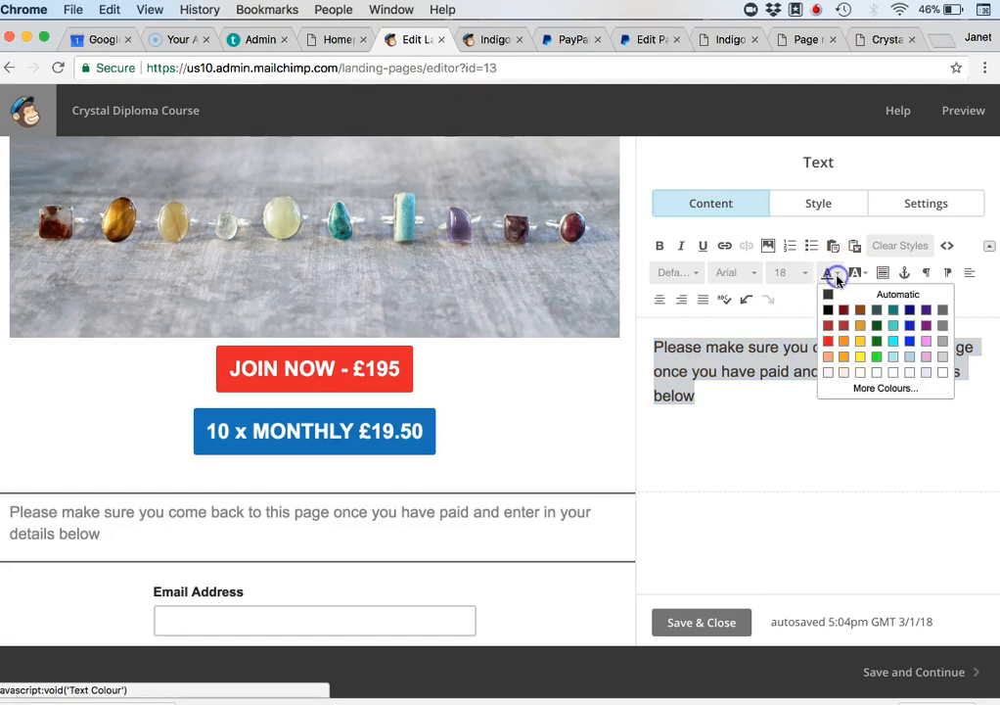
click(828, 341)
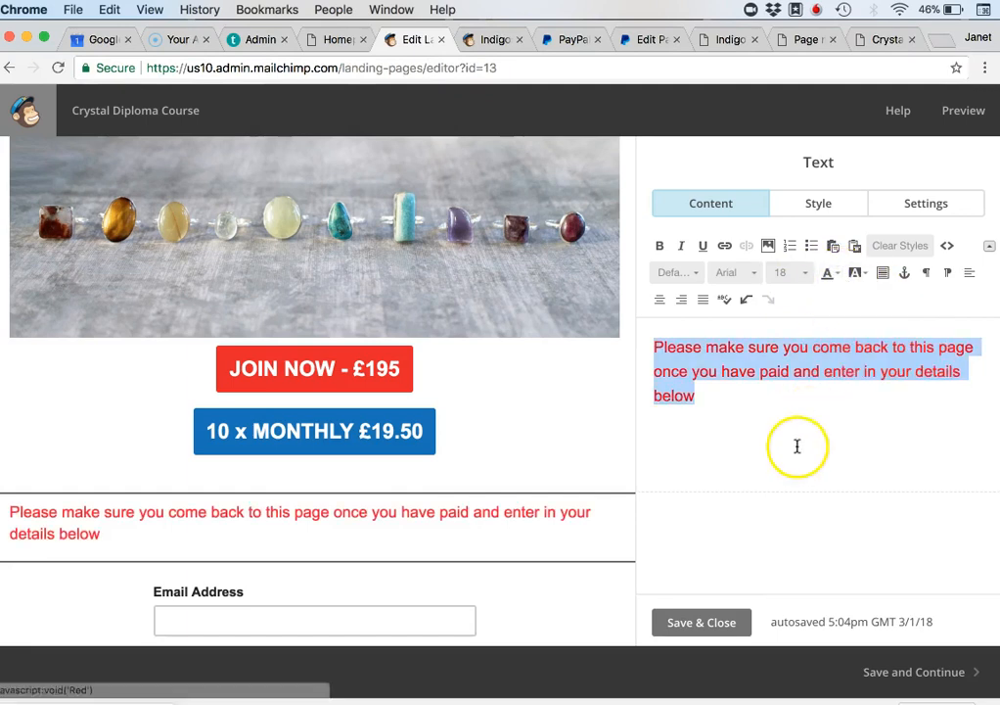
click(796, 447)
click(754, 406)
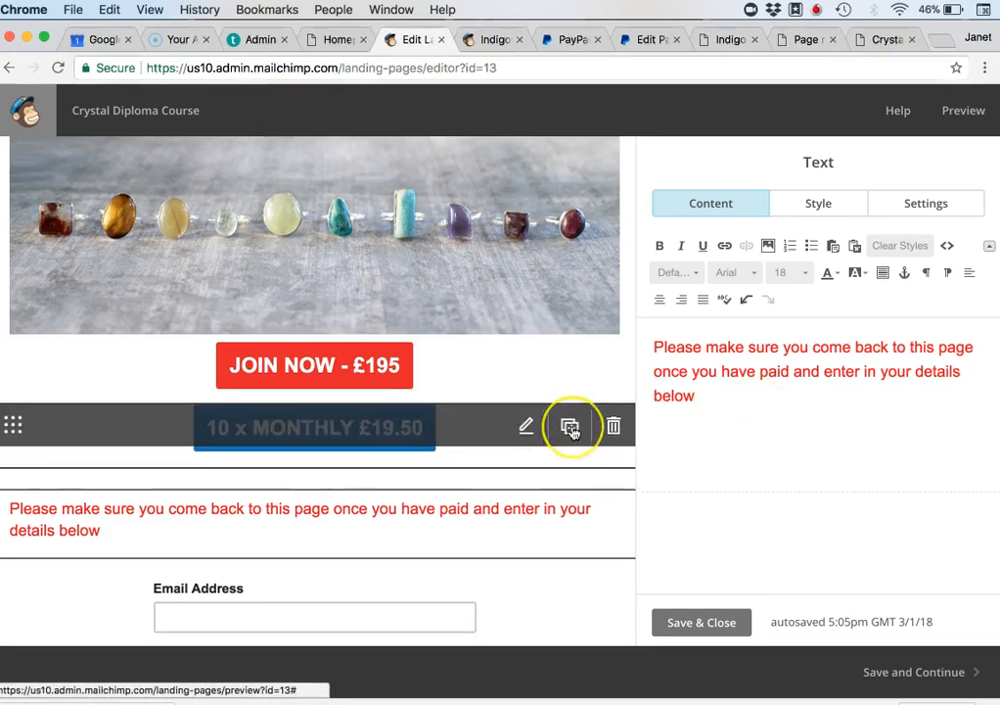
scroll(573, 428, down, 3)
click(719, 623)
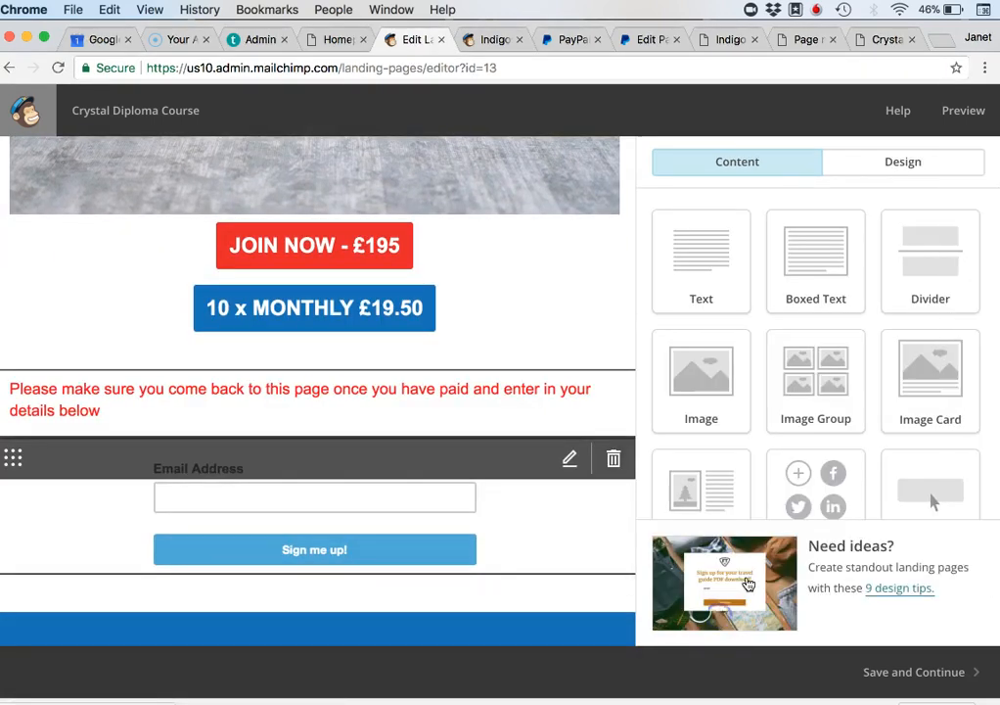
Step: Save the landing page design and publish the Crystal Diploma Course page again
click(890, 672)
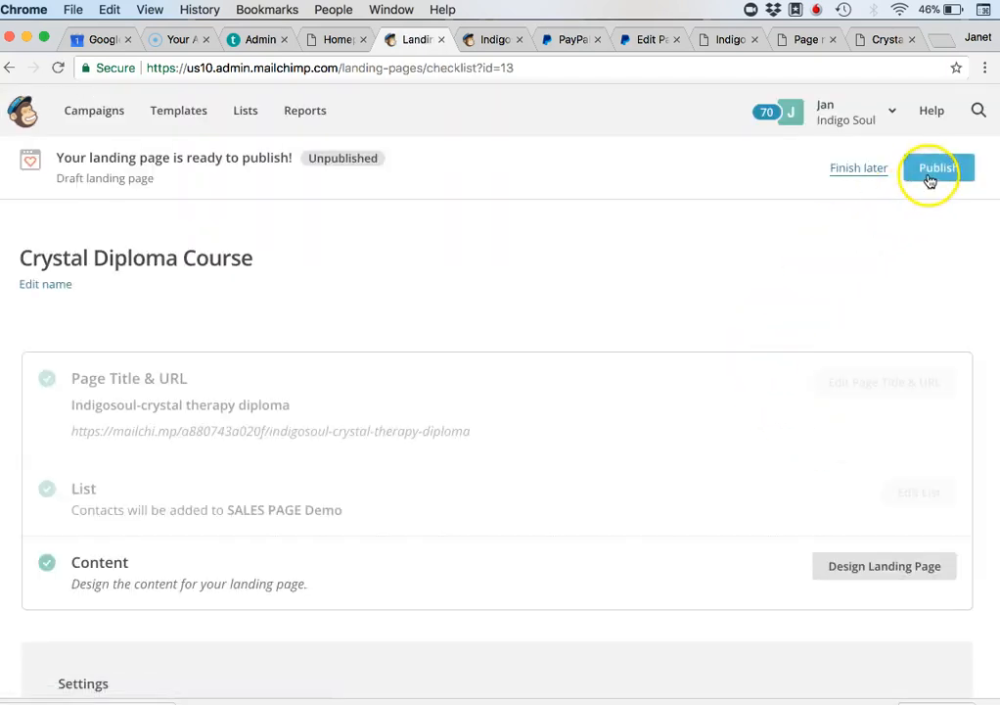
click(930, 179)
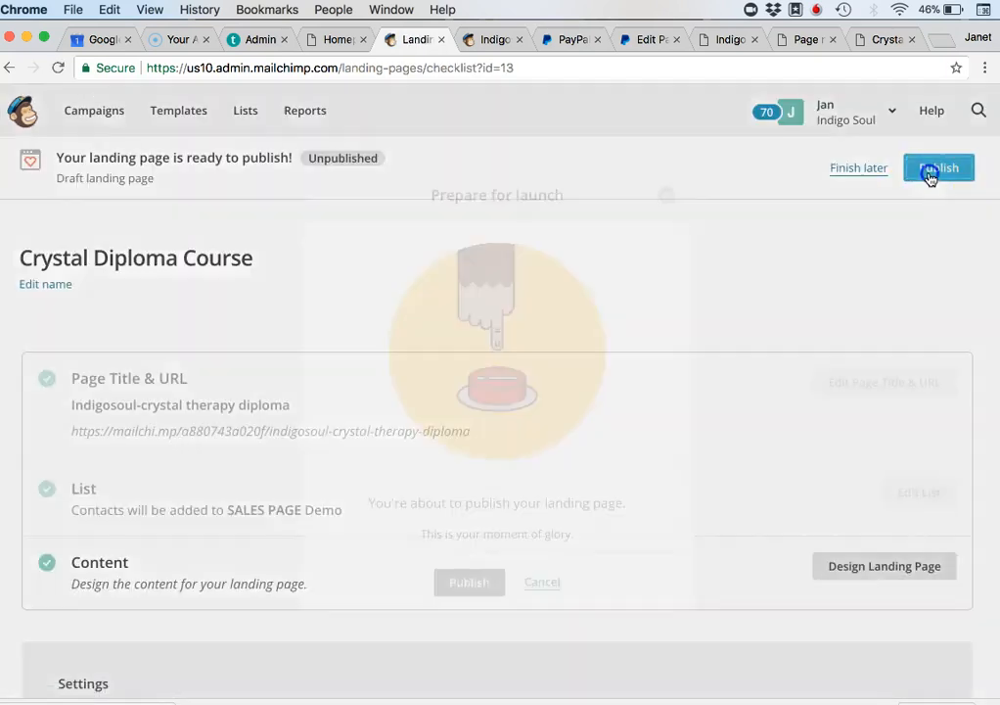
click(468, 583)
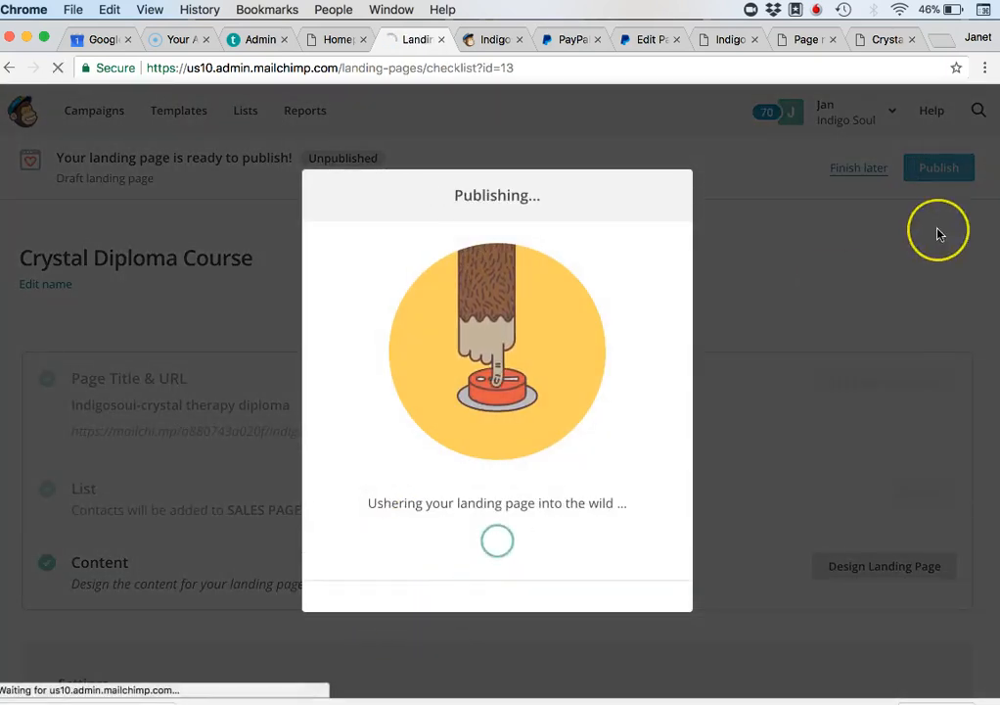